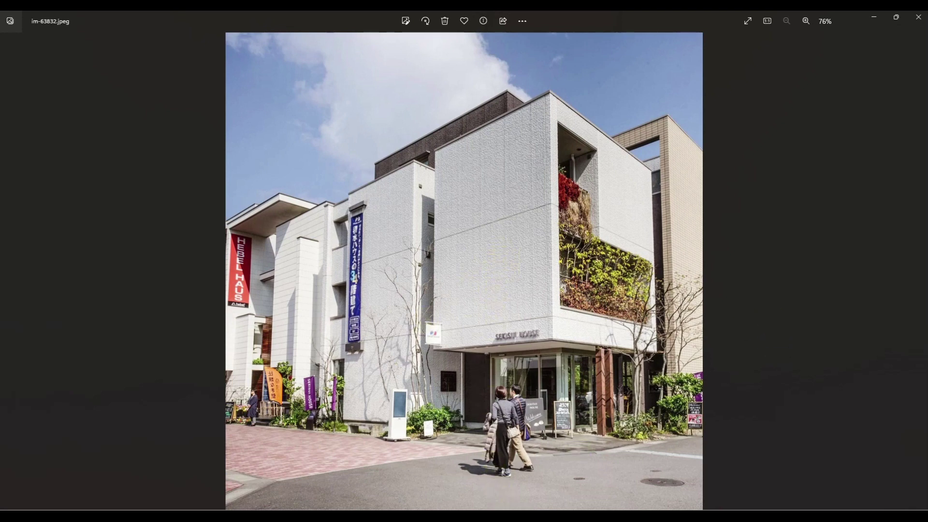
# Step: Compare the original photo im-63832.jpeg side by side with the finished composite 01 - Cam Calibration.png
pyautogui.moveTo(540, 520)
pyautogui.click(597, 480)
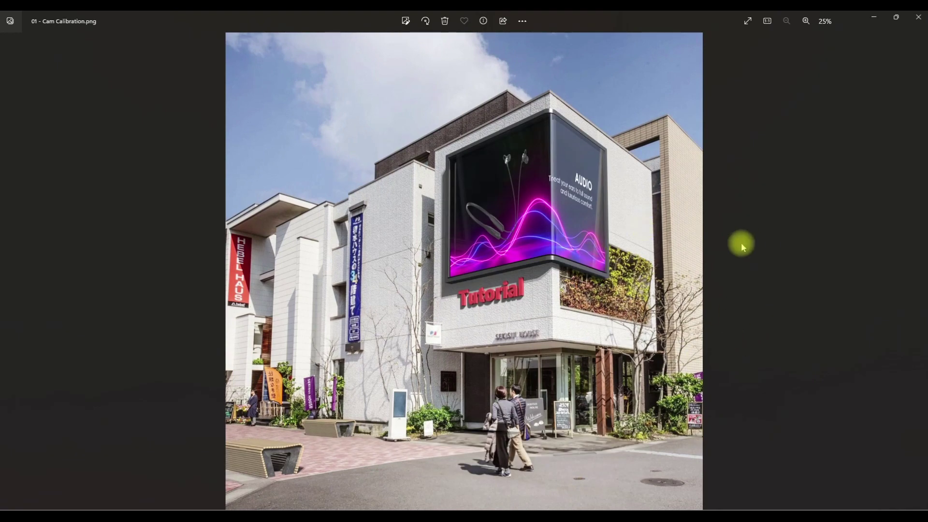
pyautogui.press('super+Right')
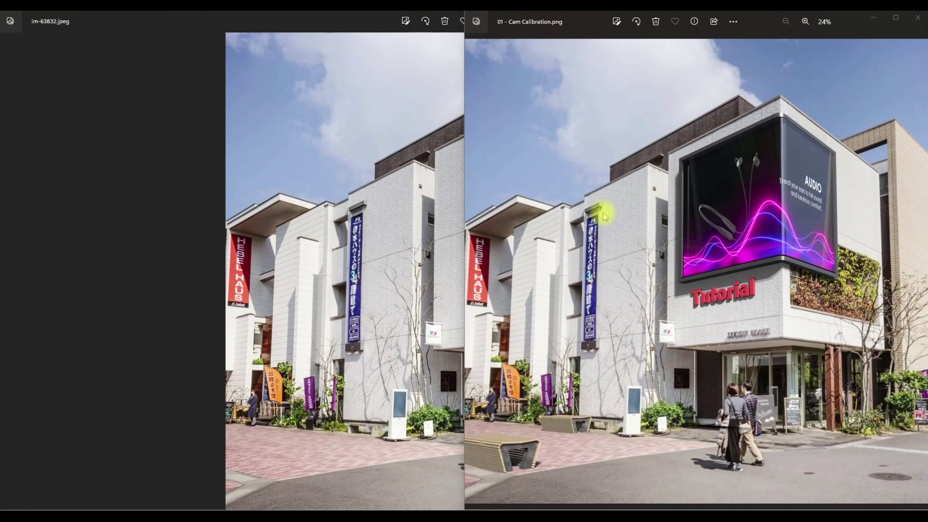
pyautogui.click(382, 237)
pyautogui.press('super+Left')
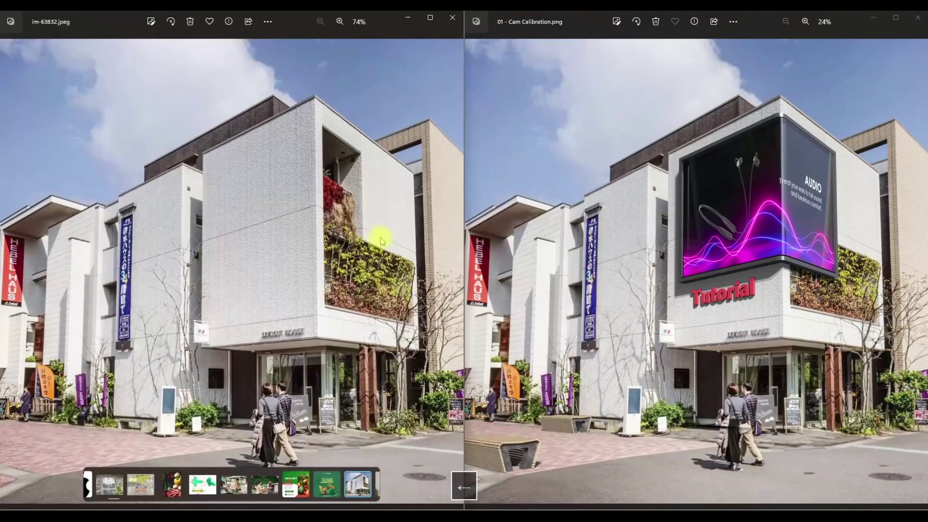
pyautogui.click(645, 315)
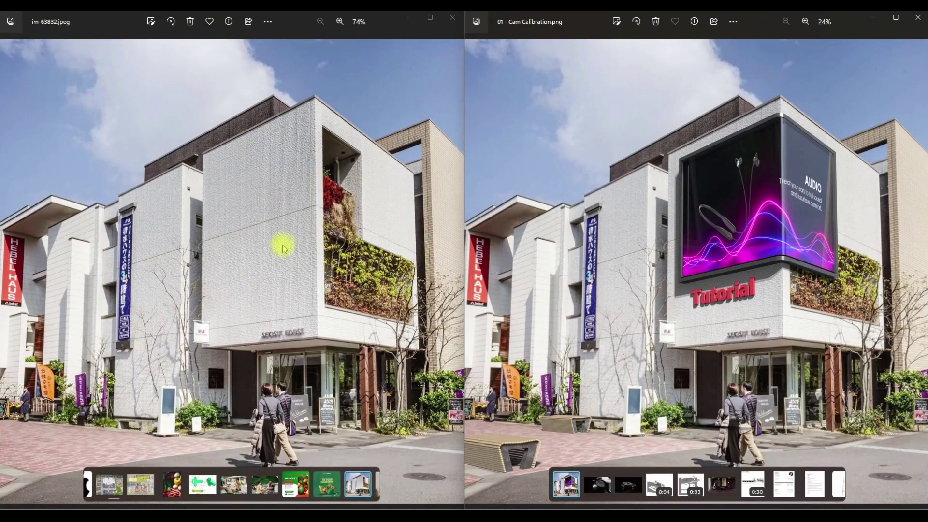
pyautogui.click(247, 245)
pyautogui.click(611, 301)
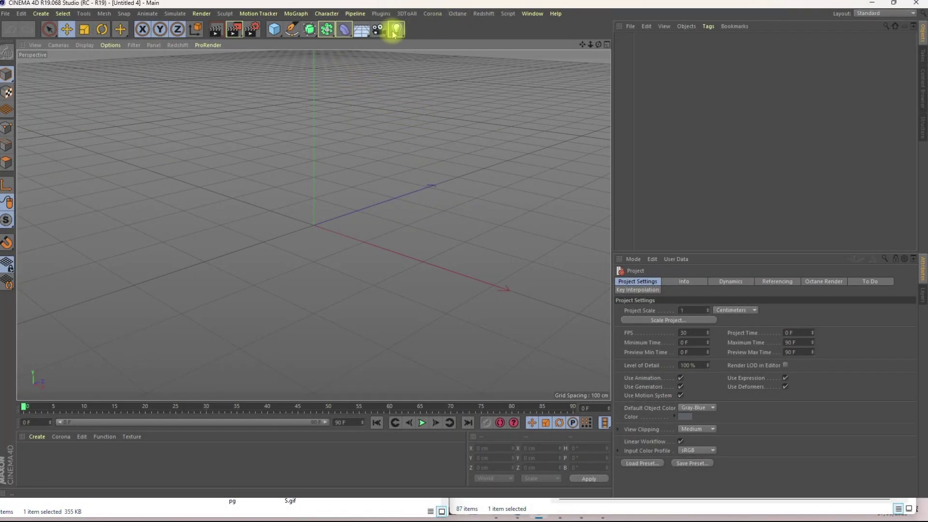
# Step: Switch to Cinema 4D, add a camera, make it the active view, and give it a Camera Calibrator tag
pyautogui.click(379, 30)
pyautogui.click(668, 37)
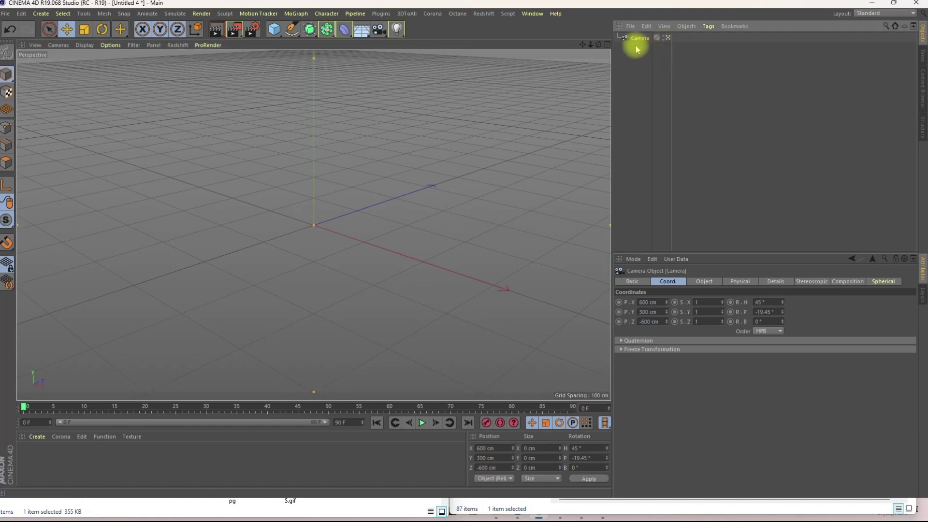
pyautogui.rightClick(640, 43)
pyautogui.moveTo(673, 45)
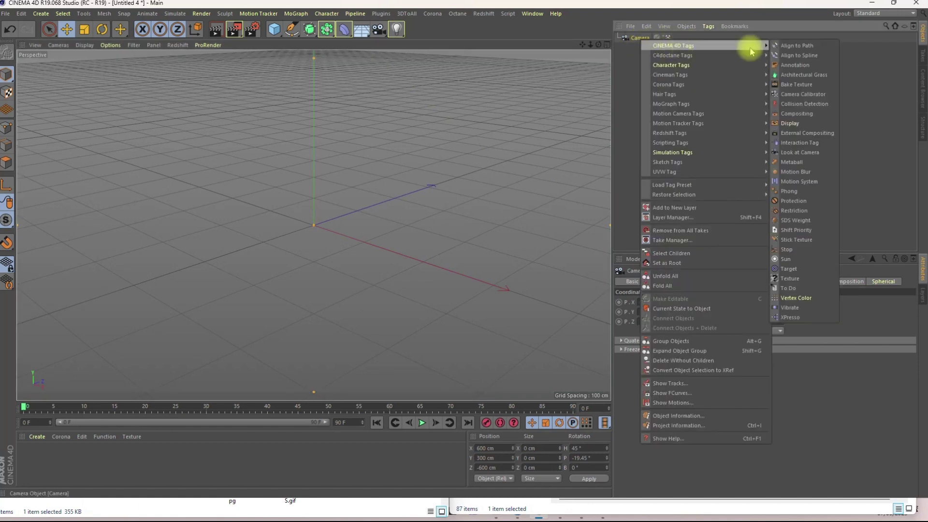
pyautogui.click(799, 94)
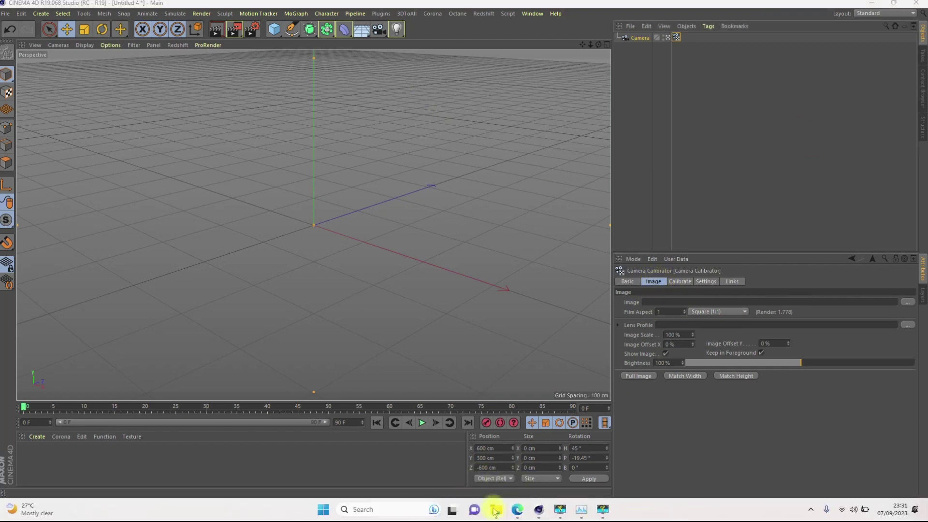
# Step: Load im-63832.jpeg from the Downloads folder as the Camera Calibrator's image and display it through the calibrator
pyautogui.moveTo(495, 510)
pyautogui.click(530, 459)
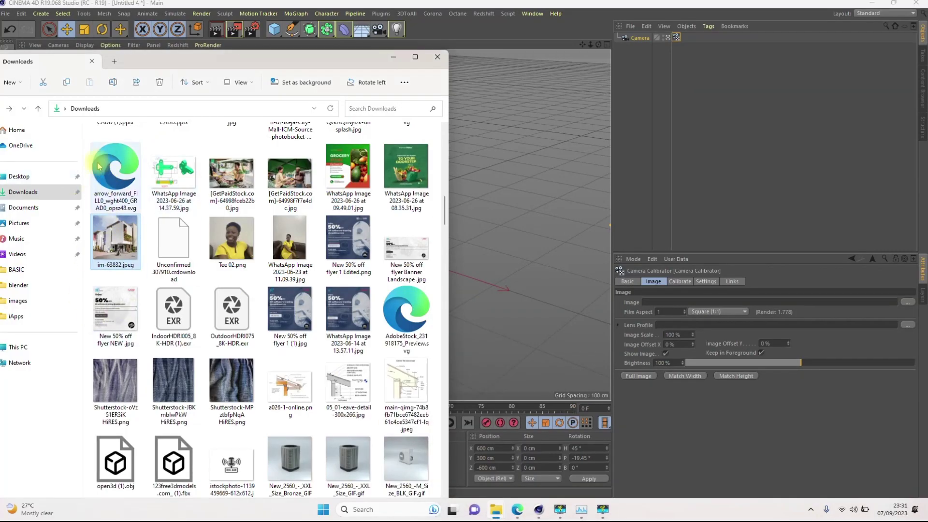
pyautogui.moveTo(118, 240); pyautogui.dragTo(756, 315)
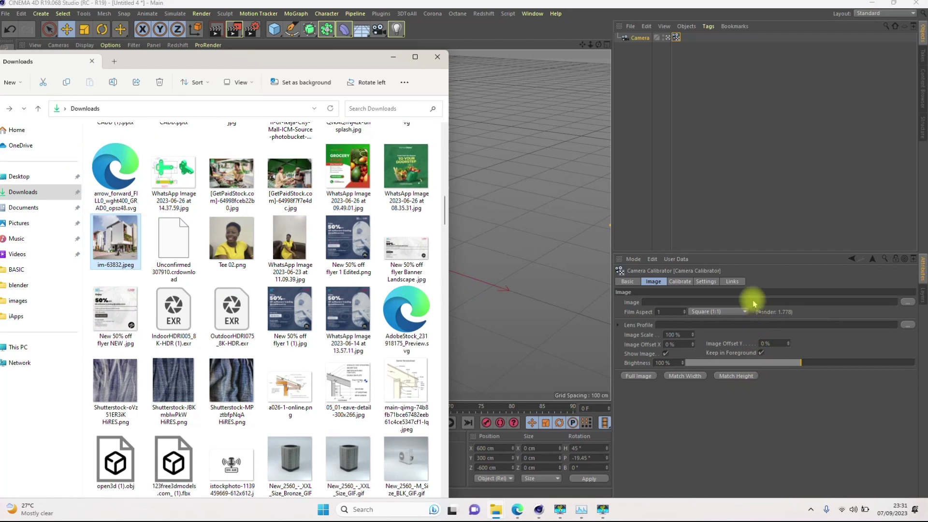
pyautogui.moveTo(757, 302)
pyautogui.mouseDown()
pyautogui.moveTo(744, 309)
pyautogui.moveTo(761, 298)
pyautogui.mouseUp()
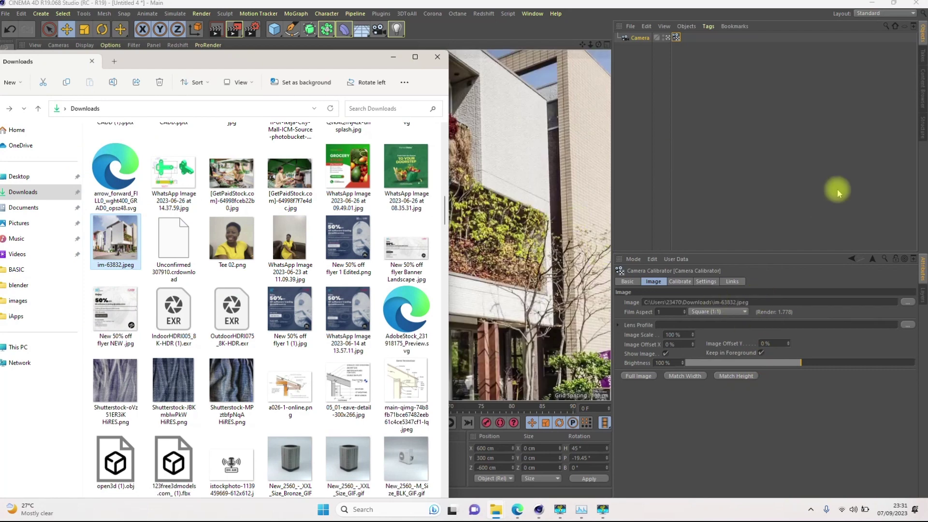
pyautogui.click(836, 189)
pyautogui.click(251, 238)
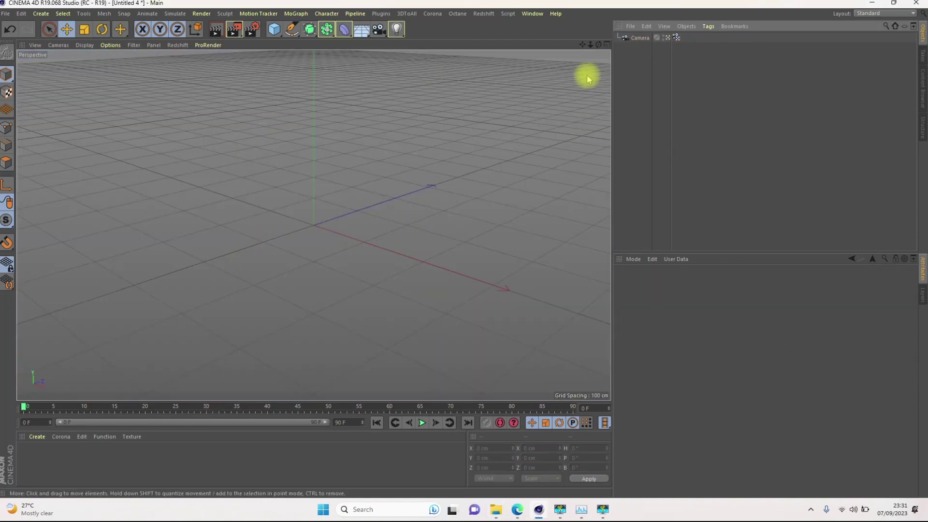
pyautogui.click(675, 37)
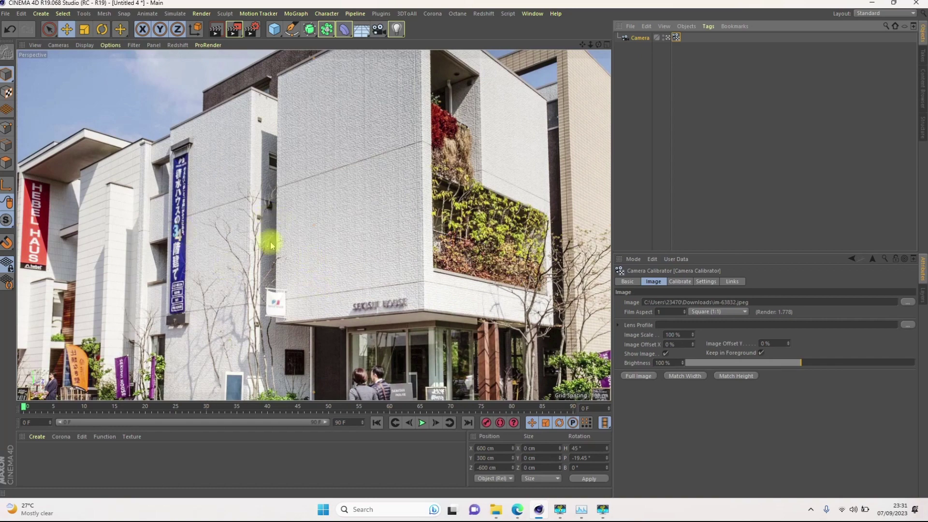
pyautogui.scroll(-1, 351, 227)
pyautogui.scroll(-2, 351, 228)
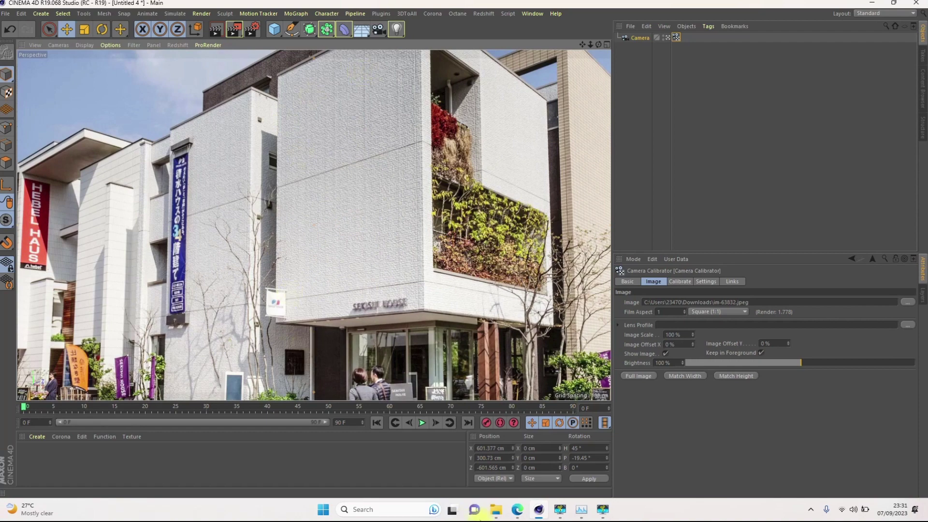
# Step: Check the pixel dimensions of im-63832.jpeg and set the render output to 1280 x 1280 pixels with the ratio locked
pyautogui.click(498, 515)
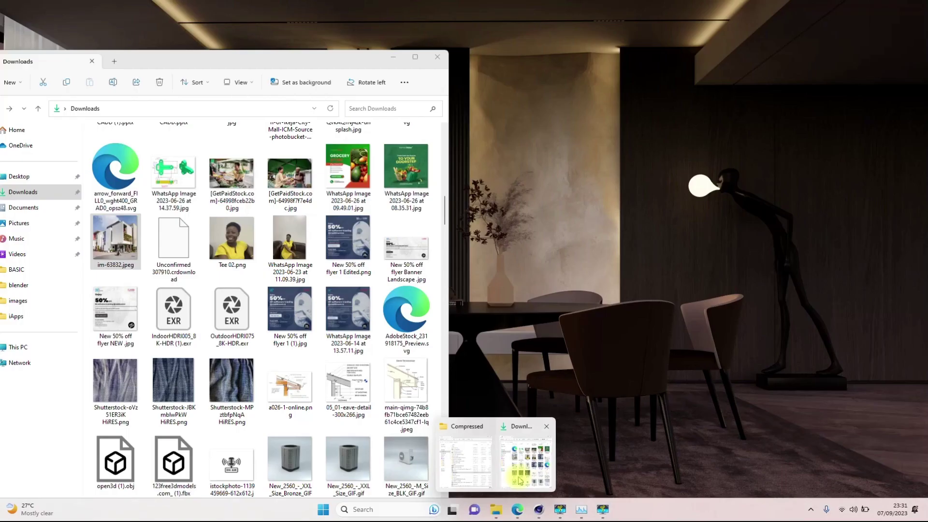
pyautogui.click(516, 479)
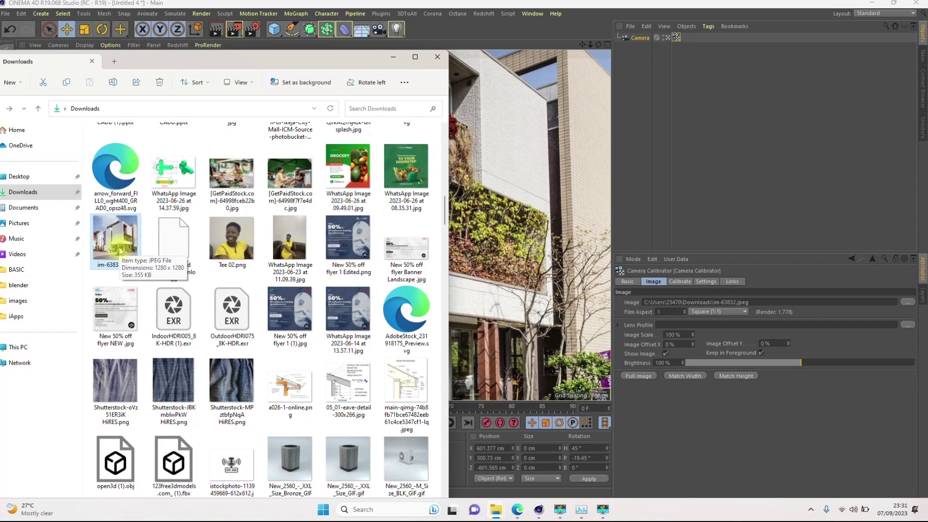
pyautogui.click(798, 159)
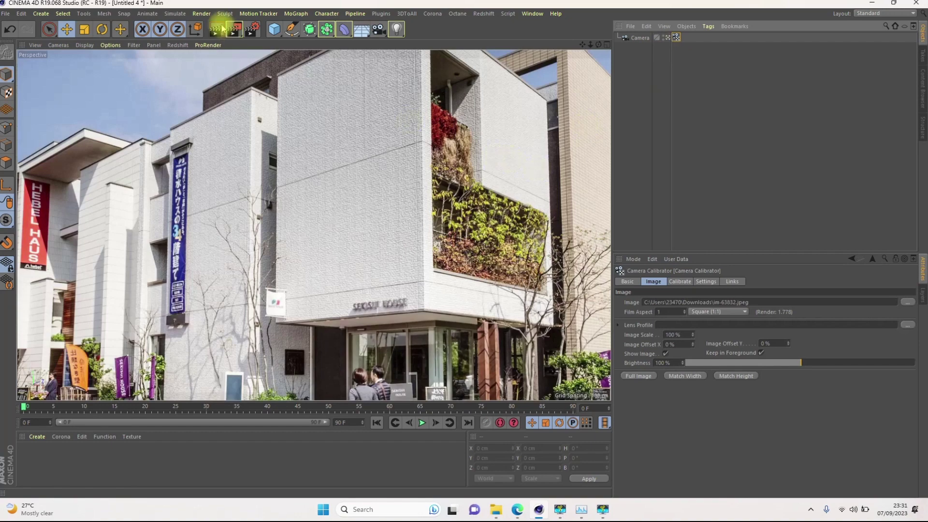
pyautogui.click(253, 29)
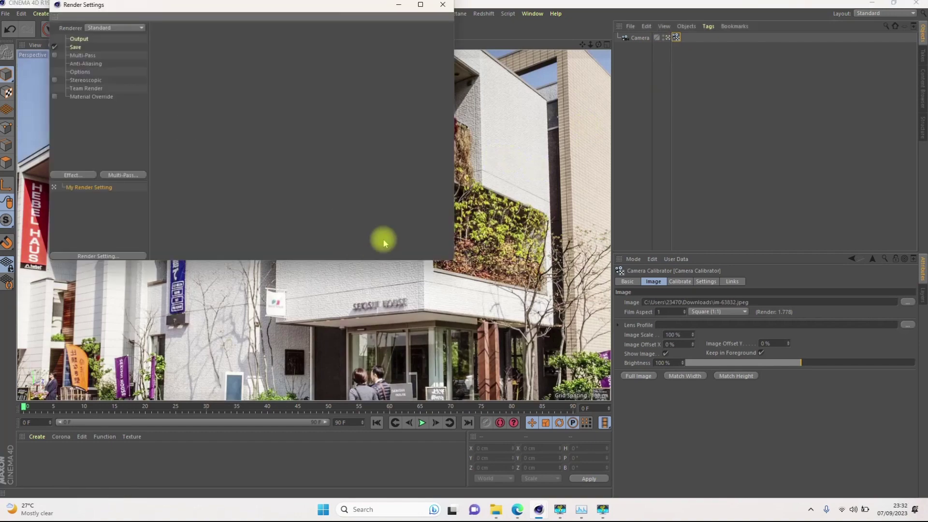
pyautogui.click(77, 39)
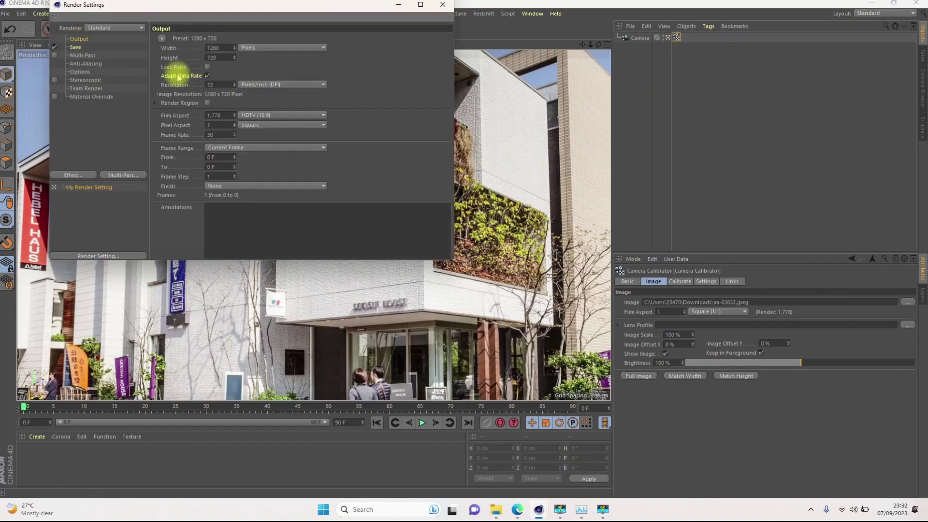
pyautogui.moveTo(219, 48); pyautogui.dragTo(197, 64)
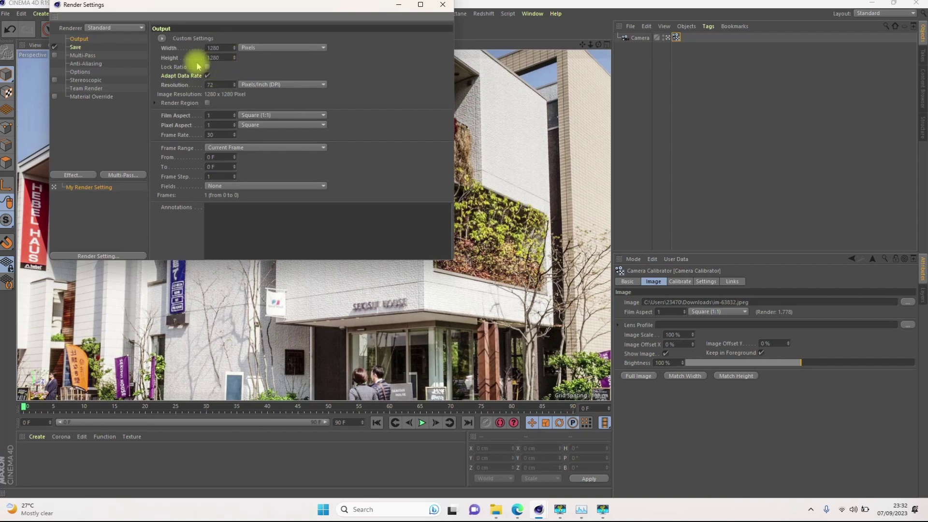
pyautogui.click(207, 67)
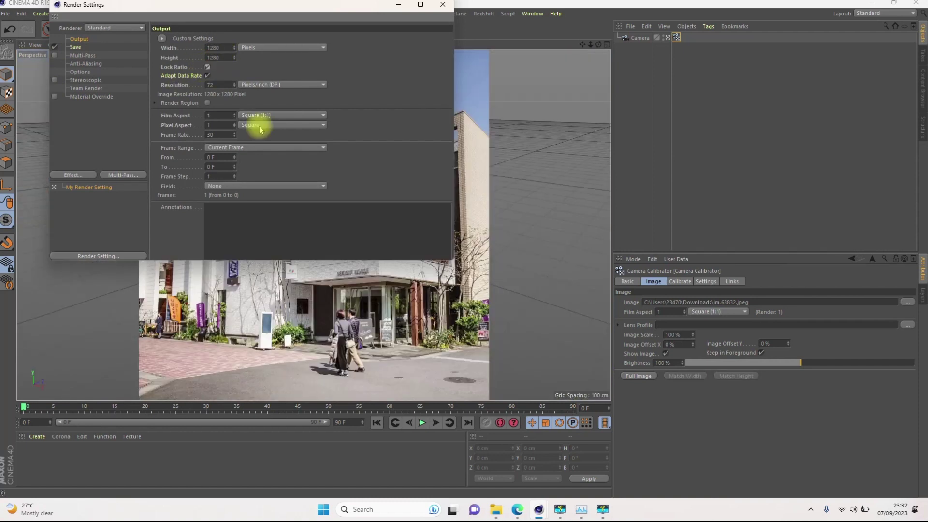
pyautogui.click(441, 6)
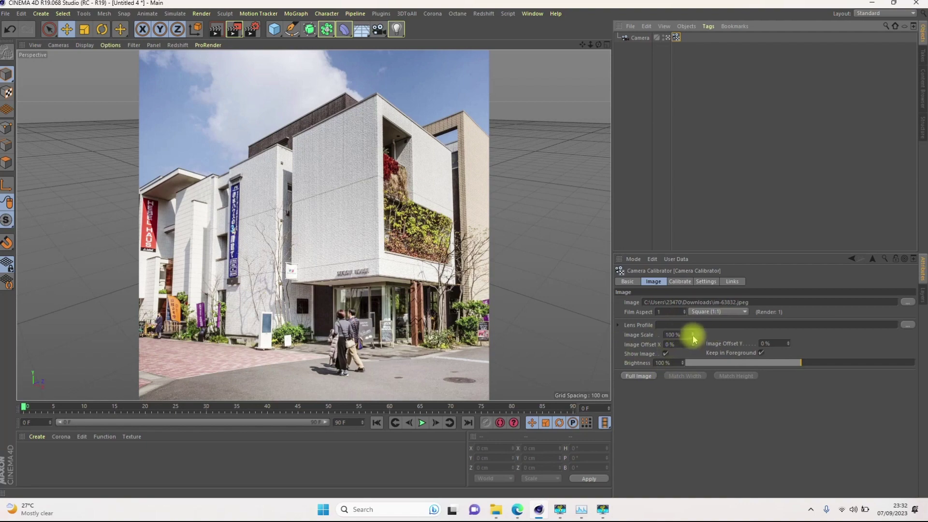
# Step: Try scaling the calibrator image to 112% with an offset of 9% in X and 2% in Y
pyautogui.moveTo(691, 335); pyautogui.dragTo(691, 471)
pyautogui.moveTo(692, 344); pyautogui.dragTo(788, 334)
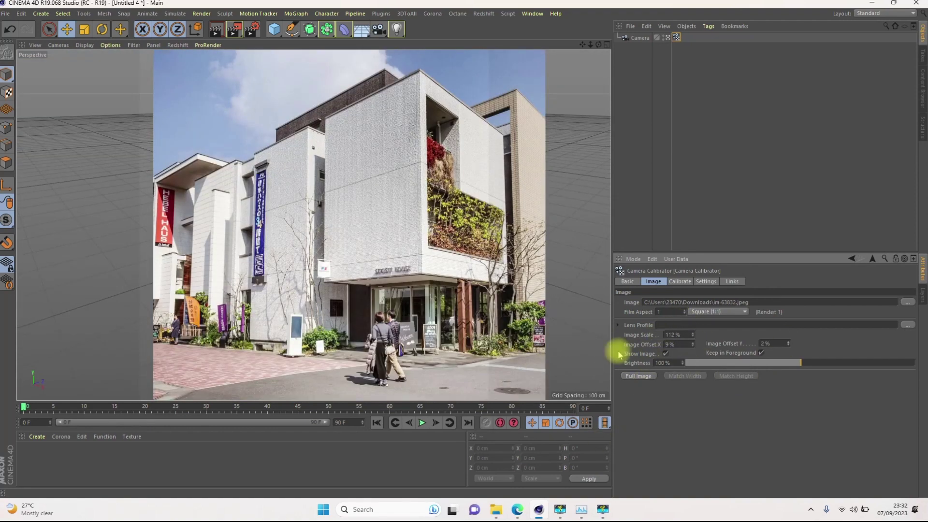
# Step: Toggle the image's visibility and foreground display off and on, and try a darker brightness before restoring it to 100%
pyautogui.click(666, 353)
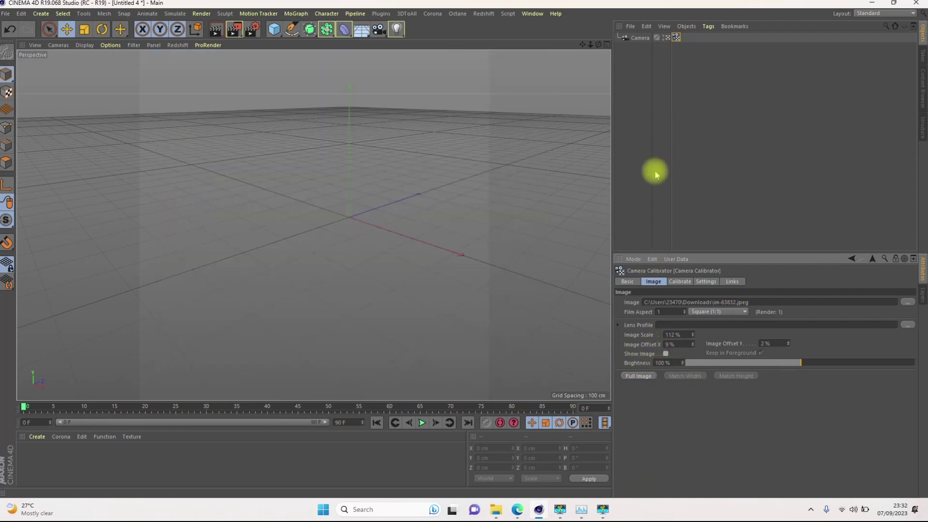
pyautogui.click(665, 354)
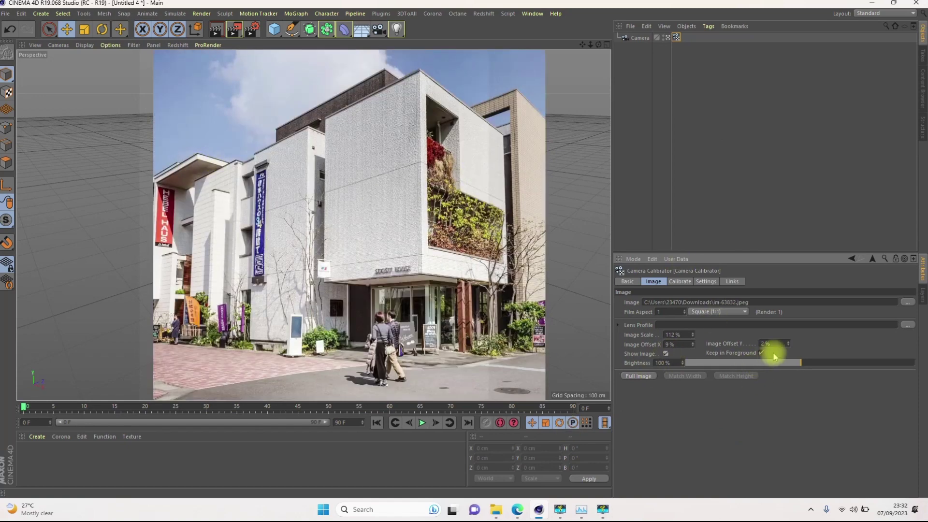
pyautogui.click(761, 353)
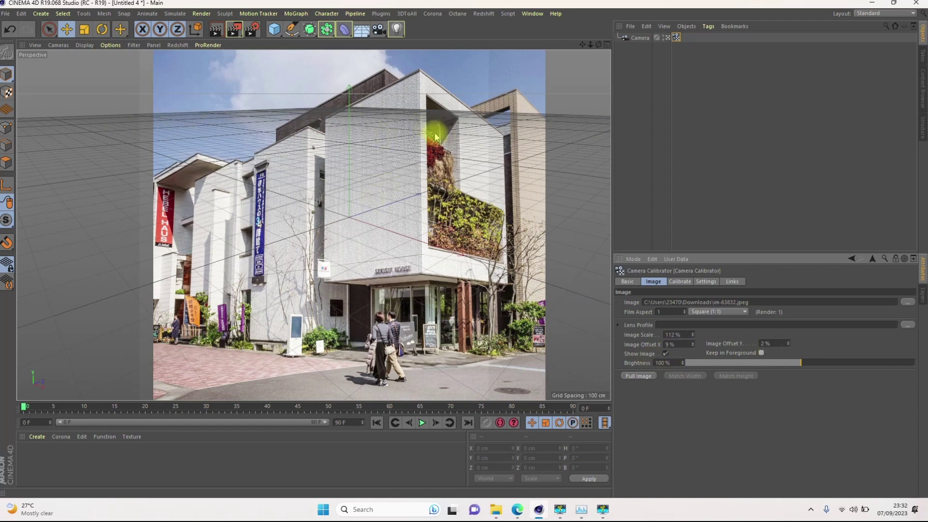
pyautogui.click(761, 353)
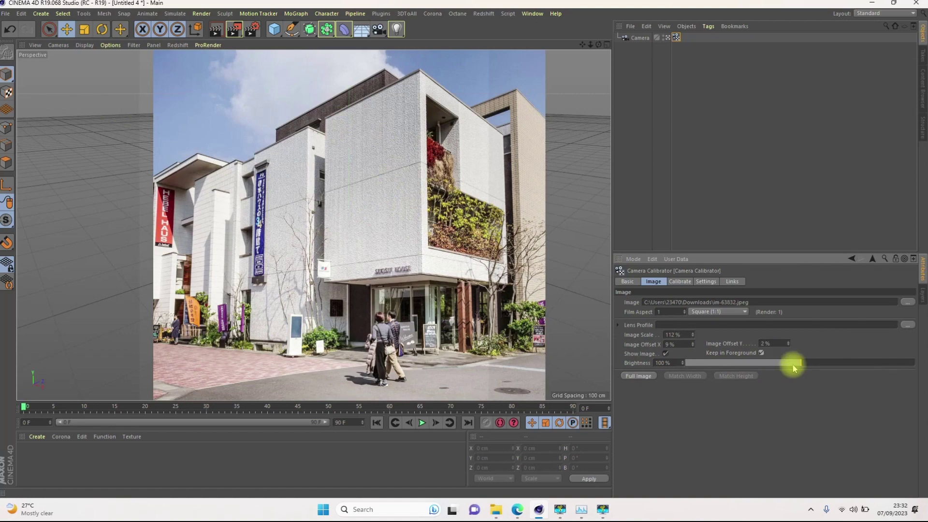
pyautogui.moveTo(796, 366); pyautogui.dragTo(700, 362)
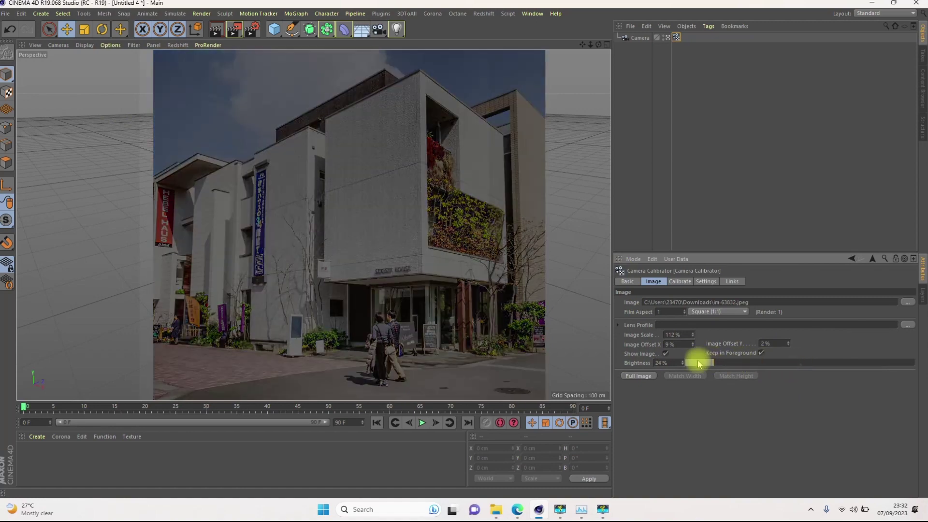
pyautogui.moveTo(821, 369); pyautogui.dragTo(802, 364)
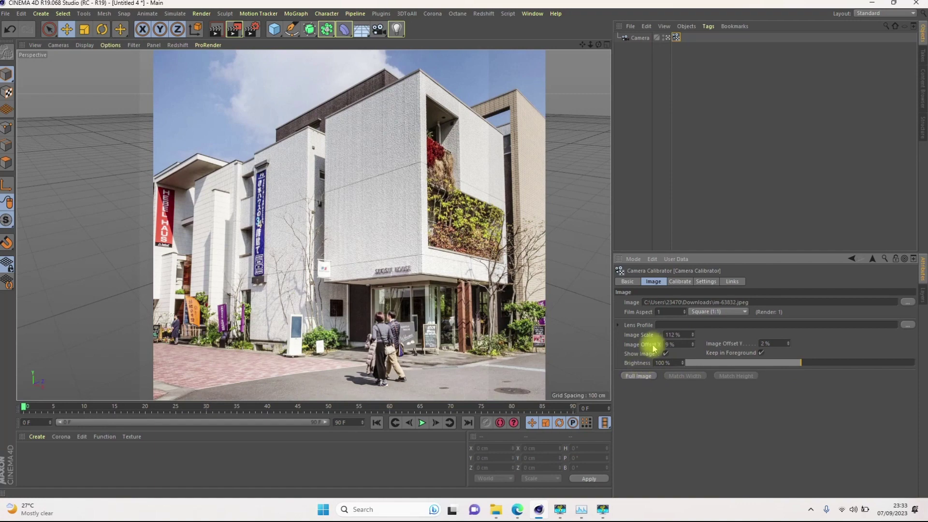
# Step: Reset the calibrator image's scale and offsets to show the full image
pyautogui.moveTo(692, 334); pyautogui.dragTo(773, 367)
pyautogui.click(638, 376)
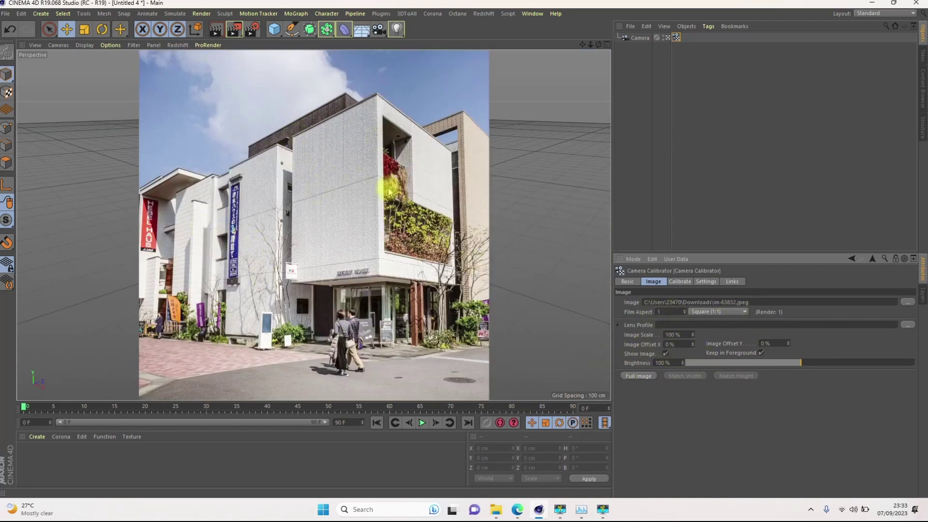
# Step: Add a calibration line and align it with the vertical corner edge of the white building beside the blue banner
pyautogui.click(679, 281)
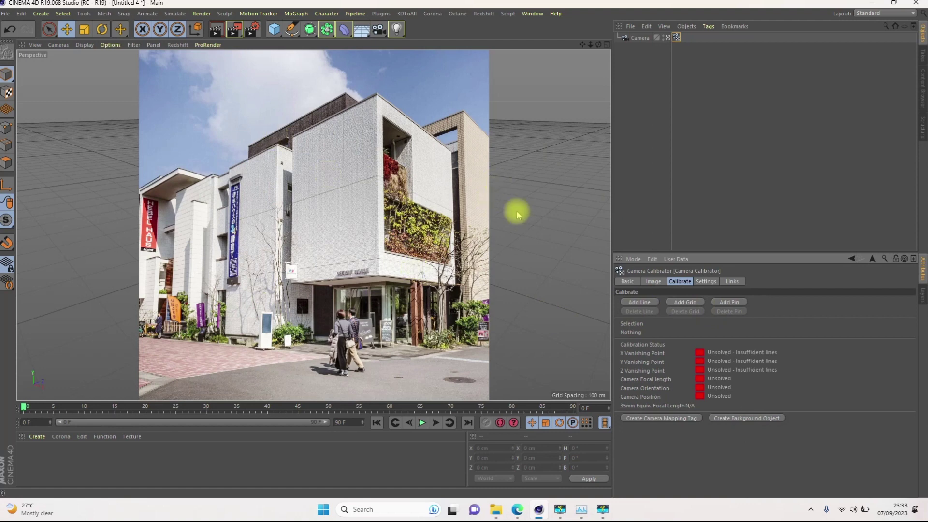
pyautogui.click(640, 303)
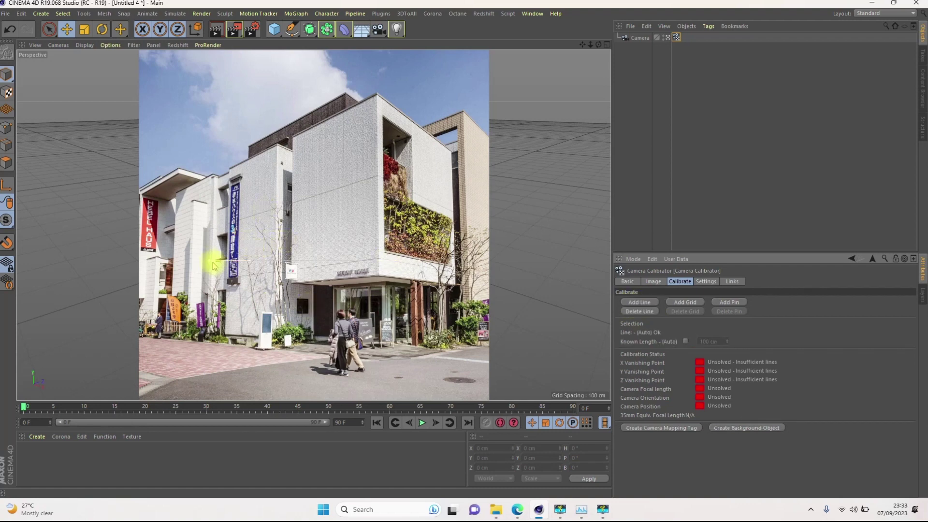
pyautogui.moveTo(210, 262); pyautogui.dragTo(226, 332)
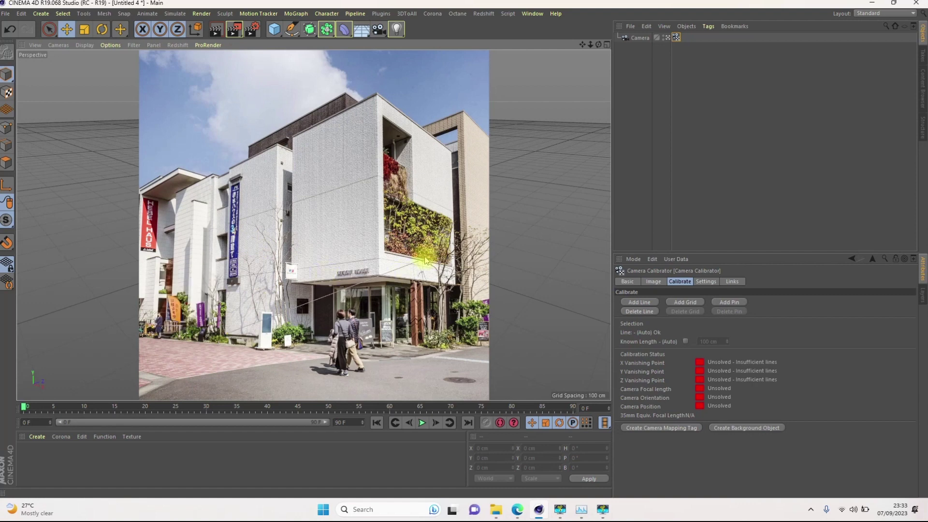
pyautogui.moveTo(418, 260); pyautogui.dragTo(230, 170)
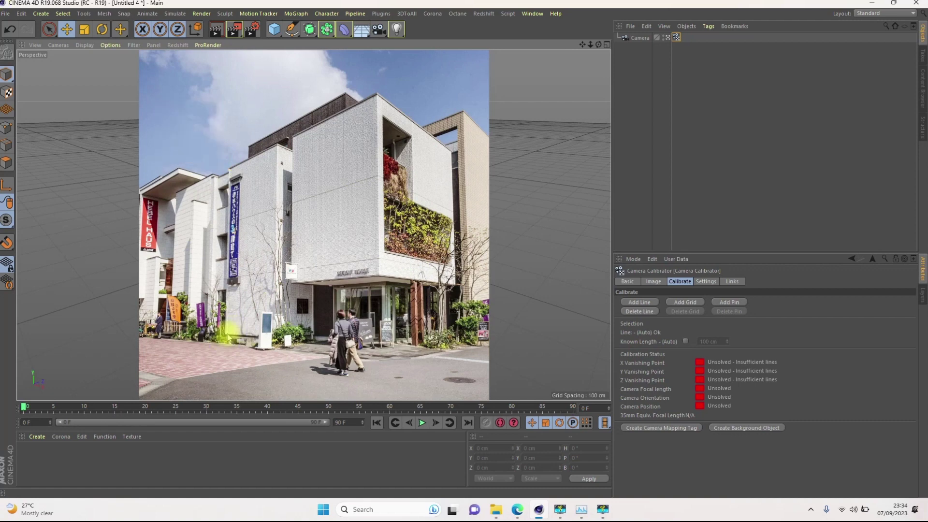
pyautogui.moveTo(227, 333); pyautogui.dragTo(225, 333)
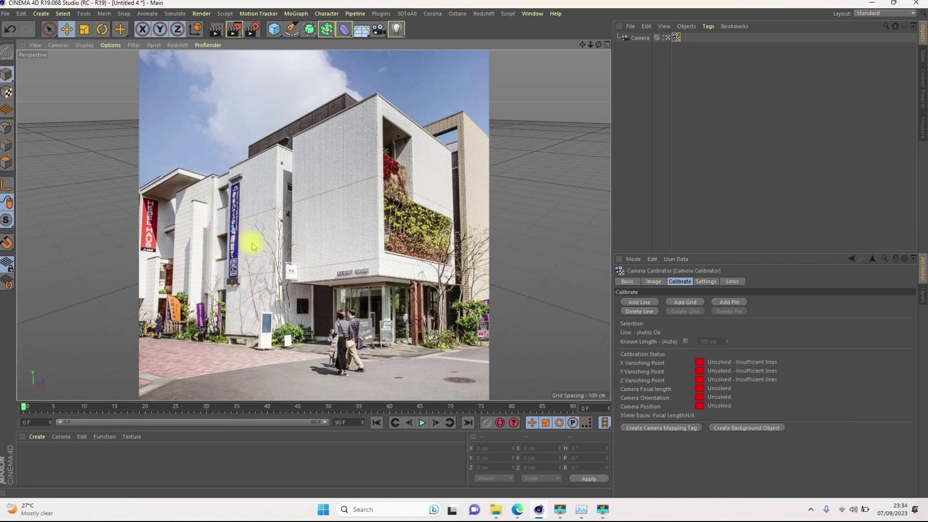
# Step: Assign the line beside the blue banner to the Y axis and align a second Y line with the beige building's vertical edge
pyautogui.keyDown('shift'); pyautogui.click(227, 245); pyautogui.keyUp('shift')
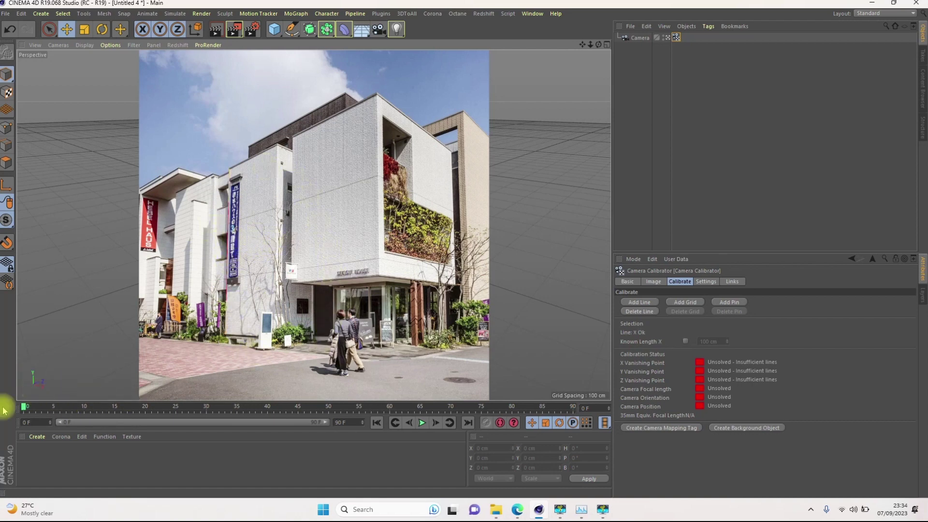
pyautogui.keyDown('shift'); pyautogui.click(228, 251); pyautogui.keyUp('shift')
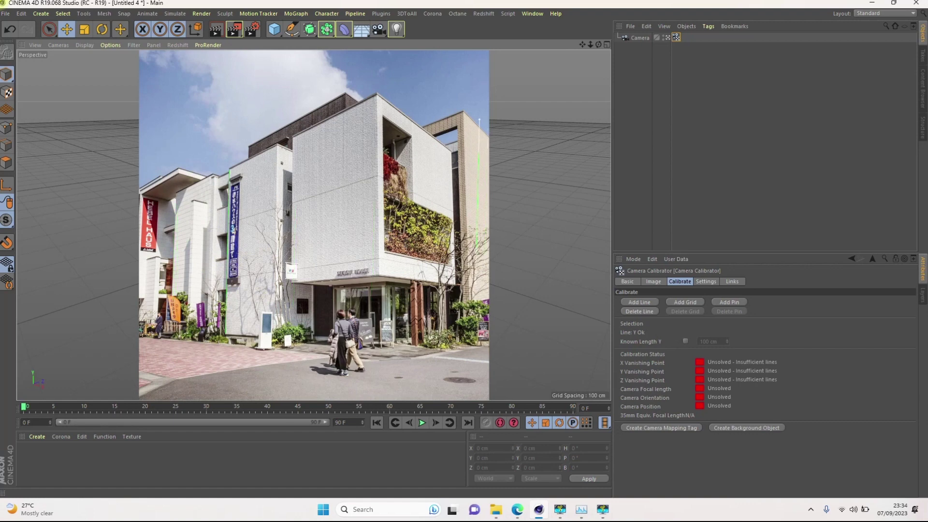
pyautogui.moveTo(473, 227); pyautogui.dragTo(463, 111)
pyautogui.moveTo(470, 303); pyautogui.dragTo(469, 296)
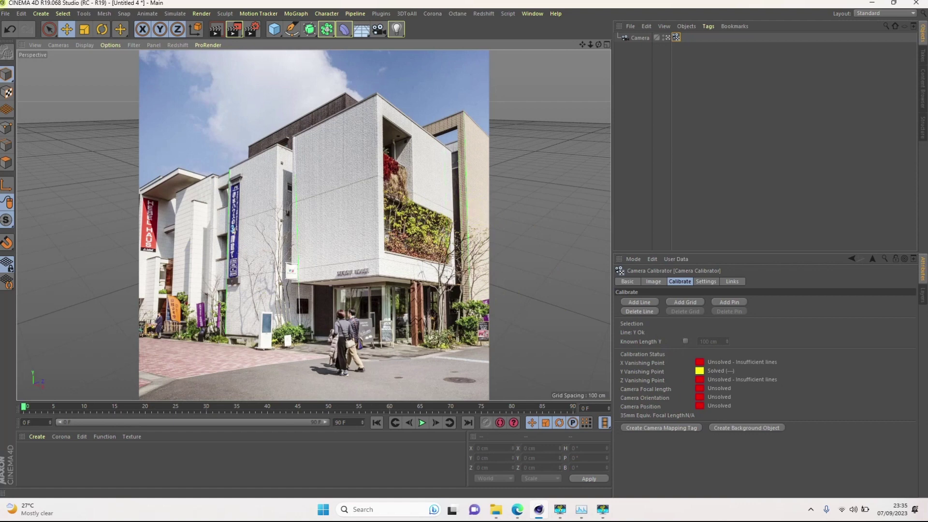
# Step: Align a third Y line with the vertical corner edge of the white building beside the red banner
pyautogui.moveTo(180, 256); pyautogui.dragTo(170, 224)
pyautogui.moveTo(166, 107); pyautogui.dragTo(175, 219)
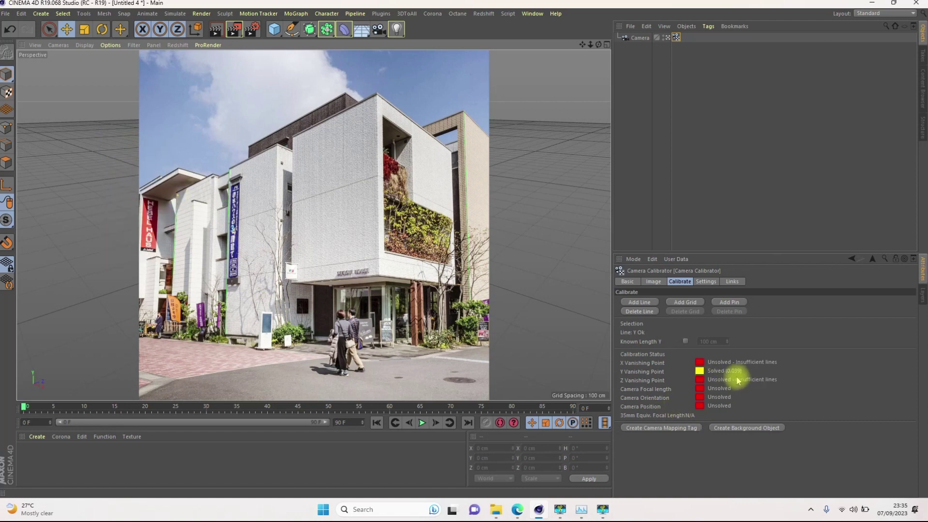
pyautogui.moveTo(169, 290); pyautogui.dragTo(172, 292)
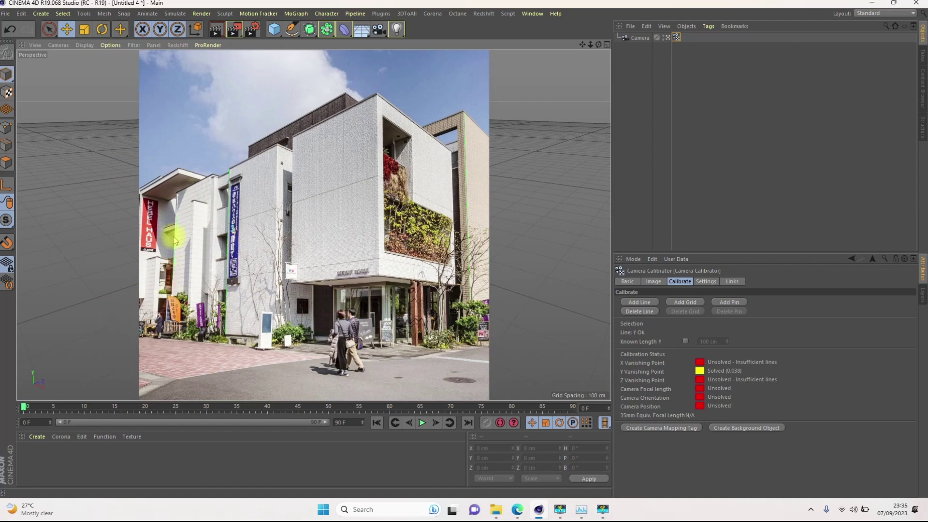
pyautogui.moveTo(177, 193); pyautogui.dragTo(175, 214)
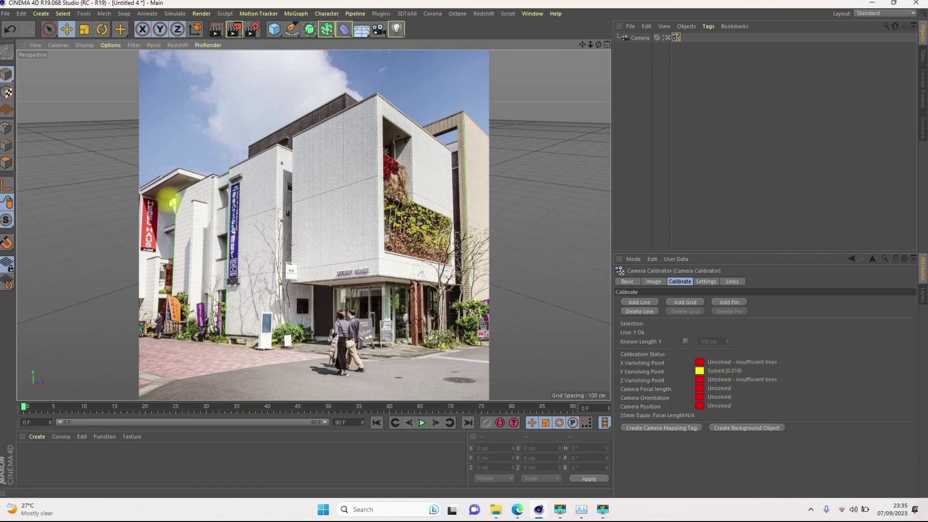
pyautogui.moveTo(177, 198); pyautogui.dragTo(175, 198)
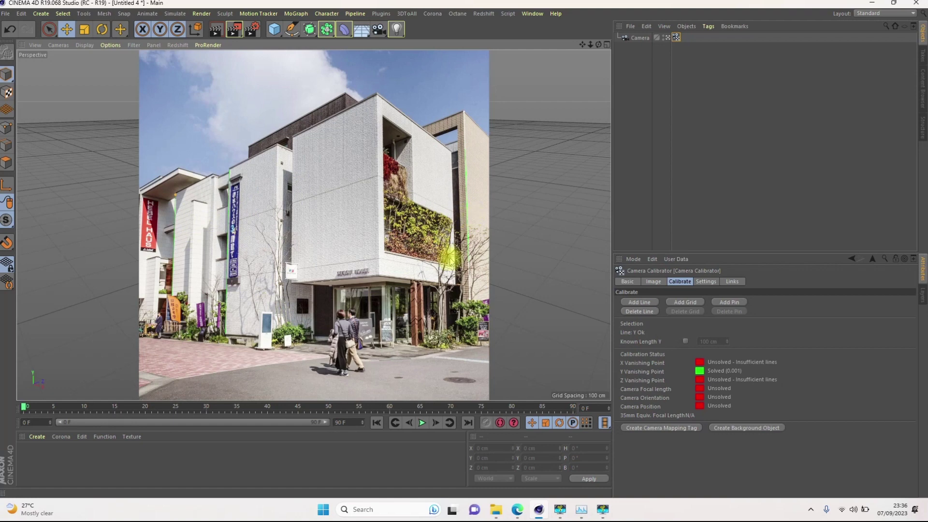
# Step: Add a calibration grid and fit its four corners to the main building's side face with the plant-filled opening
pyautogui.click(684, 303)
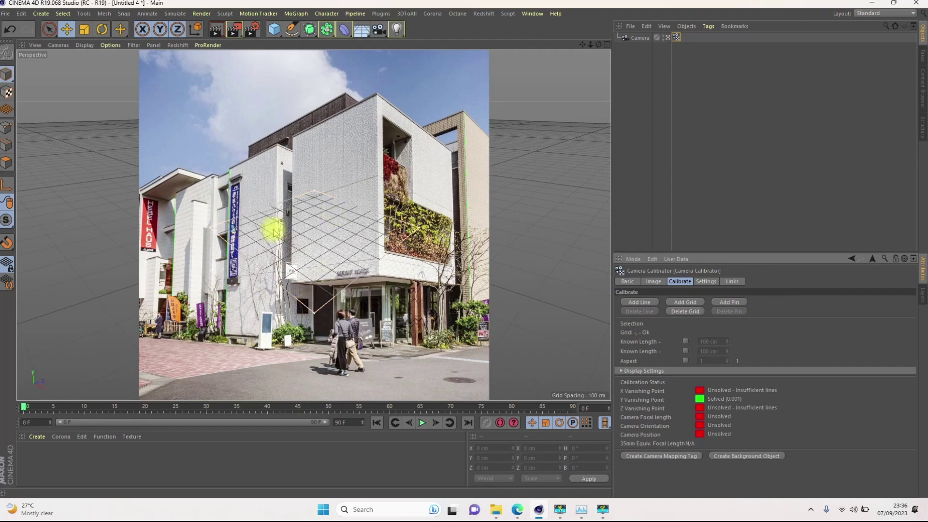
pyautogui.moveTo(314, 191); pyautogui.dragTo(376, 94)
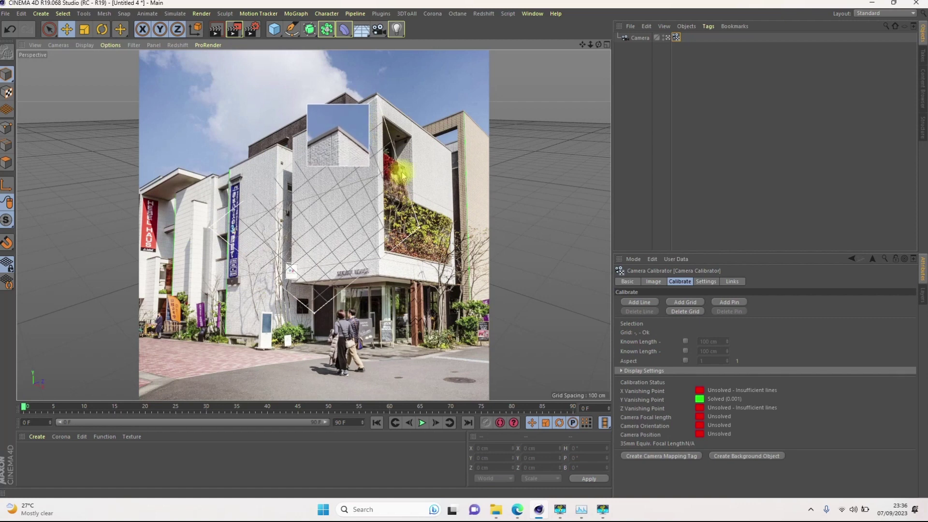
pyautogui.moveTo(420, 224); pyautogui.dragTo(407, 193)
pyautogui.click(327, 314)
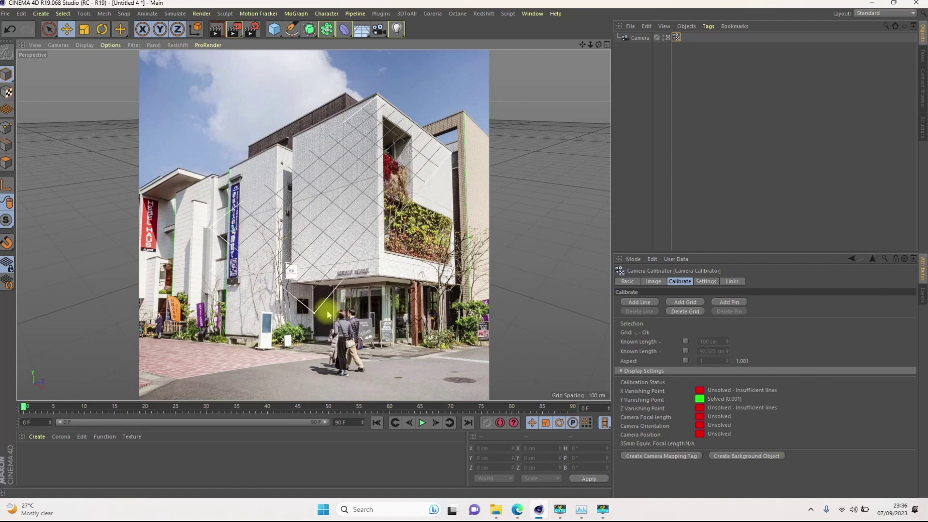
pyautogui.moveTo(327, 316); pyautogui.dragTo(415, 322)
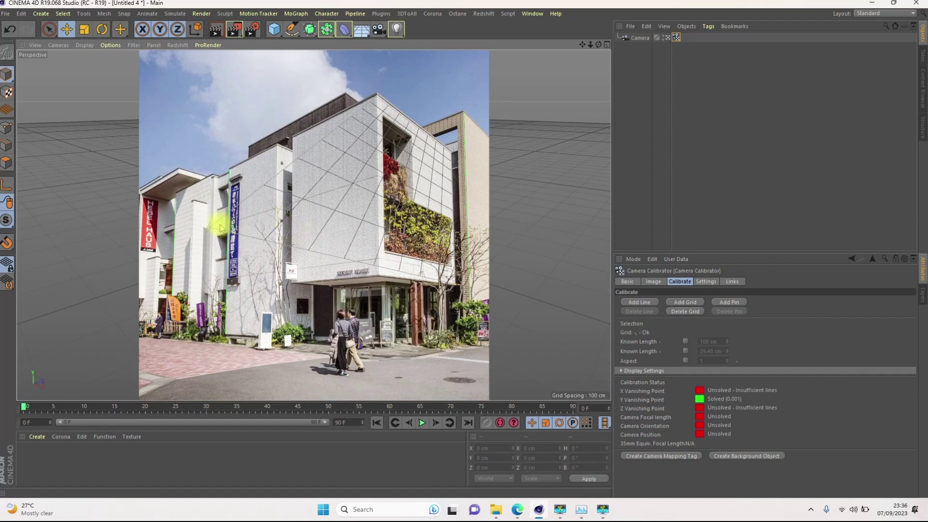
pyautogui.moveTo(211, 227); pyautogui.dragTo(379, 276)
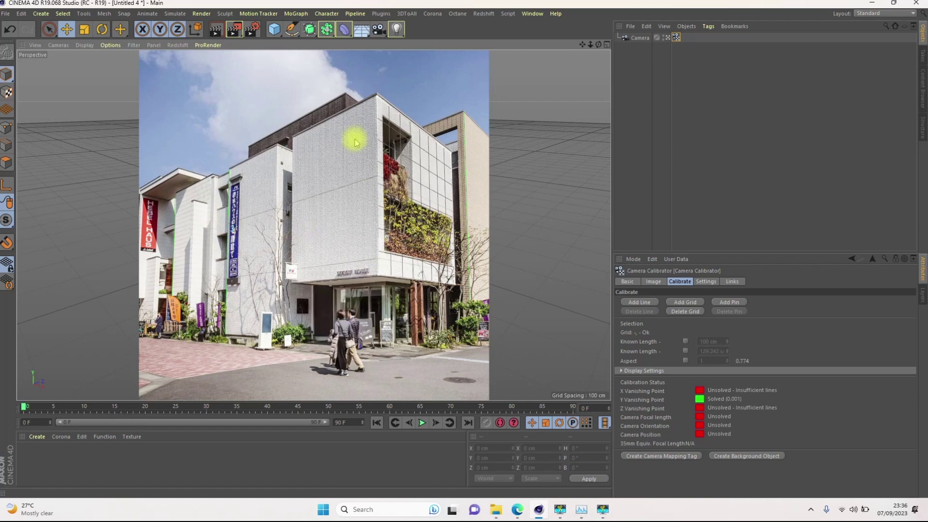
pyautogui.moveTo(376, 99); pyautogui.dragTo(377, 96)
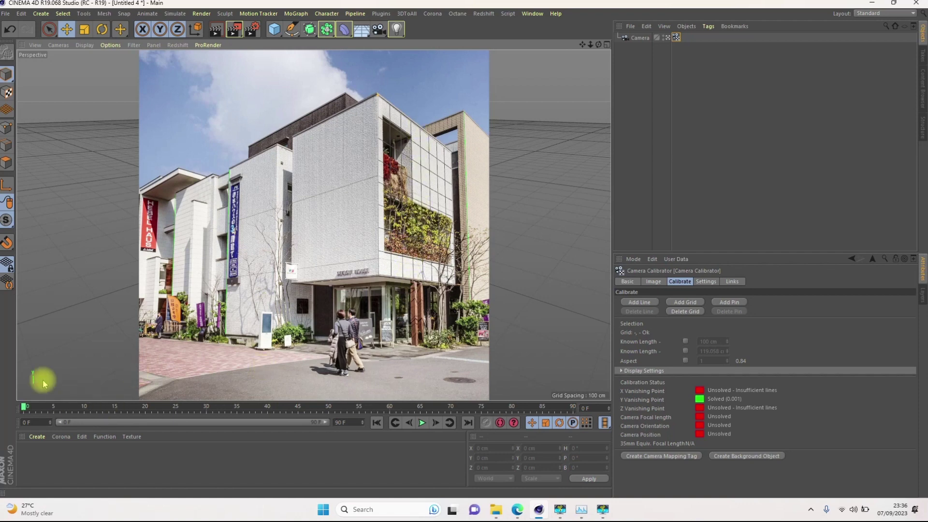
# Step: Cycle the axis assignment of the grid's horizontal lines, set it to Z and deselect the grid
pyautogui.keyDown('shift'); pyautogui.click(414, 281); pyautogui.keyUp('shift')
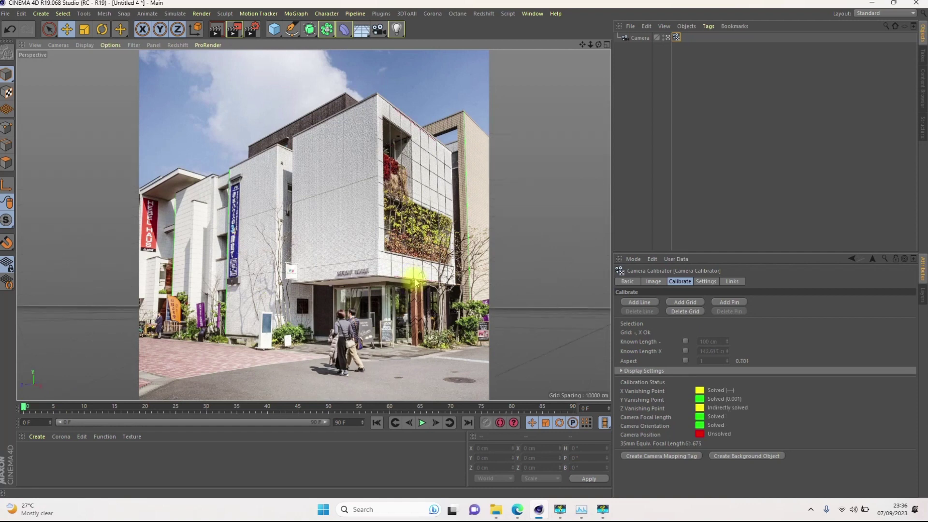
pyautogui.keyDown('shift'); pyautogui.click(415, 282); pyautogui.keyUp('shift')
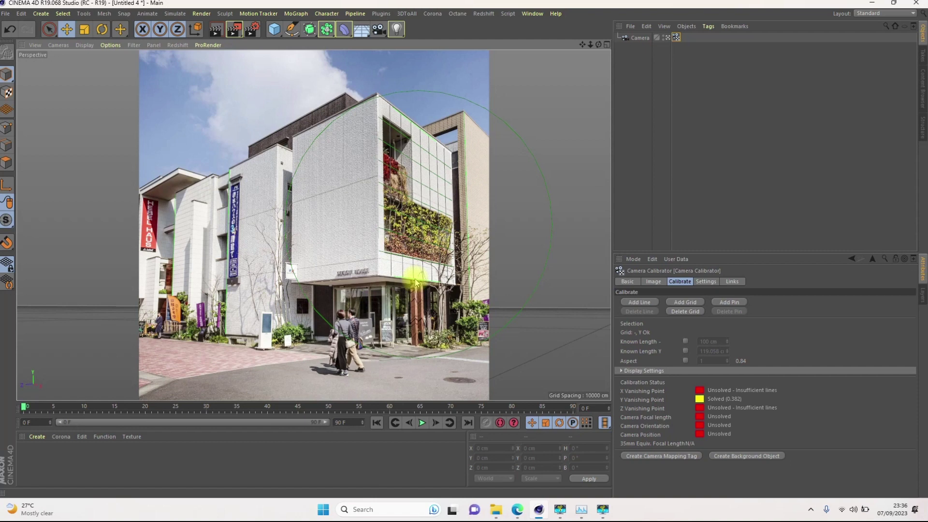
pyautogui.keyDown('shift'); pyautogui.click(417, 283); pyautogui.keyUp('shift')
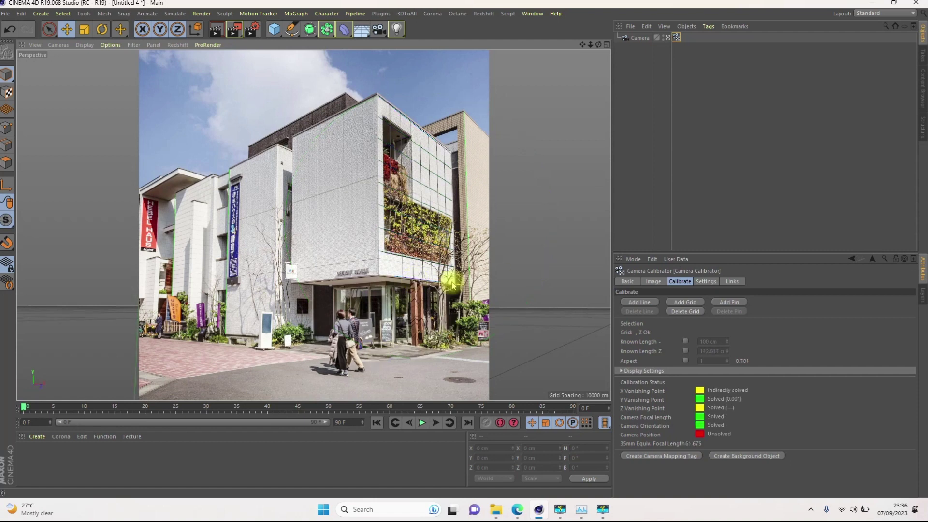
pyautogui.keyDown('shift'); pyautogui.click(420, 131); pyautogui.keyUp('shift')
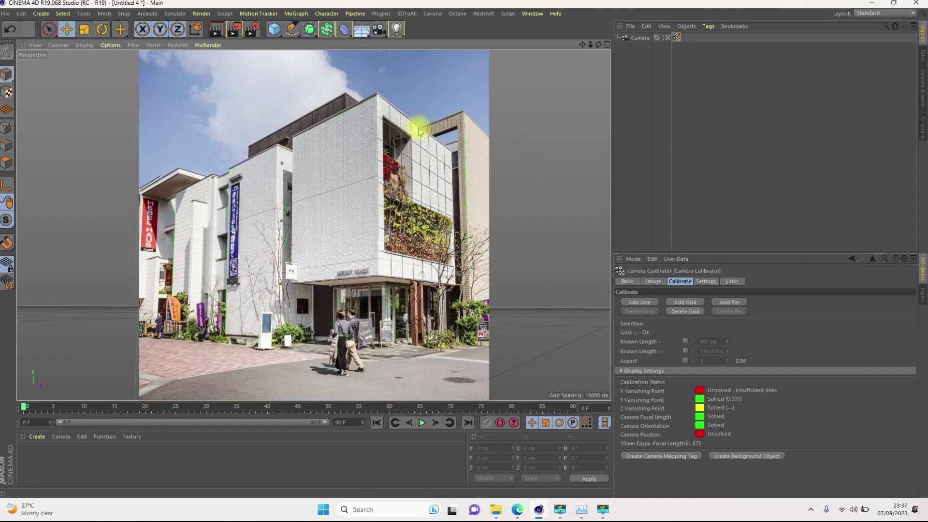
pyautogui.keyDown('shift'); pyautogui.click(420, 131); pyautogui.keyUp('shift')
pyautogui.keyDown('shift'); pyautogui.click(419, 132); pyautogui.keyUp('shift')
pyautogui.keyDown('shift'); pyautogui.click(420, 132); pyautogui.keyUp('shift')
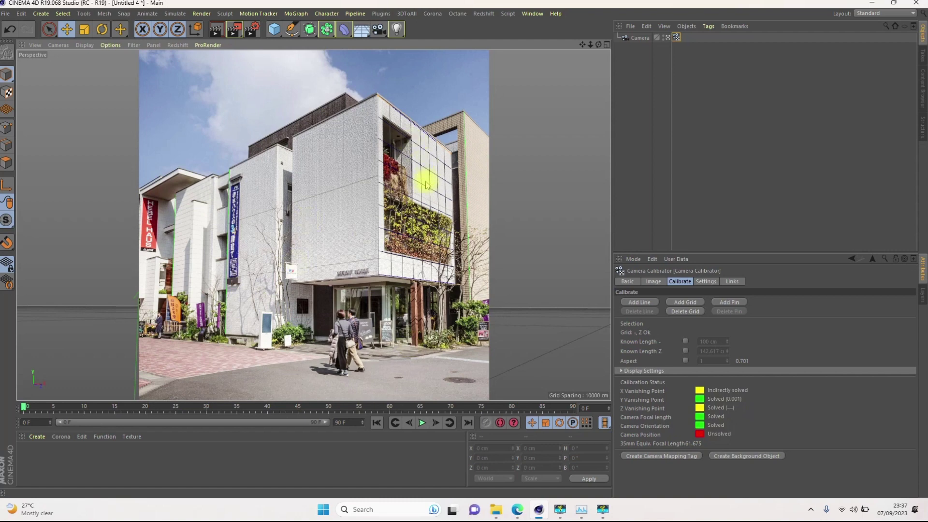
pyautogui.click(406, 186)
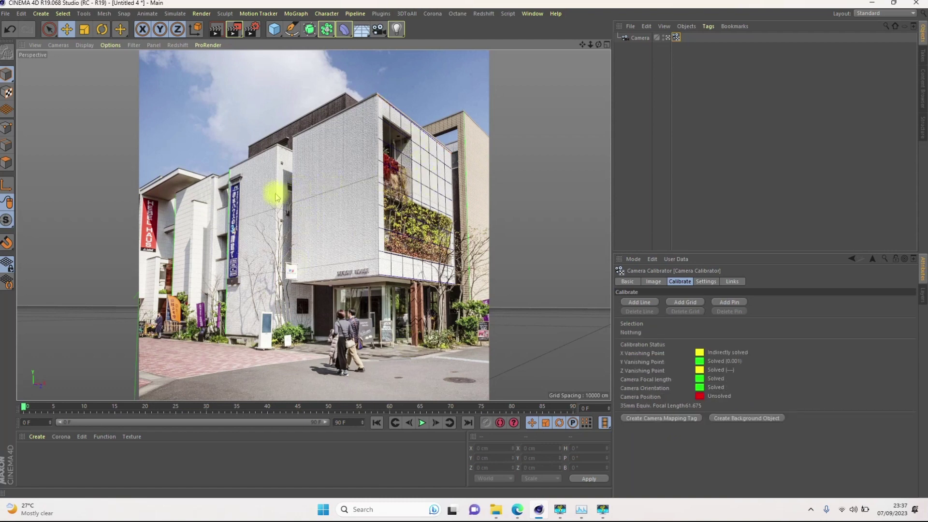
# Step: Duplicate the Z grid and fit the copy to the narrow side wall of the white building behind the main facade
pyautogui.keyDown('ctrl'); pyautogui.moveTo(378, 95); pyautogui.dragTo(219, 95); pyautogui.keyUp('ctrl')
pyautogui.keyDown('ctrl'); pyautogui.moveTo(276, 169); pyautogui.dragTo(275, 169); pyautogui.keyUp('ctrl')
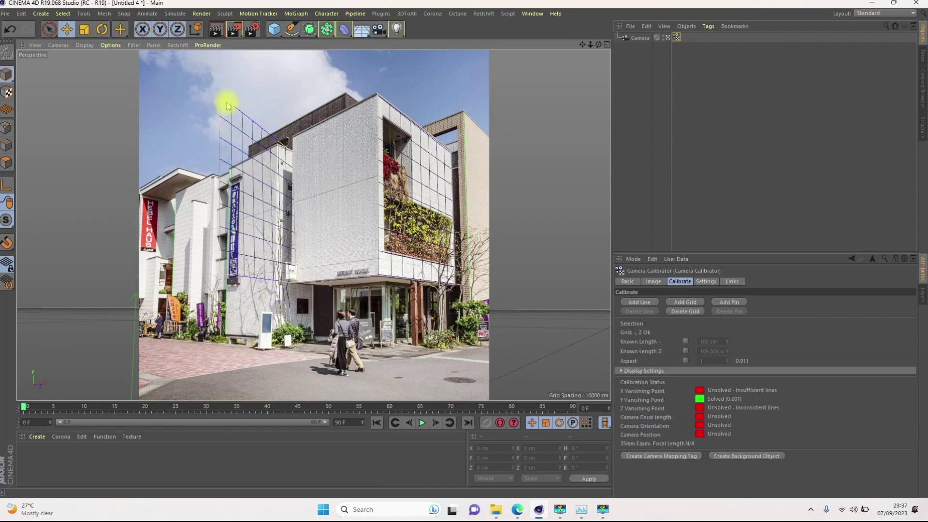
pyautogui.moveTo(219, 95); pyautogui.dragTo(278, 145)
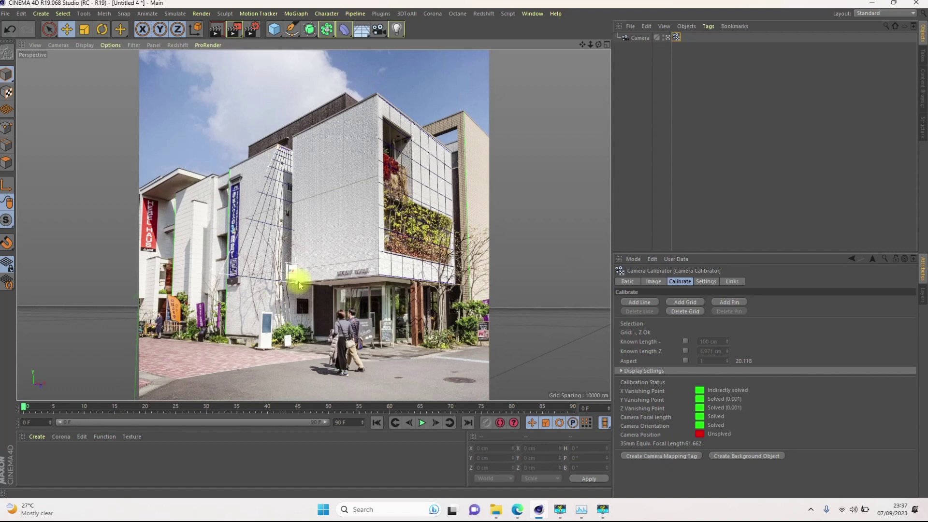
pyautogui.moveTo(292, 270); pyautogui.dragTo(289, 280)
pyautogui.moveTo(219, 274); pyautogui.dragTo(280, 259)
pyautogui.moveTo(279, 147); pyautogui.dragTo(277, 147)
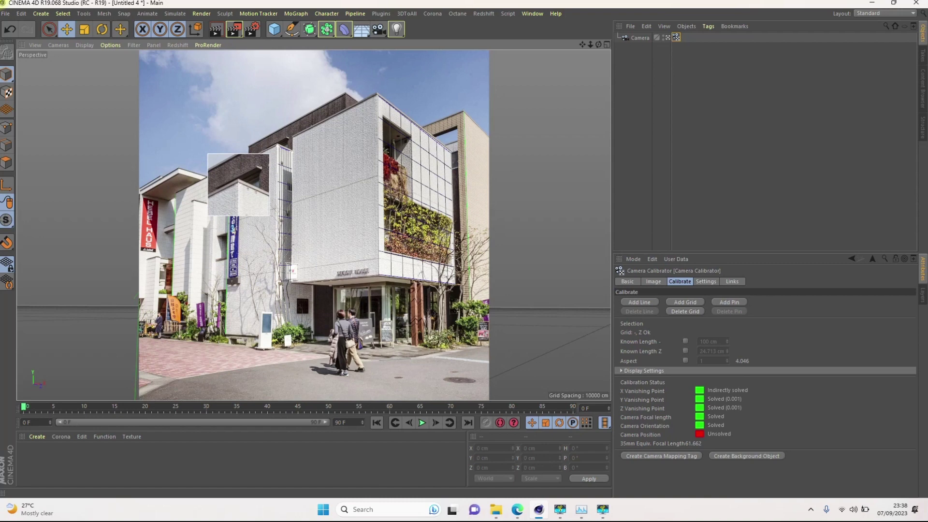
pyautogui.moveTo(292, 195); pyautogui.dragTo(292, 196)
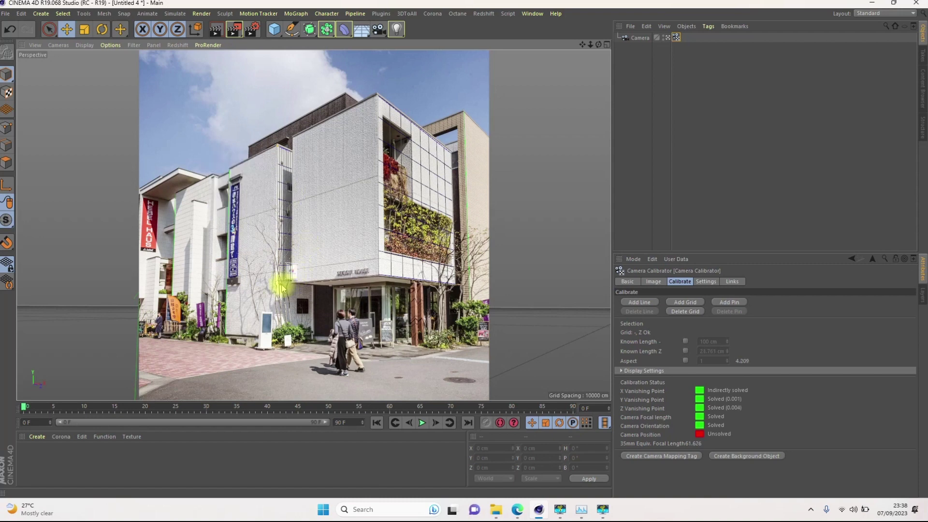
pyautogui.moveTo(292, 272); pyautogui.dragTo(280, 279)
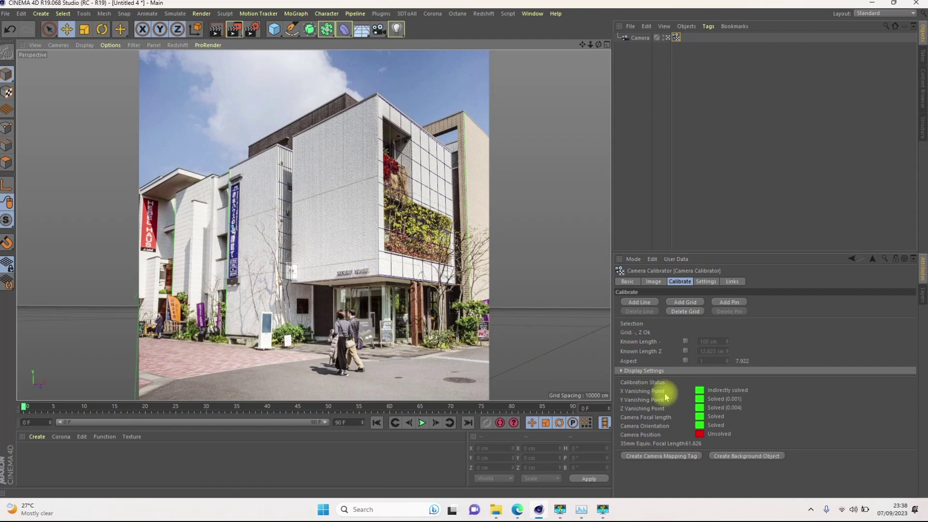
# Step: Add a vertical line at the entrance from the underside of the overhang to the ground and set its known length to 300 cm
pyautogui.click(642, 302)
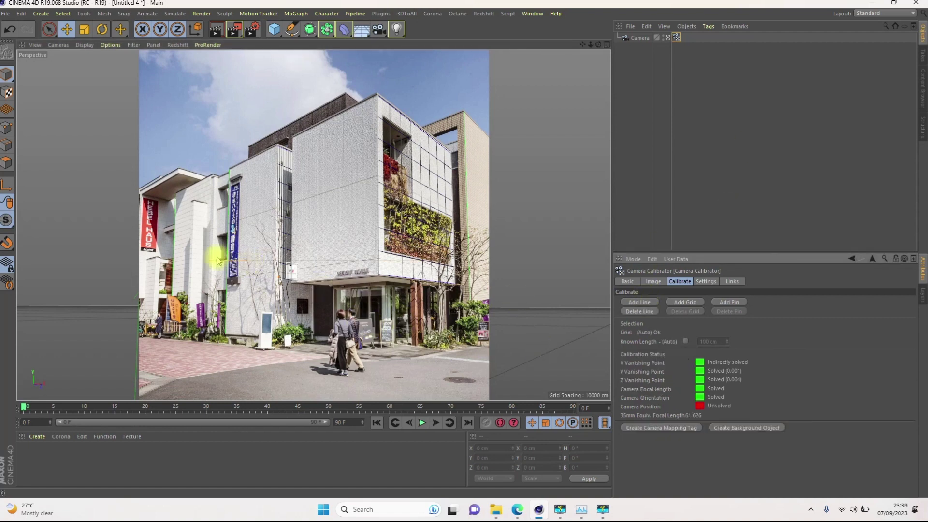
pyautogui.moveTo(215, 261); pyautogui.dragTo(394, 339)
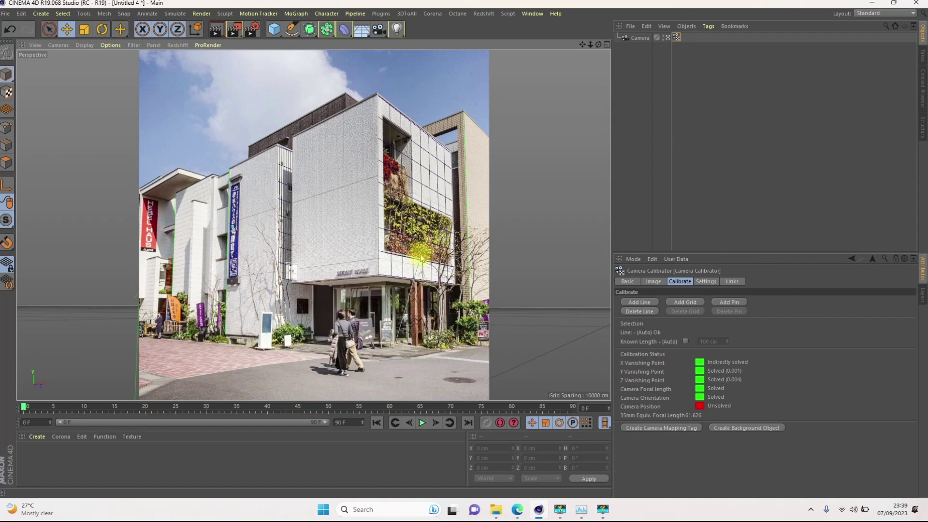
pyautogui.moveTo(420, 262); pyautogui.dragTo(393, 283)
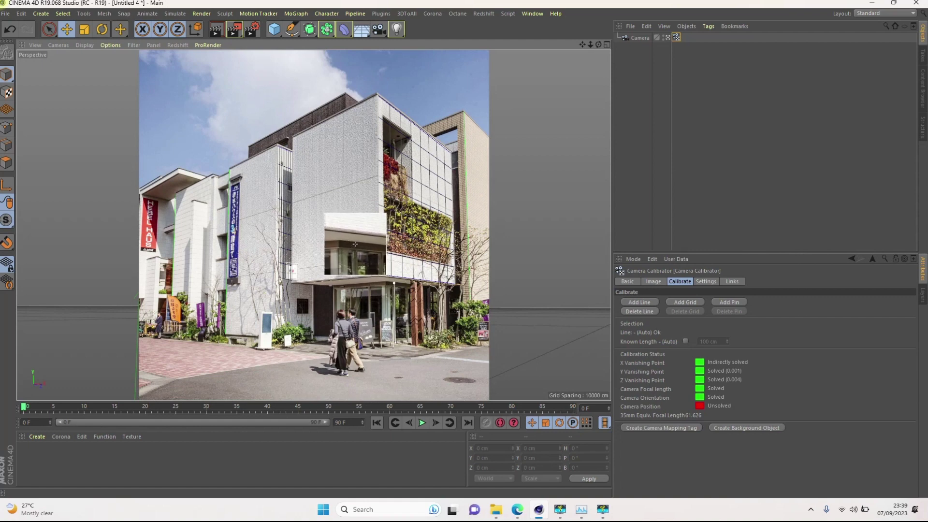
pyautogui.moveTo(394, 283); pyautogui.dragTo(395, 282)
pyautogui.moveTo(395, 343); pyautogui.dragTo(395, 343)
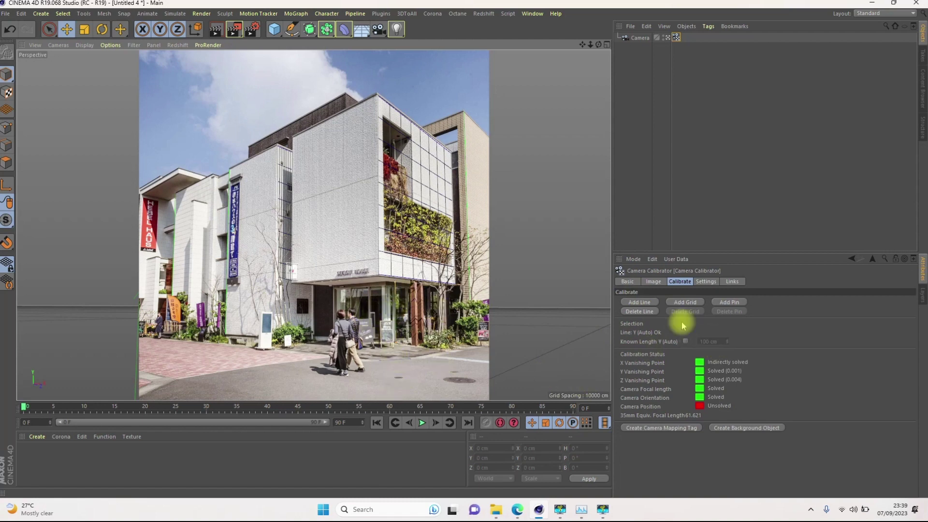
pyautogui.click(686, 341)
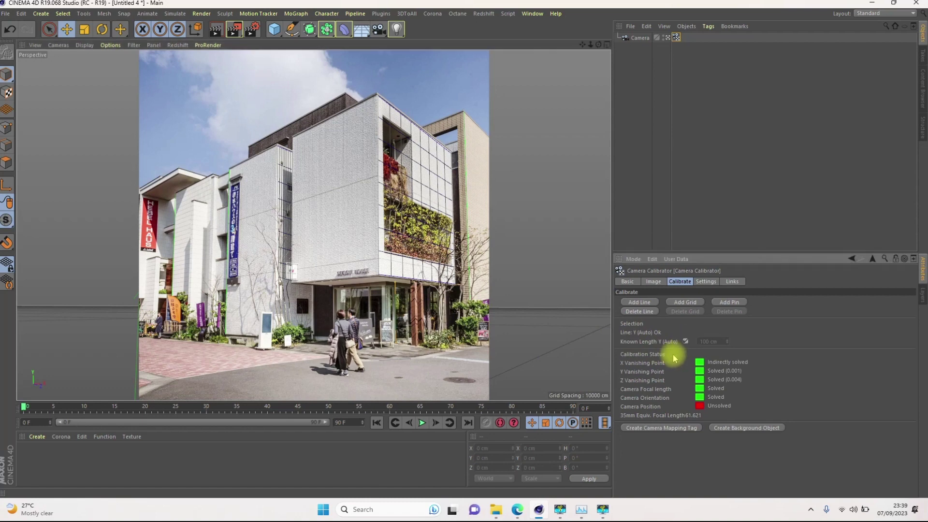
pyautogui.click(706, 341)
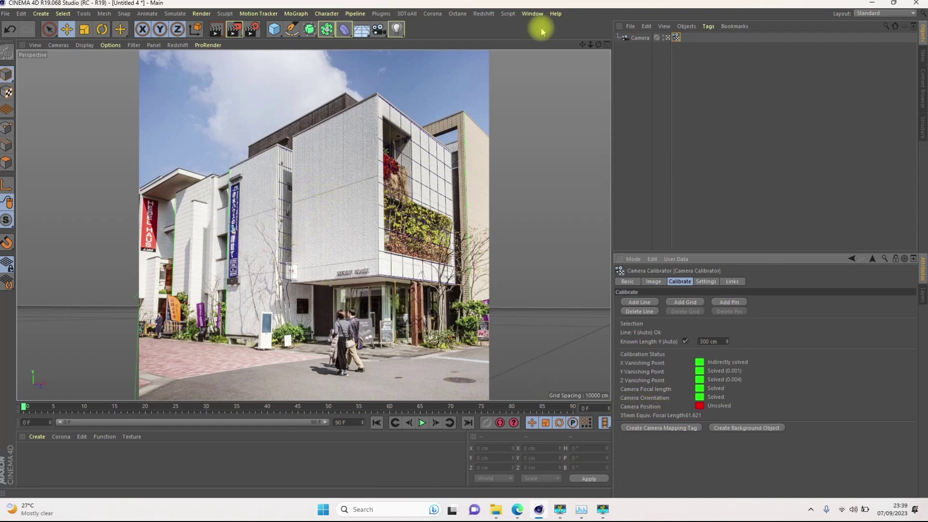
# Step: Add a pin at coordinates 0, 0, 0 and place it on the pavement beside the pedestrians
pyautogui.click(729, 302)
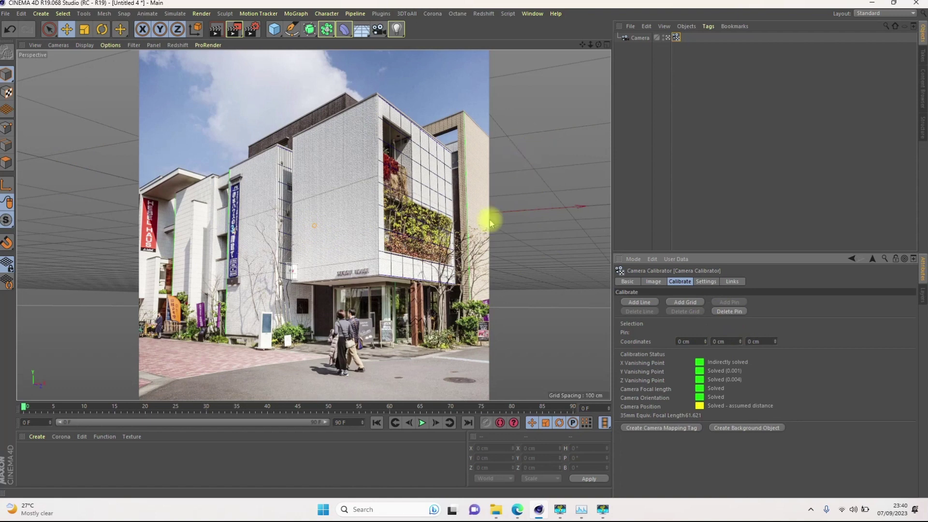
pyautogui.moveTo(314, 226); pyautogui.dragTo(315, 360)
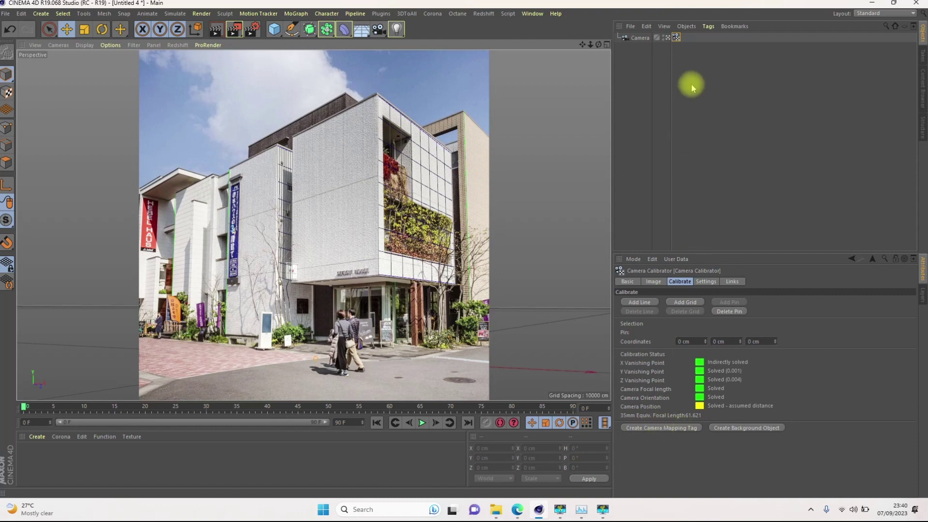
# Step: Create a camera mapping tag from the calibrator and rename its projection material to Cam
pyautogui.click(650, 427)
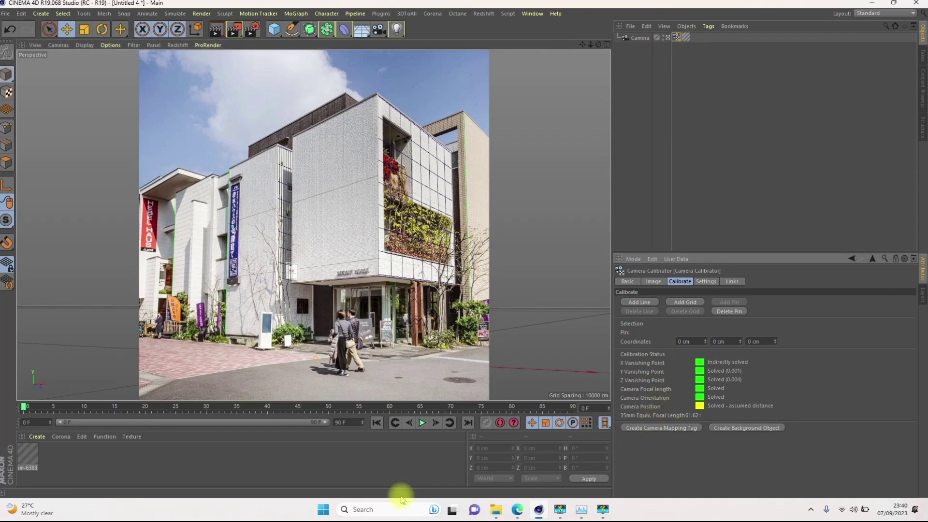
pyautogui.click(27, 469)
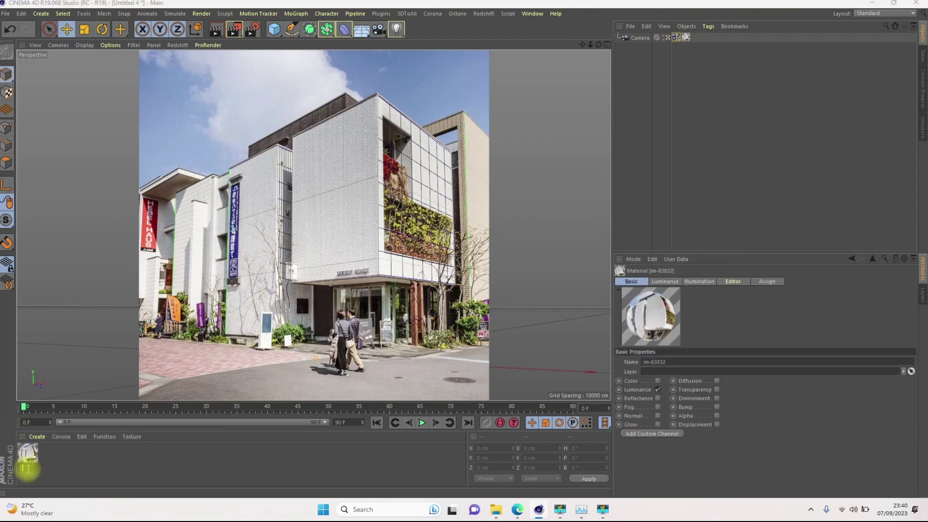
pyautogui.press('Return')
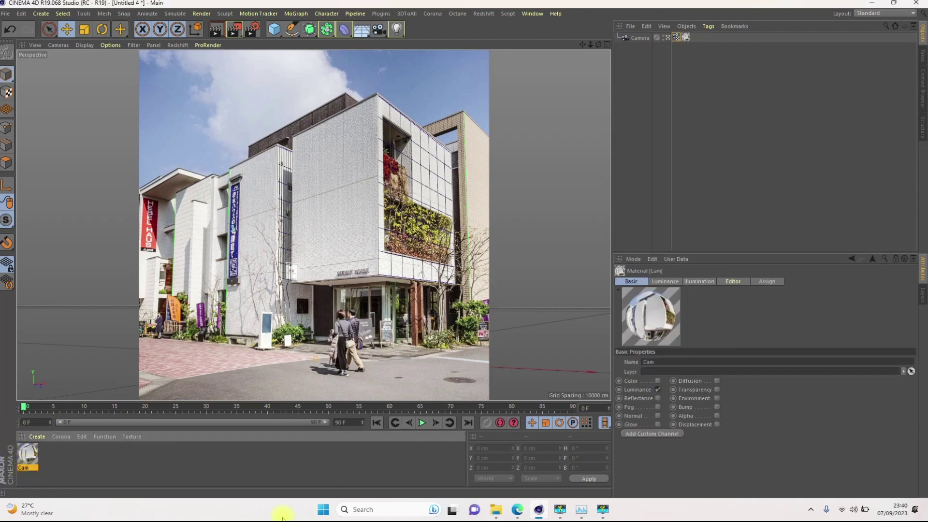
# Step: Deselect the calibrator, examine the calibrated camera's frustum from outside its view, and return to the camera view
pyautogui.click(626, 72)
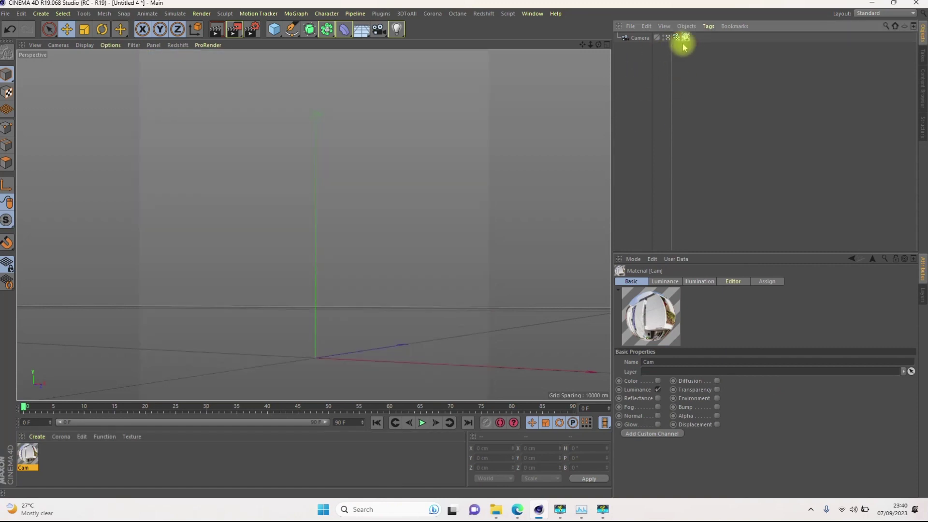
pyautogui.click(668, 39)
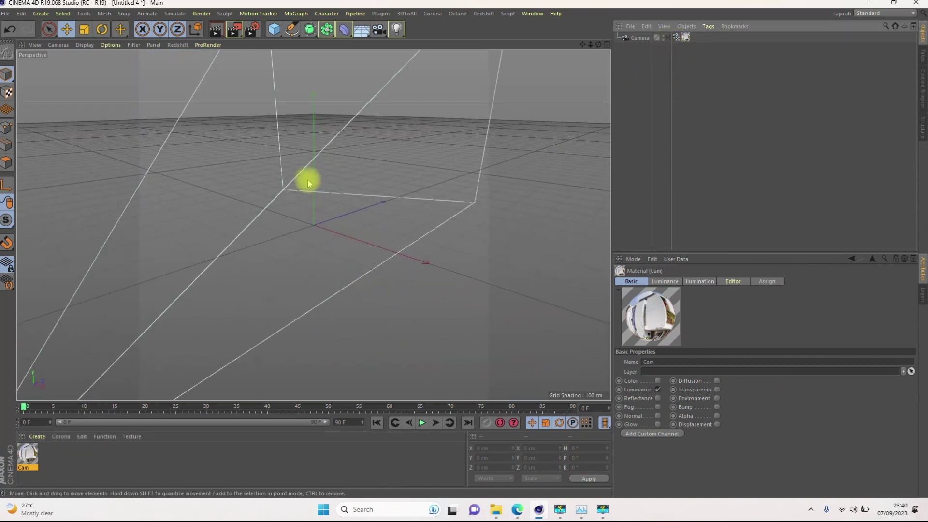
pyautogui.scroll(-4, 345, 253)
pyautogui.scroll(-2, 345, 253)
pyautogui.scroll(4, 336, 215)
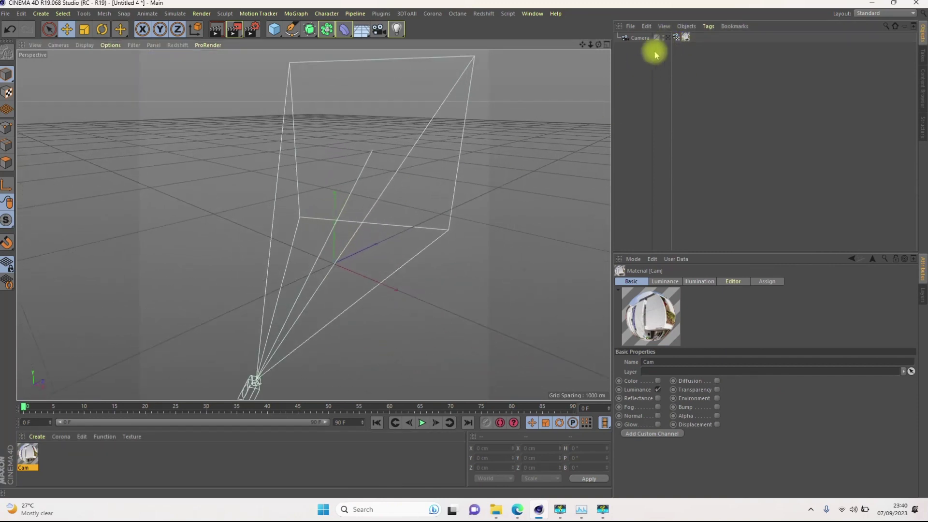
pyautogui.click(668, 38)
# Step: Create a background object from the camera calibrator and rename its material to BG
pyautogui.click(676, 38)
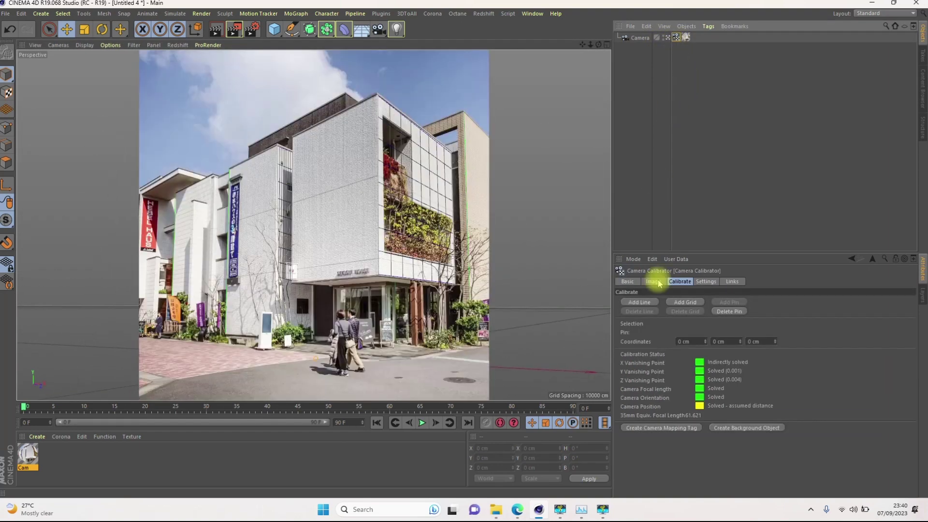
pyautogui.click(745, 428)
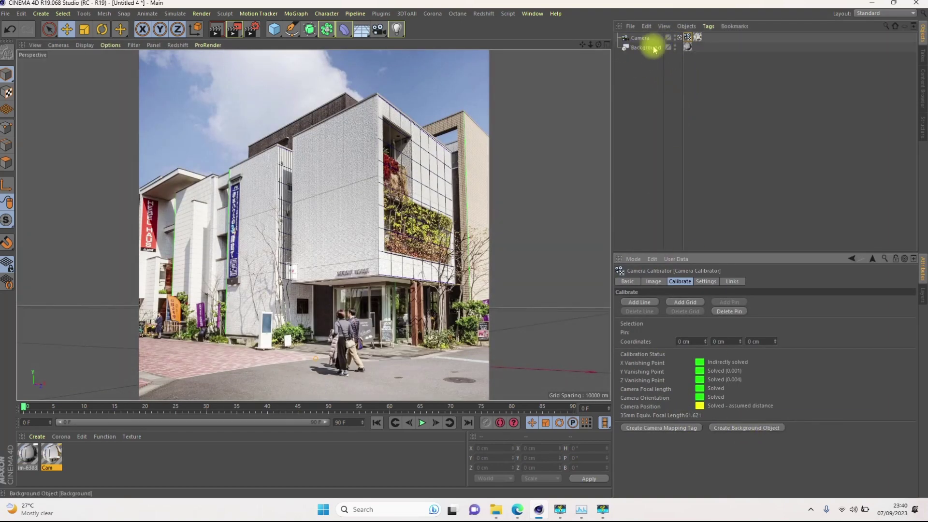
pyautogui.click(30, 471)
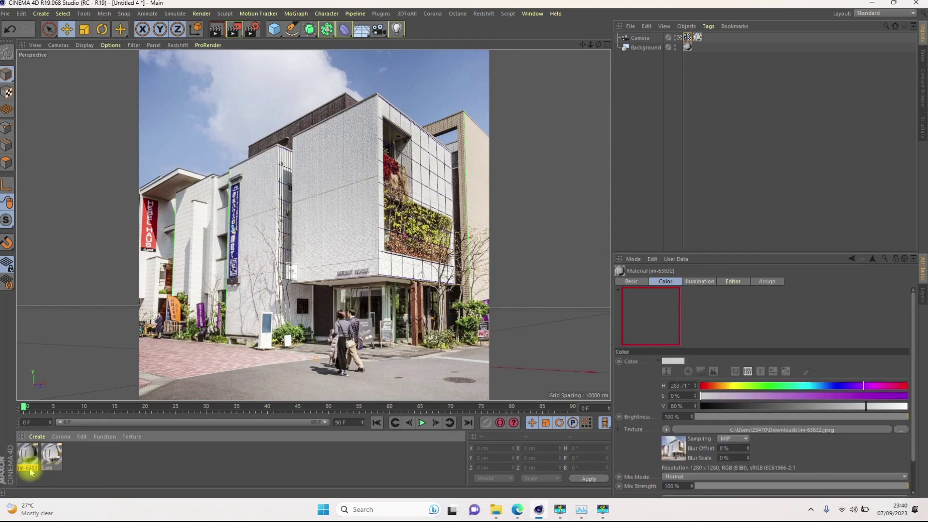
pyautogui.press('Return')
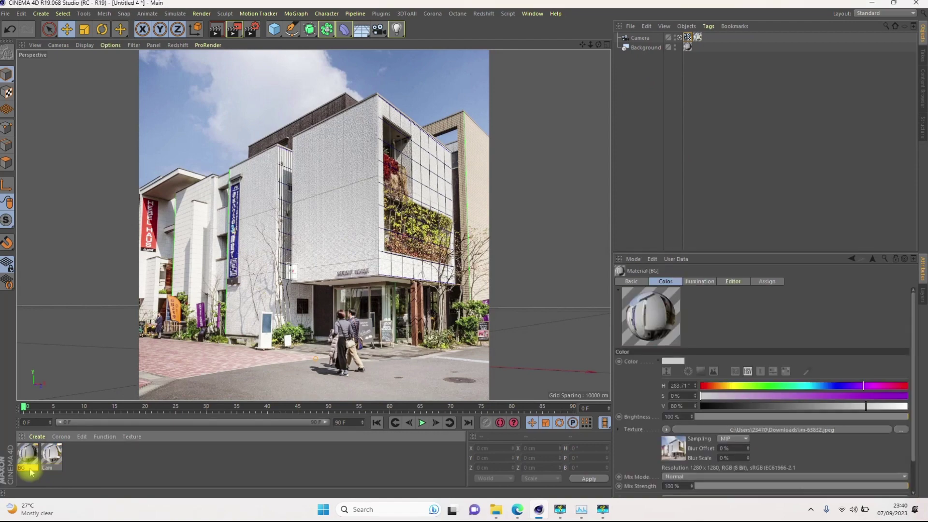
pyautogui.click(726, 123)
pyautogui.click(679, 37)
pyautogui.click(678, 38)
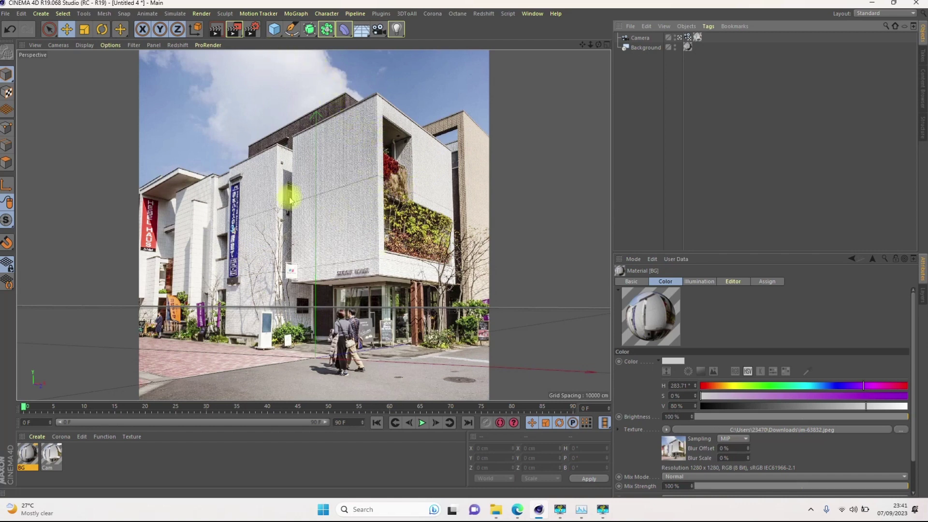
# Step: Add a cube and align it with the building's front corner at about X -603, Y 593, Z 1507 cm
pyautogui.click(275, 30)
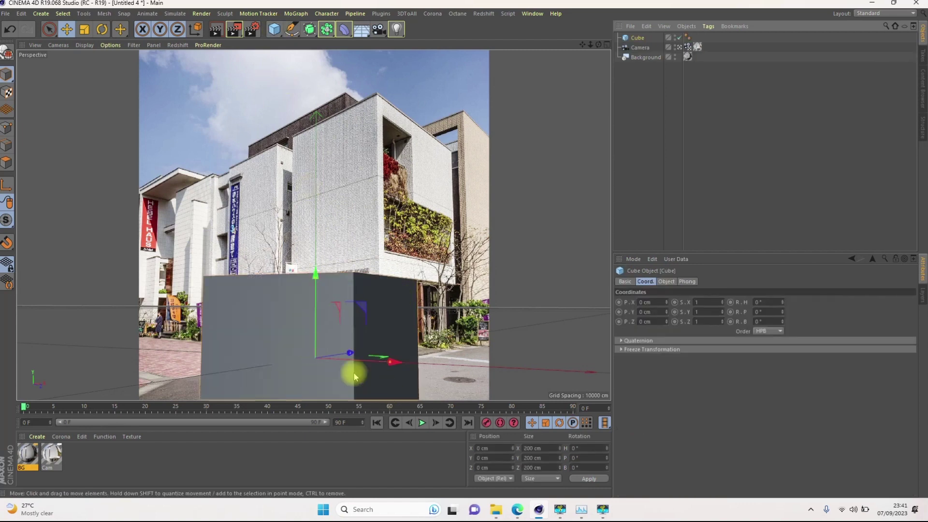
pyautogui.moveTo(350, 353); pyautogui.dragTo(372, 280)
pyautogui.moveTo(364, 246); pyautogui.dragTo(363, 115)
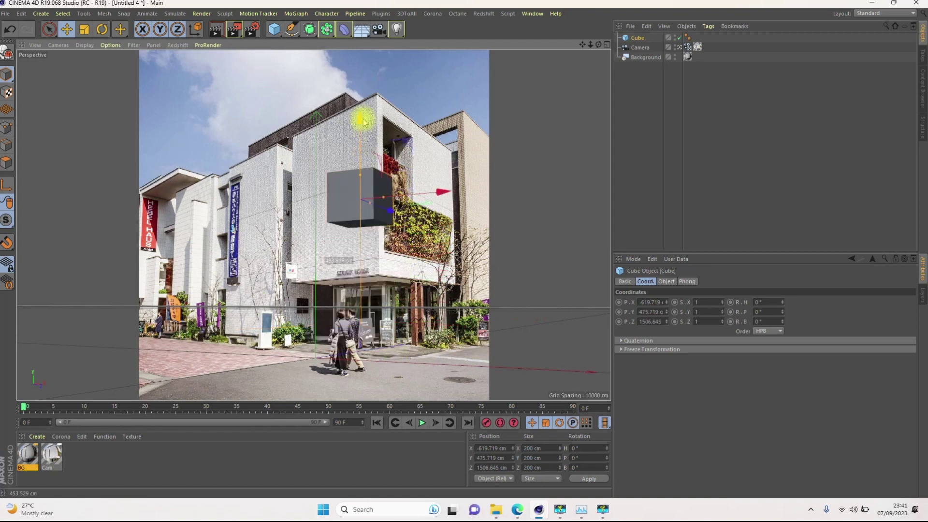
pyautogui.moveTo(422, 192); pyautogui.dragTo(346, 170)
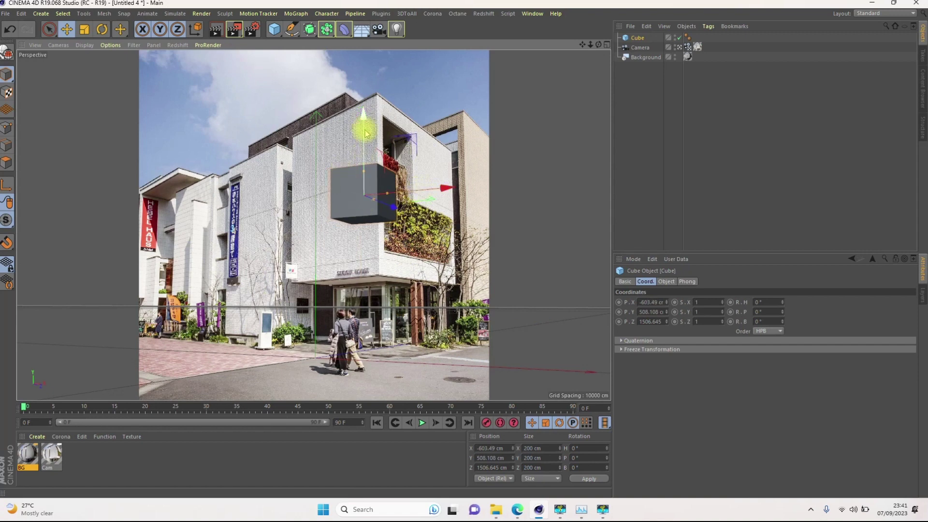
pyautogui.moveTo(365, 128); pyautogui.dragTo(368, 116)
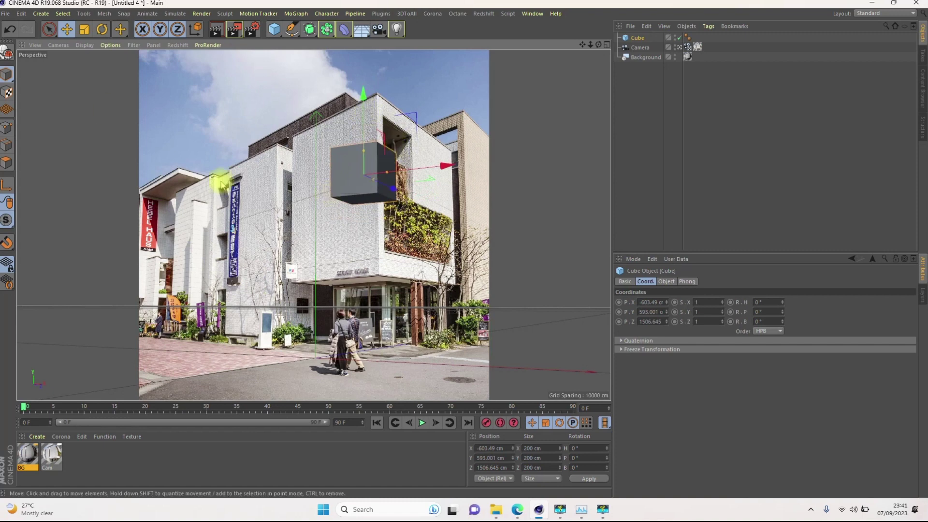
# Step: Make the cube editable and lower its bottom face to the overhang's lower edge, about Y -414 cm
pyautogui.press('c')
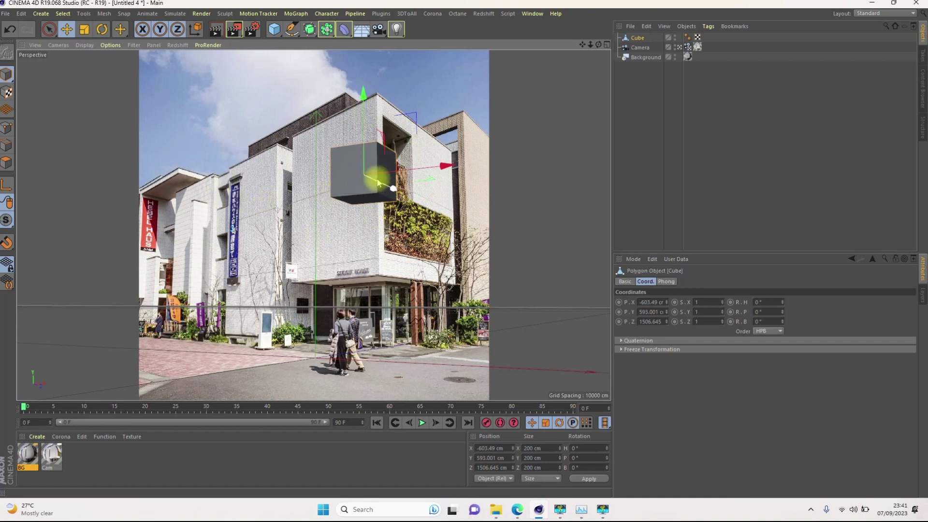
pyautogui.click(7, 163)
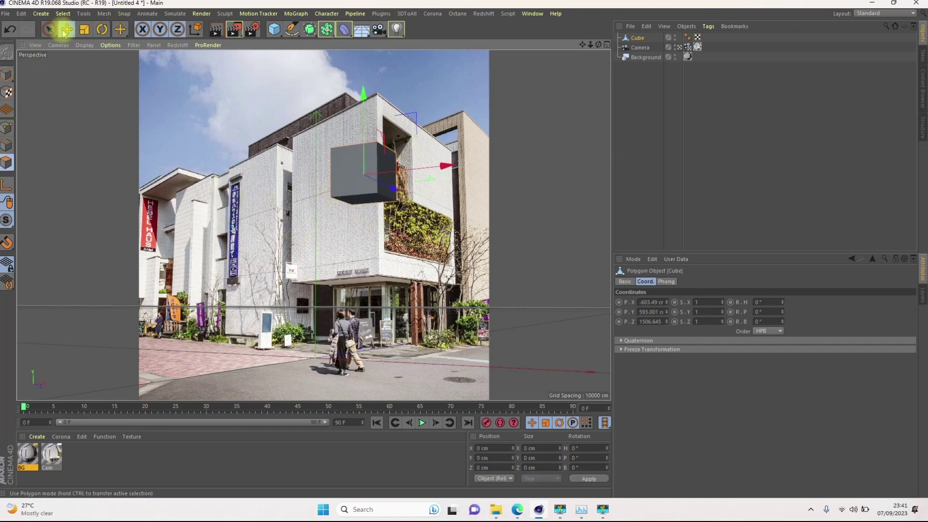
pyautogui.click(368, 198)
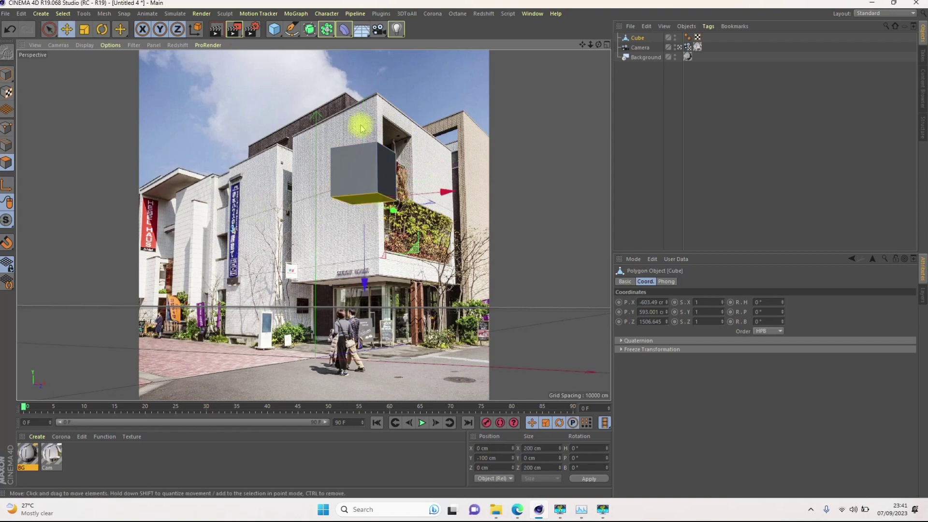
pyautogui.moveTo(367, 263); pyautogui.dragTo(390, 343)
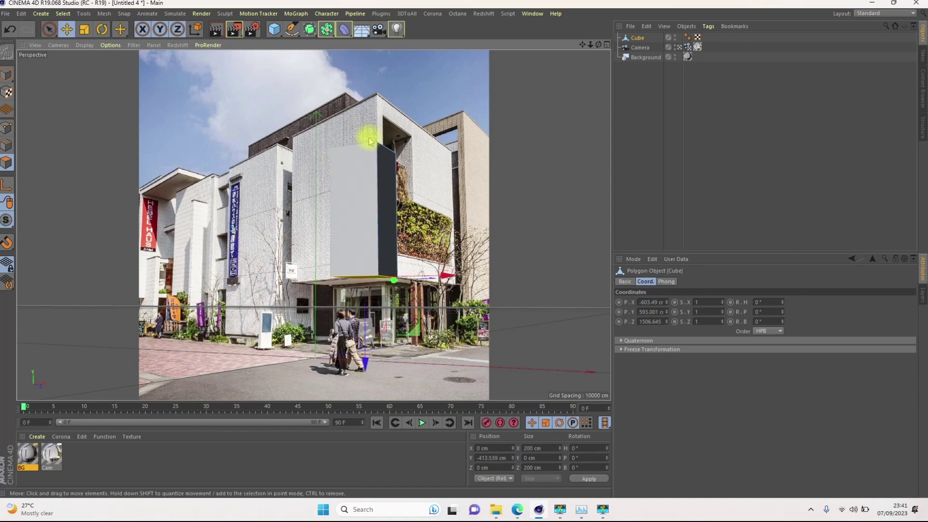
# Step: Raise the cube's top face to the building's roof edge, about Y 305 cm
pyautogui.click(679, 47)
pyautogui.keyDown('alt'); pyautogui.moveTo(385, 126); pyautogui.dragTo(411, 104); pyautogui.keyUp('alt')
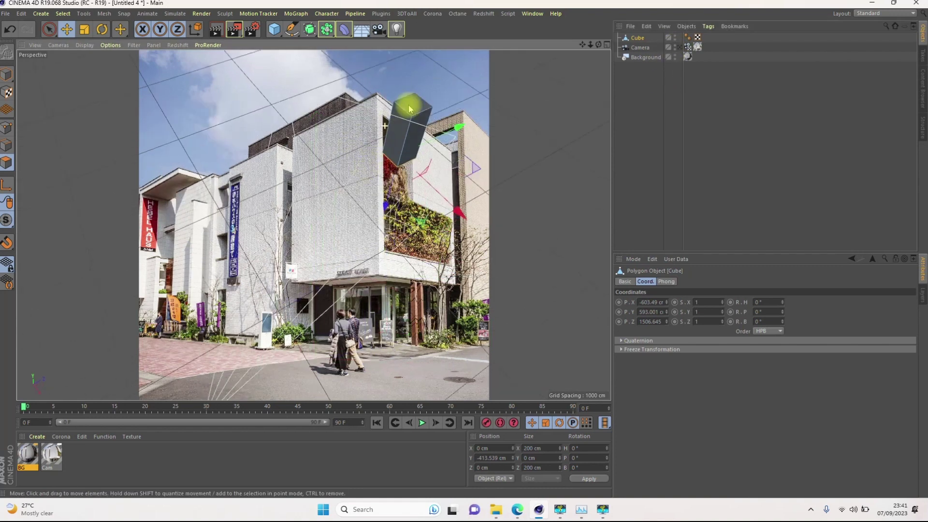
pyautogui.click(679, 48)
pyautogui.moveTo(366, 107); pyautogui.dragTo(363, 58)
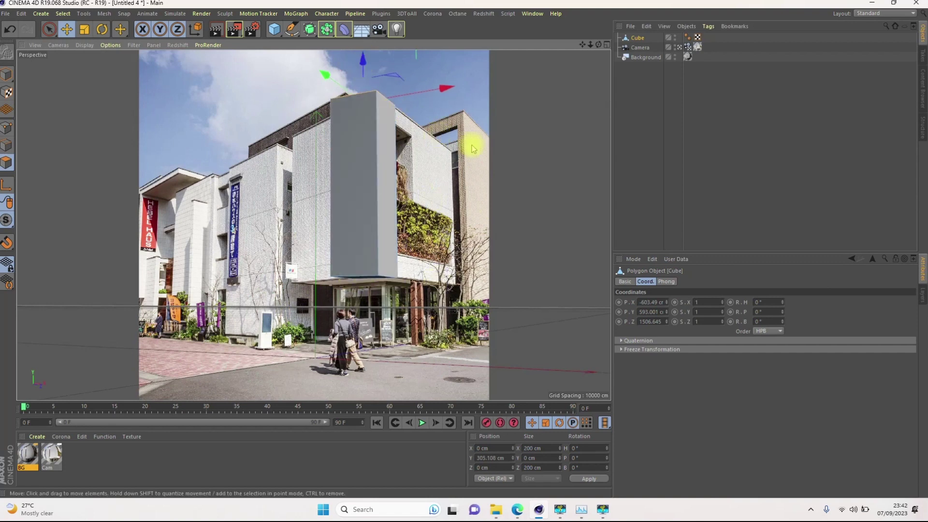
# Step: Extend the cube's rear face along the side wall to about Z 924 cm, and delete the cube
pyautogui.keyDown('alt'); pyautogui.moveTo(549, 176); pyautogui.dragTo(416, 193); pyautogui.keyUp('alt')
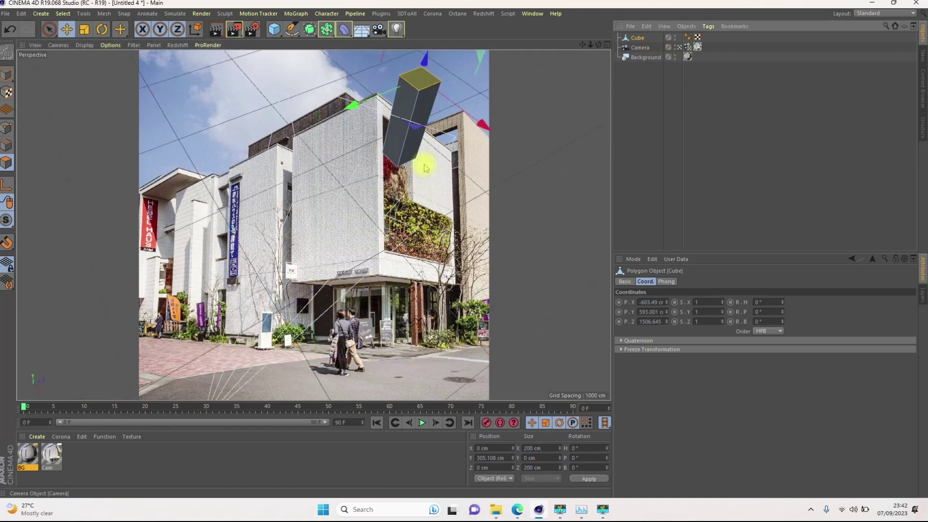
pyautogui.keyDown('alt'); pyautogui.moveTo(426, 156); pyautogui.dragTo(363, 100); pyautogui.keyUp('alt')
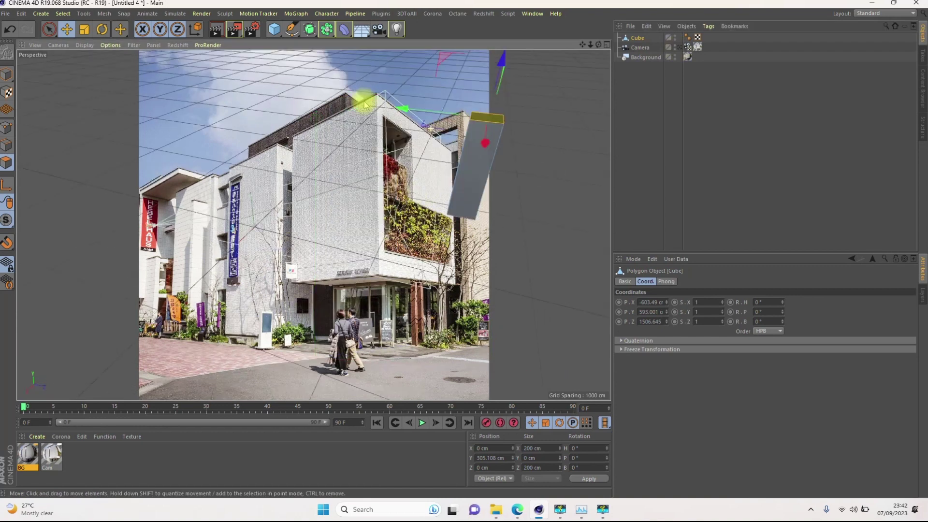
pyautogui.keyDown('alt'); pyautogui.moveTo(476, 178); pyautogui.dragTo(498, 174); pyautogui.keyUp('alt')
pyautogui.click(678, 47)
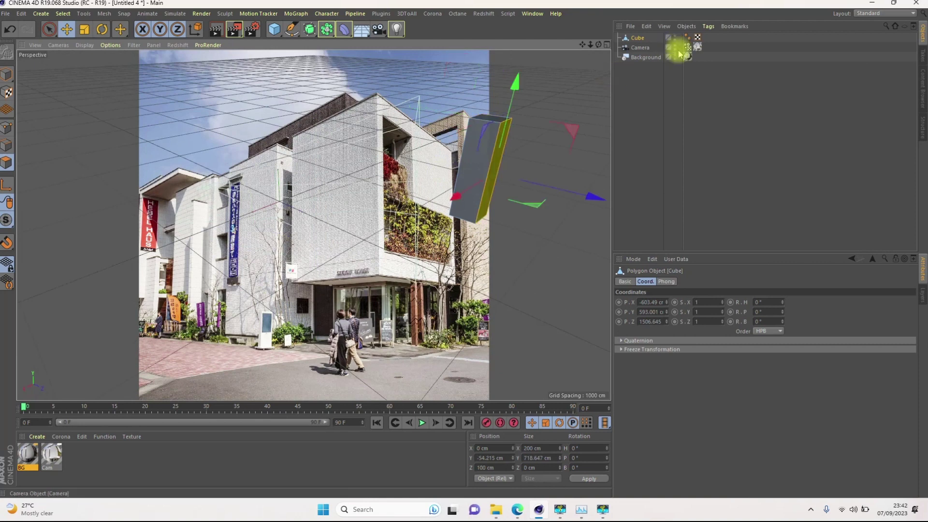
pyautogui.moveTo(402, 204); pyautogui.dragTo(456, 227)
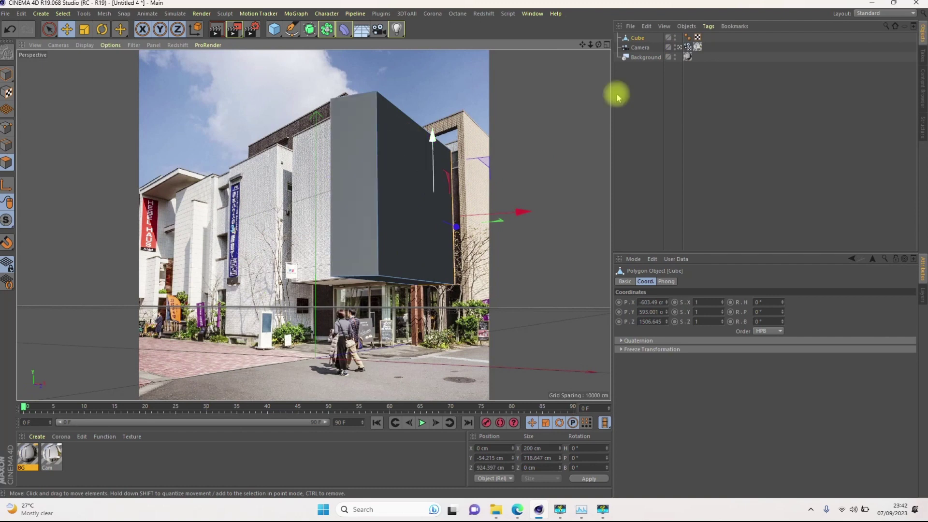
pyautogui.click(632, 40)
pyautogui.press('Delete')
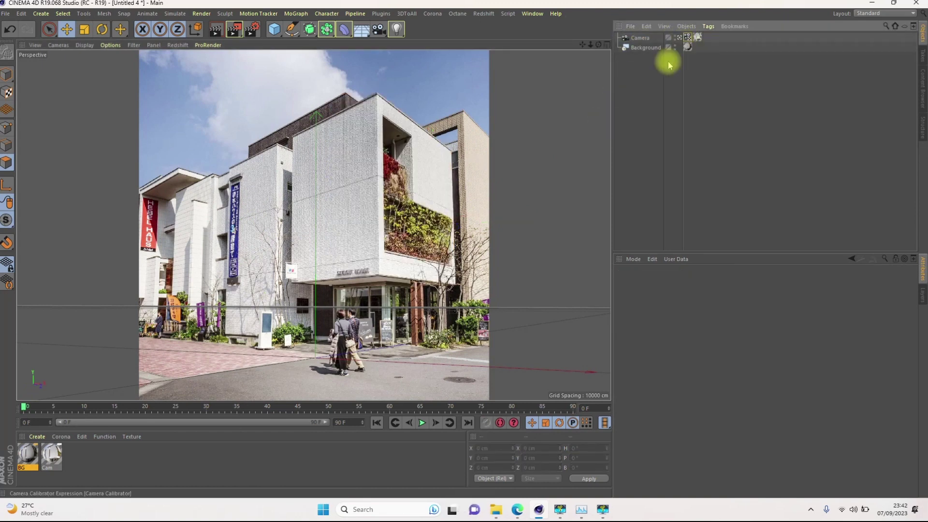
# Step: Add a calibration grid, fit it to the four corners of the large white front wall, and assign its horizontal edges to the X axis
pyautogui.click(687, 38)
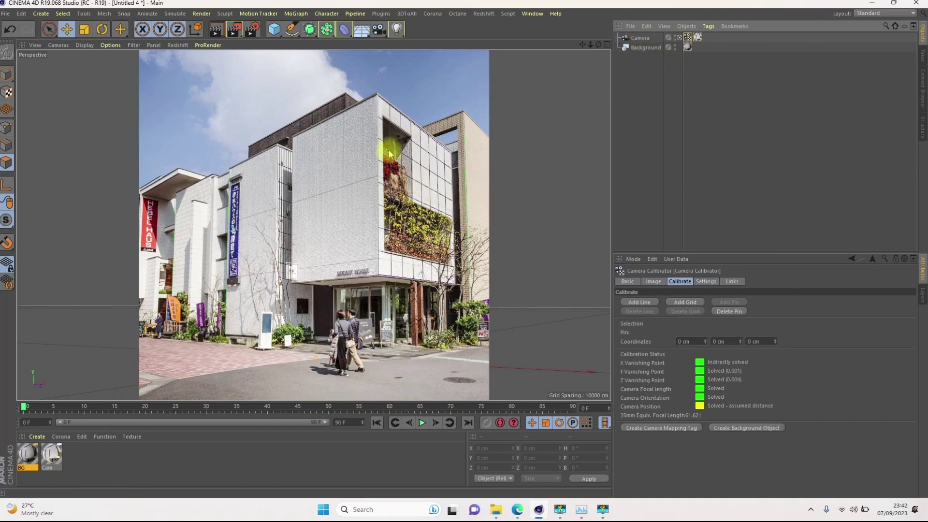
pyautogui.click(681, 305)
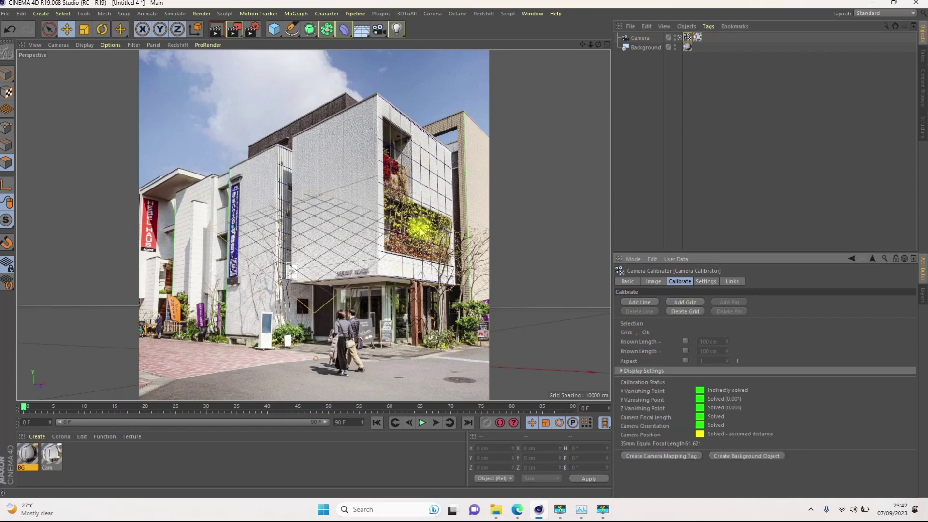
pyautogui.moveTo(419, 229); pyautogui.dragTo(376, 99)
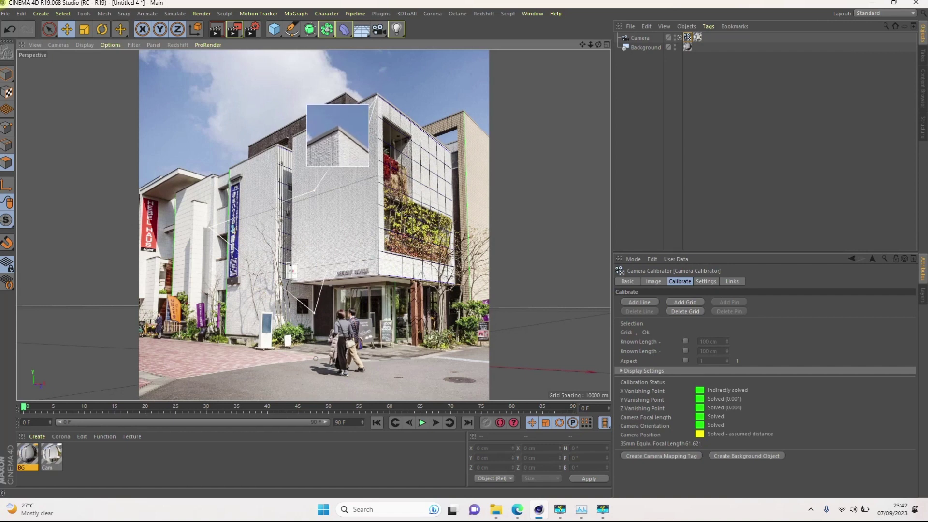
pyautogui.moveTo(376, 97); pyautogui.dragTo(377, 96)
pyautogui.moveTo(315, 195); pyautogui.dragTo(255, 180)
pyautogui.moveTo(314, 316); pyautogui.dragTo(351, 280)
pyautogui.moveTo(209, 228); pyautogui.dragTo(291, 288)
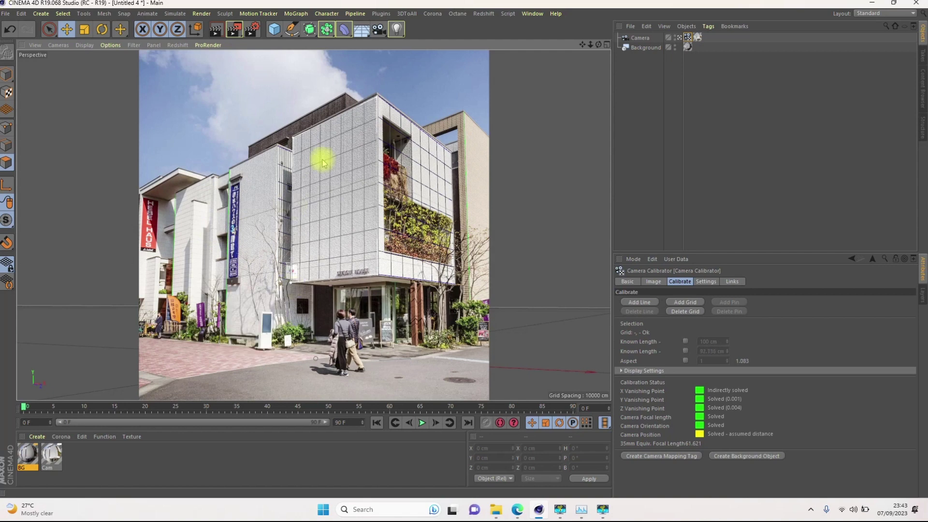
pyautogui.click(331, 124)
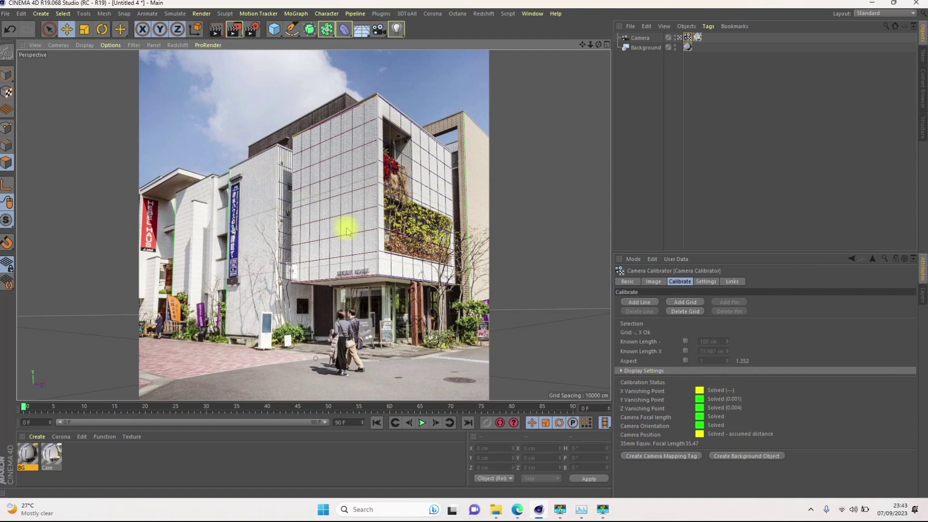
# Step: Duplicate the X grid and fit the copy's corners to the adjacent wing's front wall with the blue banner
pyautogui.click(351, 192)
pyautogui.keyDown('ctrl'); pyautogui.moveTo(336, 121); pyautogui.dragTo(221, 184); pyautogui.keyUp('ctrl')
pyautogui.moveTo(289, 135)
pyautogui.mouseDown()
pyautogui.moveTo(263, 145)
pyautogui.moveTo(265, 164)
pyautogui.moveTo(276, 146)
pyautogui.mouseUp()
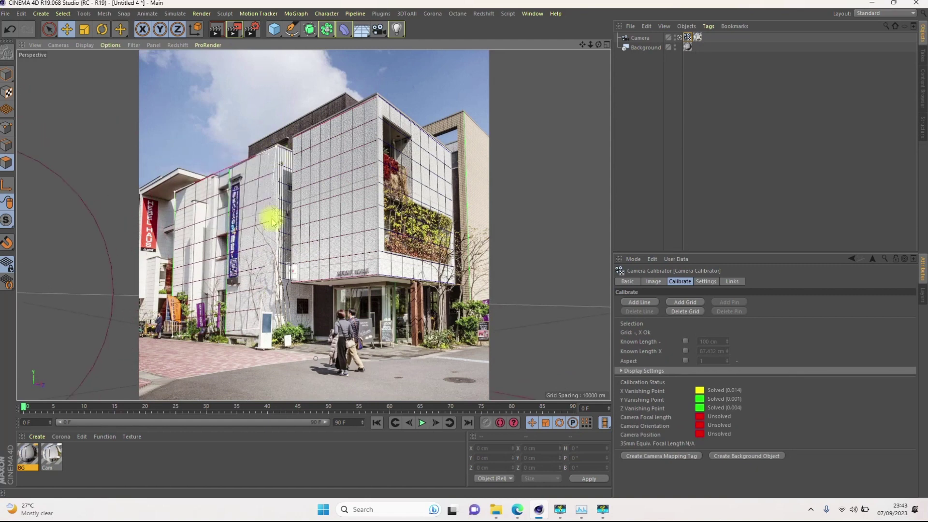
pyautogui.moveTo(260, 330)
pyautogui.mouseDown()
pyautogui.moveTo(277, 334)
pyautogui.moveTo(273, 288)
pyautogui.moveTo(272, 334)
pyautogui.mouseUp()
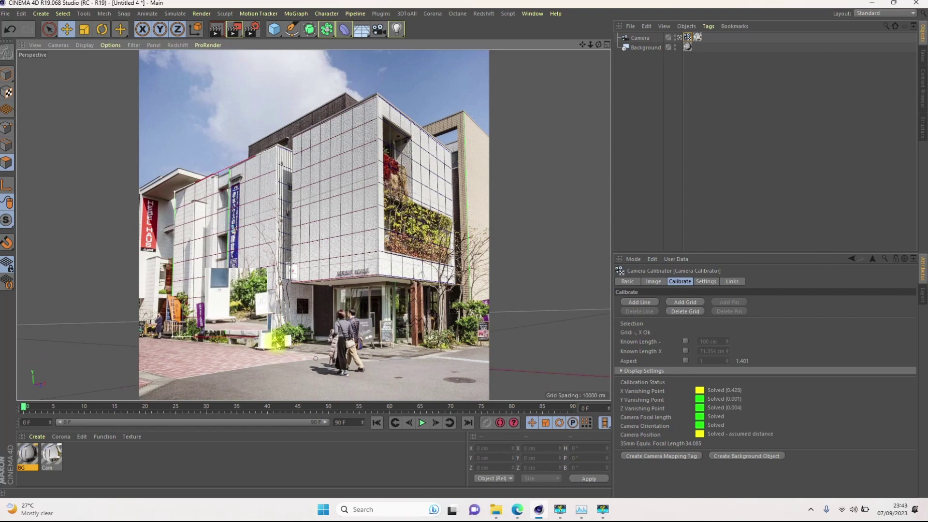
pyautogui.moveTo(174, 193); pyautogui.dragTo(212, 180)
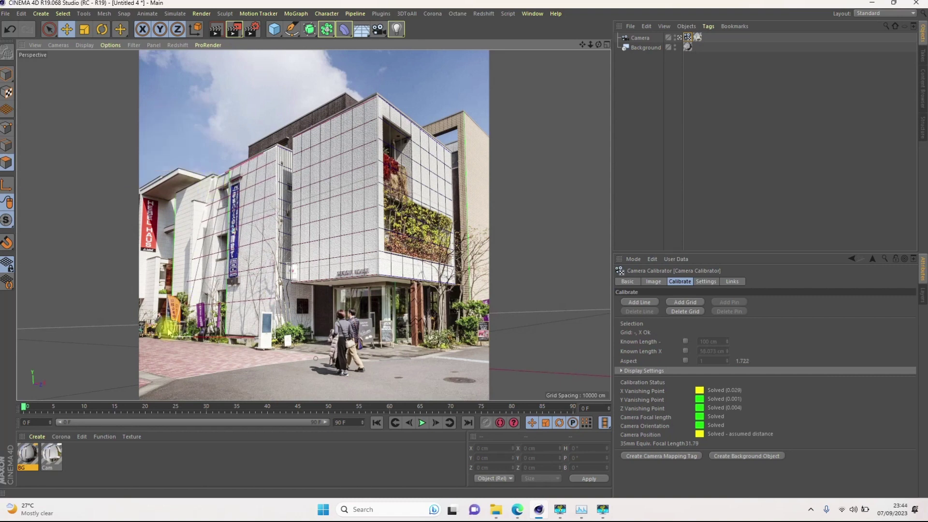
pyautogui.moveTo(174, 338); pyautogui.dragTo(209, 335)
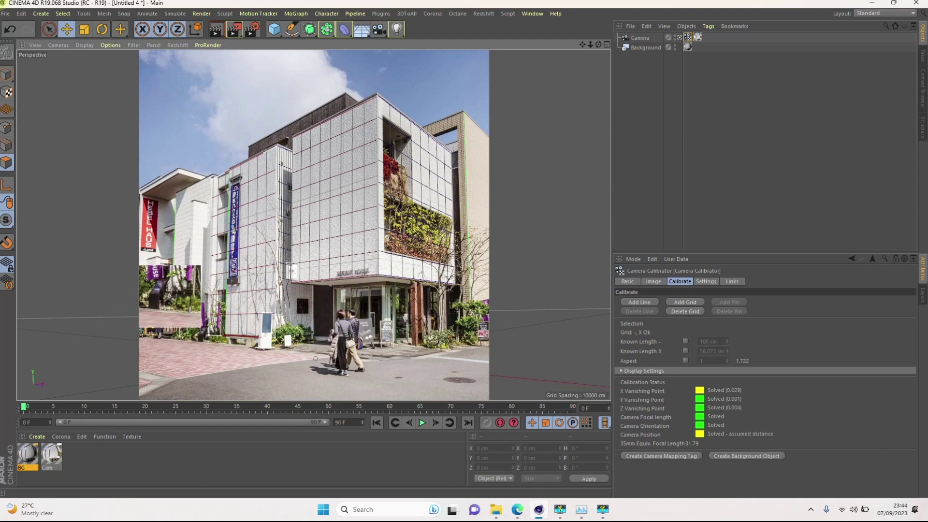
pyautogui.moveTo(208, 335); pyautogui.dragTo(207, 334)
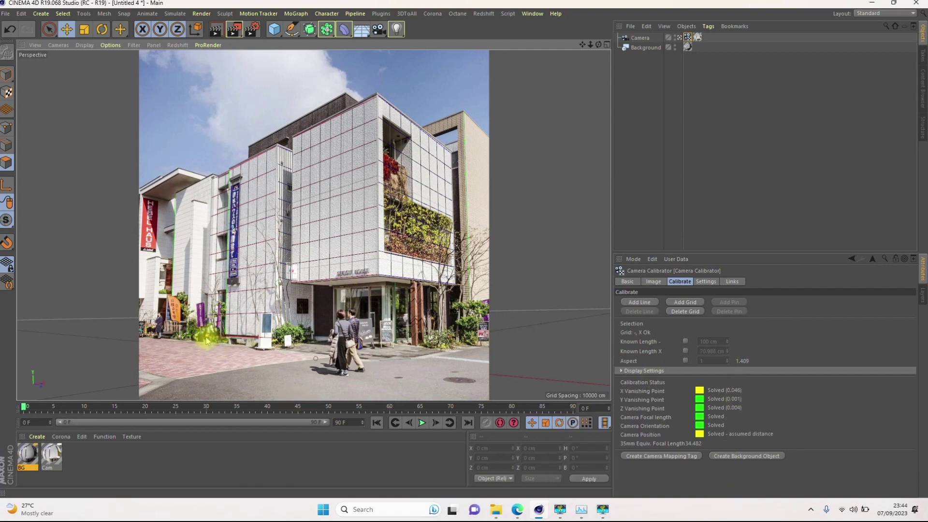
pyautogui.moveTo(207, 335); pyautogui.dragTo(207, 335)
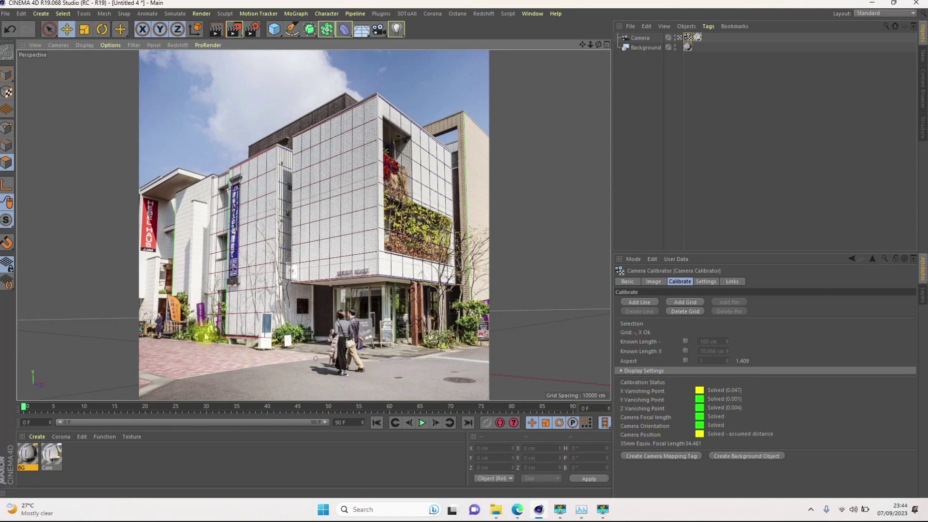
pyautogui.moveTo(206, 334); pyautogui.dragTo(207, 336)
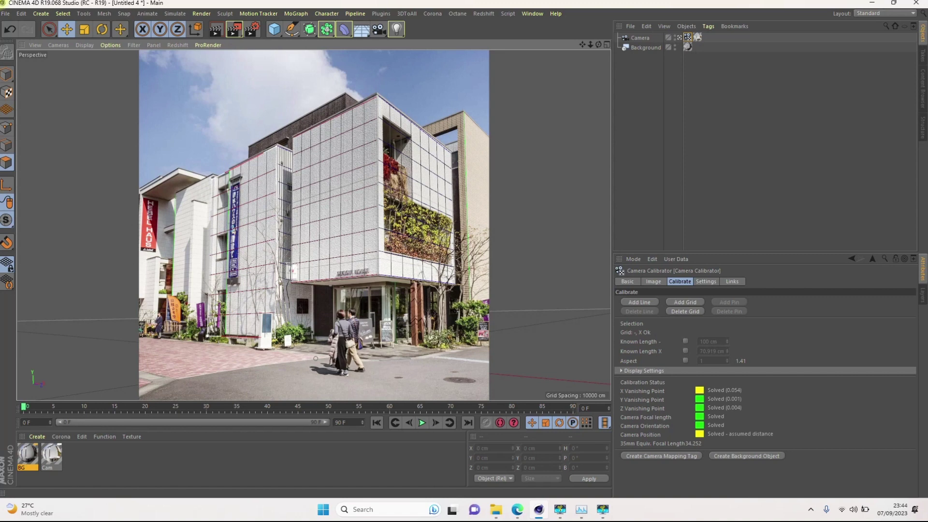
# Step: Fine-tune the outer corners of the calibration grid on the blue-banner wing, and select the camera object
pyautogui.moveTo(207, 336); pyautogui.dragTo(208, 335)
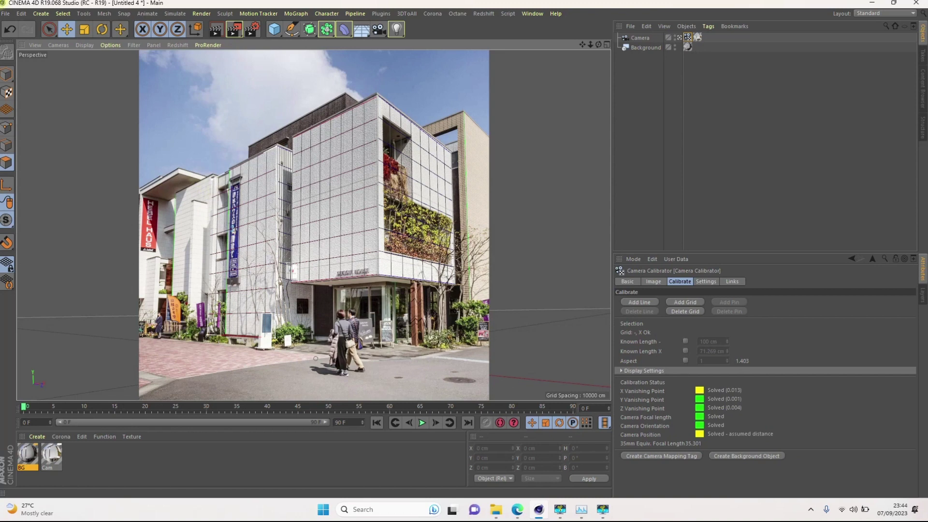
pyautogui.moveTo(212, 182); pyautogui.dragTo(213, 183)
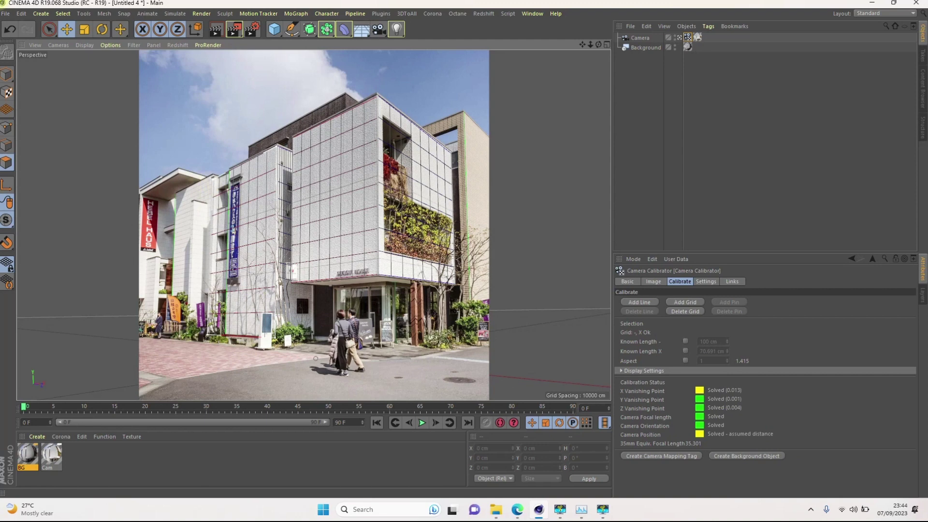
pyautogui.moveTo(212, 179); pyautogui.dragTo(212, 182)
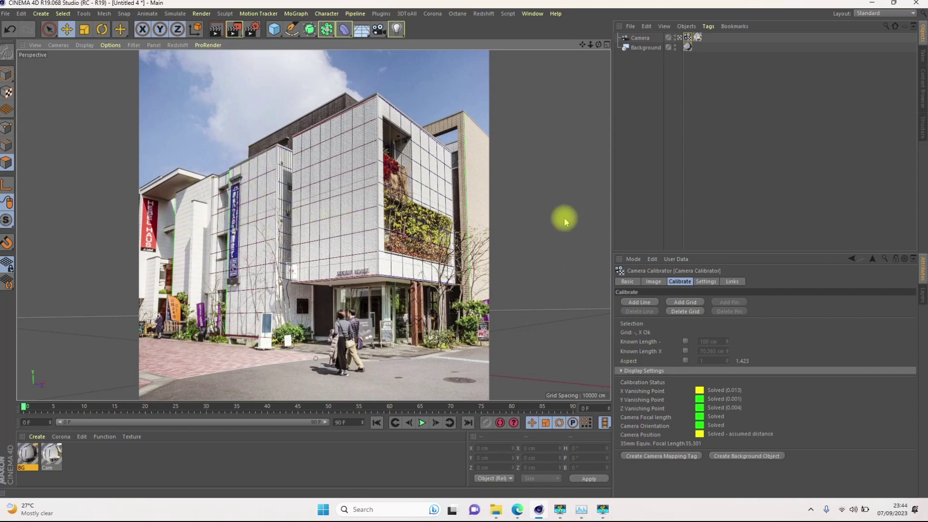
pyautogui.click(662, 74)
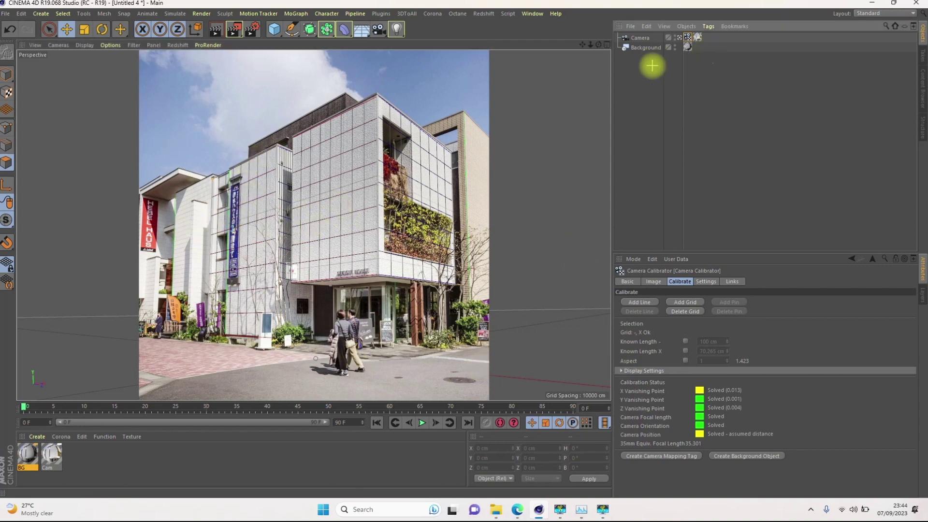
pyautogui.click(642, 37)
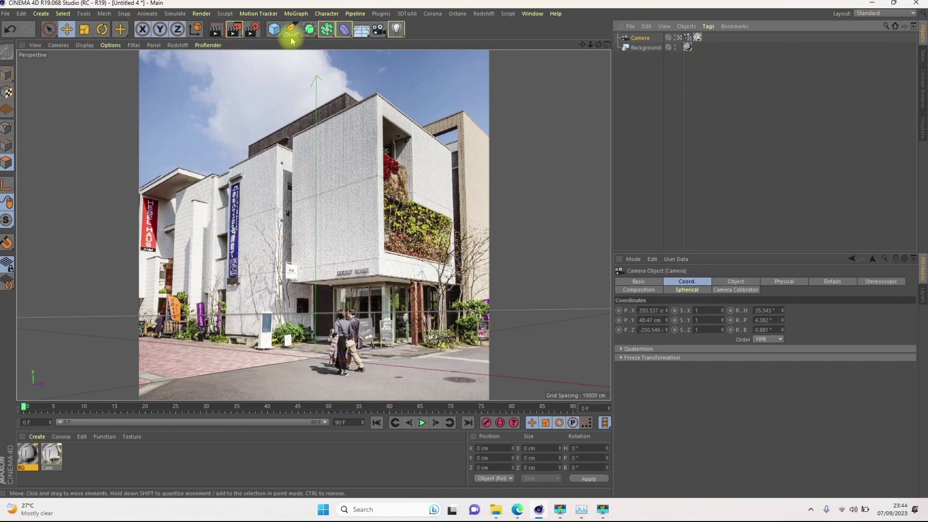
# Step: Add a cube and move it to the white building's front corner, about X -364, Y 358, Z 533 cm
pyautogui.click(275, 30)
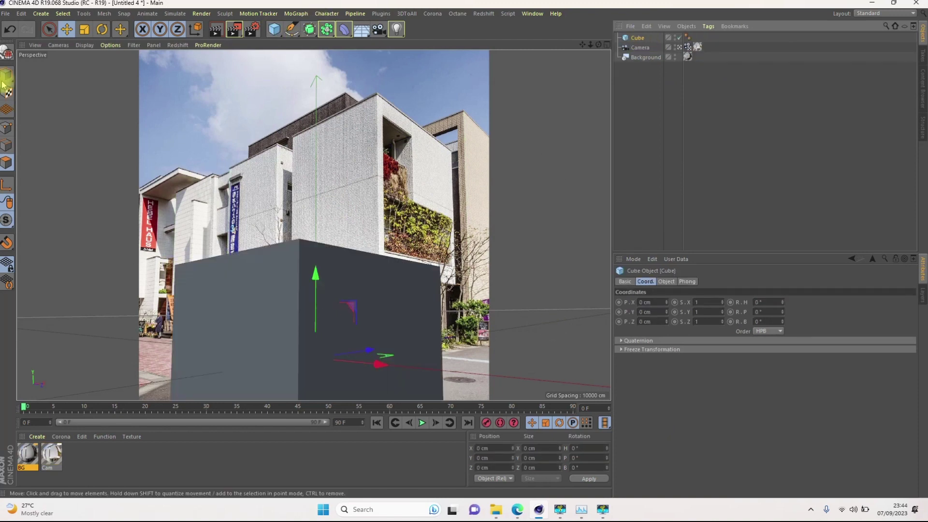
pyautogui.moveTo(360, 354); pyautogui.dragTo(442, 329)
pyautogui.moveTo(372, 276); pyautogui.dragTo(373, 141)
pyautogui.moveTo(408, 206); pyautogui.dragTo(441, 193)
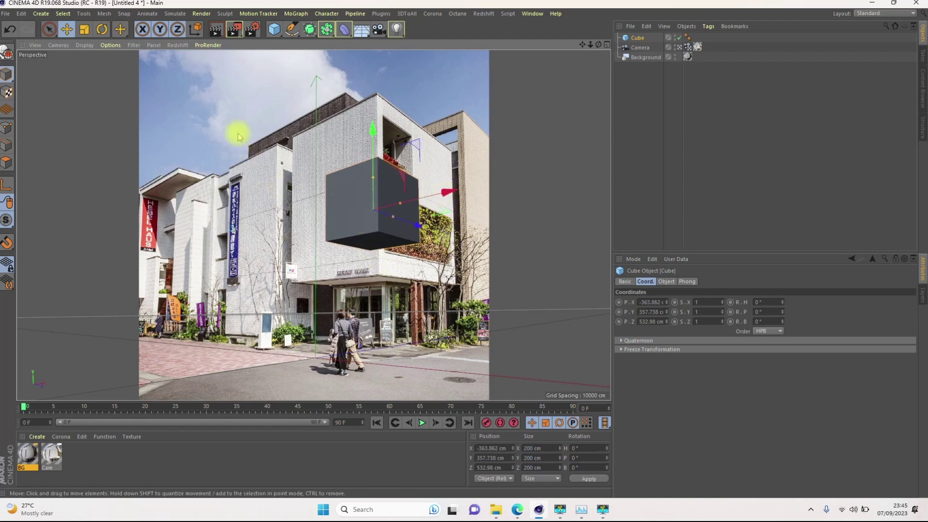
# Step: Make the cube editable and lower its bottom face to the white wall's lower edge, about Y -211 cm
pyautogui.press('c')
pyautogui.click(6, 163)
pyautogui.click(375, 241)
pyautogui.moveTo(378, 337); pyautogui.dragTo(384, 361)
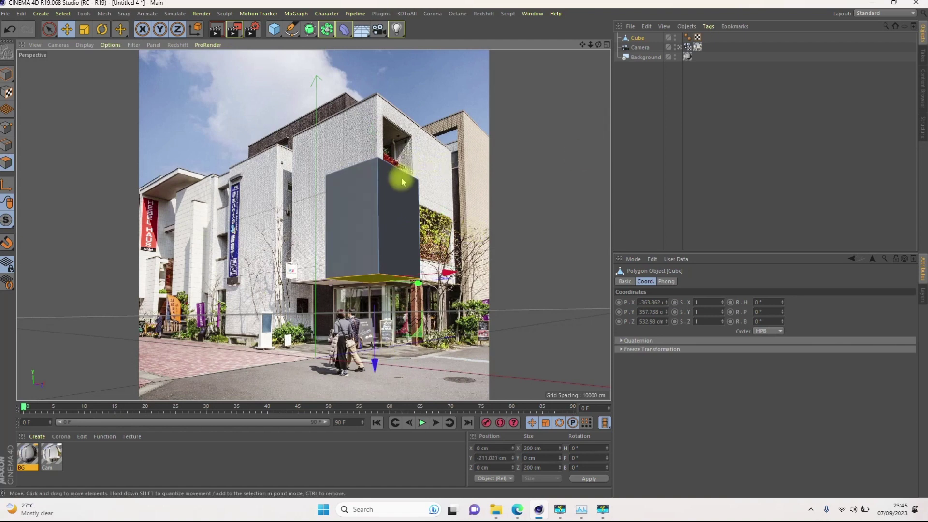
# Step: Raise the cube's top face to the building's roof corner, about Y 275 cm
pyautogui.click(679, 47)
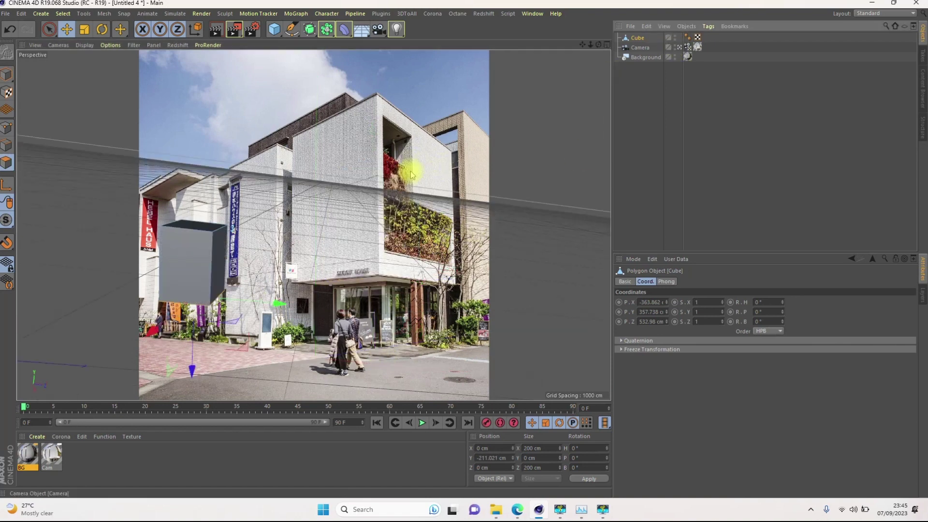
pyautogui.click(356, 162)
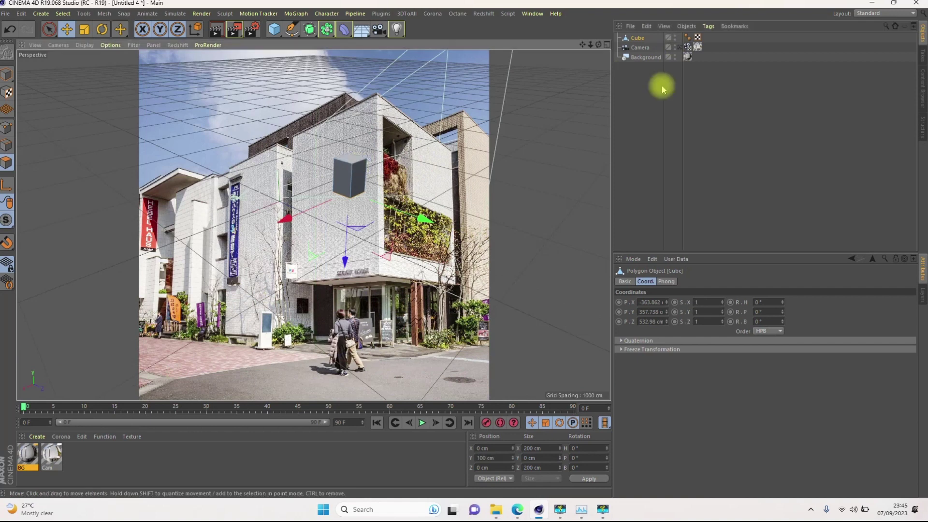
pyautogui.click(679, 48)
pyautogui.moveTo(374, 99); pyautogui.dragTo(377, 73)
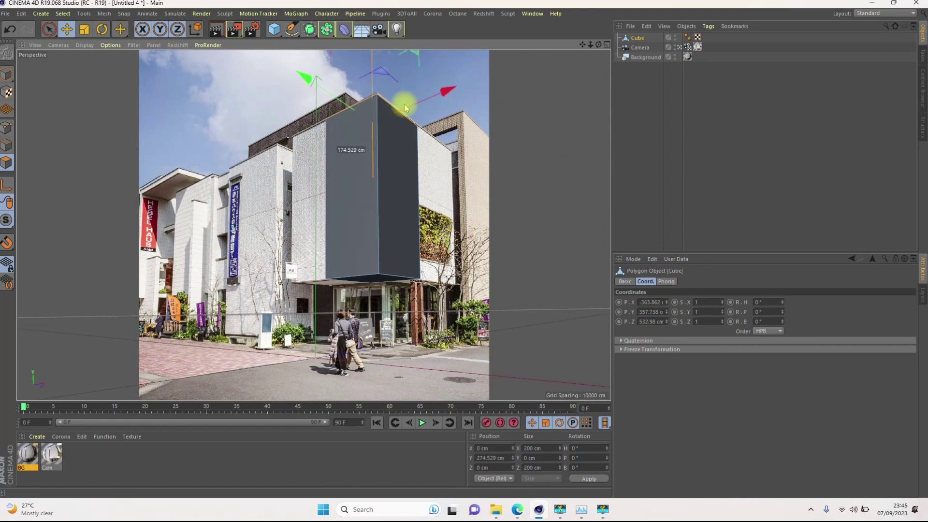
# Step: Extend the cube's rear face along the planted side wall to its far edge, about Z 327 cm
pyautogui.click(680, 49)
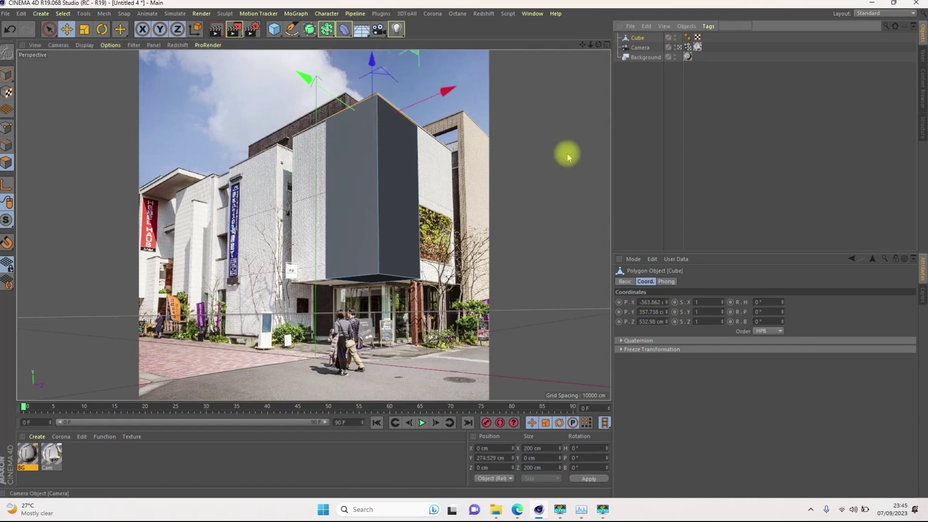
pyautogui.click(363, 170)
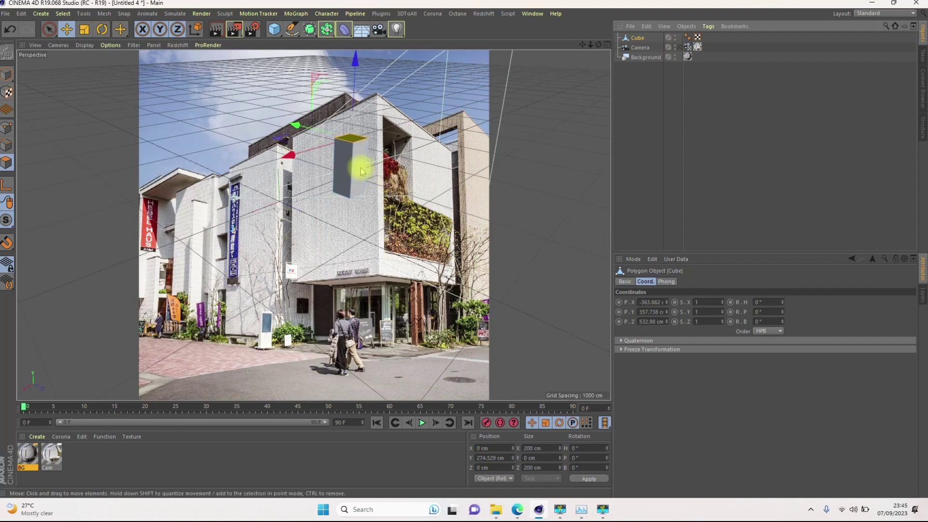
pyautogui.click(683, 49)
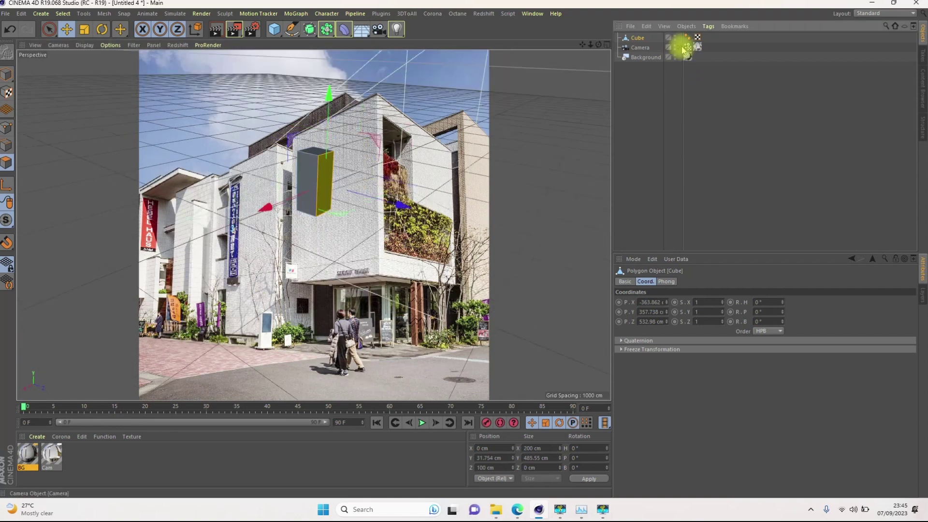
pyautogui.moveTo(432, 223); pyautogui.dragTo(461, 235)
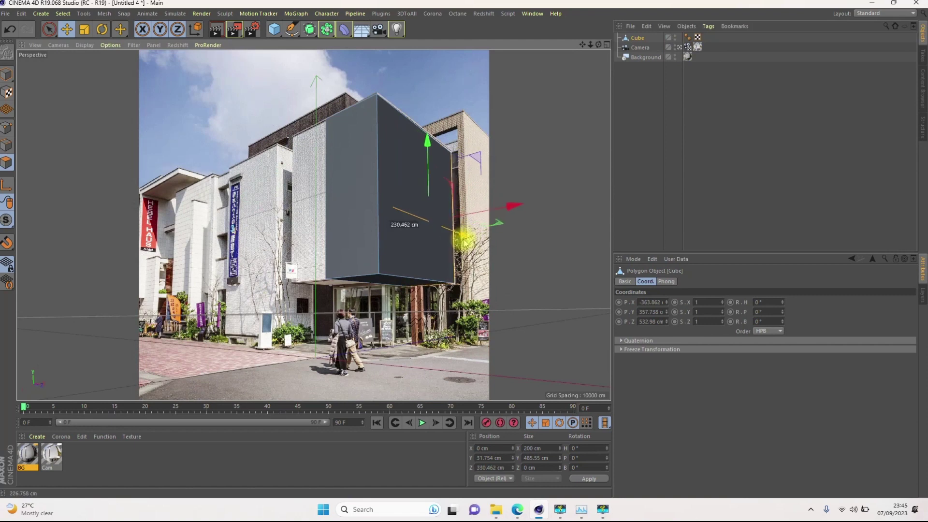
# Step: Extend the cube's far X face along the front wall to the wall's outer edge, about X -260 cm
pyautogui.click(679, 48)
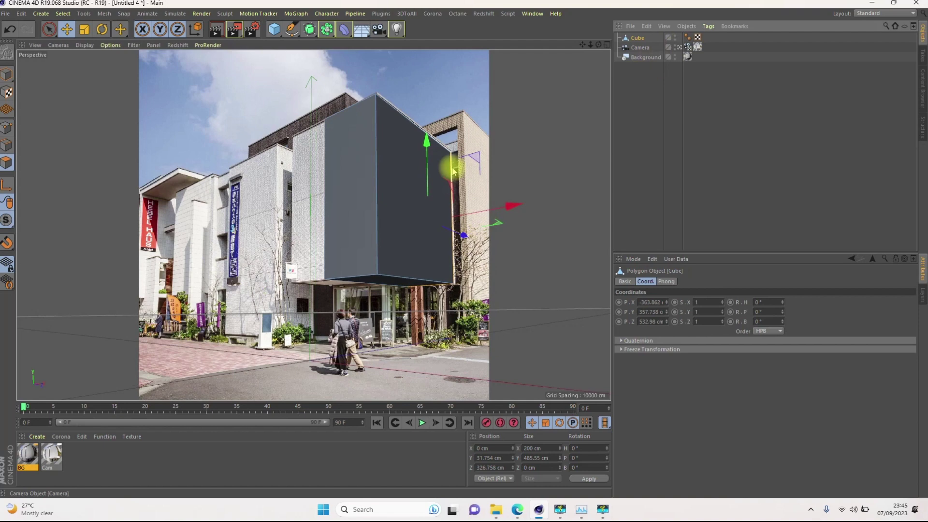
pyautogui.keyDown('alt'); pyautogui.moveTo(366, 169); pyautogui.dragTo(562, 140); pyautogui.keyUp('alt')
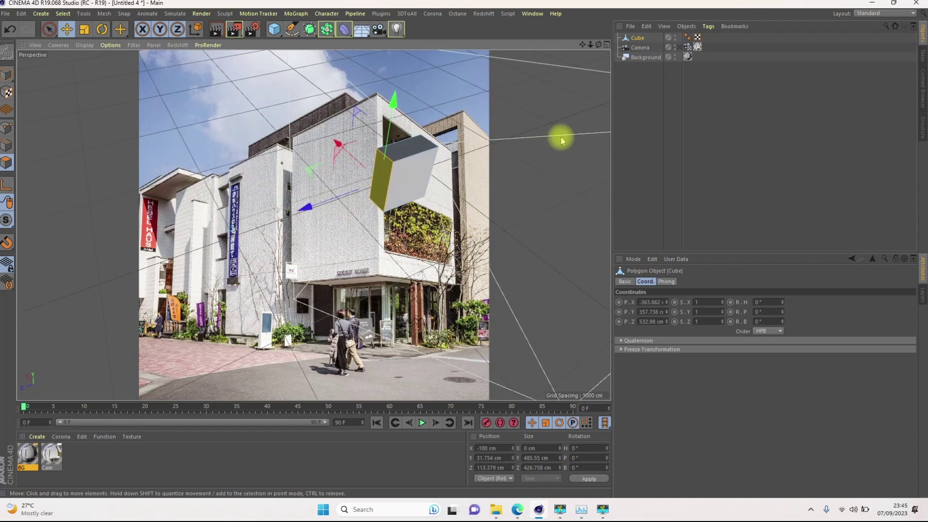
pyautogui.click(678, 48)
pyautogui.moveTo(324, 227); pyautogui.dragTo(291, 238)
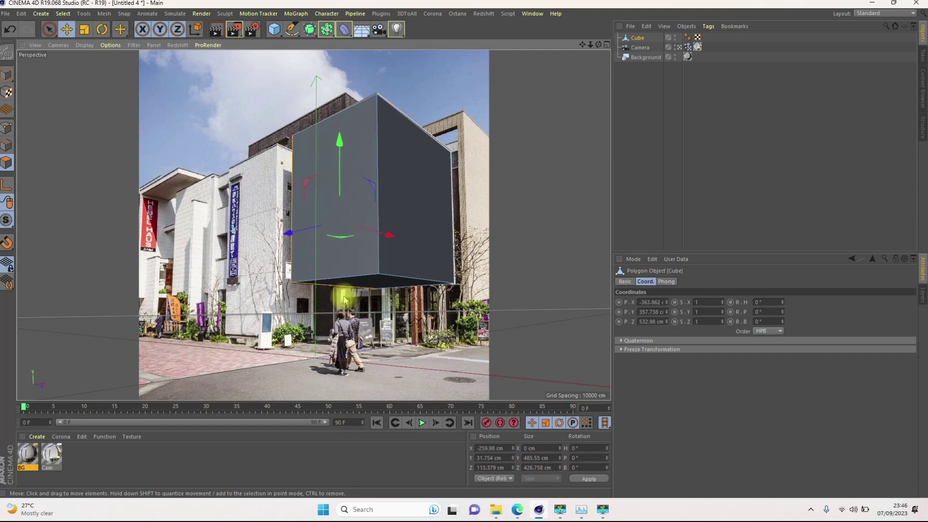
# Step: Add two loop cuts matching the recessed entrance's edges, at about 55.8% and 10.6% offset
pyautogui.press('k')
pyautogui.press('l')
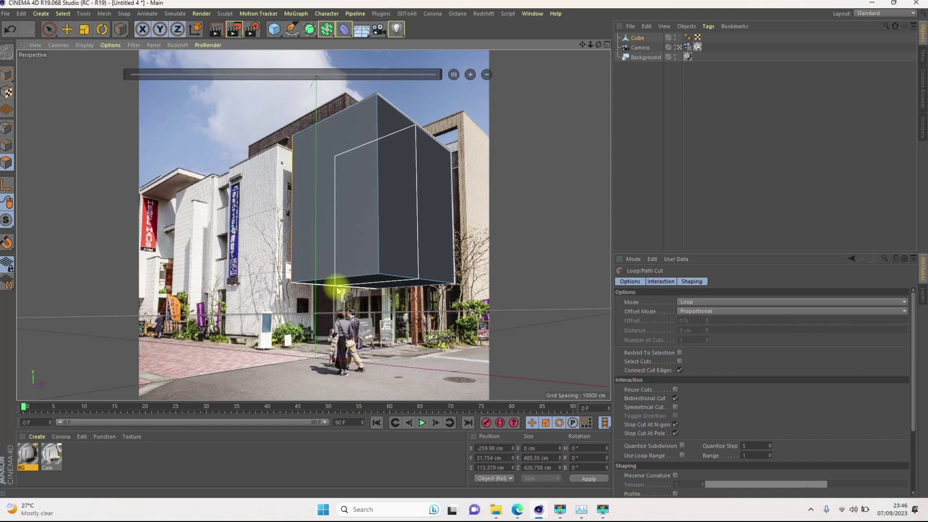
pyautogui.click(337, 290)
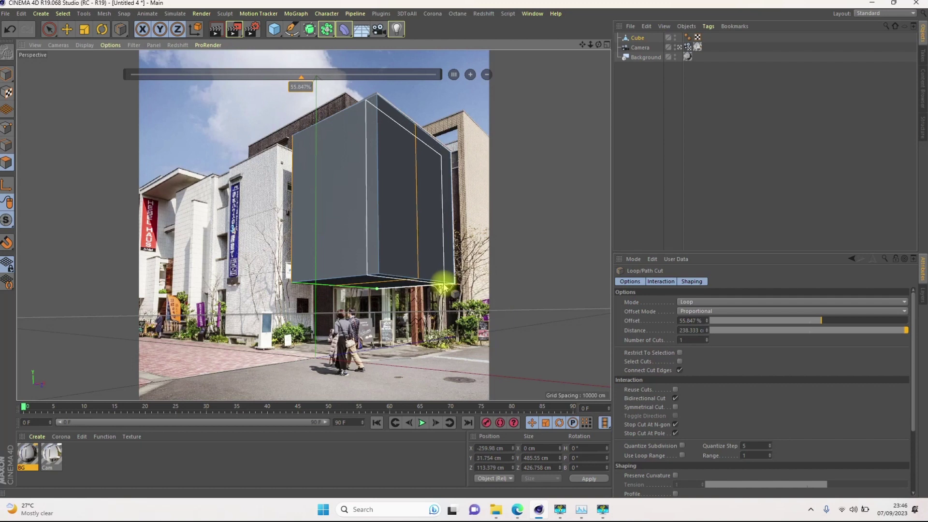
pyautogui.click(443, 286)
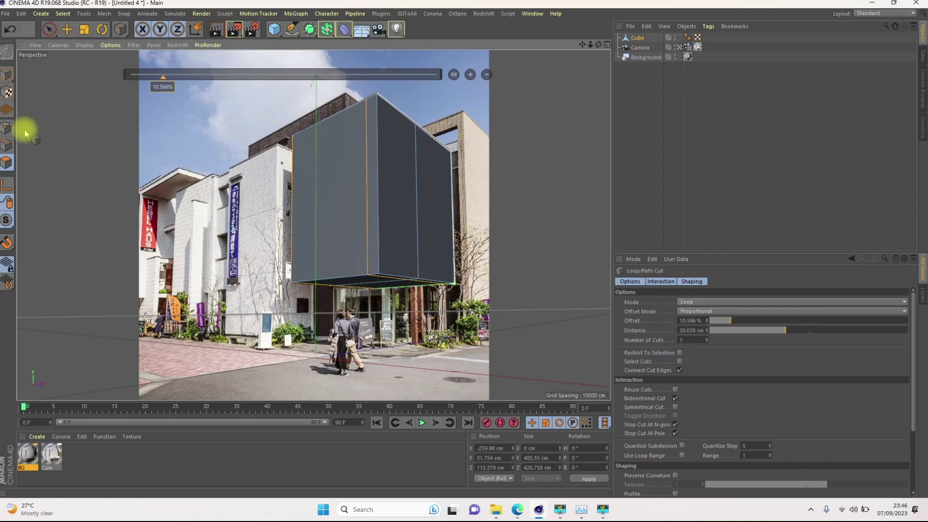
# Step: Extrude the bottom polygon enclosed by the loop cuts down to the ground, about Y -417 cm
pyautogui.click(66, 31)
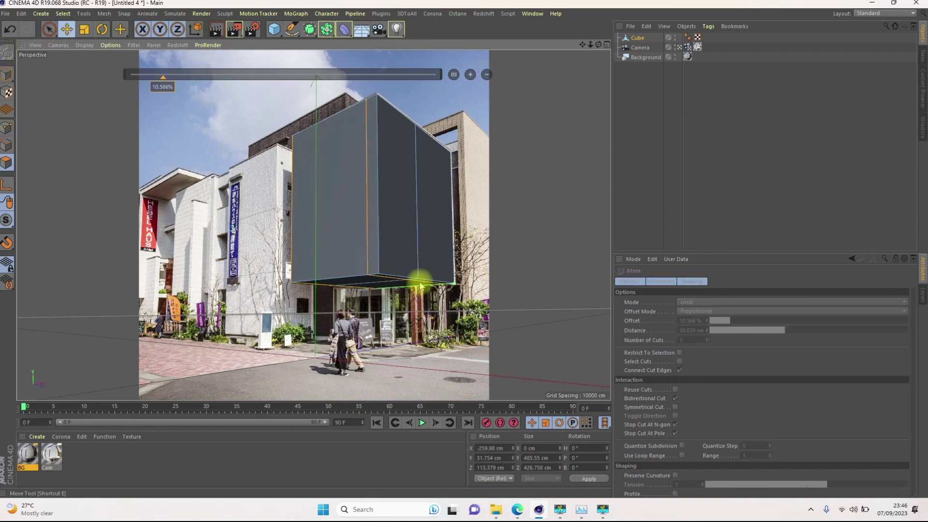
pyautogui.click(393, 284)
pyautogui.moveTo(390, 372); pyautogui.dragTo(390, 438)
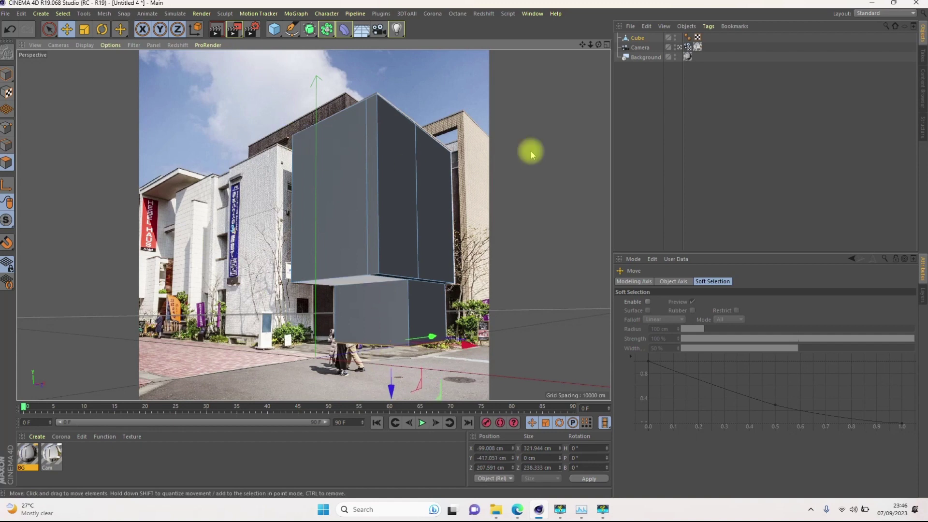
# Step: Select the upper and lower polygons on the model's far X end and extrude them to about X -375 cm
pyautogui.click(679, 47)
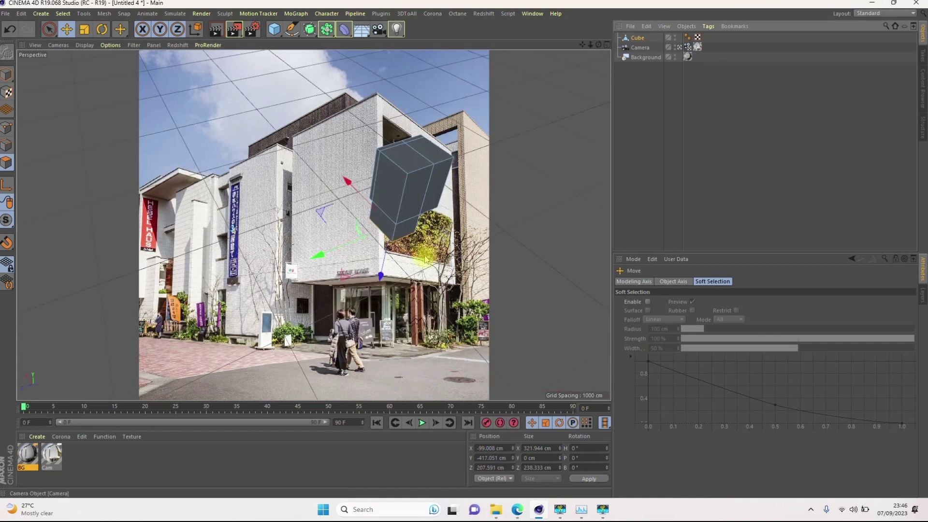
pyautogui.click(414, 201)
pyautogui.keyDown('alt'); pyautogui.moveTo(414, 201); pyautogui.dragTo(310, 164); pyautogui.keyUp('alt')
pyautogui.click(678, 47)
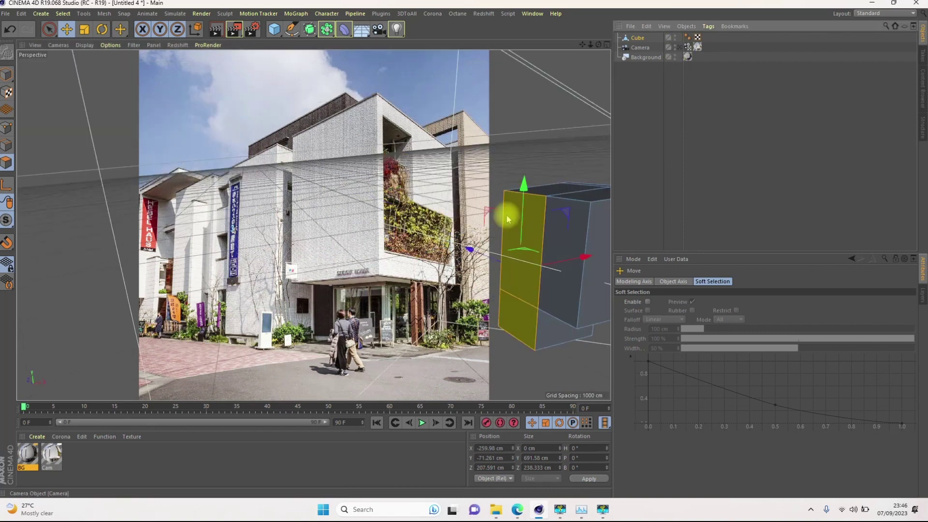
pyautogui.moveTo(429, 240); pyautogui.dragTo(405, 248)
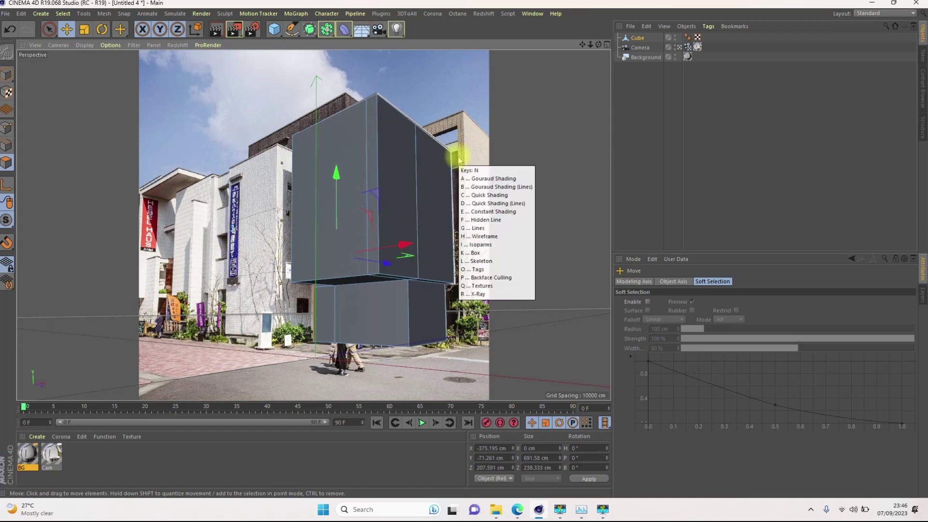
# Step: Turn on X-Ray display and extrude the selected end polygons further along the wing to about X -822 cm
pyautogui.press('n')
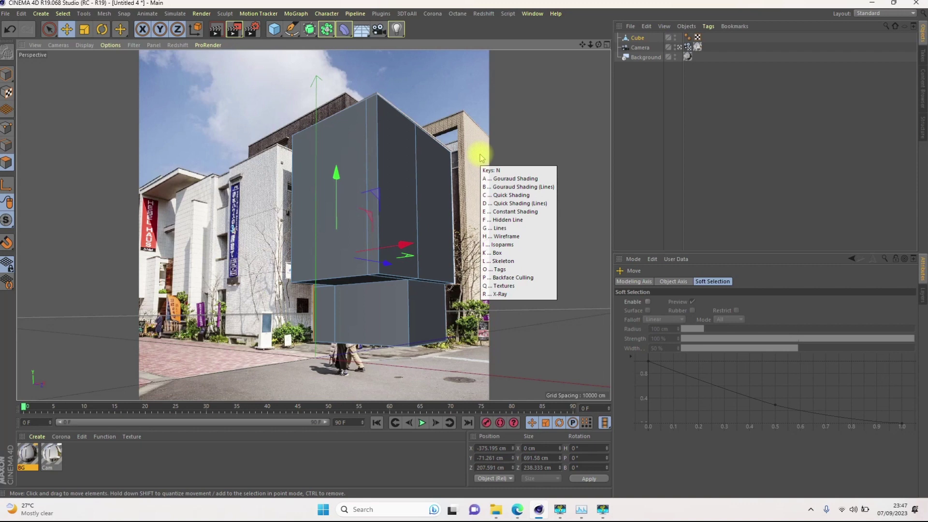
pyautogui.press('r')
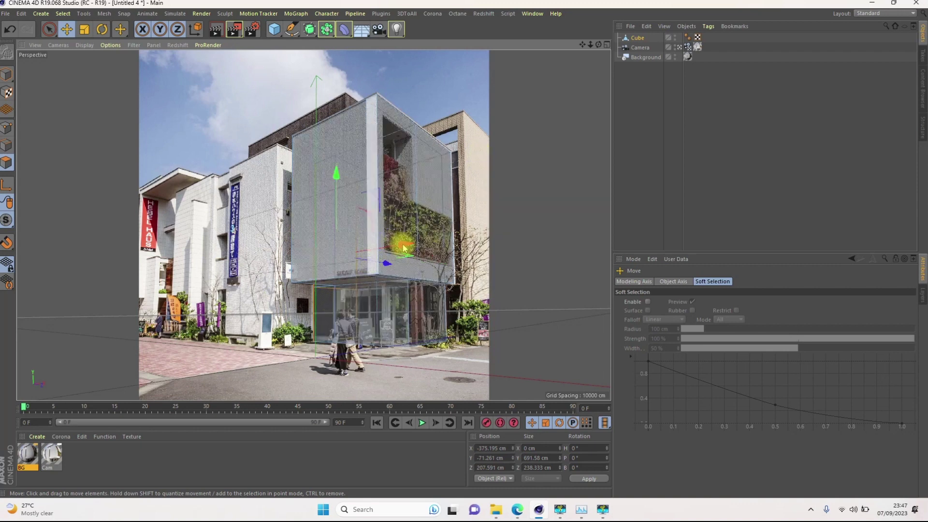
pyautogui.moveTo(404, 248); pyautogui.dragTo(349, 286)
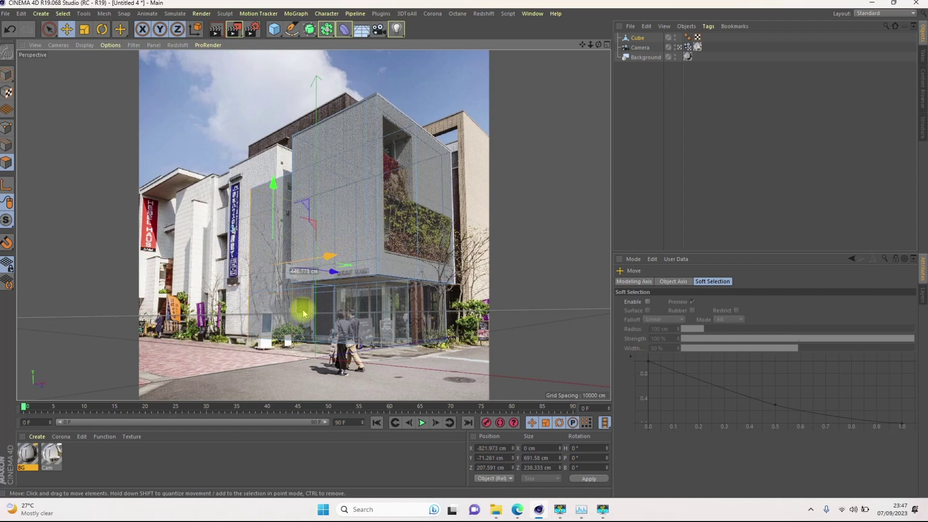
# Step: Select the wing extension's upper and lower front polygons and pull them forward to the wing wall, about Z -73 cm
pyautogui.click(272, 320)
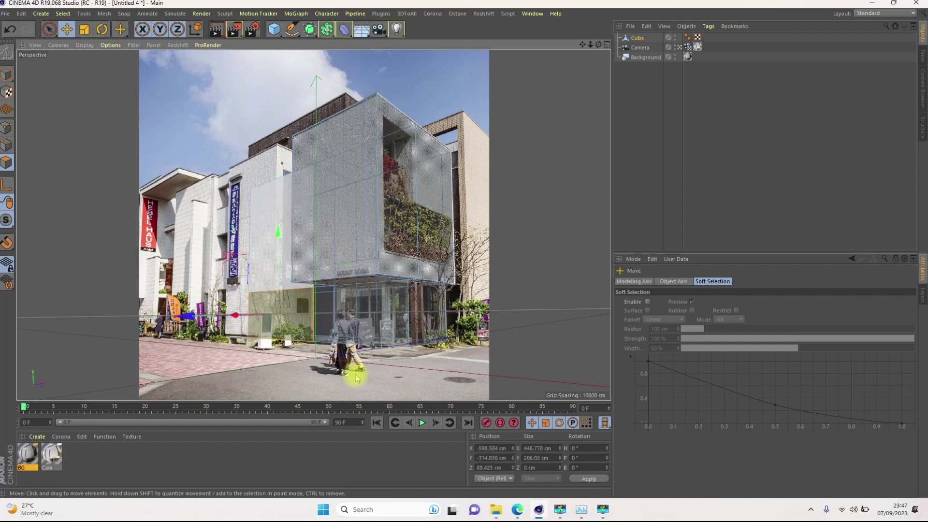
pyautogui.keyDown('shift'); pyautogui.click(260, 270); pyautogui.keyUp('shift')
pyautogui.moveTo(338, 269); pyautogui.dragTo(306, 277)
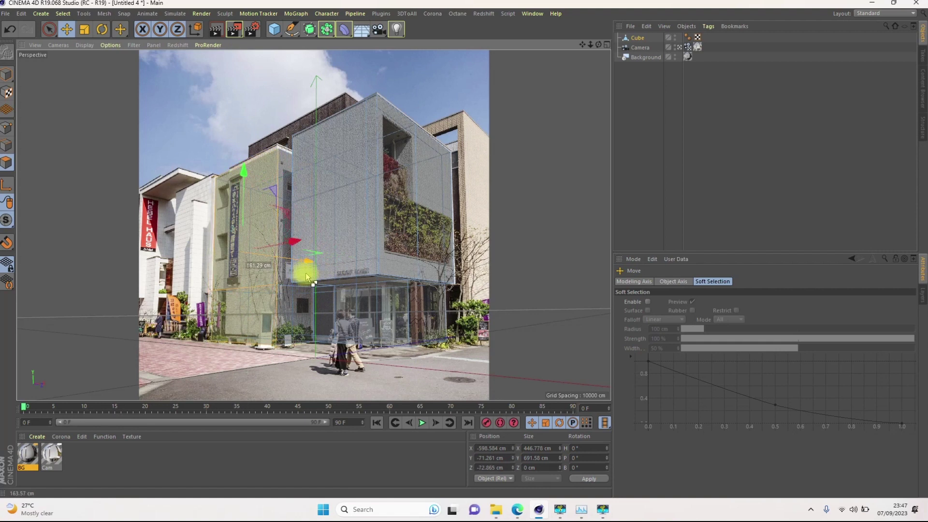
# Step: Select the wing extension's top face and raise it to the wing's roof edge, about Y 288 cm
pyautogui.click(679, 47)
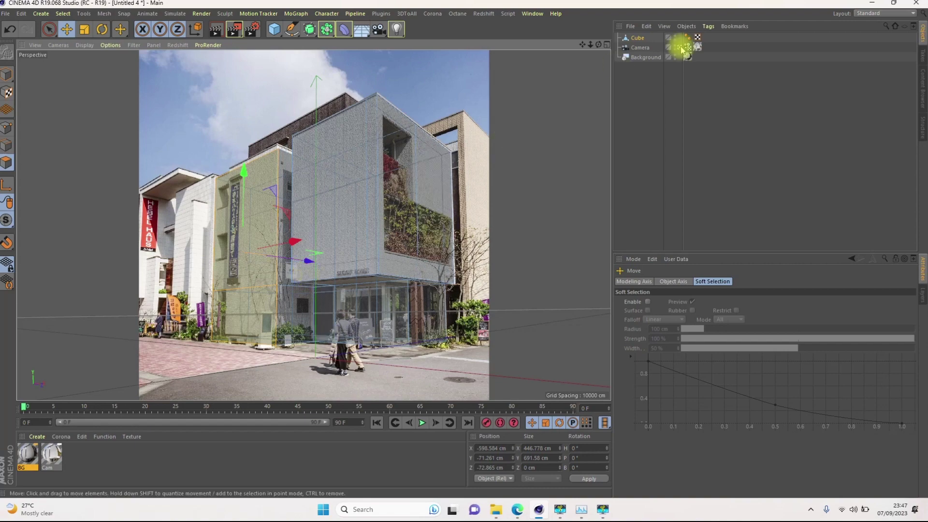
pyautogui.keyDown('alt'); pyautogui.moveTo(352, 230); pyautogui.dragTo(285, 268); pyautogui.keyUp('alt')
pyautogui.keyDown('alt'); pyautogui.moveTo(511, 226); pyautogui.dragTo(476, 232); pyautogui.keyUp('alt')
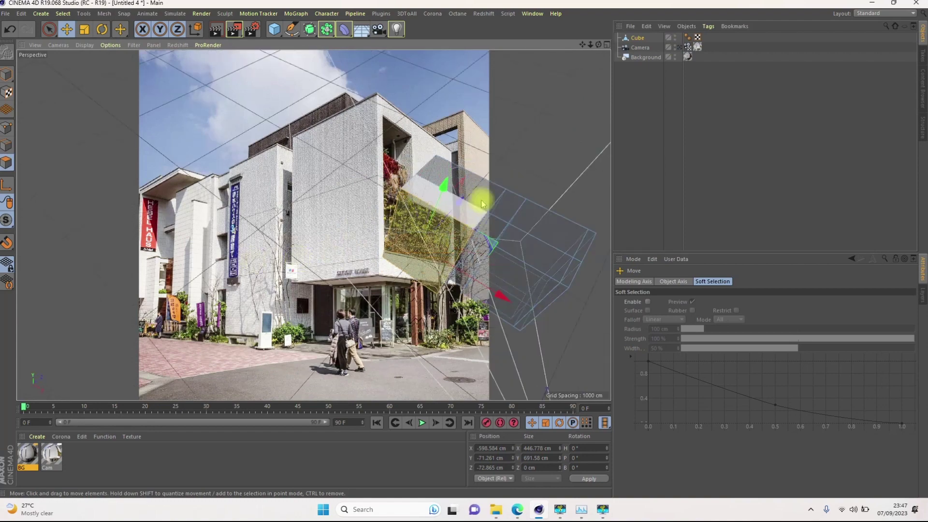
pyautogui.click(480, 199)
pyautogui.click(679, 47)
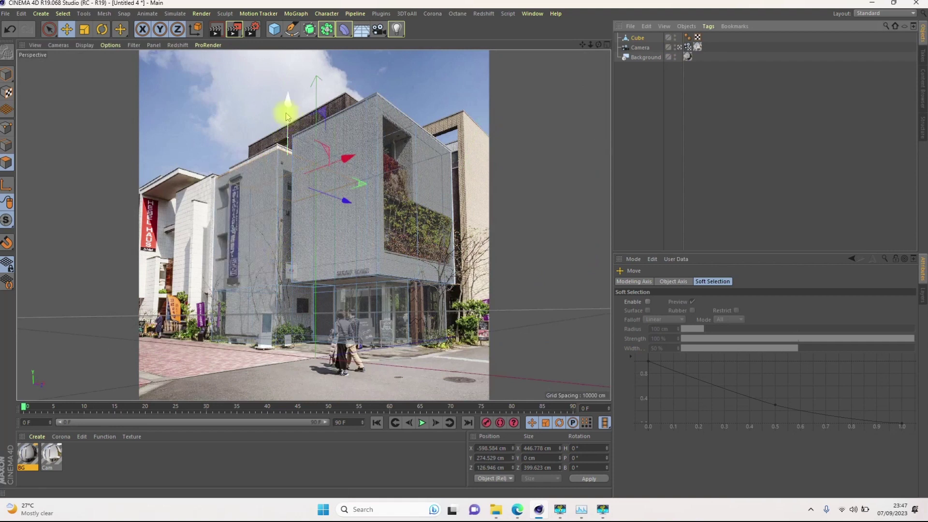
pyautogui.moveTo(287, 116); pyautogui.dragTo(285, 114)
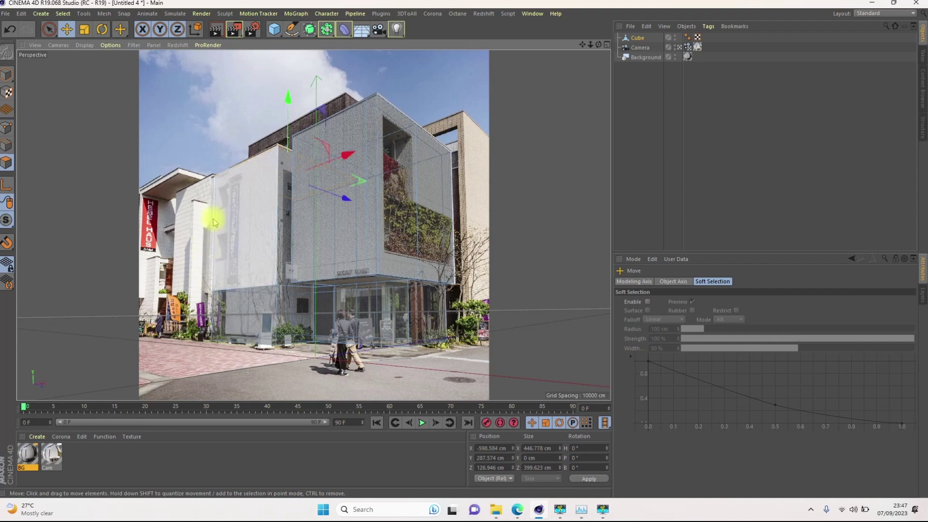
# Step: Select the wing extension's upper and lower end polygons and try to push them outward to about X -859 cm
pyautogui.click(680, 48)
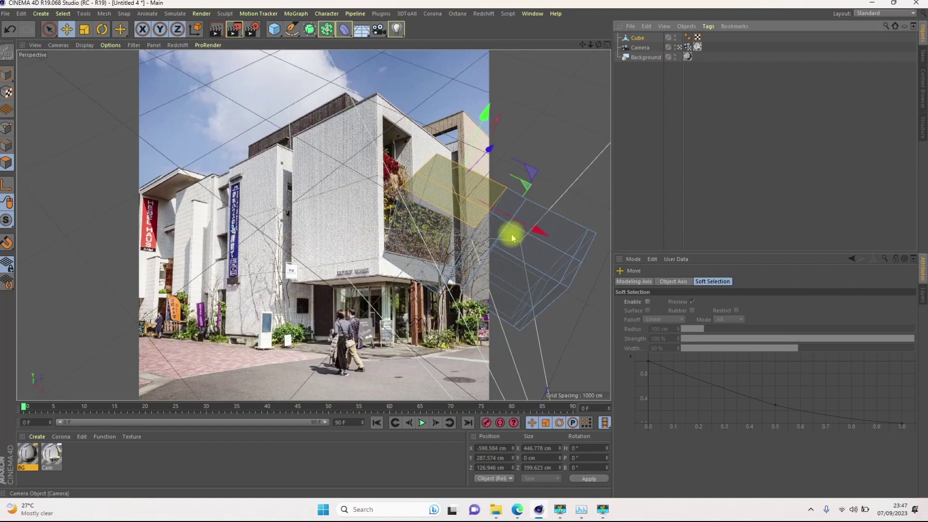
pyautogui.moveTo(461, 233); pyautogui.dragTo(589, 224)
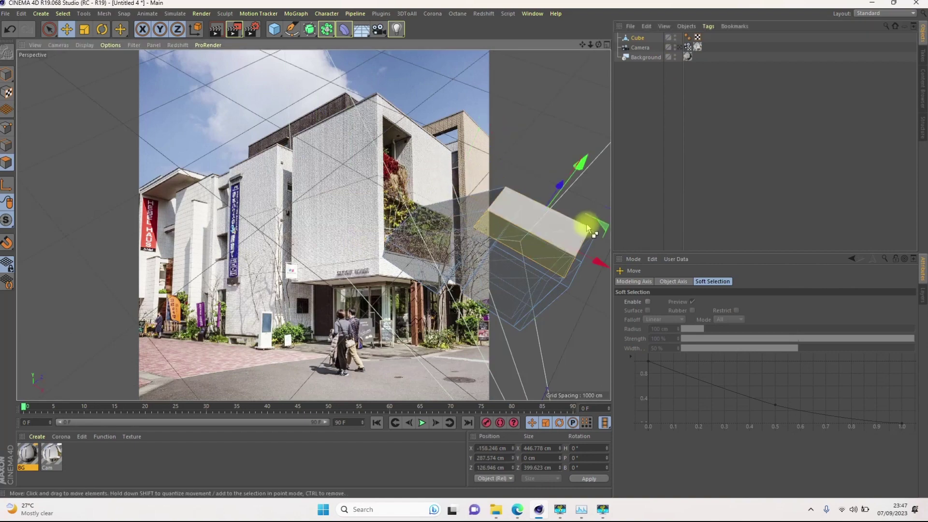
pyautogui.hotkey('ctrl', 'z')
pyautogui.keyDown('alt'); pyautogui.moveTo(404, 240); pyautogui.dragTo(379, 273); pyautogui.keyUp('alt')
pyautogui.click(381, 289)
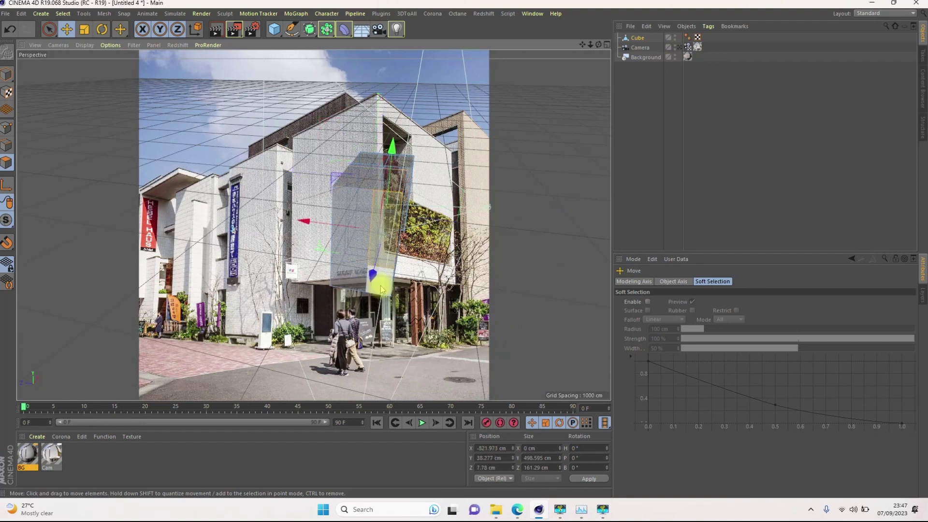
pyautogui.click(371, 289)
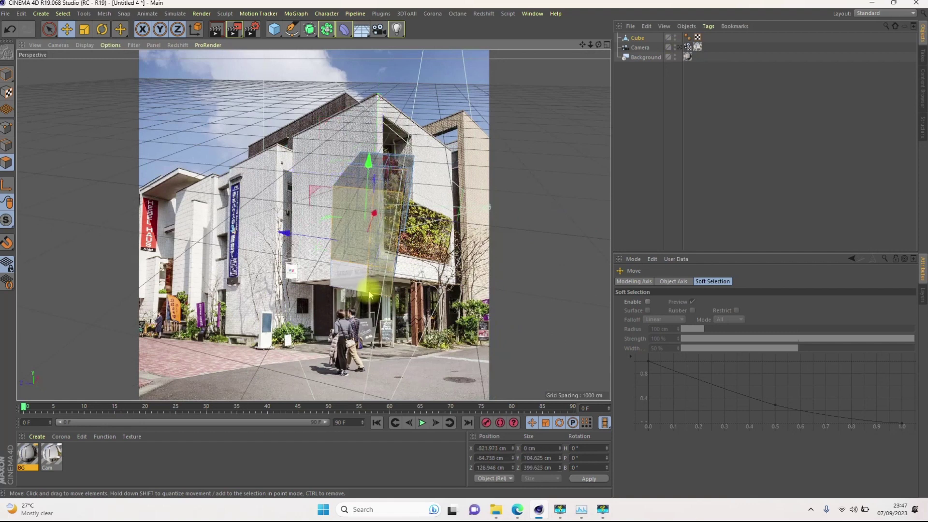
pyautogui.click(679, 47)
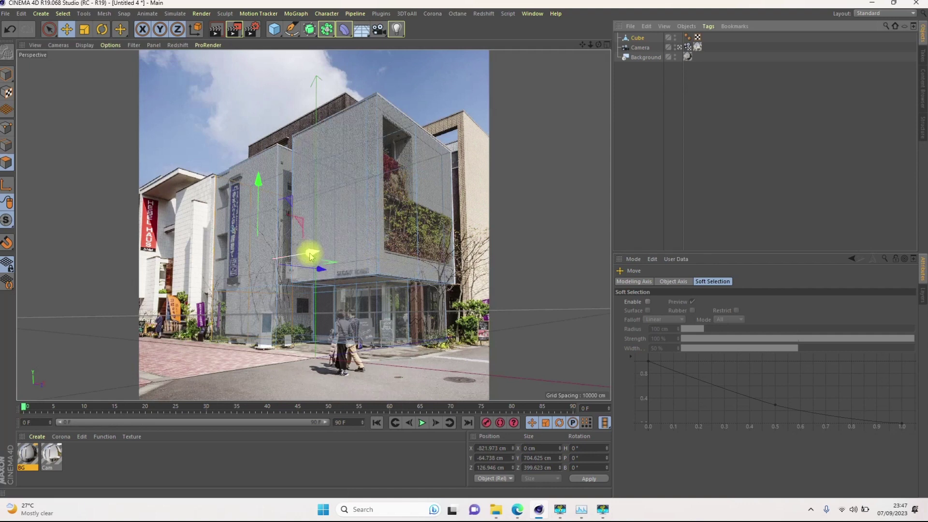
pyautogui.moveTo(310, 256); pyautogui.dragTo(281, 260)
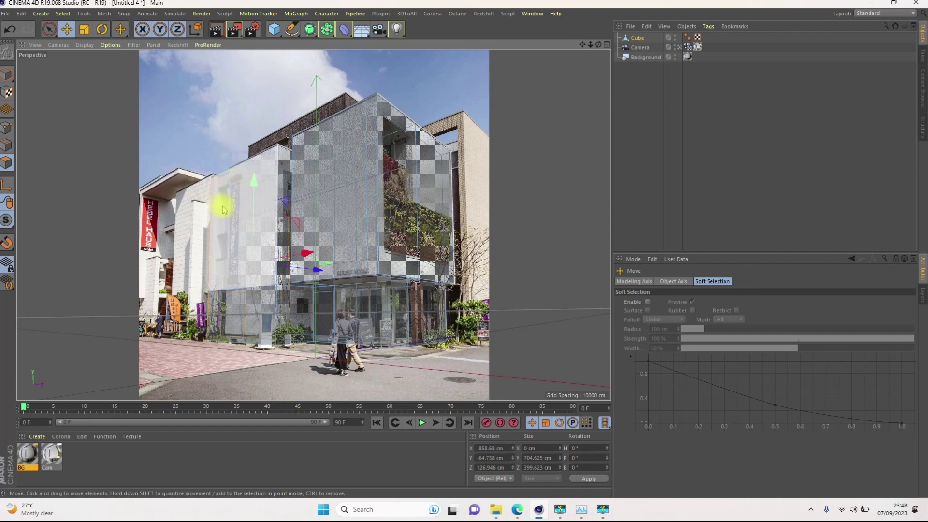
# Step: Undo the end polygons' move and add two vertical loop cuts near the wing's far end, at about 6.18% and 22.5% offset
pyautogui.press('k')
pyautogui.press('l')
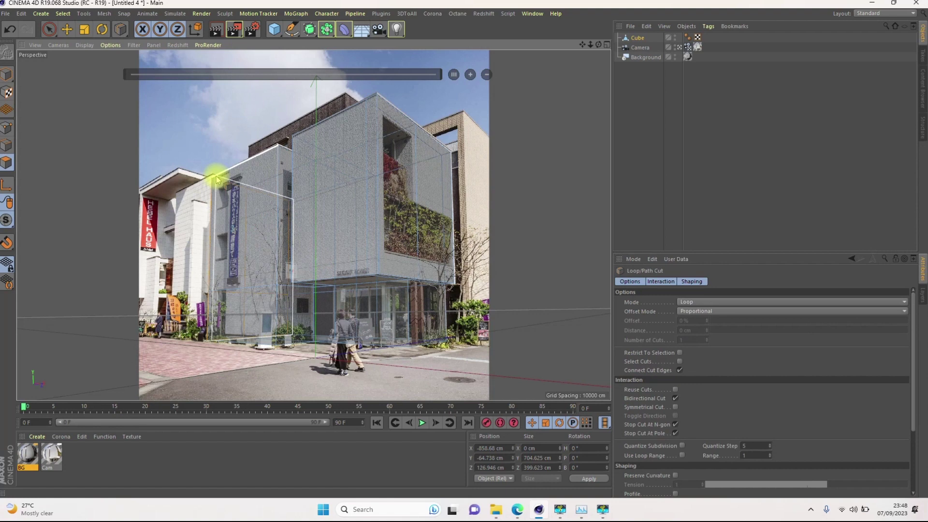
pyautogui.hotkey('ctrl', 'z')
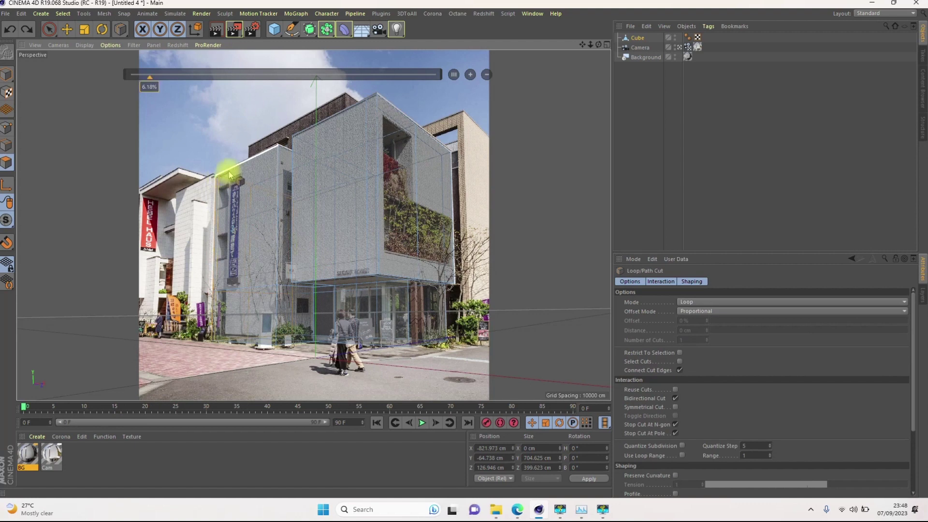
pyautogui.click(227, 172)
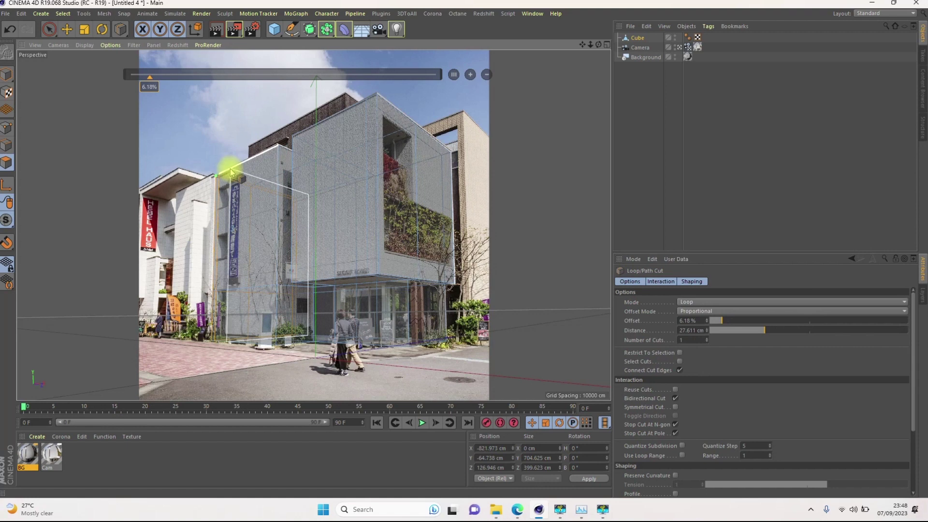
pyautogui.click(263, 261)
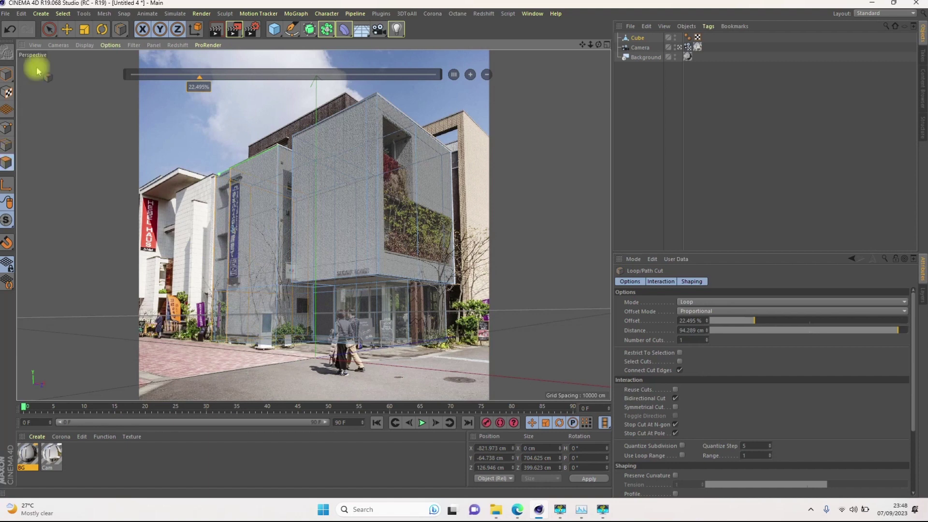
# Step: Select the wing's front polygons on both sides of the narrow window strip and pull them forward to about Z -86 cm
pyautogui.click(50, 30)
pyautogui.click(249, 176)
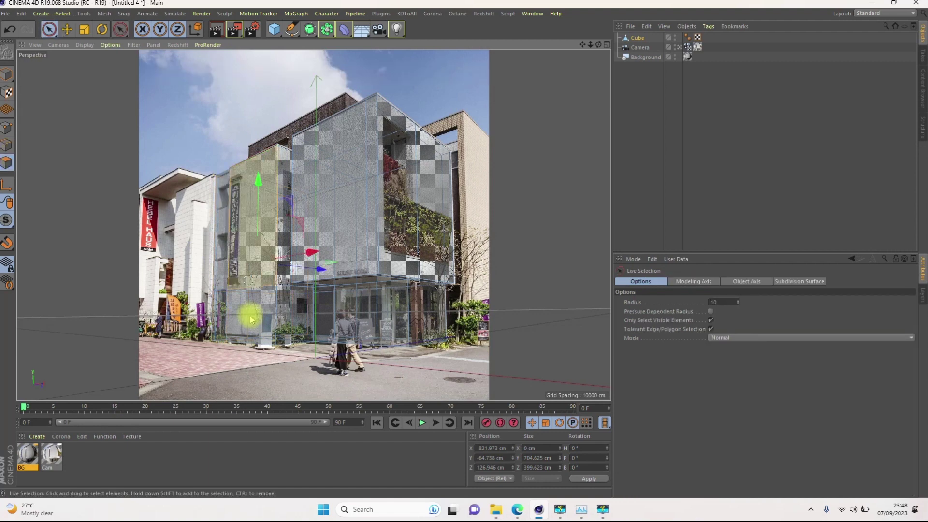
pyautogui.click(202, 229)
pyautogui.click(67, 29)
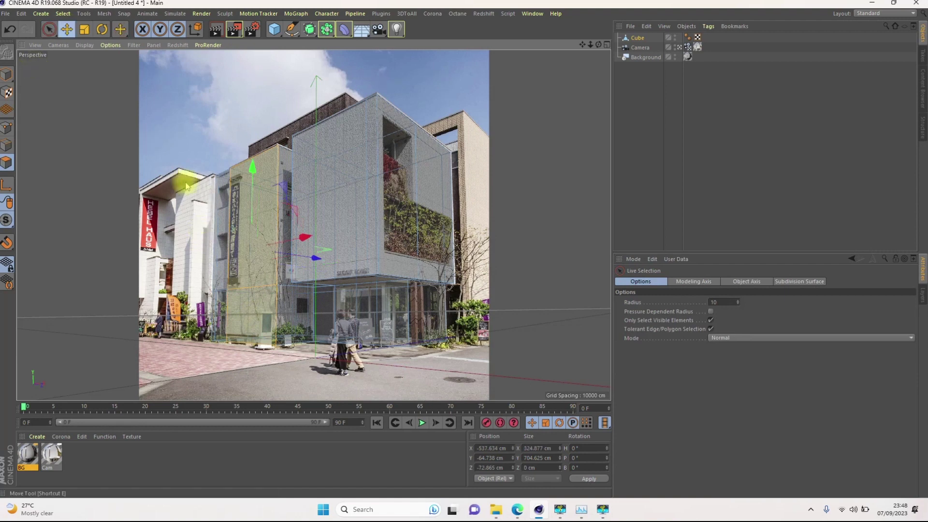
pyautogui.keyDown('shift'); pyautogui.click(218, 203); pyautogui.keyUp('shift')
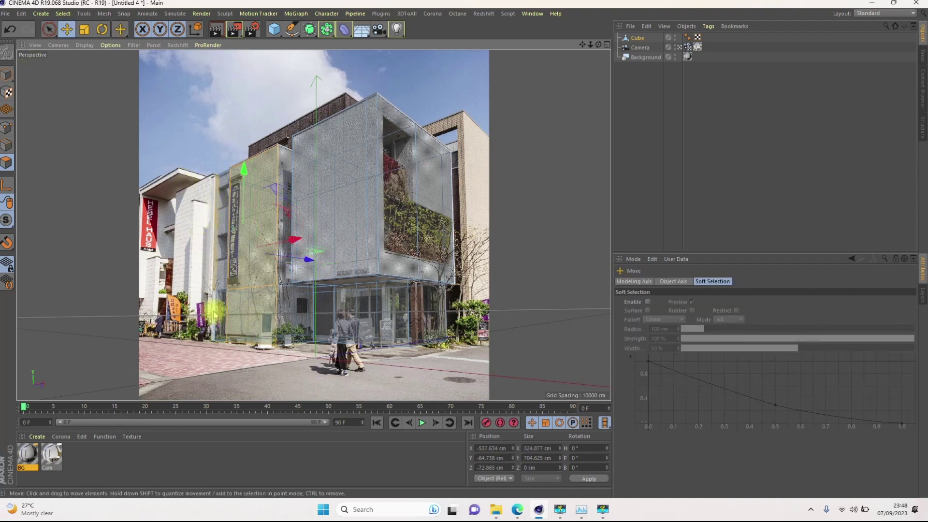
pyautogui.keyDown('shift'); pyautogui.click(215, 315); pyautogui.keyUp('shift')
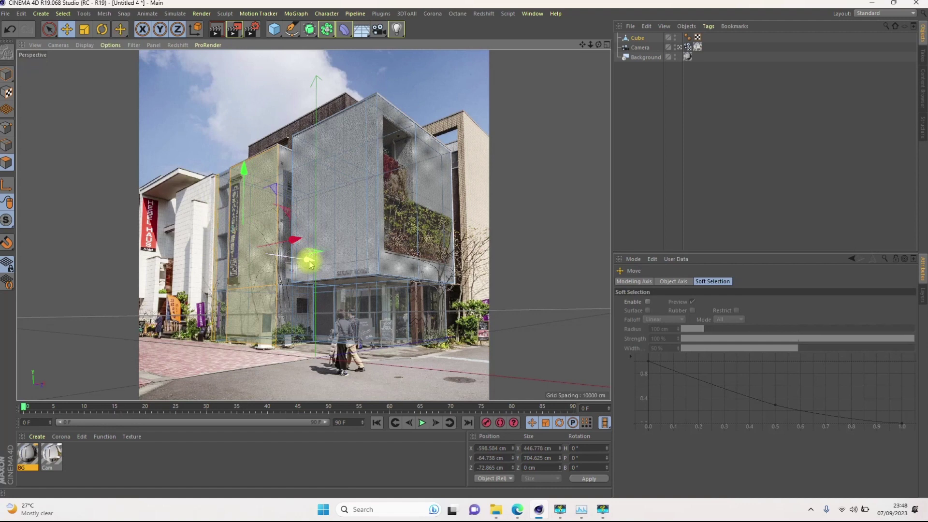
pyautogui.moveTo(309, 263); pyautogui.dragTo(306, 263)
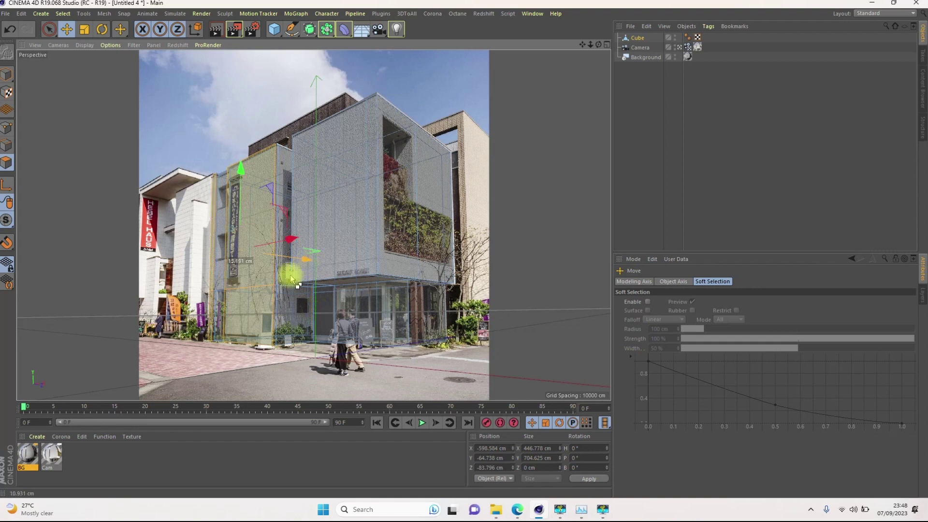
# Step: Add horizontal loop cuts around the building's upper storeys at the strip's window edges, including about 87.5%, 79.3% and 55.8% offsets
pyautogui.press('k')
pyautogui.press('l')
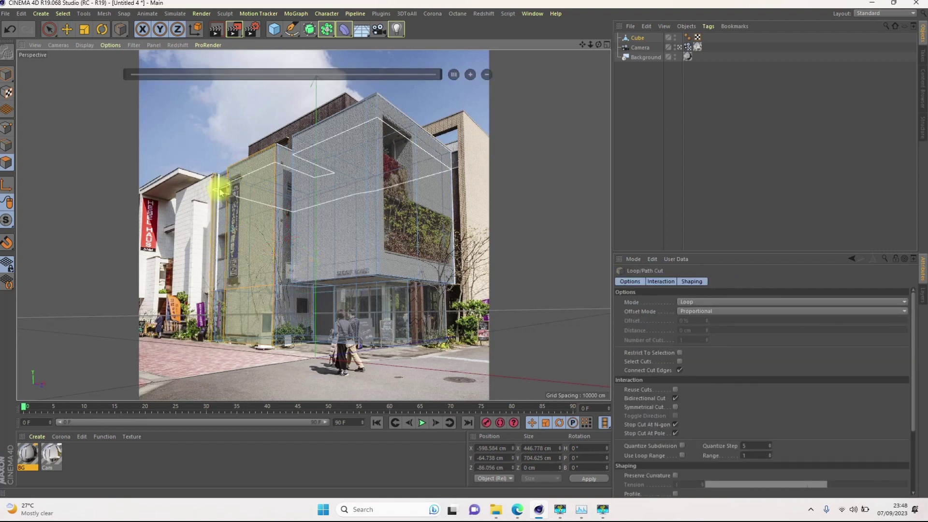
pyautogui.click(219, 212)
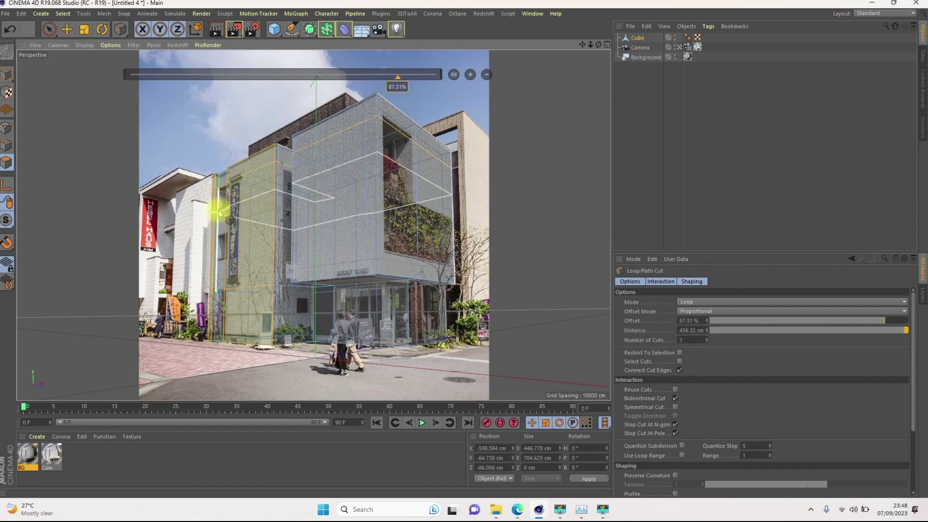
pyautogui.click(219, 209)
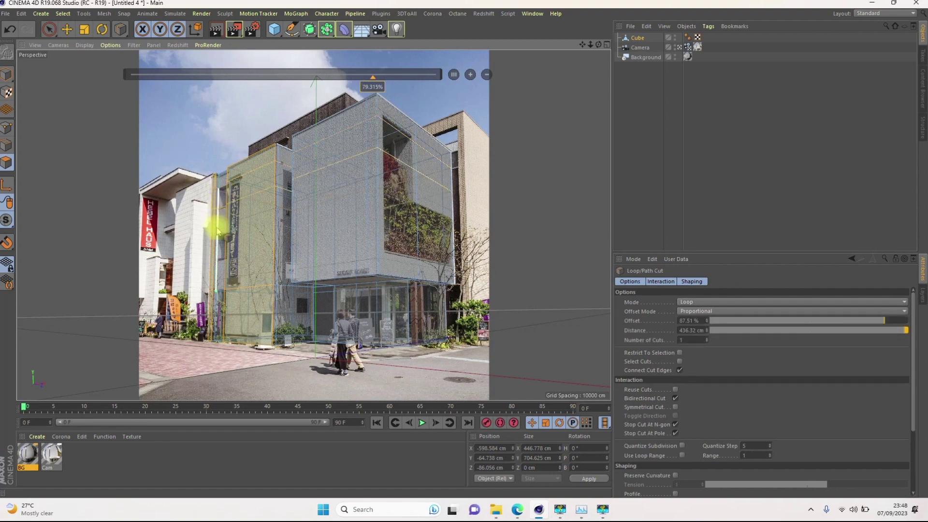
pyautogui.click(220, 261)
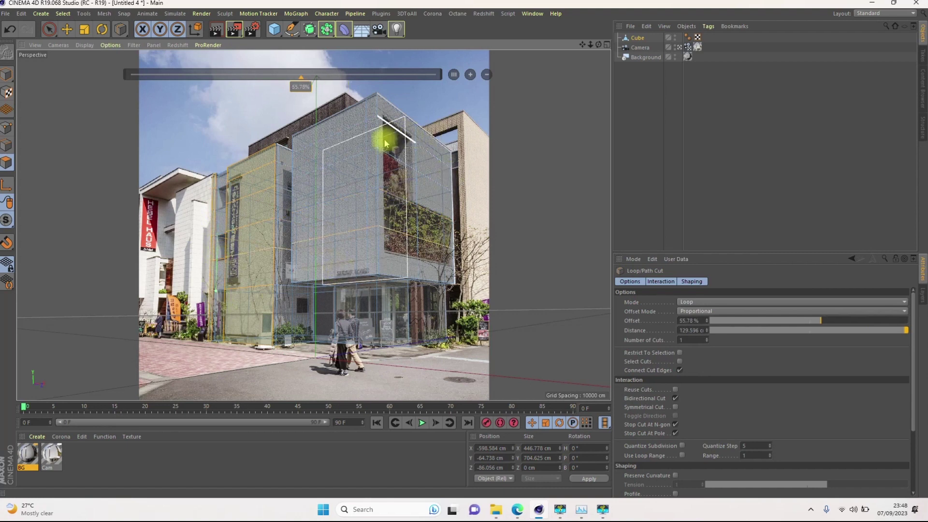
# Step: Select the strip's two upper window polygons and its ground-level polygon, and push them inward to about Z -40 cm
pyautogui.click(67, 29)
pyautogui.click(234, 238)
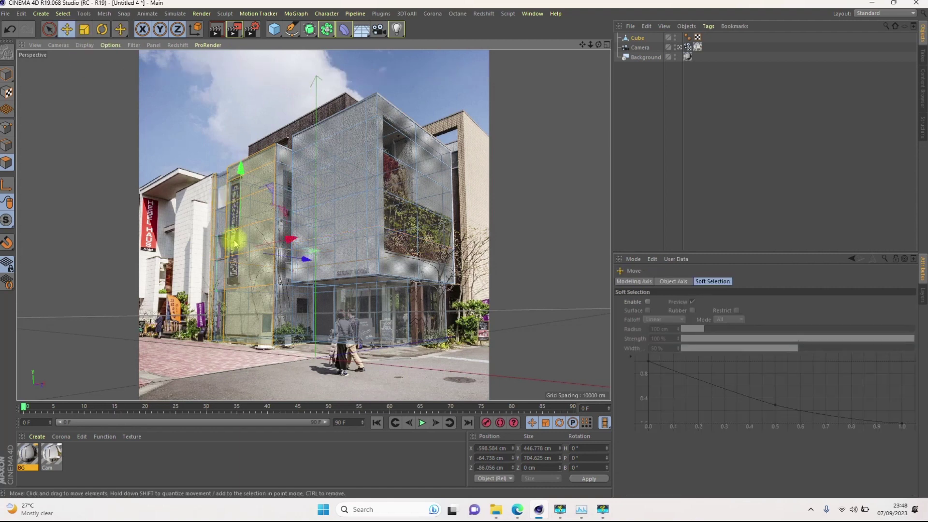
pyautogui.click(221, 244)
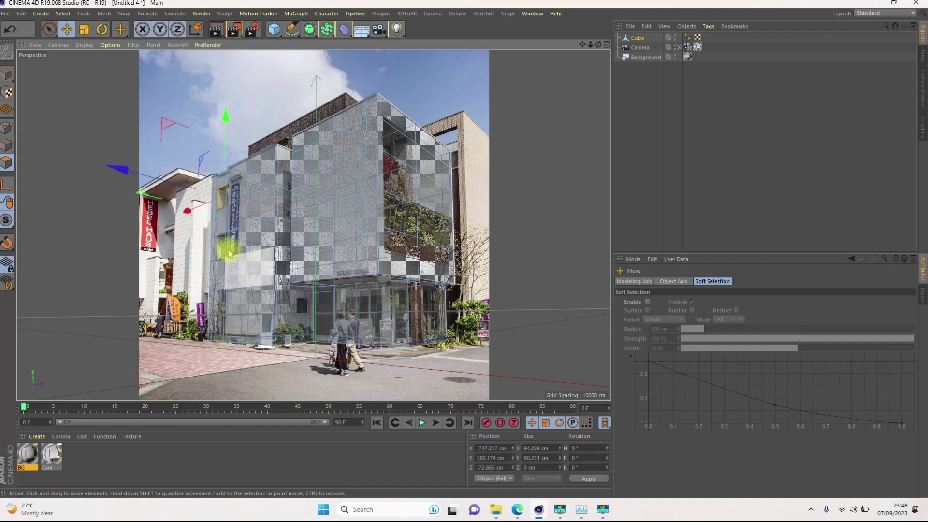
pyautogui.keyDown('shift'); pyautogui.click(220, 248); pyautogui.keyUp('shift')
pyautogui.keyDown('shift'); pyautogui.click(219, 311); pyautogui.keyUp('shift')
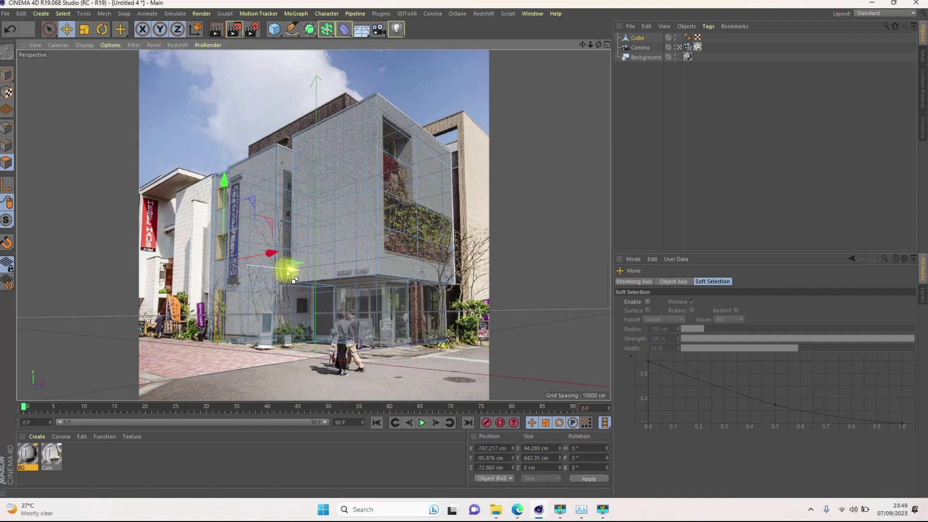
pyautogui.moveTo(289, 271); pyautogui.dragTo(293, 271)
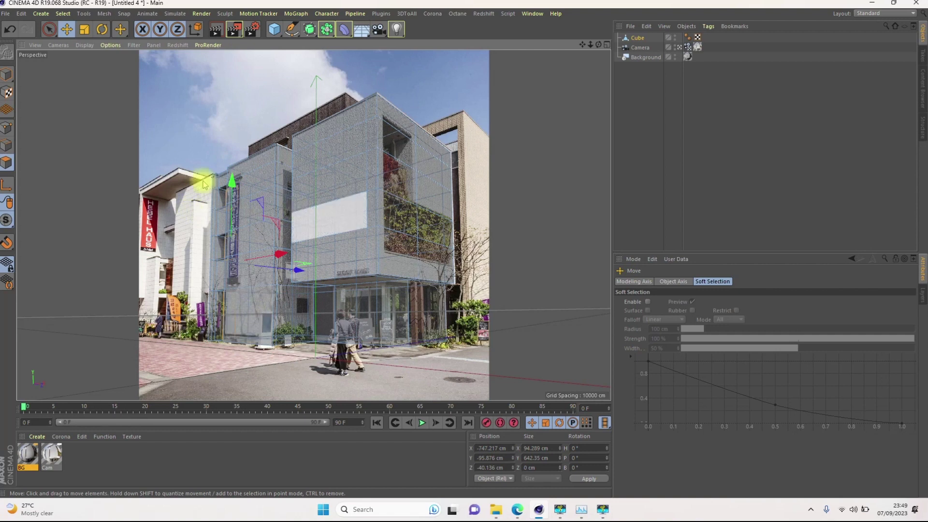
# Step: Deselect the model and examine the building geometry from outside the calibrated camera, then return to the camera view
pyautogui.click(781, 113)
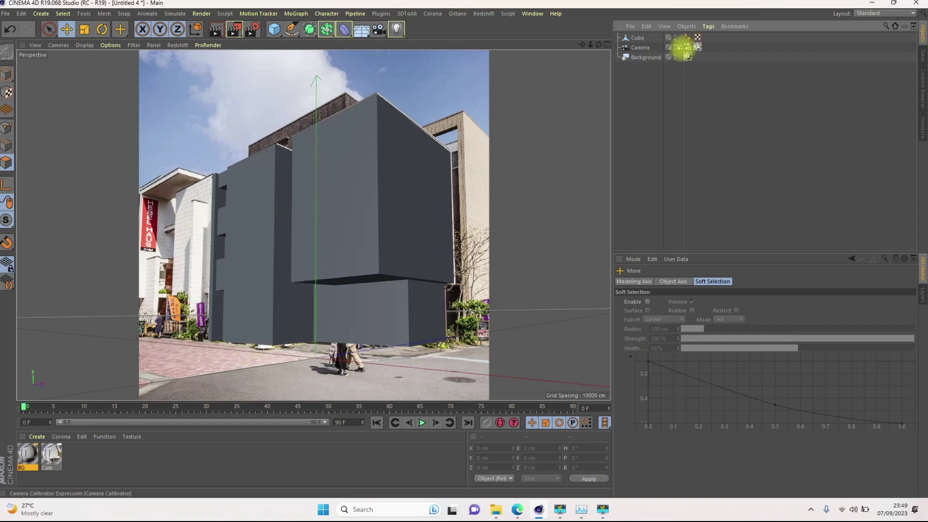
pyautogui.click(679, 47)
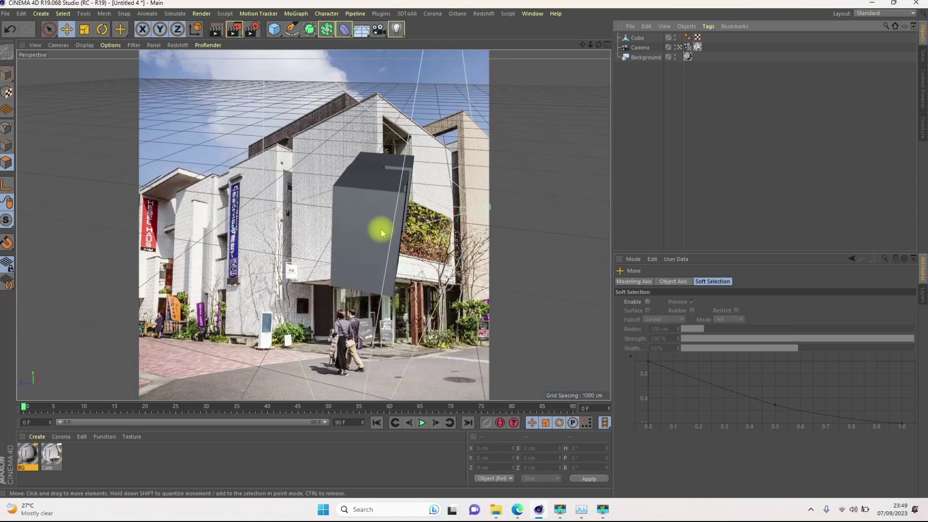
pyautogui.keyDown('alt'); pyautogui.moveTo(379, 236); pyautogui.dragTo(381, 188); pyautogui.keyUp('alt')
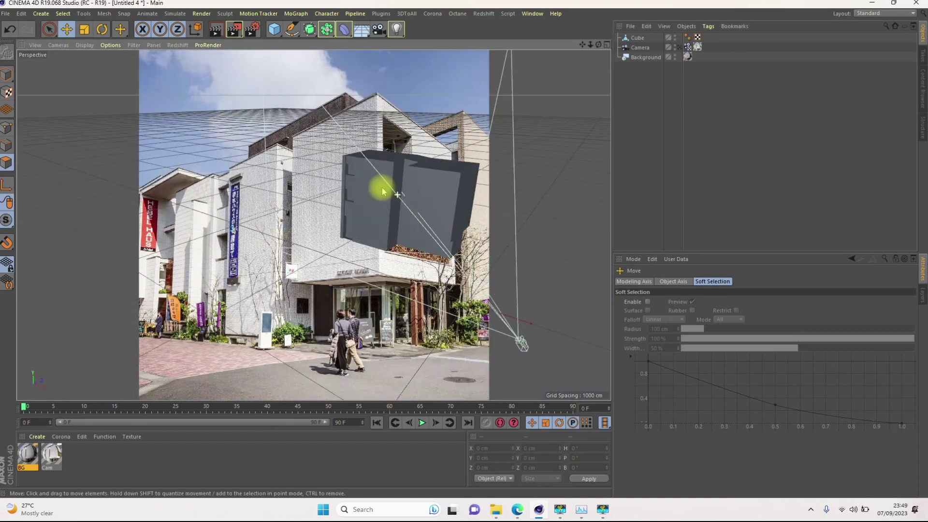
pyautogui.click(679, 49)
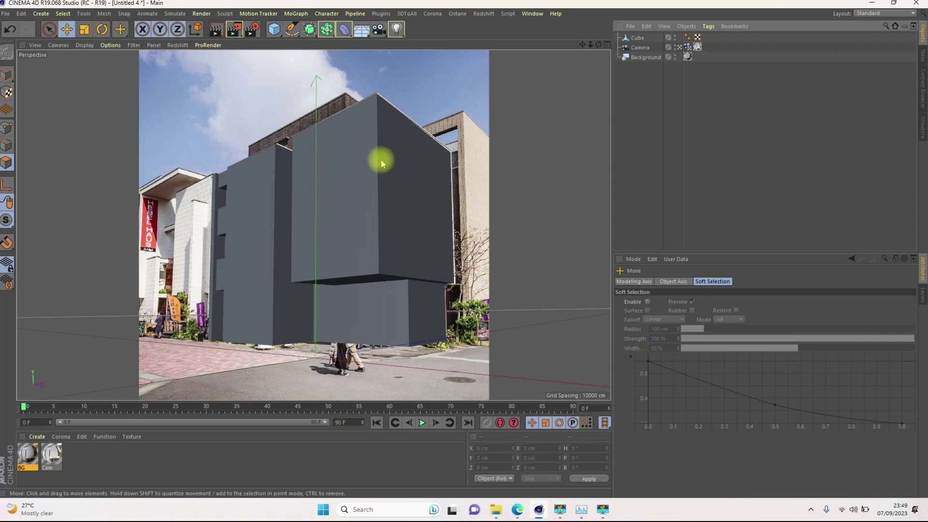
# Step: Select the building model and switch its display from X-Ray to solid shading
pyautogui.click(429, 255)
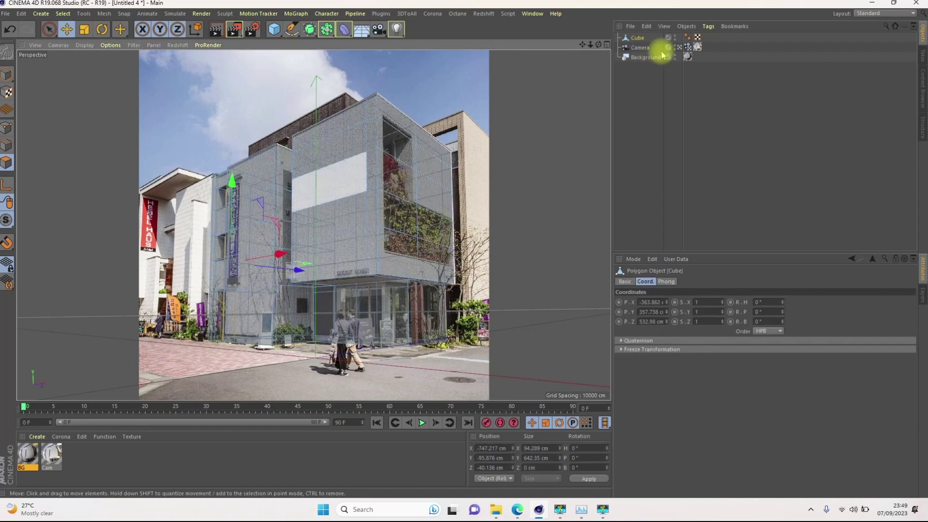
pyautogui.press('n')
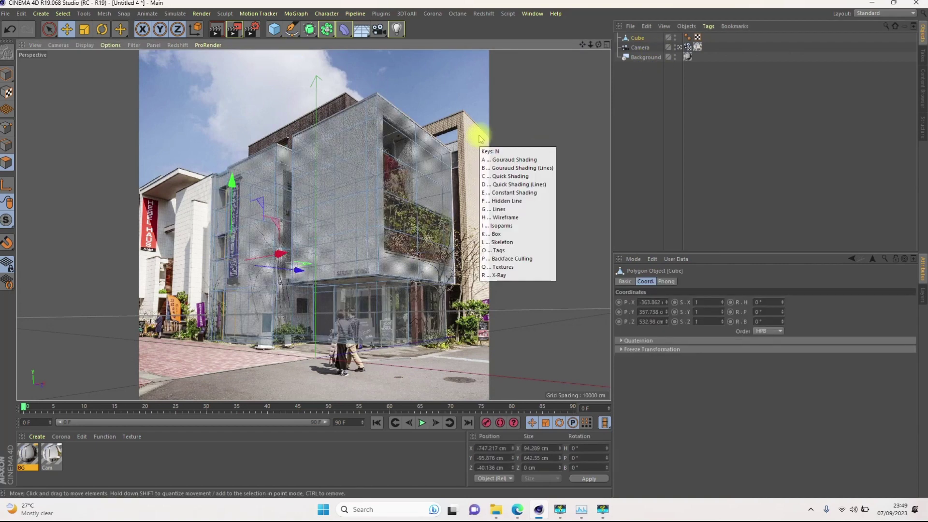
pyautogui.press('b')
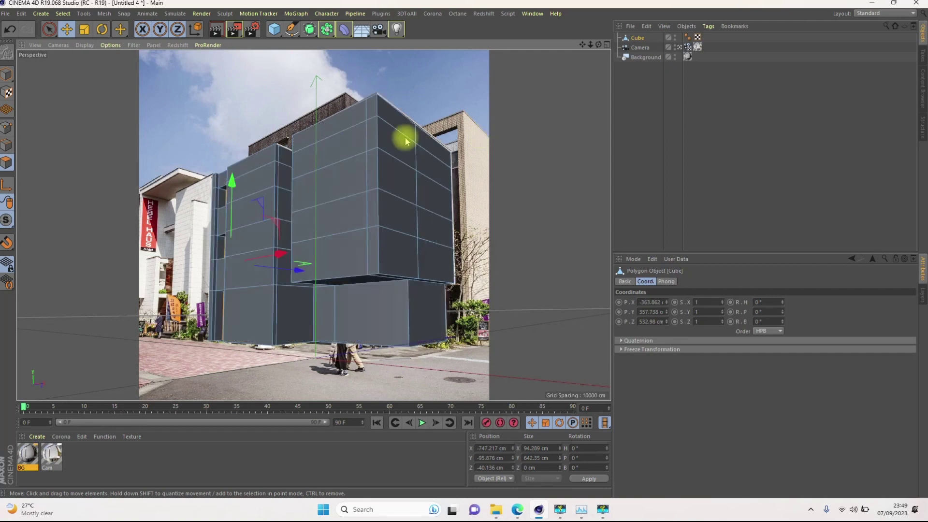
# Step: Add a cube at the building's front corner, and position it at about X -348.5, Y 502.2, Z 514.6 cm so it protrudes from the facade
pyautogui.click(8, 76)
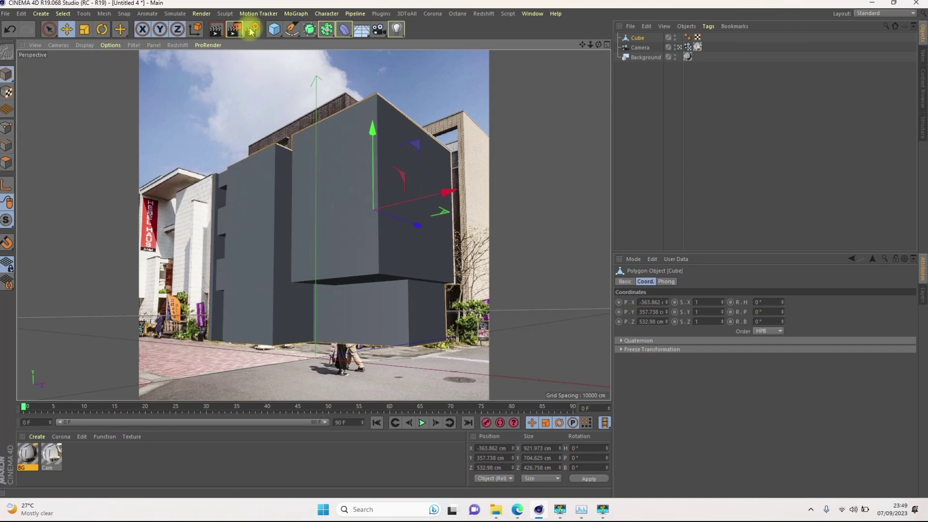
pyautogui.click(273, 32)
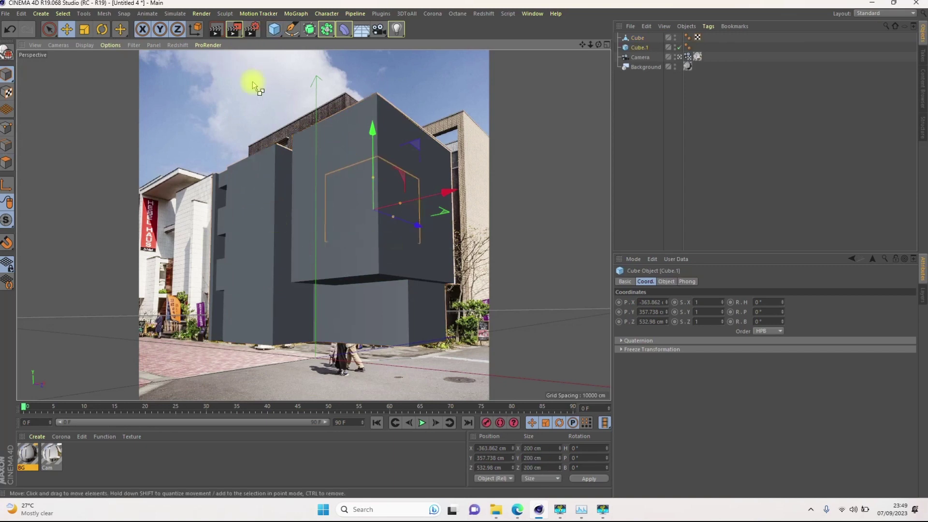
pyautogui.click(679, 58)
pyautogui.keyDown('alt'); pyautogui.moveTo(449, 230); pyautogui.dragTo(358, 269); pyautogui.keyUp('alt')
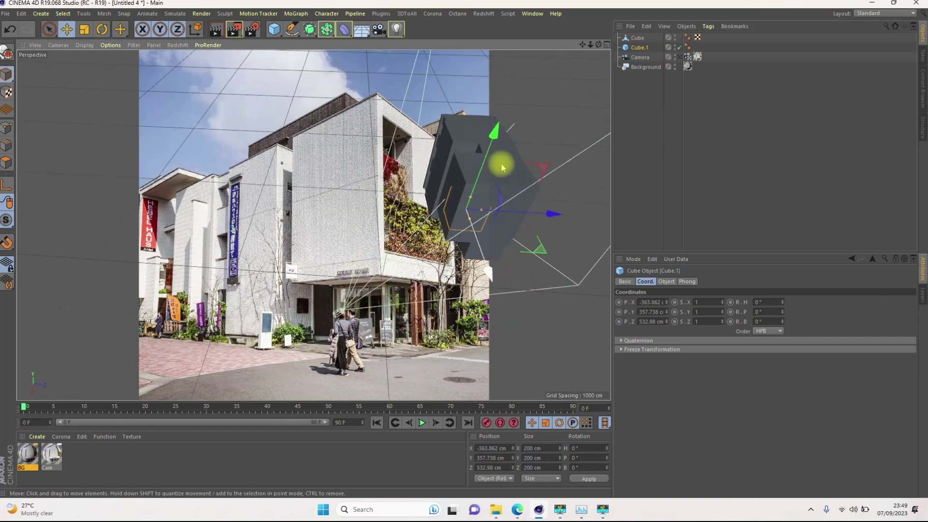
pyautogui.scroll(5, 515, 124)
pyautogui.moveTo(505, 253); pyautogui.dragTo(495, 258)
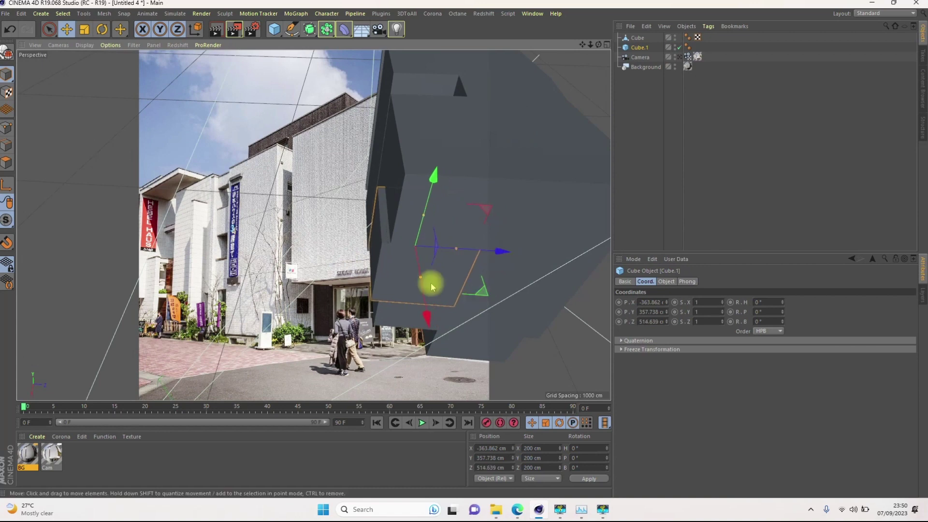
pyautogui.keyDown('alt'); pyautogui.moveTo(415, 211); pyautogui.dragTo(450, 279); pyautogui.keyUp('alt')
pyautogui.keyDown('alt'); pyautogui.moveTo(417, 194); pyautogui.dragTo(421, 112); pyautogui.keyUp('alt')
pyautogui.moveTo(386, 206); pyautogui.dragTo(388, 145)
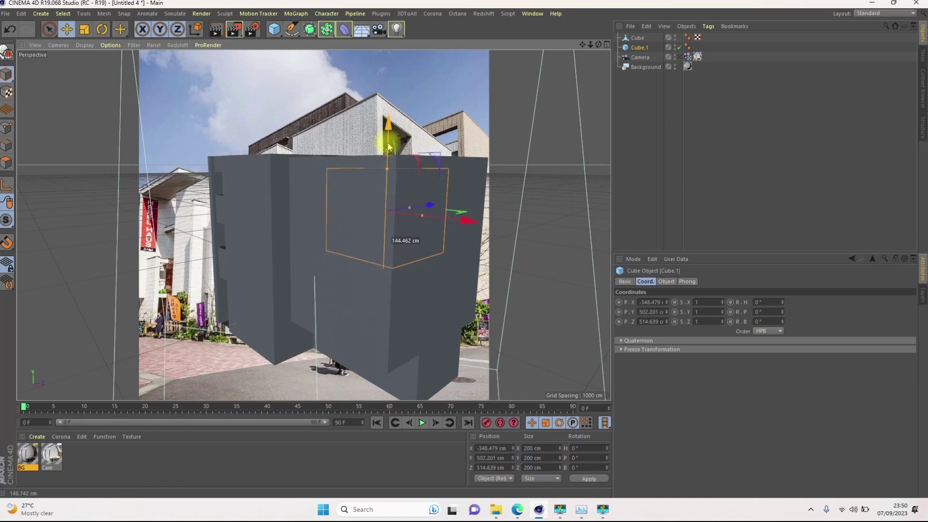
# Step: Stretch the new cube's height to about 296.7 cm, lower it to Y about 439.8 cm, and return to the calibrated camera view
pyautogui.keyDown('alt'); pyautogui.moveTo(414, 227); pyautogui.dragTo(447, 213); pyautogui.keyUp('alt')
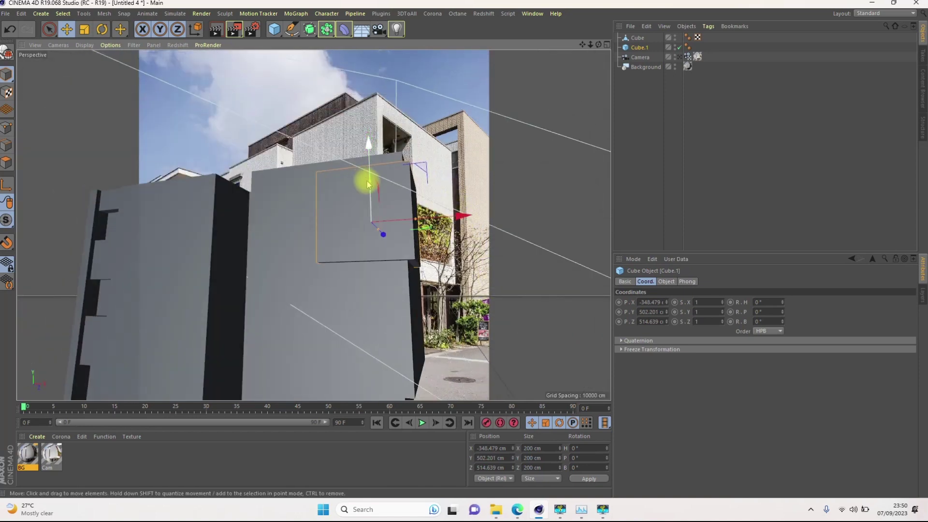
pyautogui.moveTo(368, 181); pyautogui.dragTo(369, 162)
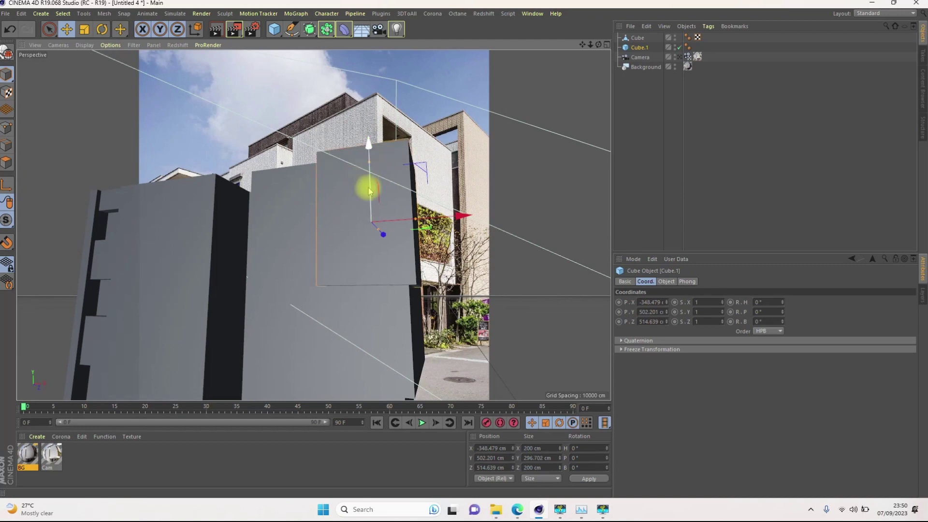
pyautogui.moveTo(373, 198)
pyautogui.mouseDown()
pyautogui.moveTo(379, 213)
pyautogui.moveTo(390, 197)
pyautogui.mouseUp()
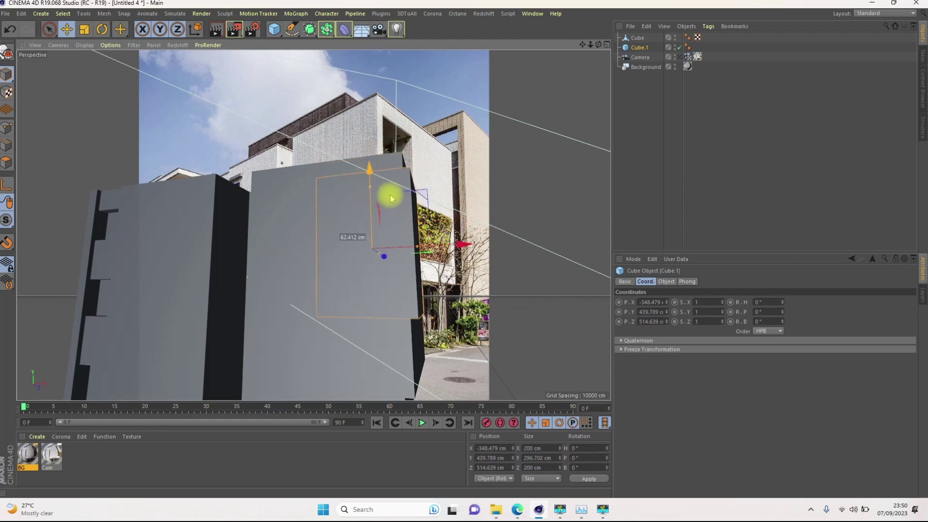
pyautogui.keyDown('alt'); pyautogui.moveTo(369, 238); pyautogui.dragTo(544, 101); pyautogui.keyUp('alt')
pyautogui.click(688, 56)
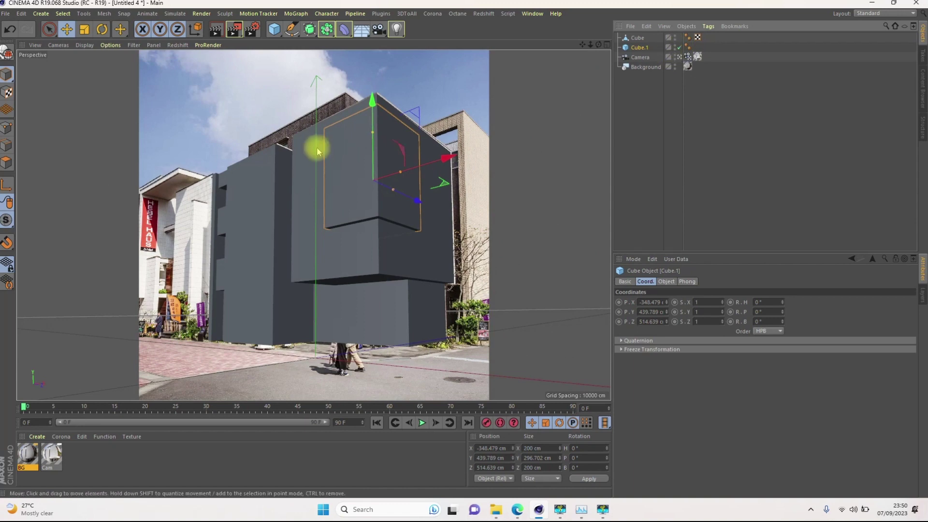
# Step: Convert the new cube to an editable polygon object and pull its side face outward along the facade to X about -211 cm
pyautogui.press('c')
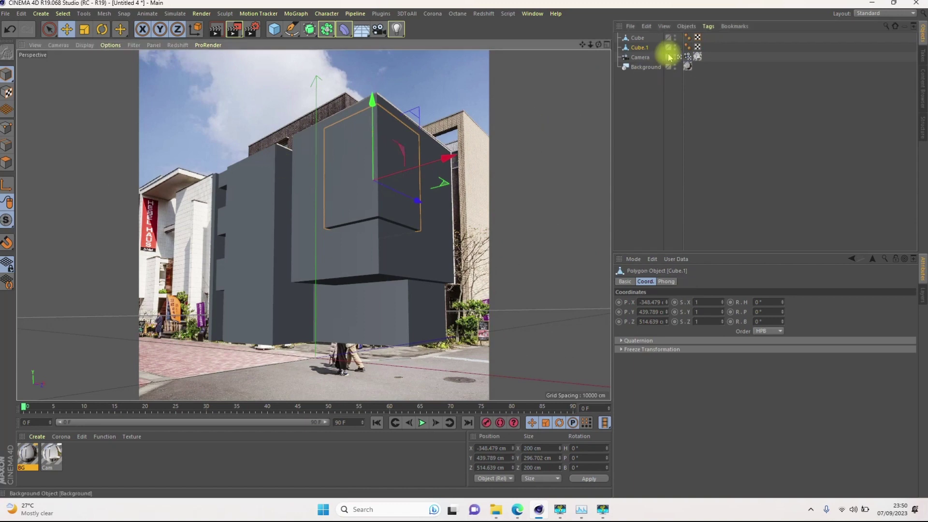
pyautogui.click(679, 57)
pyautogui.keyDown('alt'); pyautogui.moveTo(384, 188); pyautogui.dragTo(331, 201); pyautogui.keyUp('alt')
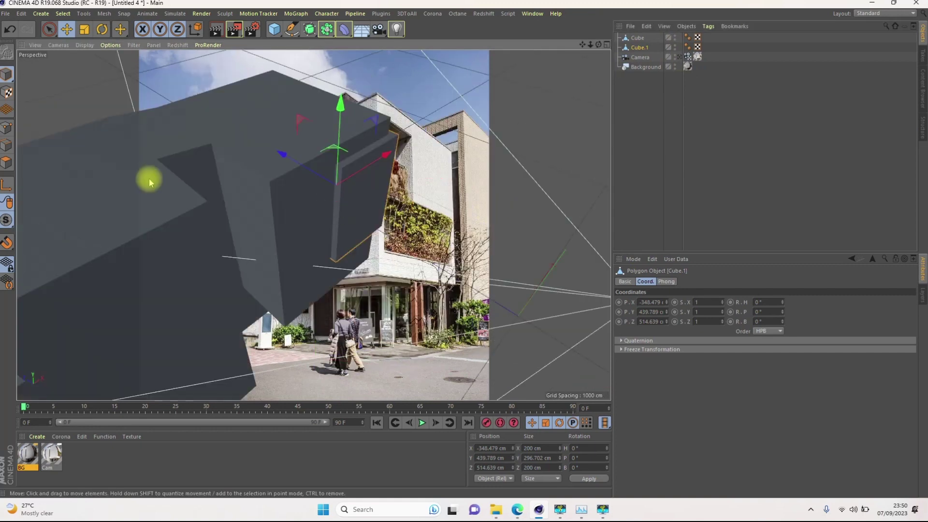
pyautogui.click(7, 167)
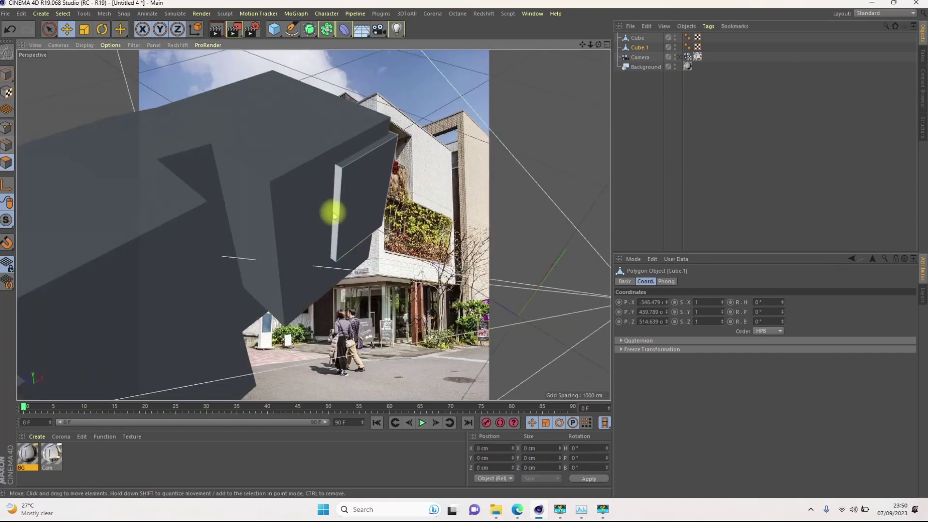
pyautogui.click(331, 251)
pyautogui.keyDown('alt'); pyautogui.moveTo(332, 251); pyautogui.dragTo(209, 214); pyautogui.keyUp('alt')
pyautogui.keyDown('alt'); pyautogui.moveTo(396, 171); pyautogui.dragTo(344, 189); pyautogui.keyUp('alt')
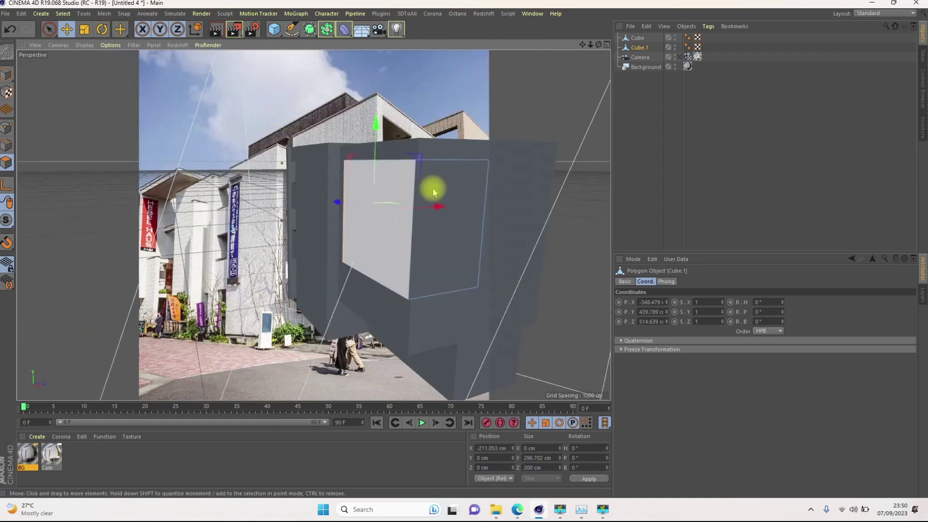
# Step: Select the two adjacent outer faces of the protruding cube that meet at the building's front corner
pyautogui.click(435, 196)
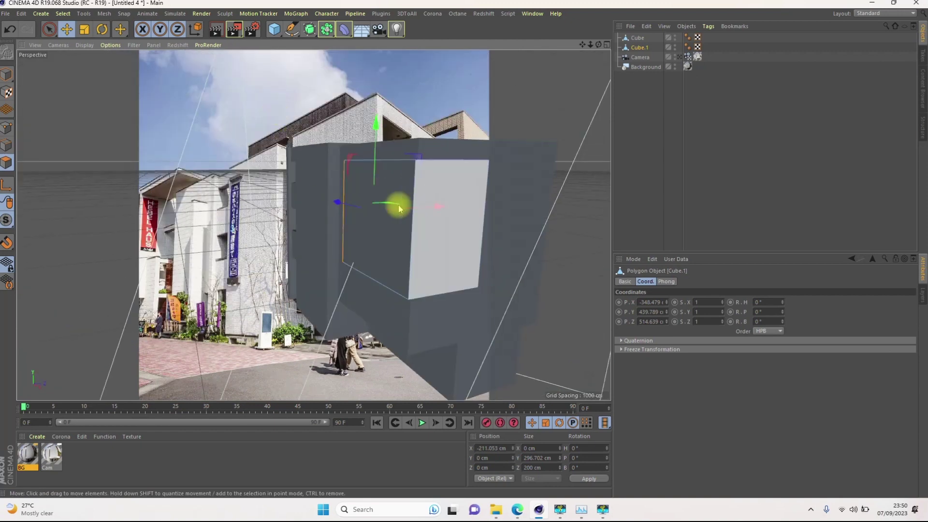
pyautogui.keyDown('shift'); pyautogui.click(370, 200); pyautogui.keyUp('shift')
# Step: Try insetting the two selected corner faces by about 10.7 cm with Extrude Inner, and undo the inset
pyautogui.press('i')
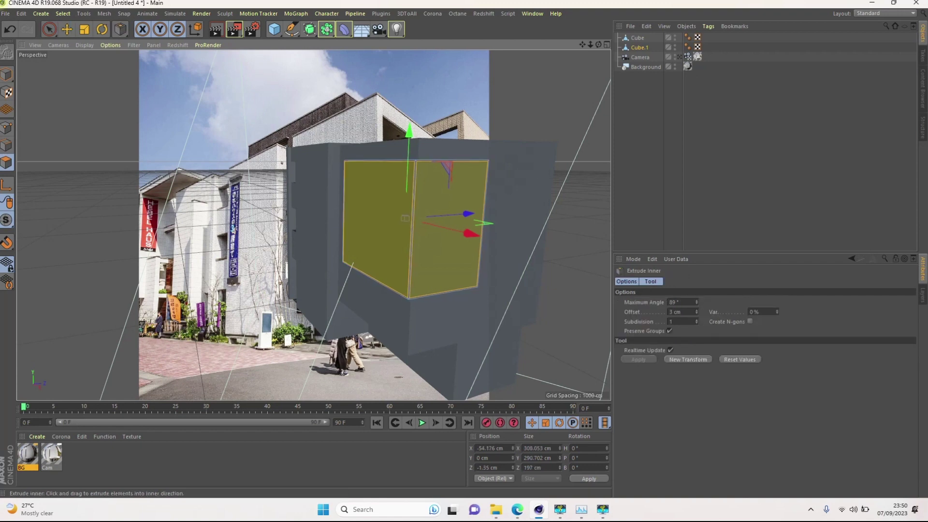
pyautogui.moveTo(372, 208); pyautogui.dragTo(344, 207)
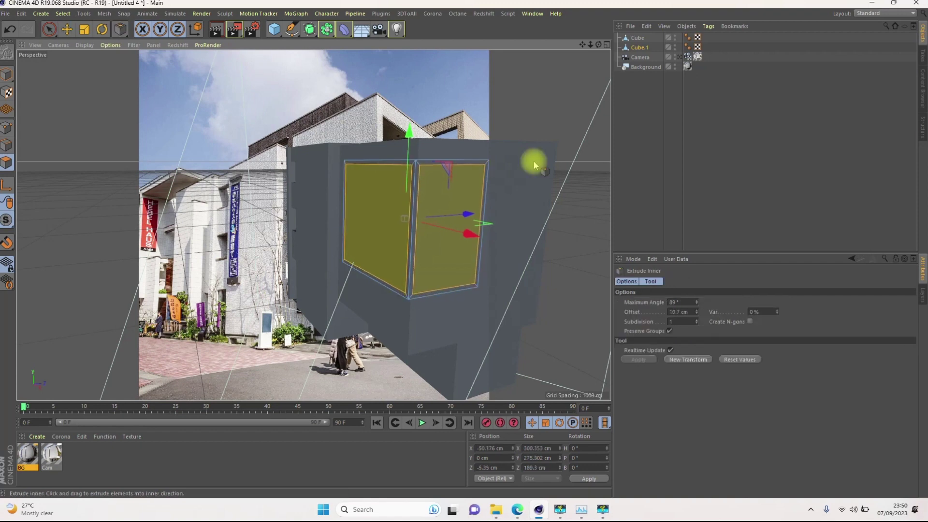
pyautogui.hotkey('ctrl', 'z')
pyautogui.hotkey('ctrl', 'z')
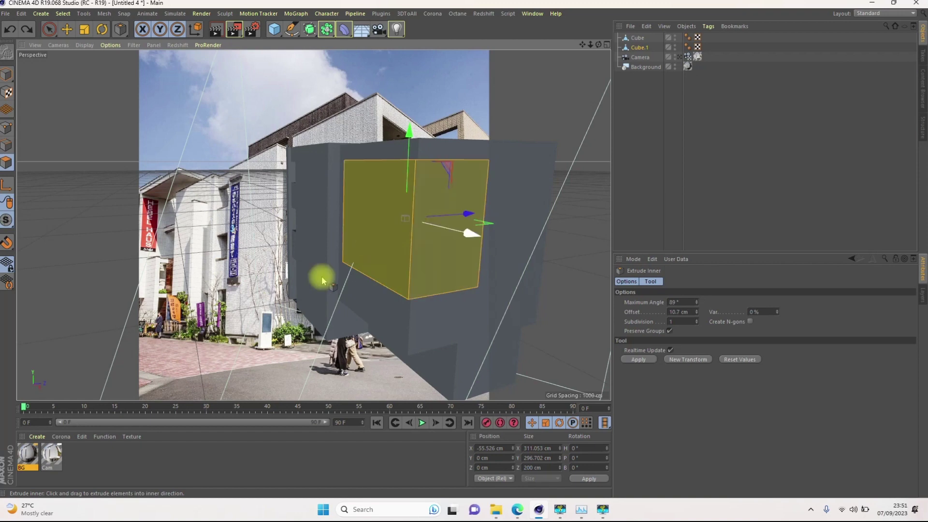
# Step: Inset the two corner faces as one group with Extrude Inner at a 91° maximum angle, by about 8.1 cm and a further 2.4 cm
pyautogui.rightClick(510, 94)
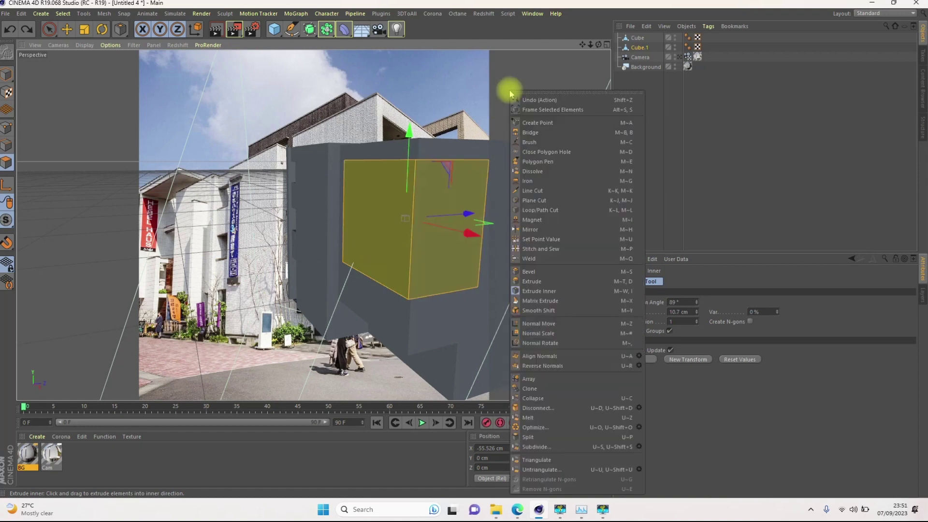
pyautogui.click(535, 291)
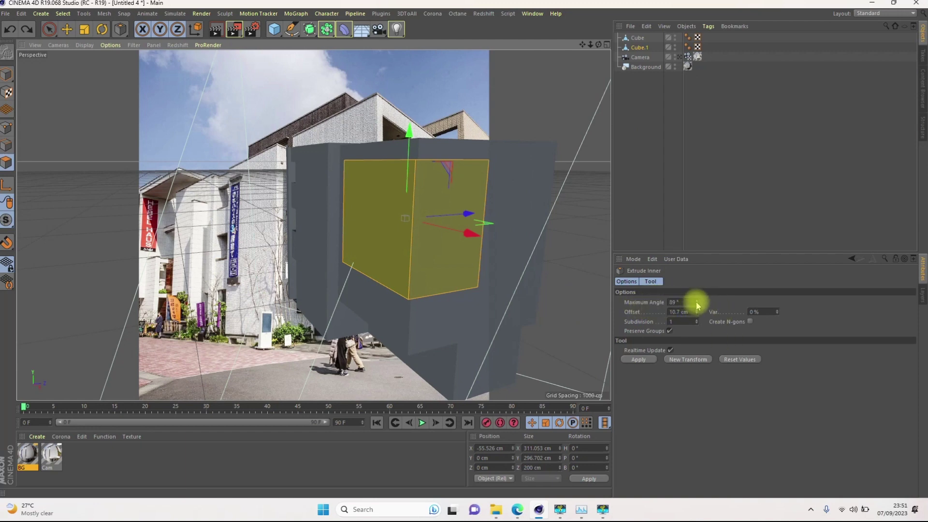
pyautogui.moveTo(696, 303); pyautogui.dragTo(696, 301)
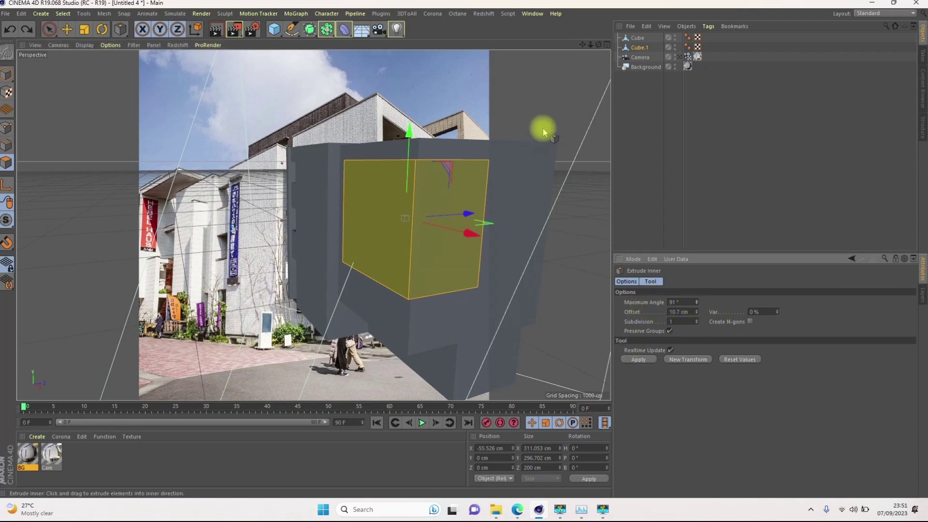
pyautogui.moveTo(417, 227); pyautogui.dragTo(431, 227)
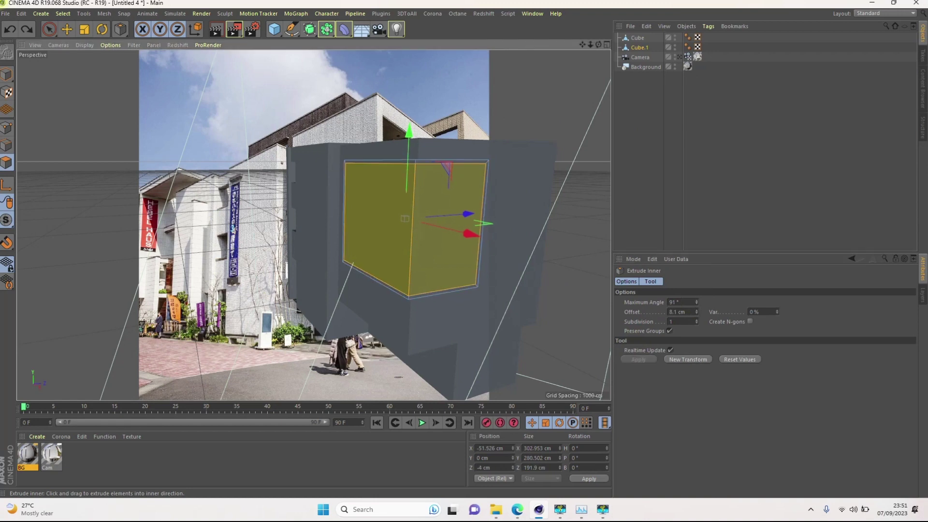
pyautogui.scroll(5, 487, 171)
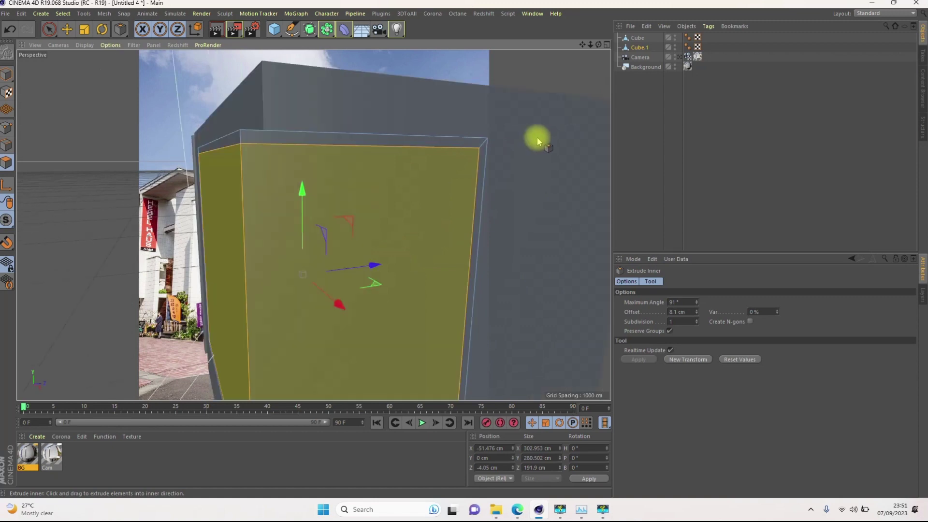
pyautogui.moveTo(387, 227); pyautogui.dragTo(391, 227)
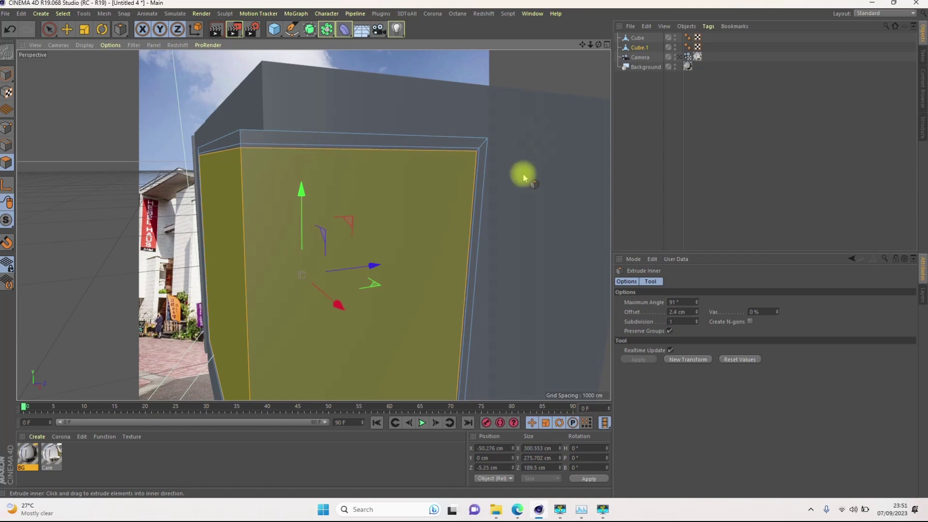
# Step: Loop-select the narrow ring between the two insets and extrude it inward by -4 cm to form a groove
pyautogui.press('u')
pyautogui.press('l')
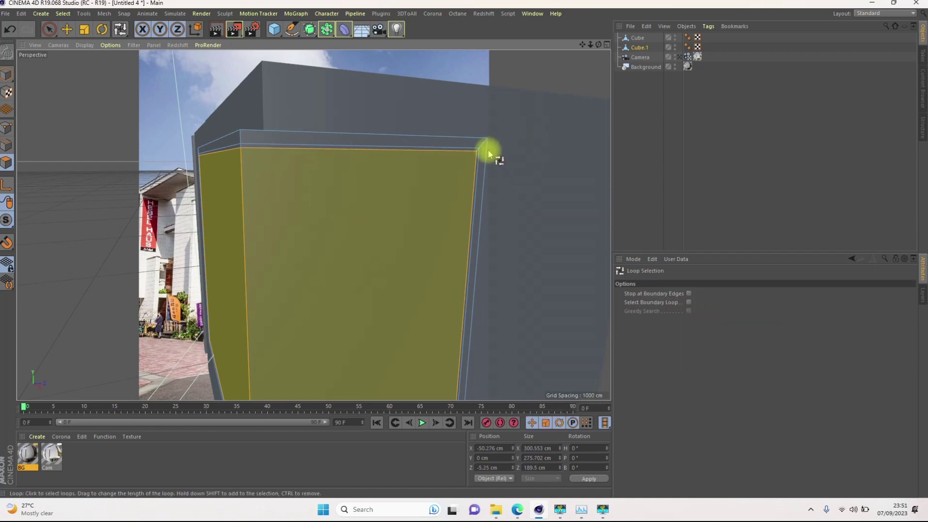
pyautogui.scroll(5, 488, 149)
pyautogui.scroll(3, 484, 150)
pyautogui.click(496, 168)
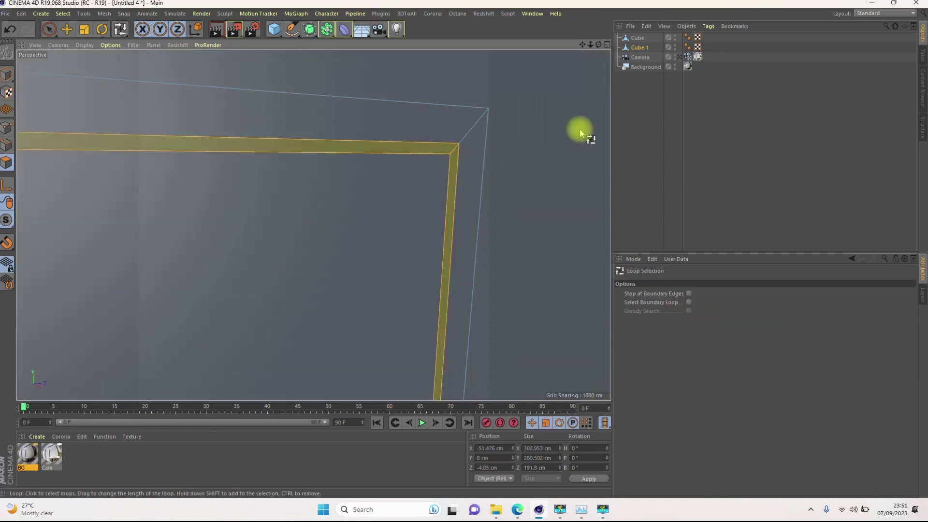
pyautogui.press('d')
pyautogui.moveTo(545, 136); pyautogui.dragTo(511, 152)
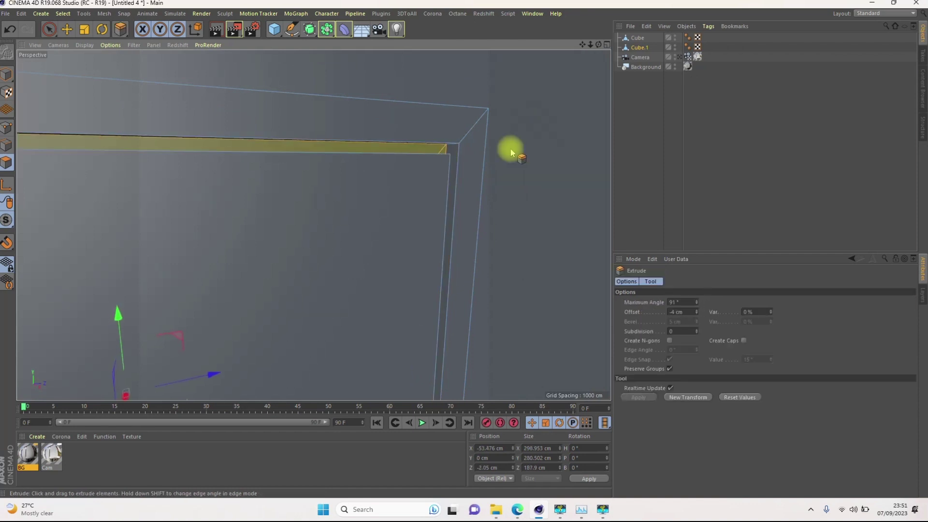
# Step: Return to the calibrated camera view, deselect the cube, and switch back to model mode with the Move tool
pyautogui.scroll(-6, 511, 152)
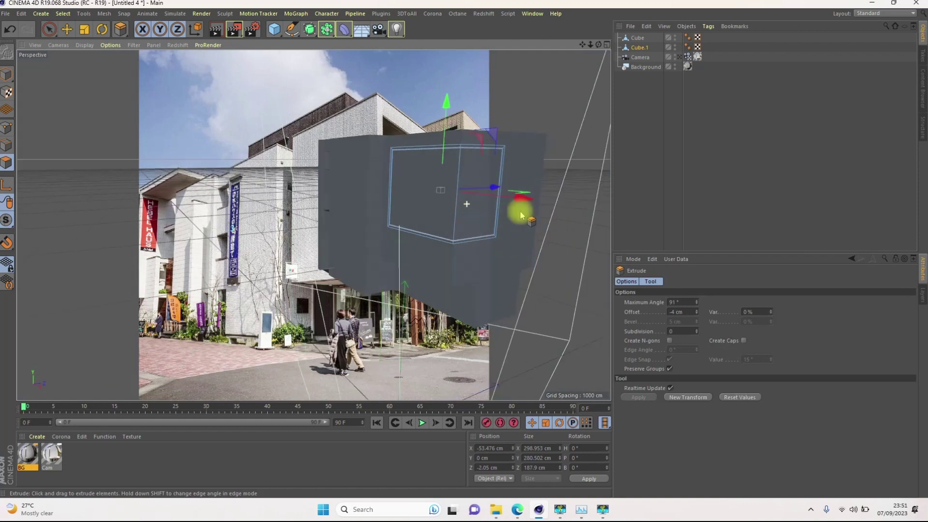
pyautogui.moveTo(520, 215)
pyautogui.keyDown('alt'); pyautogui.mouseDown()
pyautogui.moveTo(516, 203)
pyautogui.moveTo(482, 193)
pyautogui.moveTo(497, 215)
pyautogui.moveTo(516, 203)
pyautogui.mouseUp(); pyautogui.keyUp('alt')
pyautogui.click(679, 57)
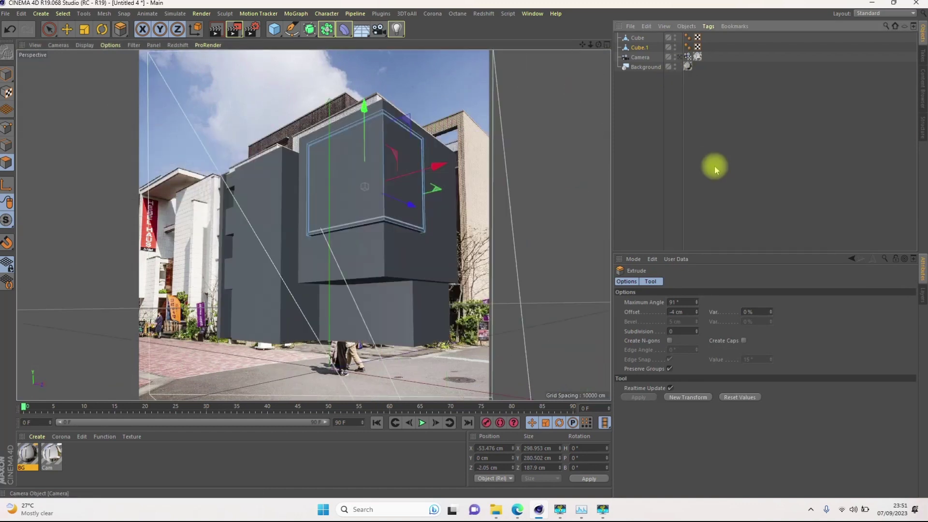
pyautogui.click(349, 191)
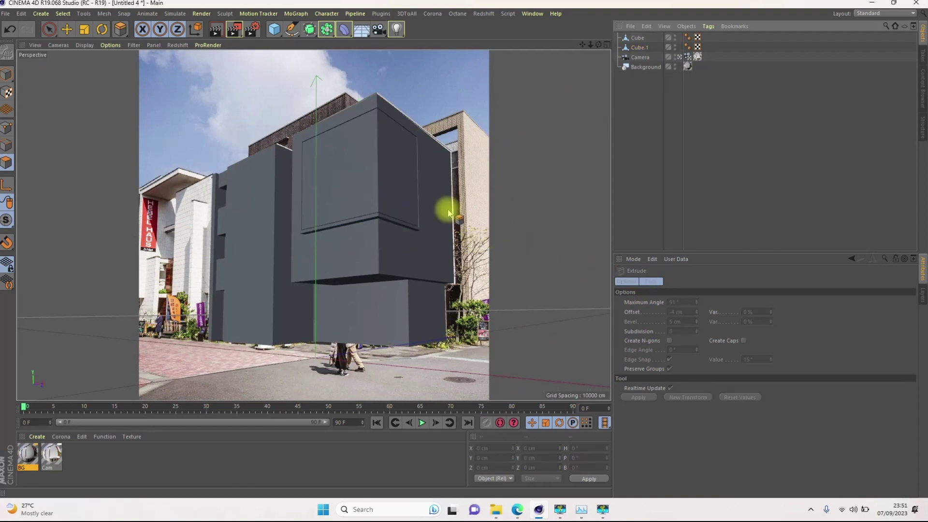
pyautogui.click(9, 75)
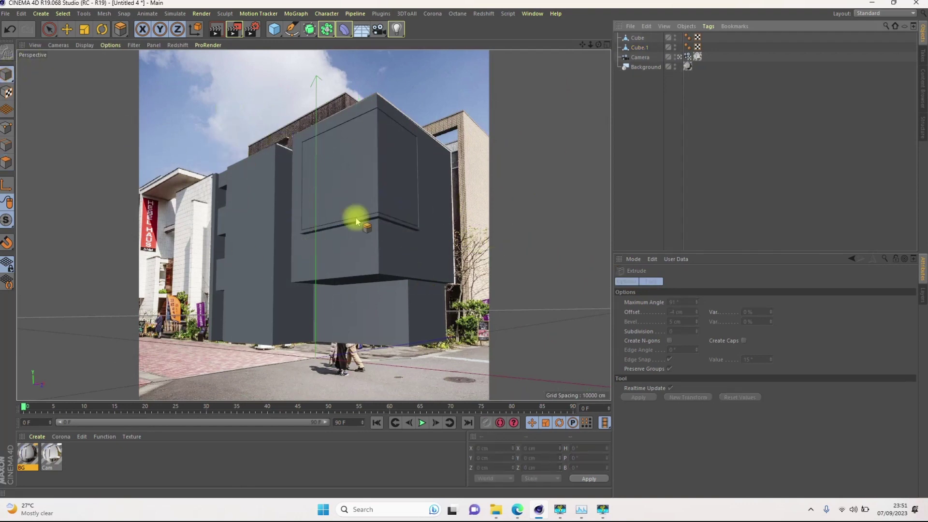
pyautogui.click(66, 30)
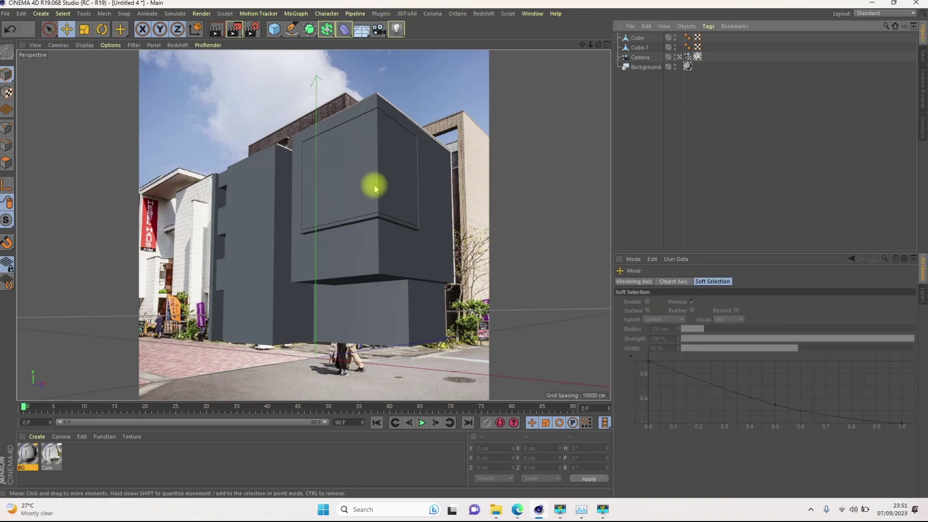
# Step: Leave the camera view, select the grooved cube from outside, and display the geometry with Gouraud shading and lines
pyautogui.click(679, 58)
pyautogui.keyDown('alt'); pyautogui.moveTo(414, 199); pyautogui.dragTo(458, 198); pyautogui.keyUp('alt')
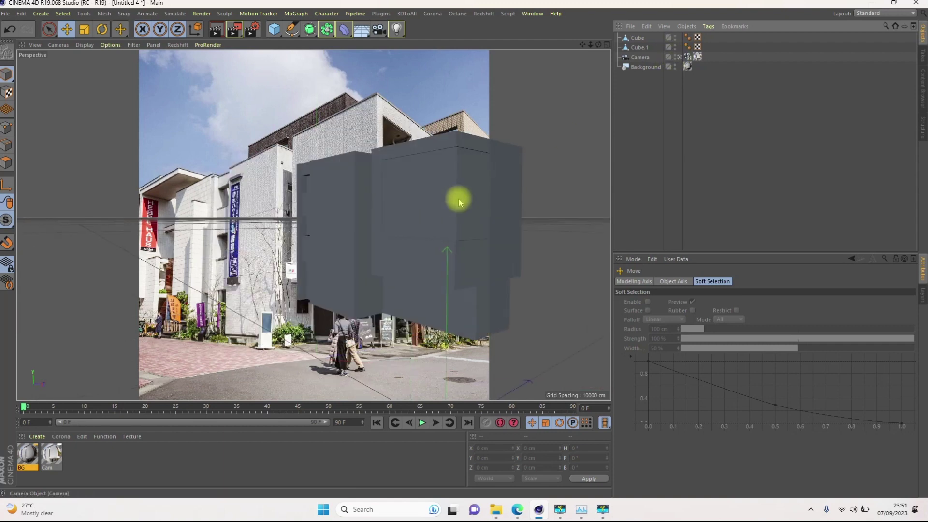
pyautogui.keyDown('alt'); pyautogui.moveTo(458, 189); pyautogui.dragTo(463, 161, button='right'); pyautogui.keyUp('alt')
pyautogui.keyDown('alt'); pyautogui.moveTo(462, 159); pyautogui.dragTo(457, 122); pyautogui.keyUp('alt')
pyautogui.click(472, 109)
pyautogui.press('n')
pyautogui.press('b')
pyautogui.moveTo(394, 186)
pyautogui.keyDown('alt'); pyautogui.mouseDown(button='middle')
pyautogui.moveTo(368, 194)
pyautogui.moveTo(362, 207)
pyautogui.mouseUp(button='middle'); pyautogui.keyUp('alt')
pyautogui.keyDown('alt'); pyautogui.moveTo(394, 192); pyautogui.dragTo(357, 227); pyautogui.keyUp('alt')
# Step: Bevel the vertical corner edge of the grooved panel in edge mode, with an offset of about 15.45 cm and 3 subdivisions
pyautogui.click(7, 145)
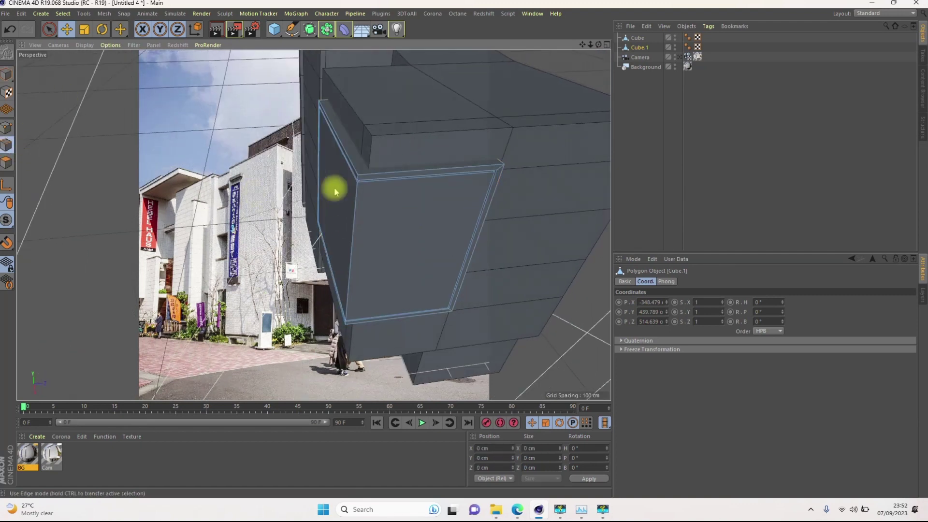
pyautogui.click(354, 216)
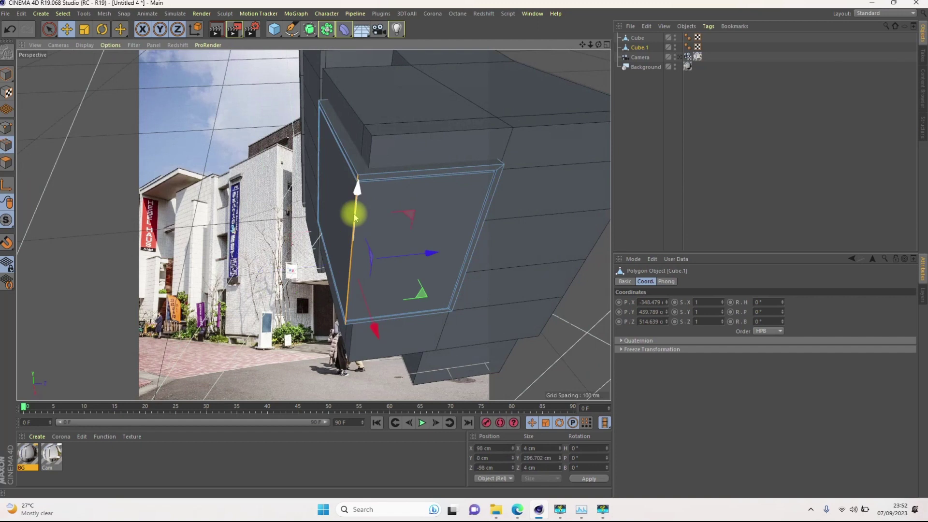
pyautogui.keyDown('alt'); pyautogui.moveTo(442, 192); pyautogui.dragTo(470, 140); pyautogui.keyUp('alt')
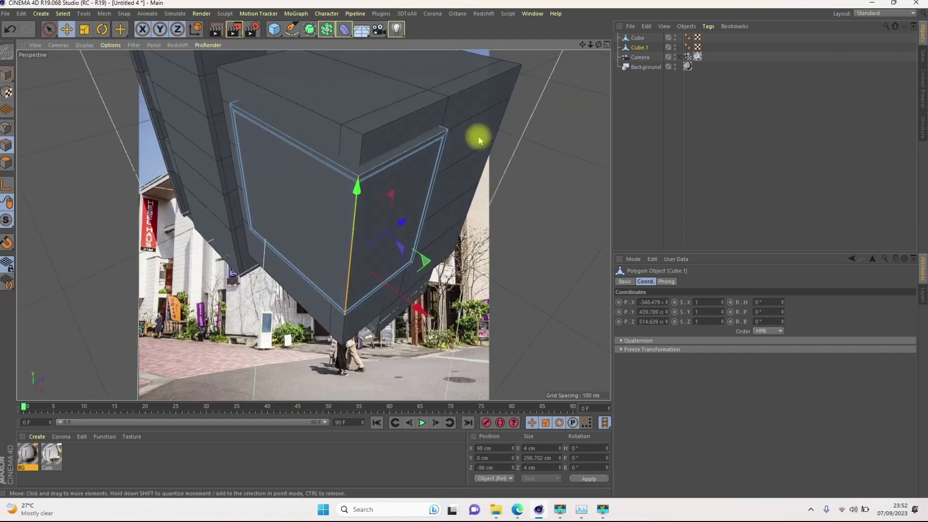
pyautogui.rightClick(477, 136)
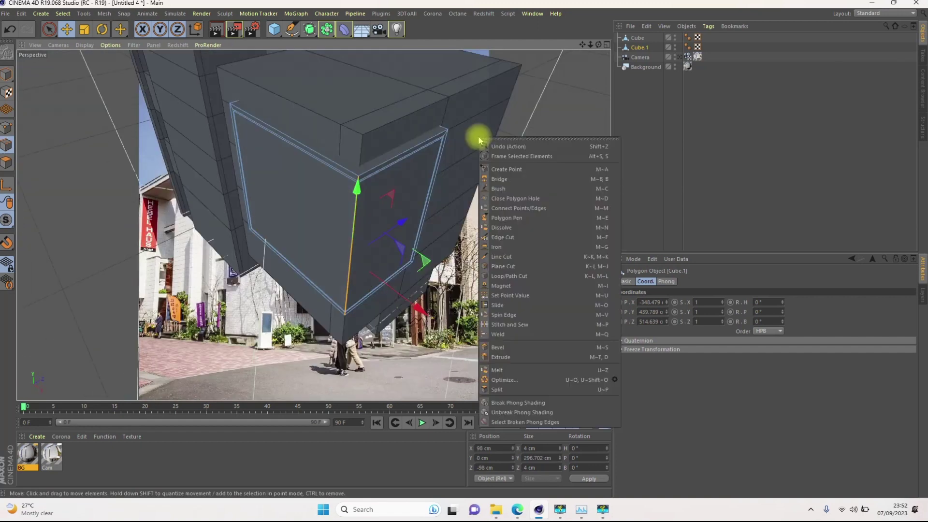
pyautogui.click(497, 347)
pyautogui.moveTo(357, 225); pyautogui.dragTo(361, 223)
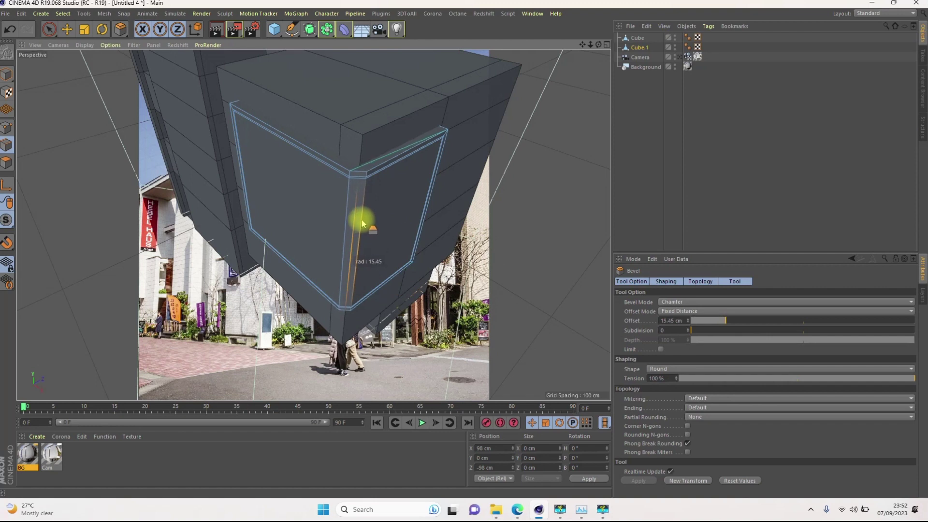
pyautogui.moveTo(362, 223); pyautogui.dragTo(362, 223)
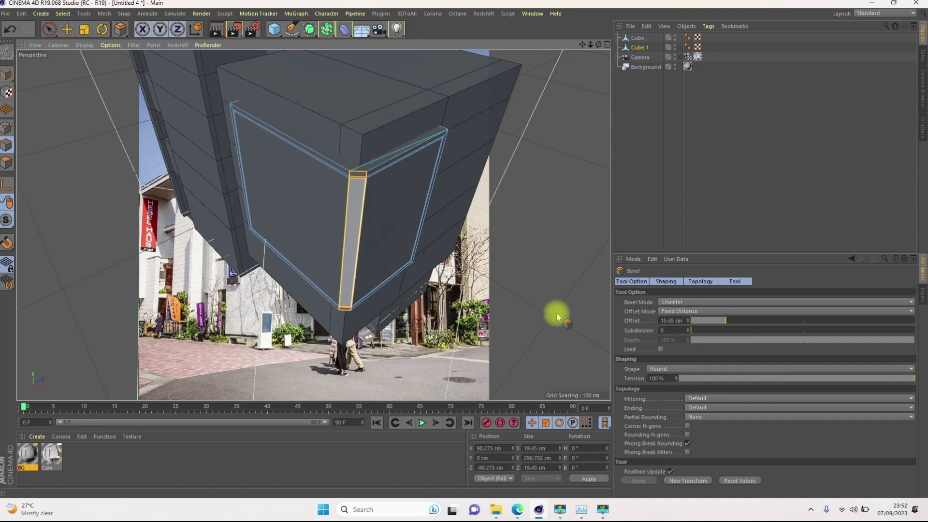
pyautogui.click(688, 329)
pyautogui.click(688, 329)
pyautogui.click(688, 329)
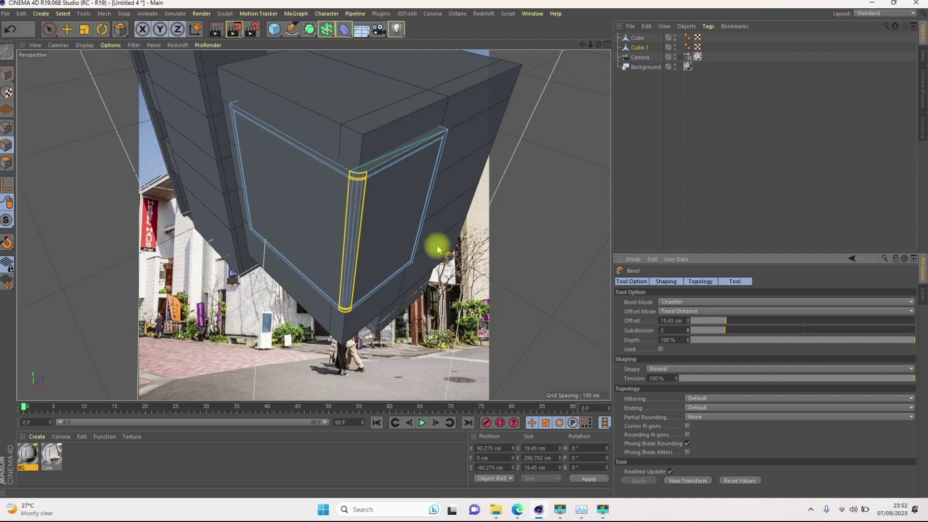
pyautogui.keyDown('alt'); pyautogui.moveTo(385, 215); pyautogui.dragTo(538, 145); pyautogui.keyUp('alt')
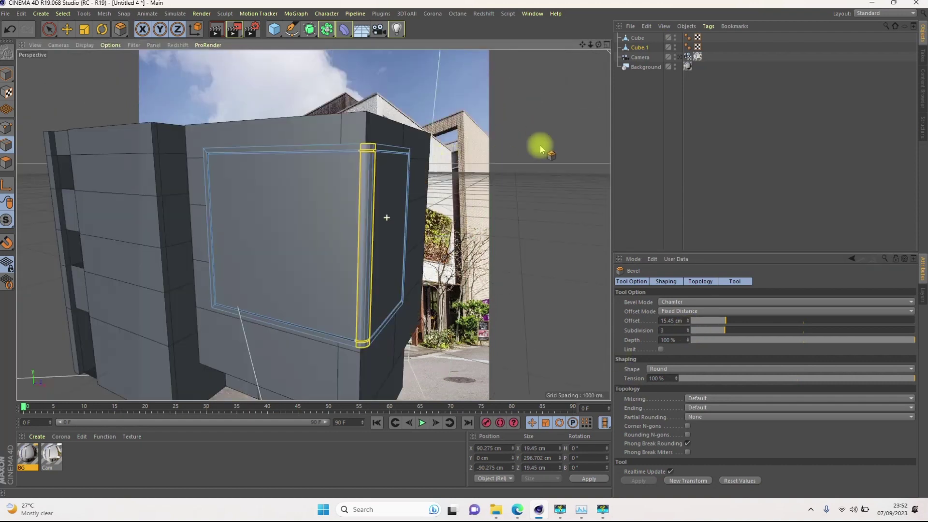
# Step: Look through the calibrated camera again, deselect everything, and return to model mode with the Move tool
pyautogui.click(688, 57)
pyautogui.click(690, 227)
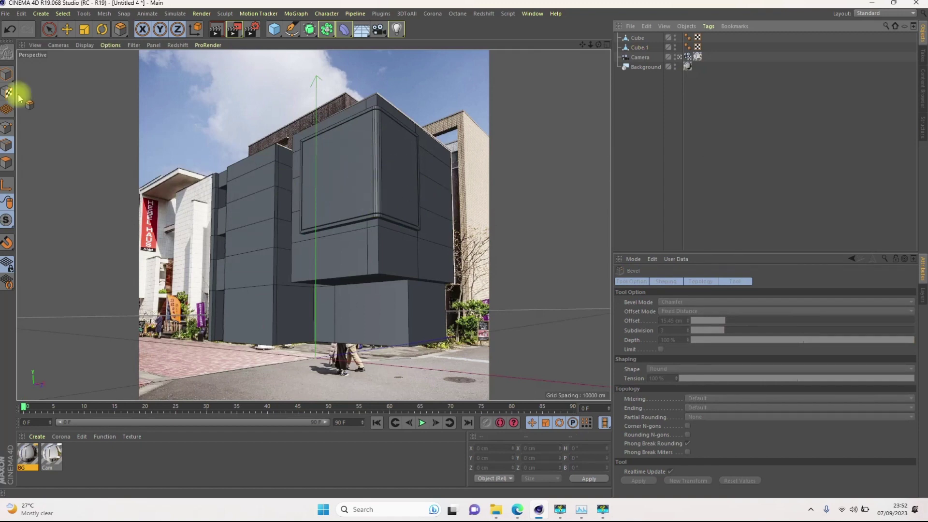
pyautogui.click(66, 29)
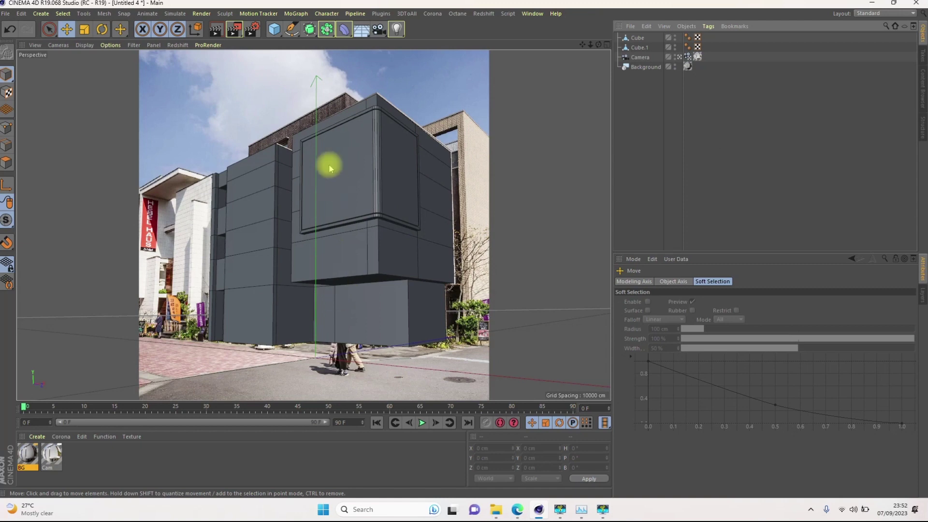
# Step: Add a plane as the ground and scale it up uniformly to about 4988 cm per side
pyautogui.click(274, 29)
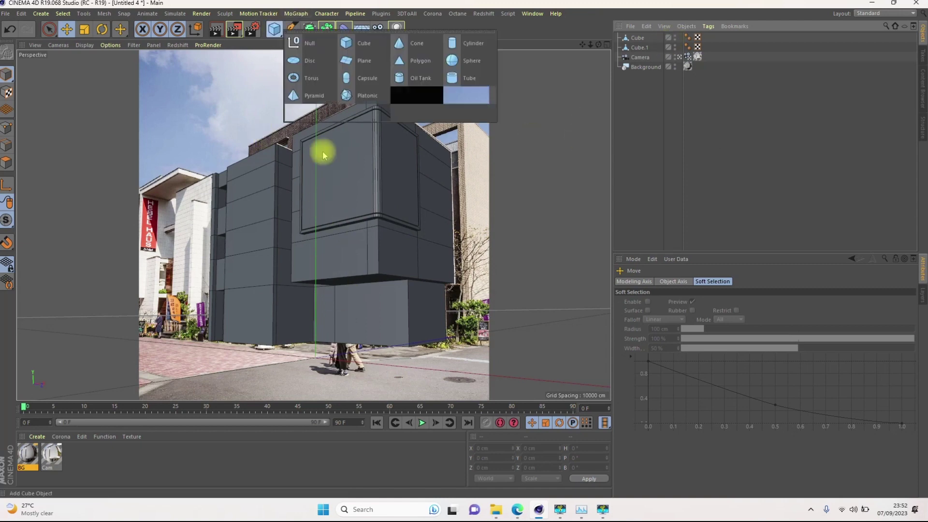
pyautogui.click(361, 62)
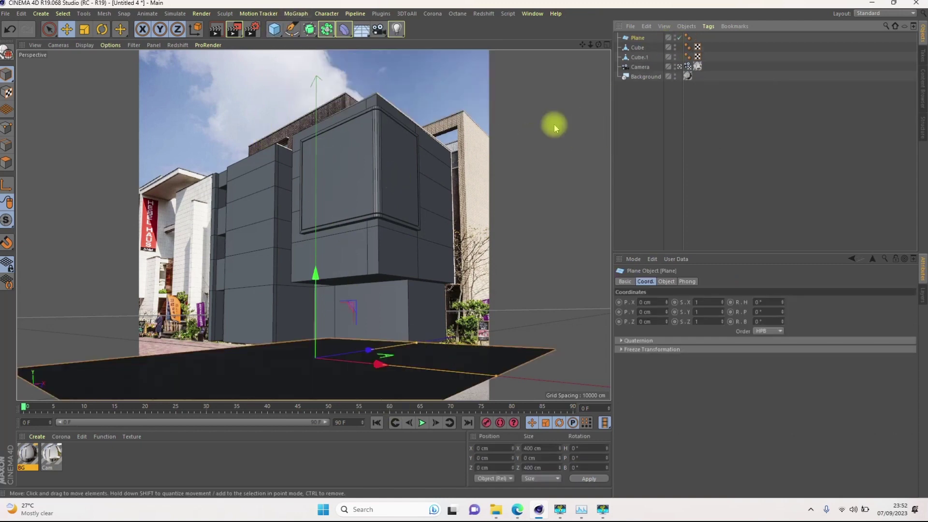
pyautogui.press('t')
pyautogui.moveTo(261, 328); pyautogui.dragTo(606, 244)
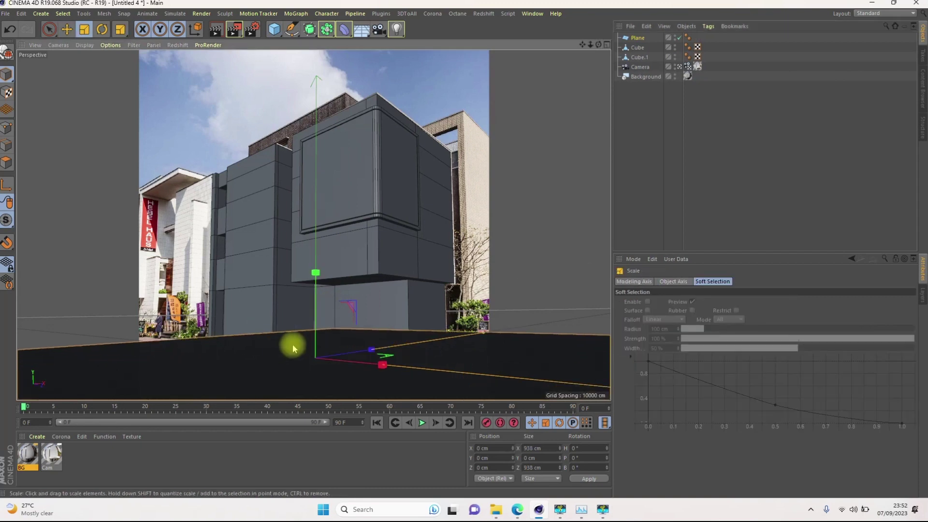
pyautogui.moveTo(549, 231); pyautogui.dragTo(131, 315)
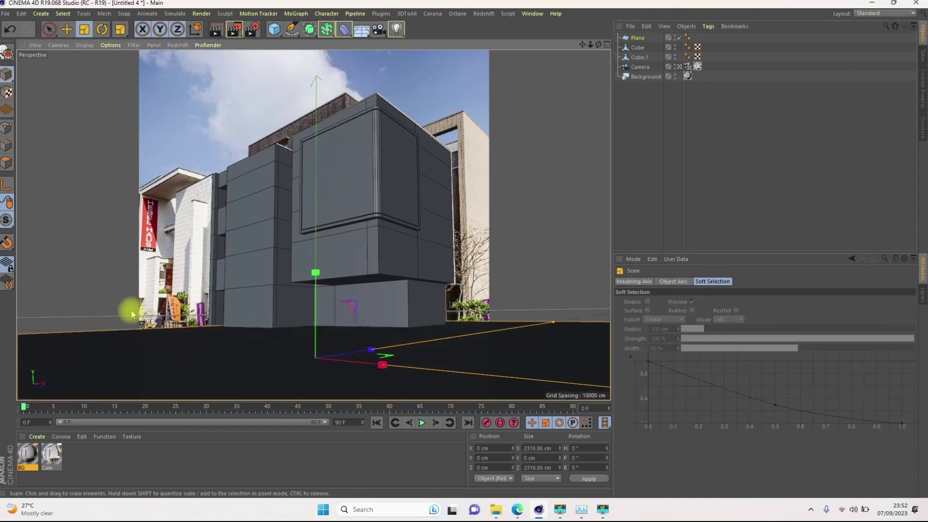
pyautogui.moveTo(529, 207); pyautogui.dragTo(526, 235)
# Step: Lower the ground plane to the building's base at about Y -56.5 cm, check it from outside the camera, and deselect it
pyautogui.press('e')
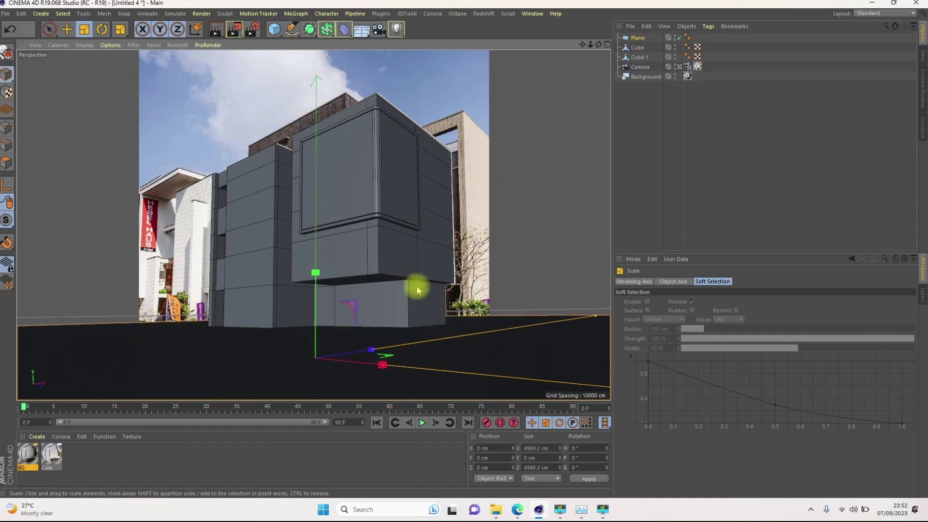
pyautogui.moveTo(315, 273); pyautogui.dragTo(333, 333)
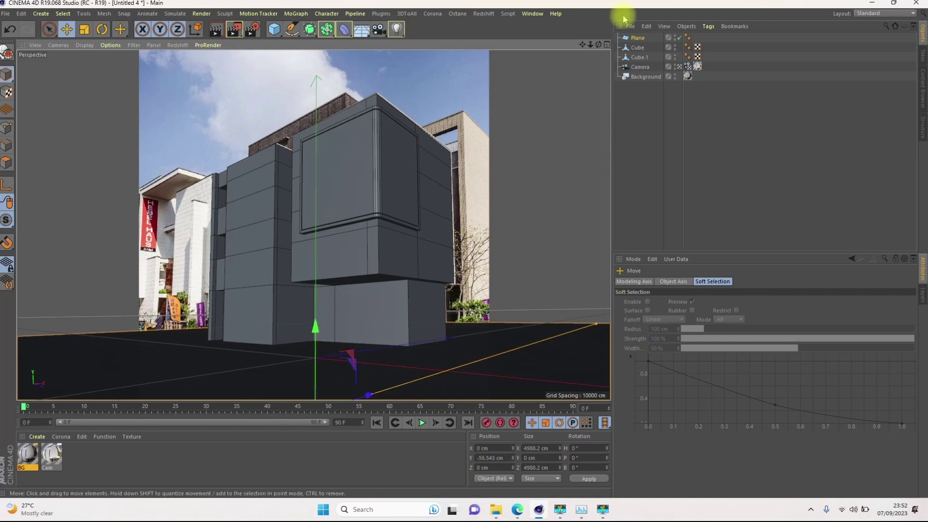
pyautogui.click(669, 67)
pyautogui.keyDown('alt'); pyautogui.moveTo(311, 244); pyautogui.dragTo(334, 260); pyautogui.keyUp('alt')
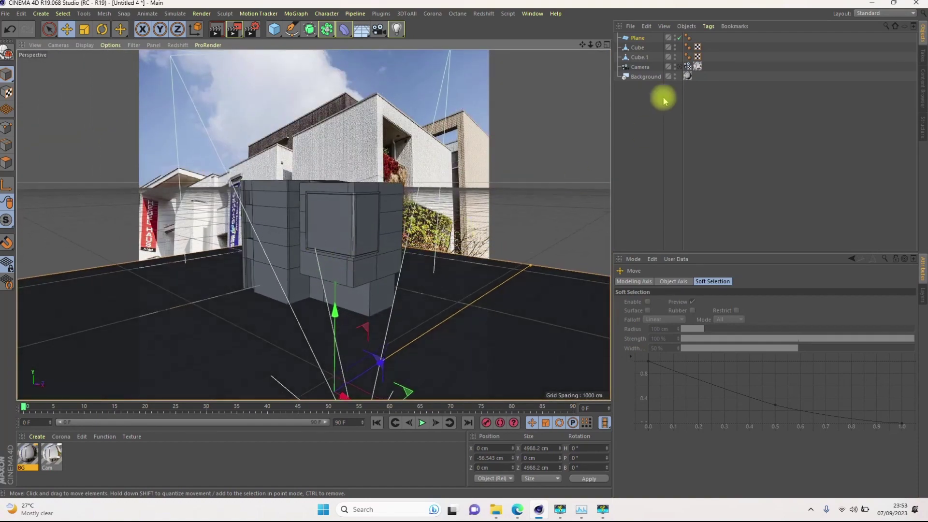
pyautogui.click(680, 67)
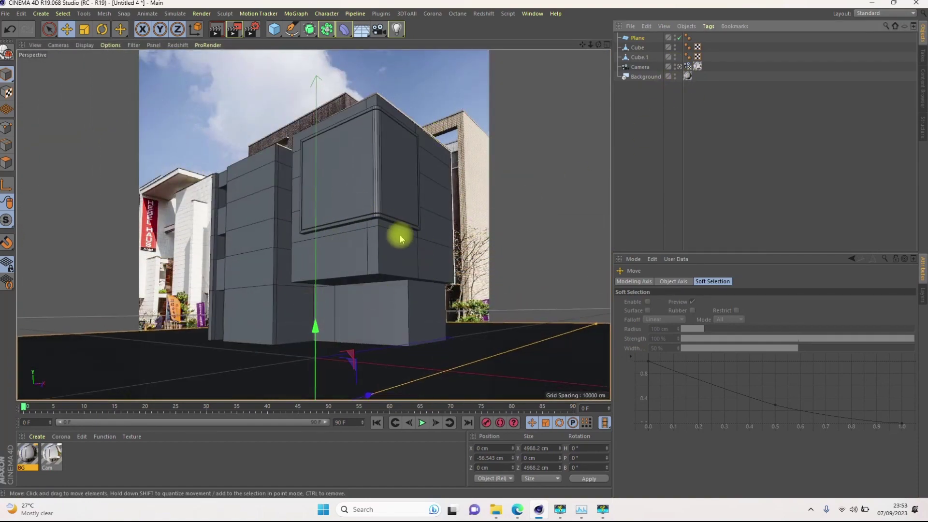
pyautogui.click(775, 133)
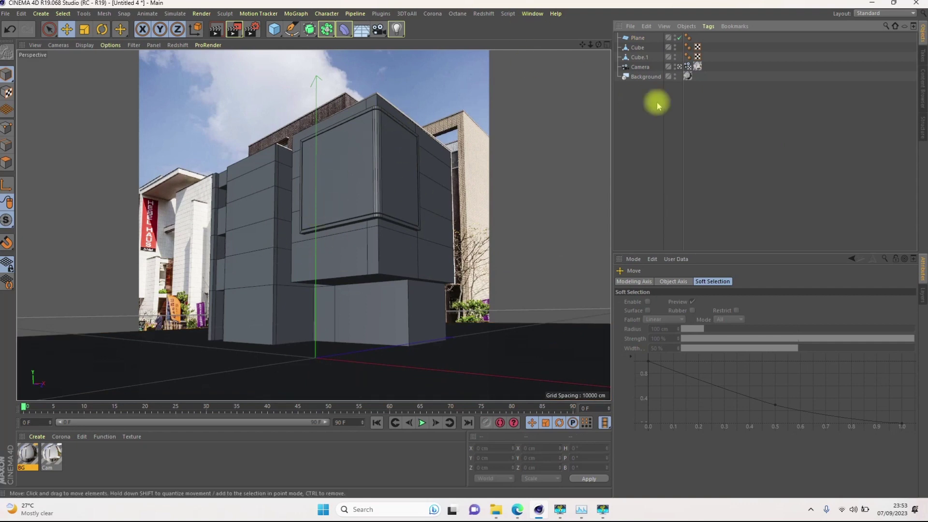
# Step: Switch the renderer to Redshift and display its advanced settings
pyautogui.click(253, 29)
pyautogui.click(105, 30)
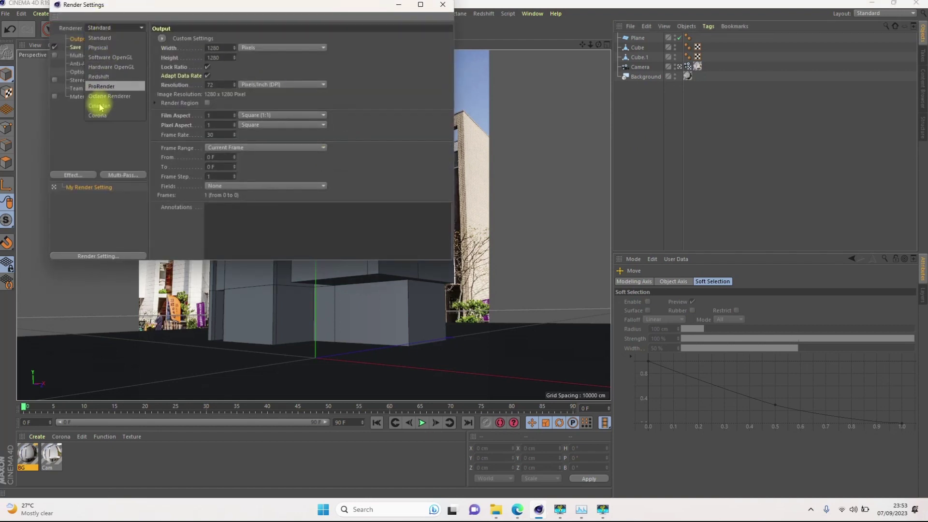
pyautogui.click(96, 83)
pyautogui.click(98, 31)
pyautogui.click(137, 106)
pyautogui.click(79, 56)
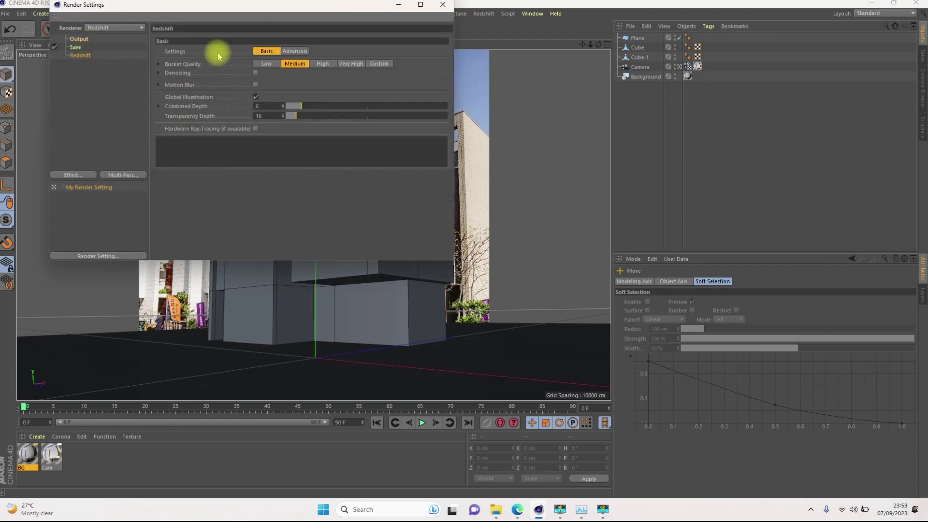
pyautogui.click(293, 51)
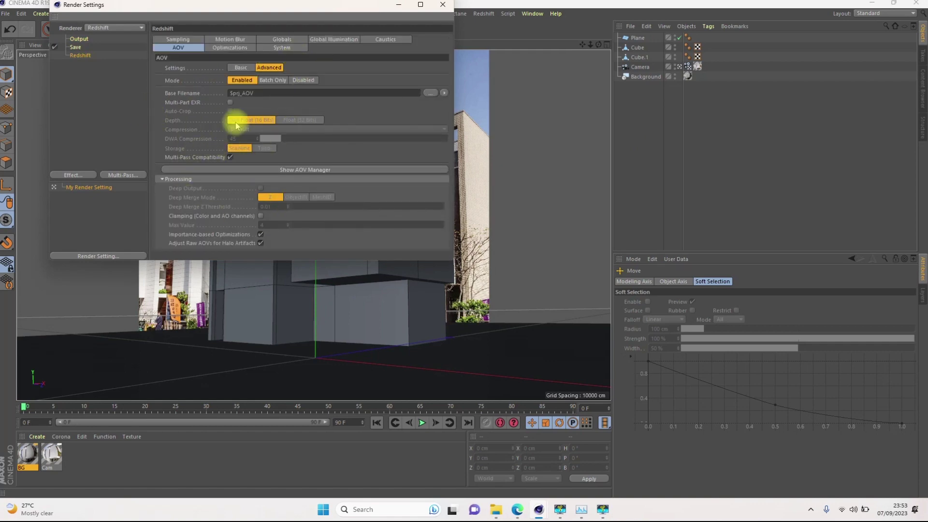
pyautogui.click(442, 5)
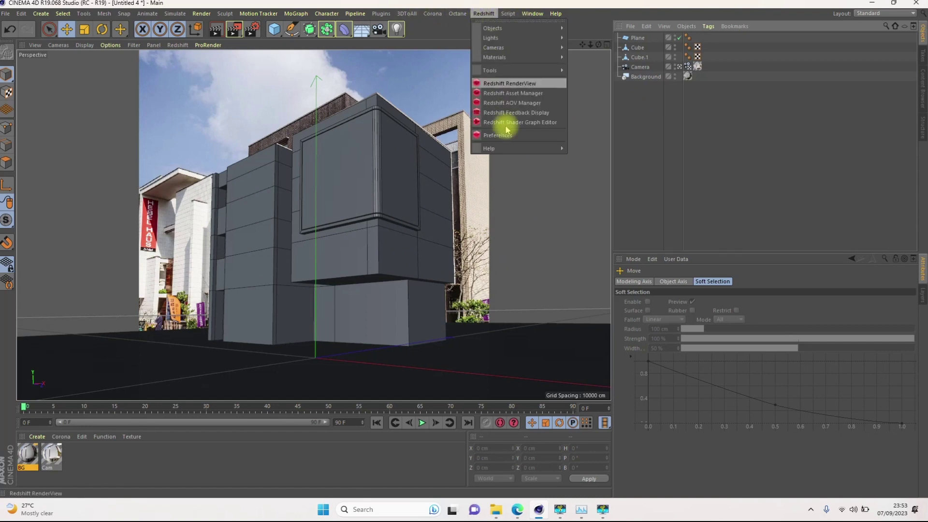
# Step: Open the Redshift RenderView, clear its frame buffer, and preview the whole building in a live progressive render
pyautogui.click(505, 83)
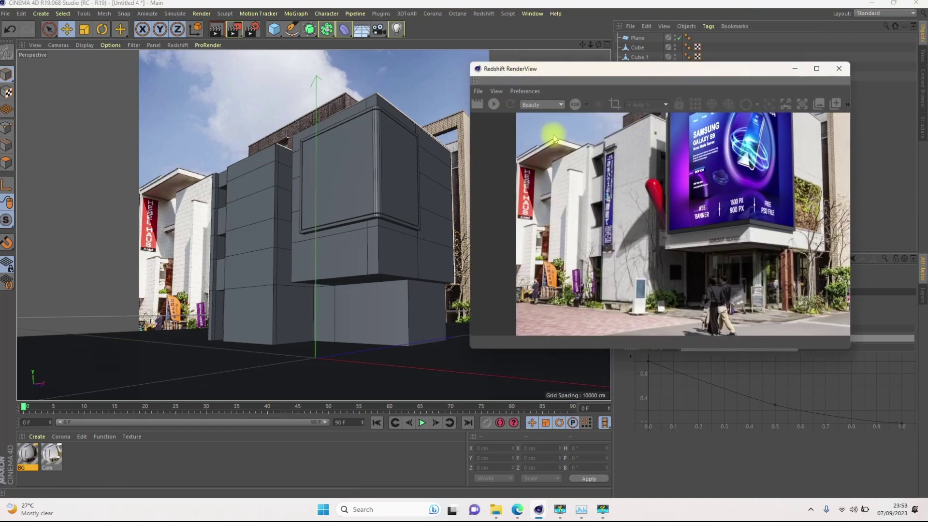
pyautogui.click(492, 92)
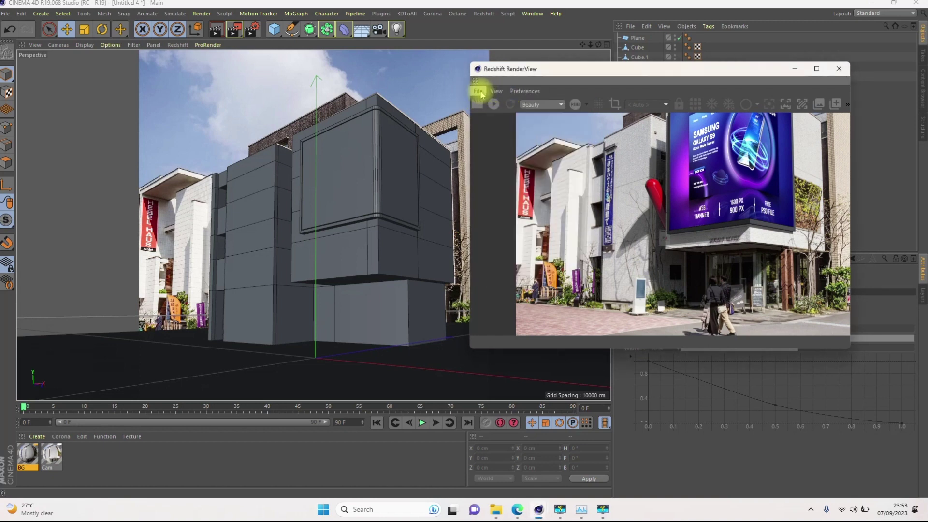
pyautogui.click(496, 91)
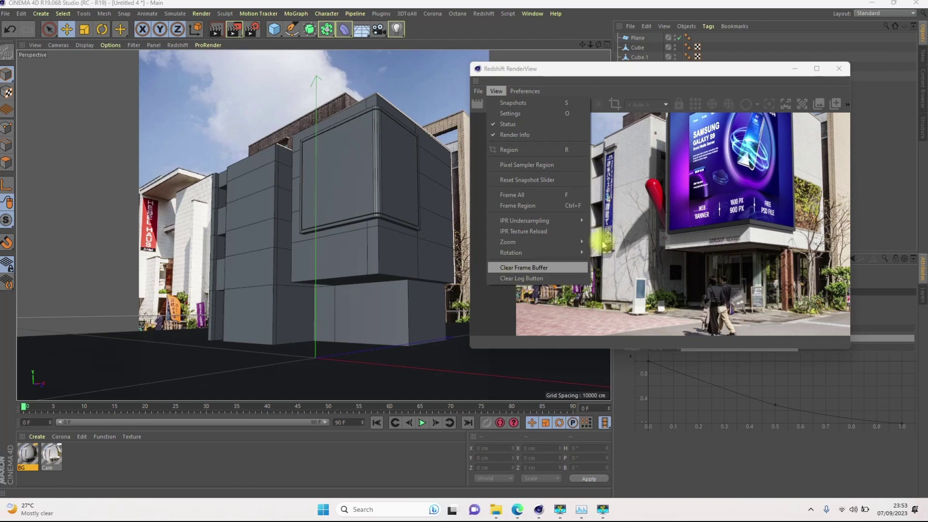
pyautogui.click(516, 268)
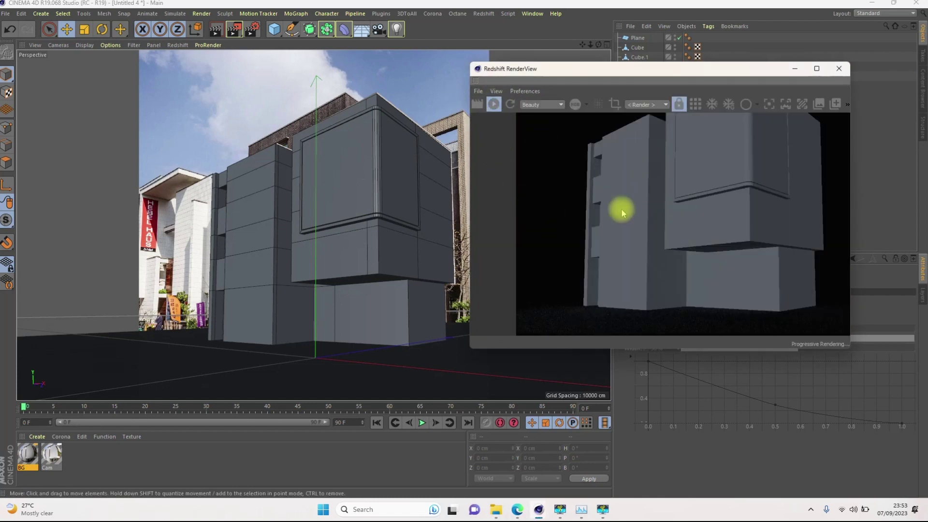
pyautogui.scroll(-5, 643, 234)
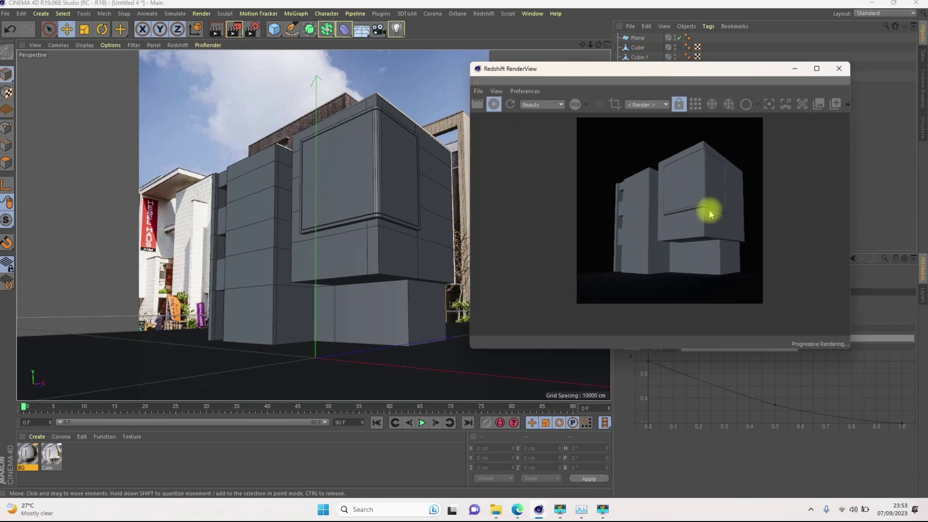
pyautogui.scroll(4, 694, 191)
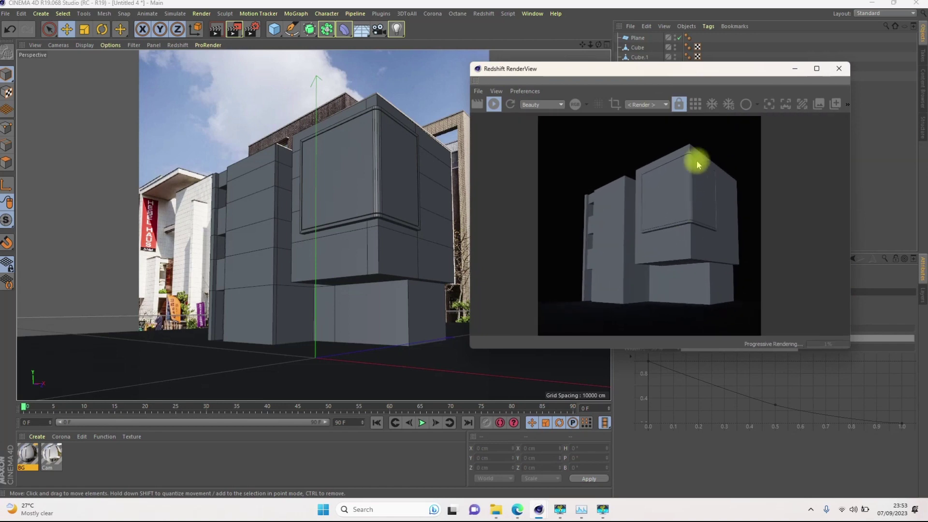
pyautogui.scroll(-2, 696, 161)
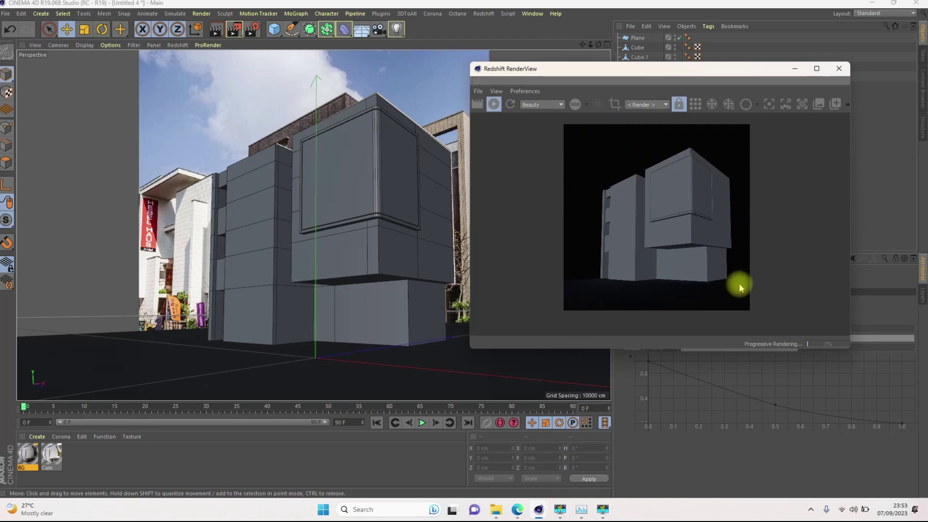
# Step: Group the plane and both cubes under one null and hide the group in the viewport and the render
pyautogui.moveTo(679, 74); pyautogui.dragTo(600, 231)
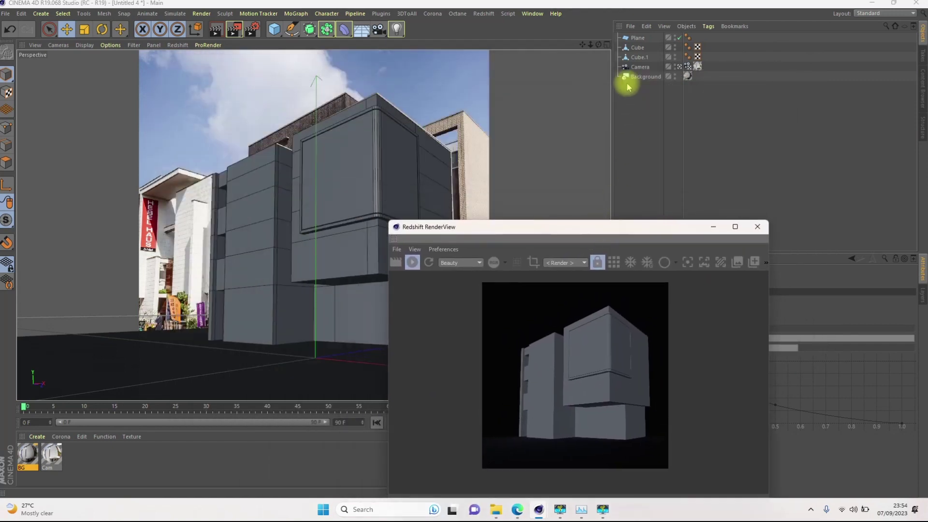
pyautogui.click(640, 57)
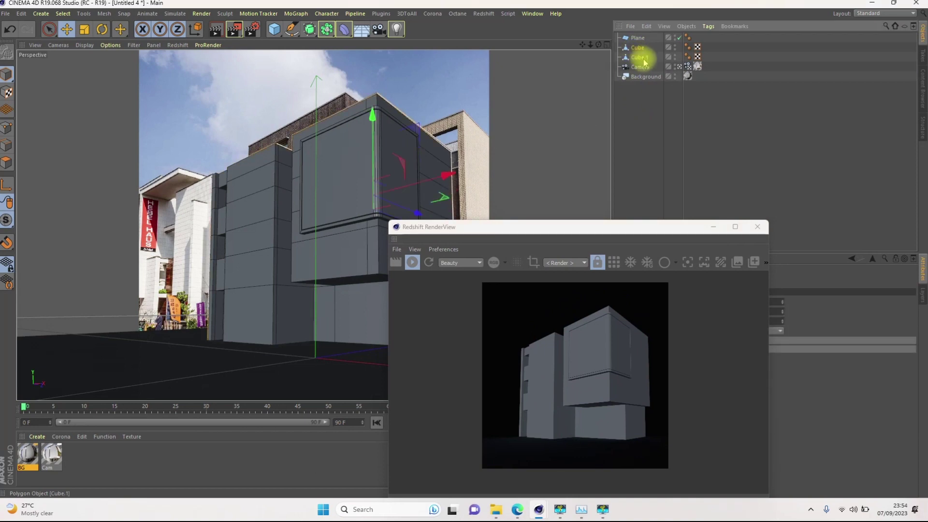
pyautogui.keyDown('shift'); pyautogui.click(634, 43); pyautogui.keyUp('shift')
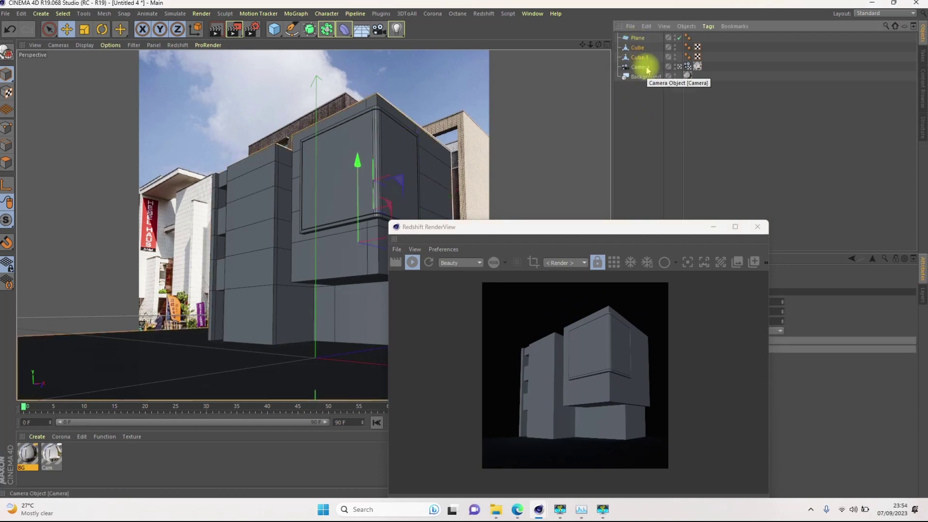
pyautogui.hotkey('alt', 'g')
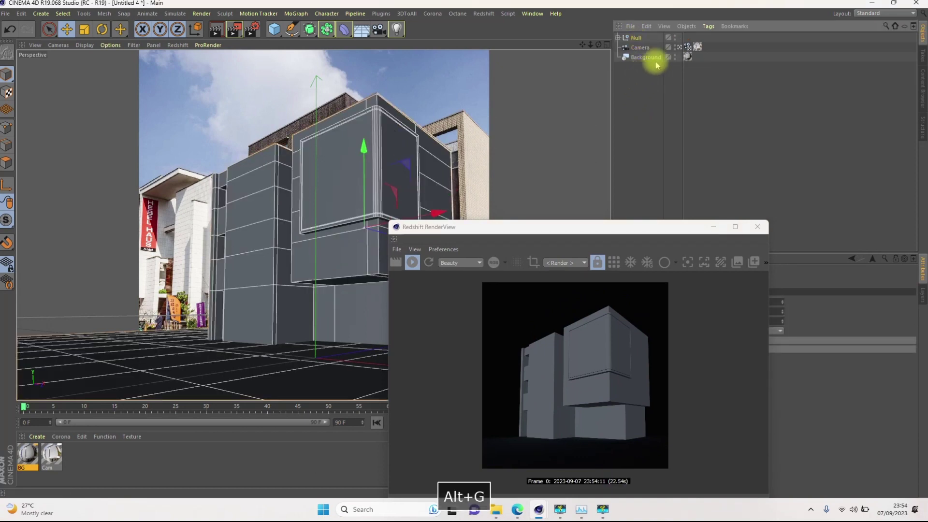
pyautogui.keyDown('alt'); pyautogui.doubleClick(675, 38); pyautogui.keyUp('alt')
pyautogui.moveTo(520, 230); pyautogui.dragTo(649, 134)
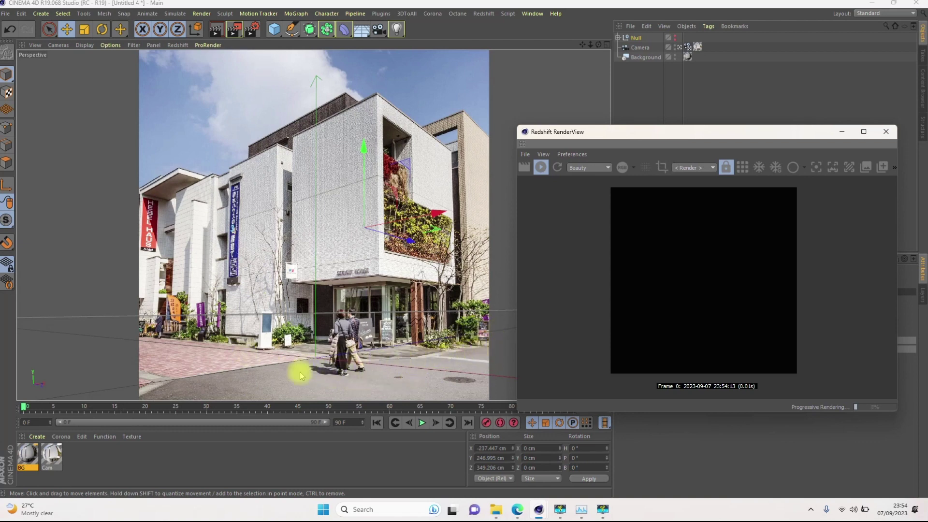
# Step: Add a Redshift Infinite Light and make the null group of building geometry visible again in the viewport and render
pyautogui.moveTo(709, 135); pyautogui.dragTo(290, 102)
pyautogui.click(483, 14)
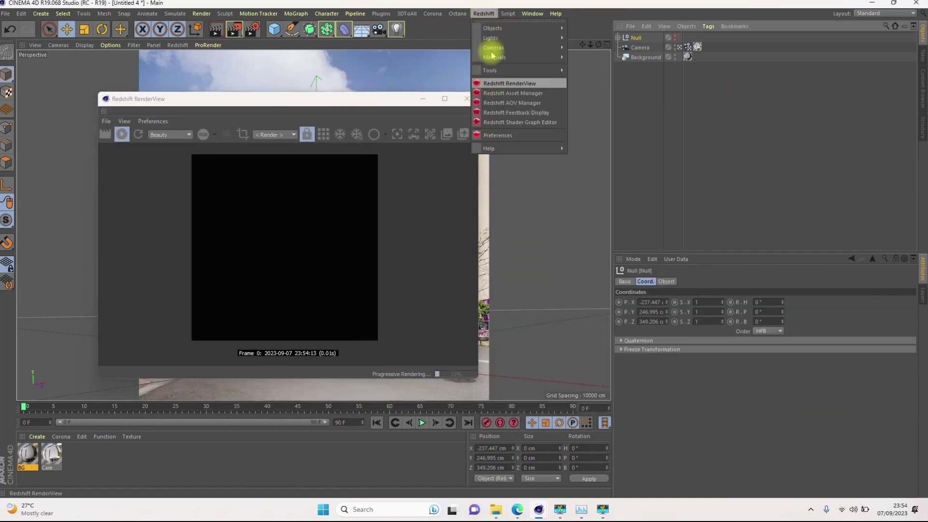
pyautogui.moveTo(493, 39)
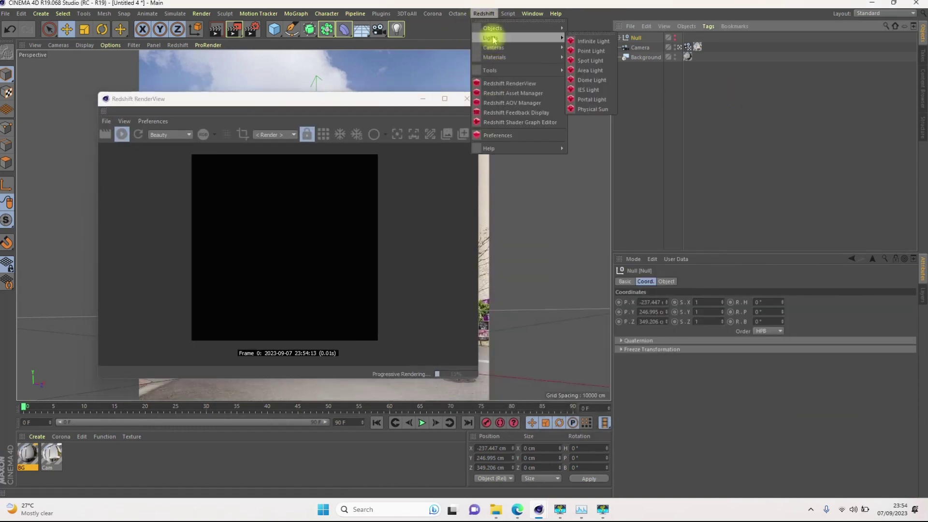
pyautogui.click(594, 41)
pyautogui.moveTo(387, 101); pyautogui.dragTo(764, 86)
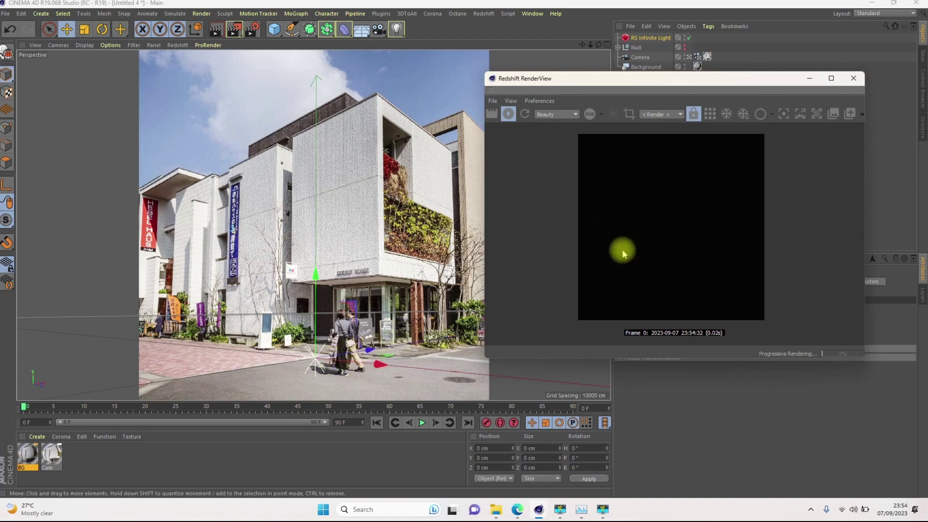
pyautogui.click(690, 119)
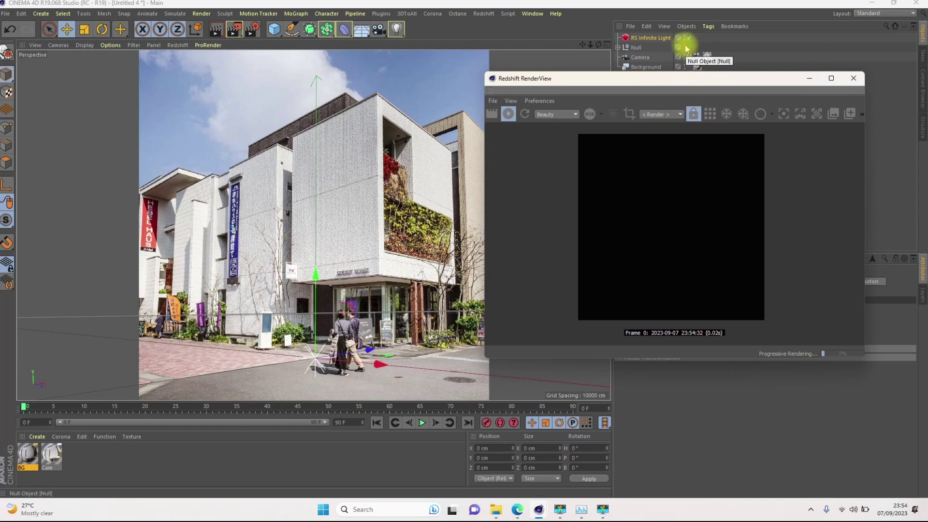
pyautogui.click(685, 48)
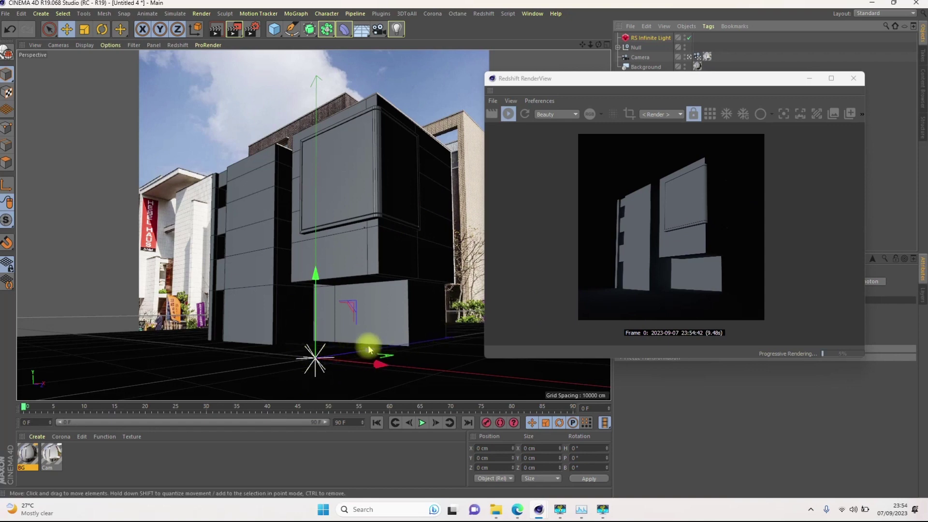
# Step: Rotate the infinite light to a heading of about 72.1° and a pitch of about -13.3°
pyautogui.click(278, 366)
pyautogui.press('r')
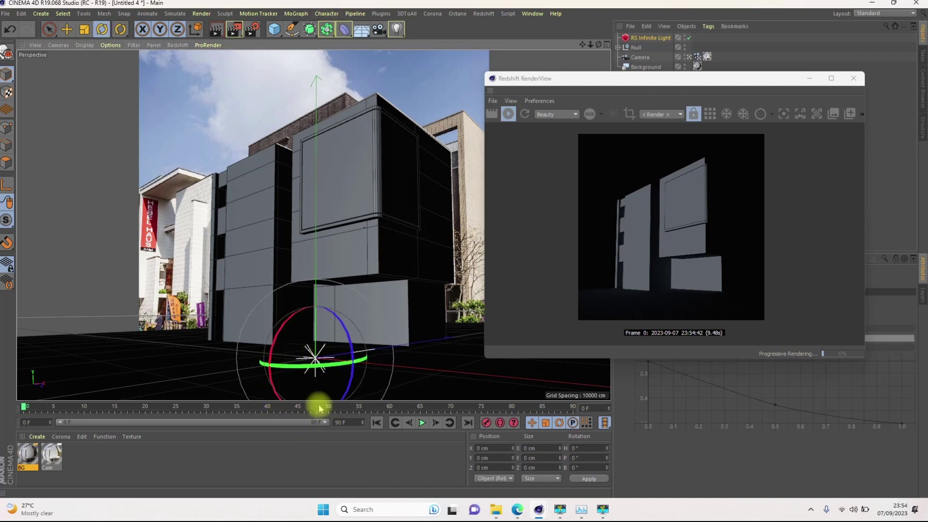
pyautogui.moveTo(305, 368)
pyautogui.mouseDown()
pyautogui.moveTo(410, 356)
pyautogui.moveTo(389, 362)
pyautogui.mouseUp()
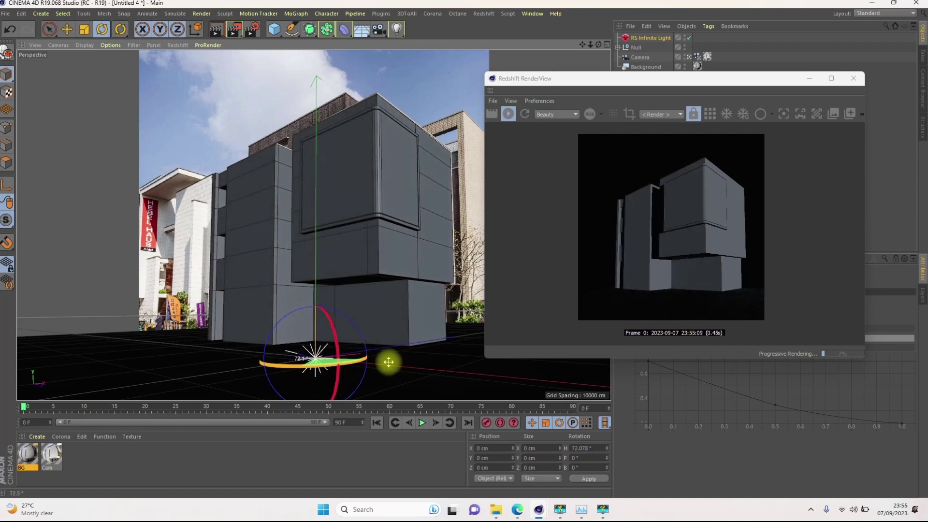
pyautogui.moveTo(337, 338); pyautogui.dragTo(337, 328)
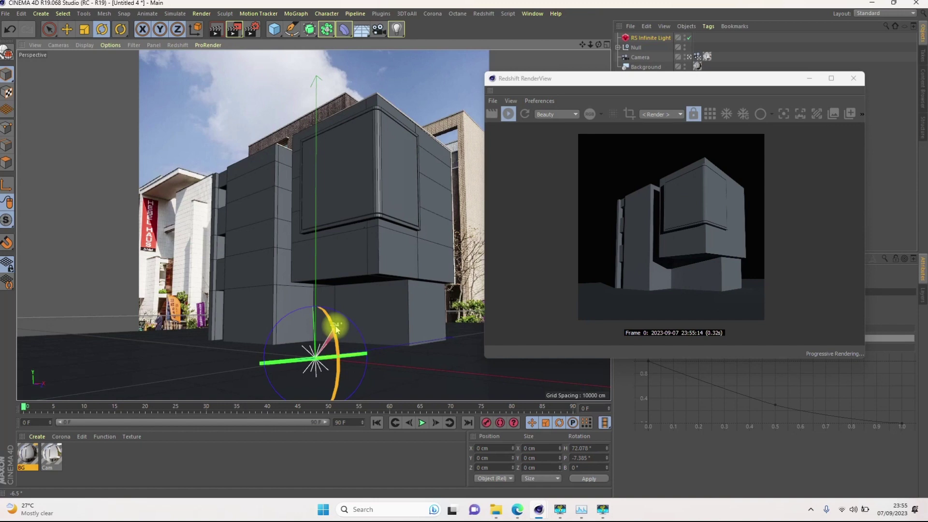
pyautogui.moveTo(336, 329); pyautogui.dragTo(335, 319)
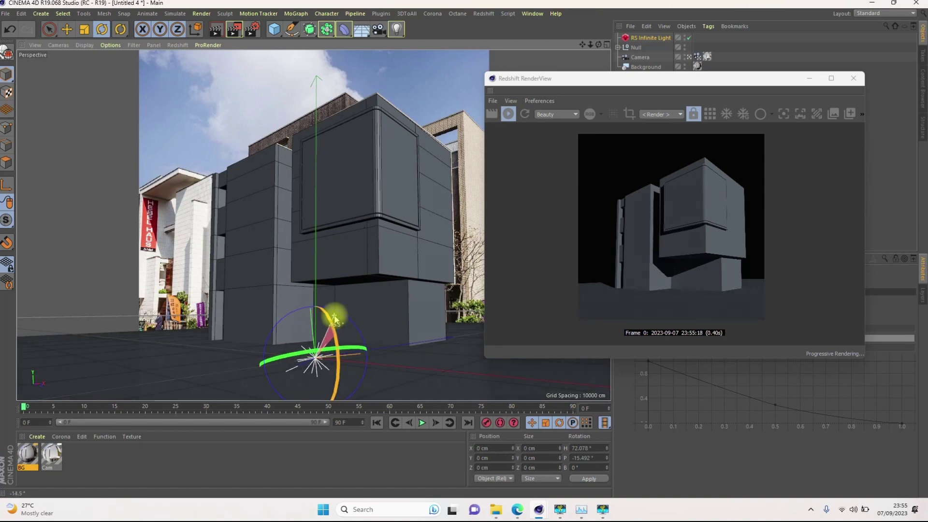
pyautogui.moveTo(335, 318); pyautogui.dragTo(336, 323)
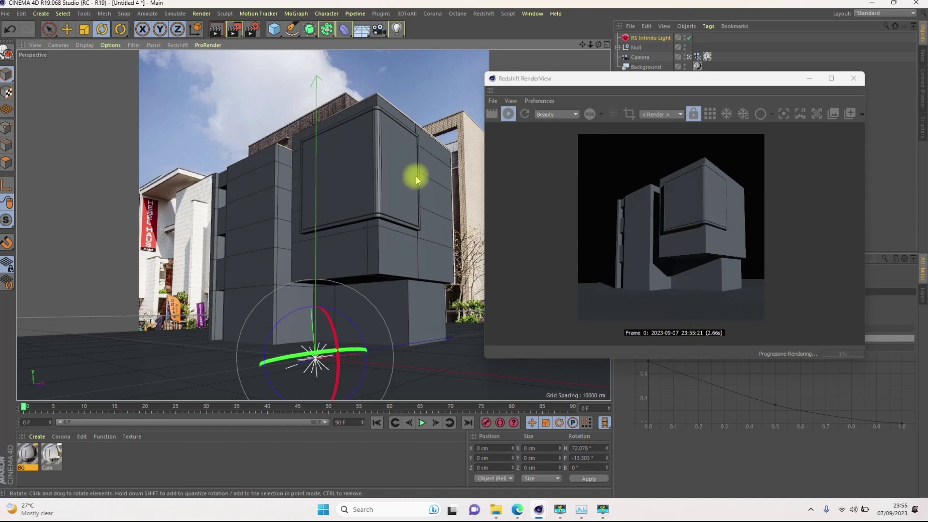
# Step: Add a Redshift Dome Light, display its general settings, and compare the live render with the dome light disabled and enabled
pyautogui.moveTo(704, 84); pyautogui.dragTo(337, 67)
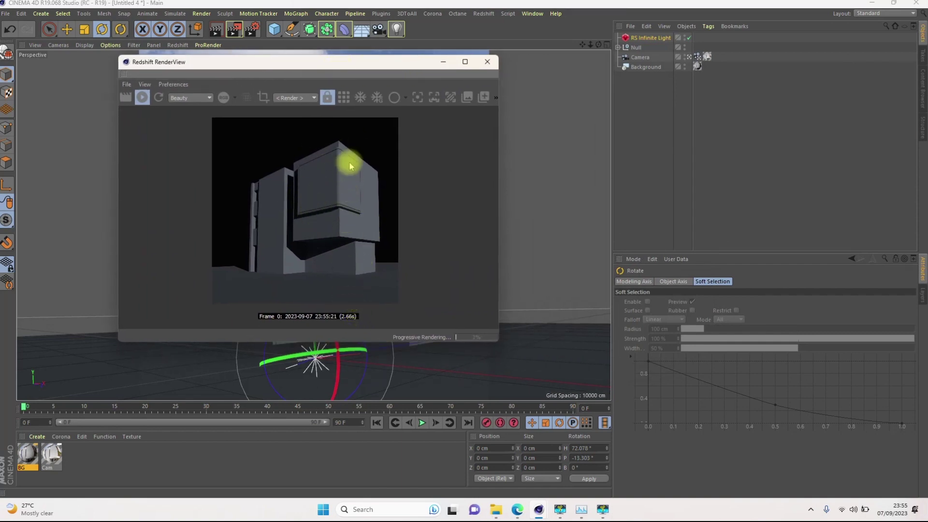
pyautogui.moveTo(407, 56); pyautogui.dragTo(531, 214)
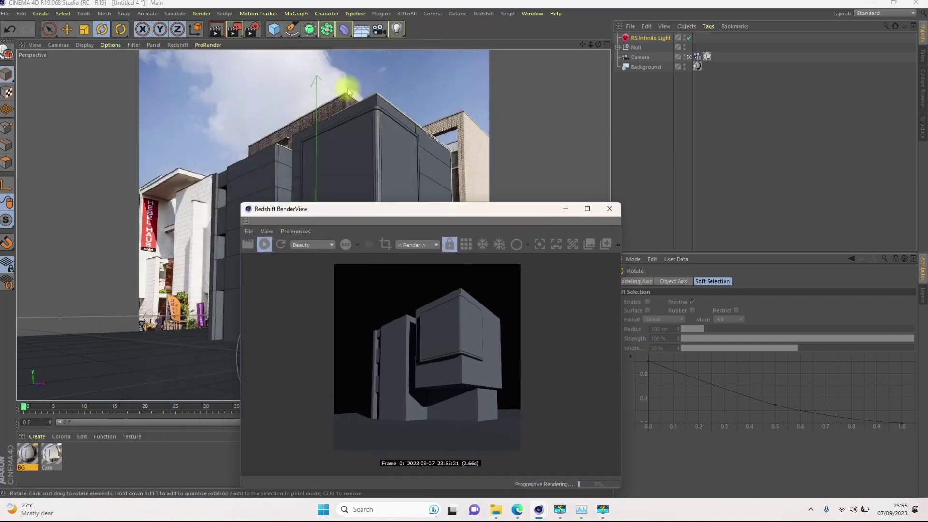
pyautogui.moveTo(464, 209); pyautogui.dragTo(367, 95)
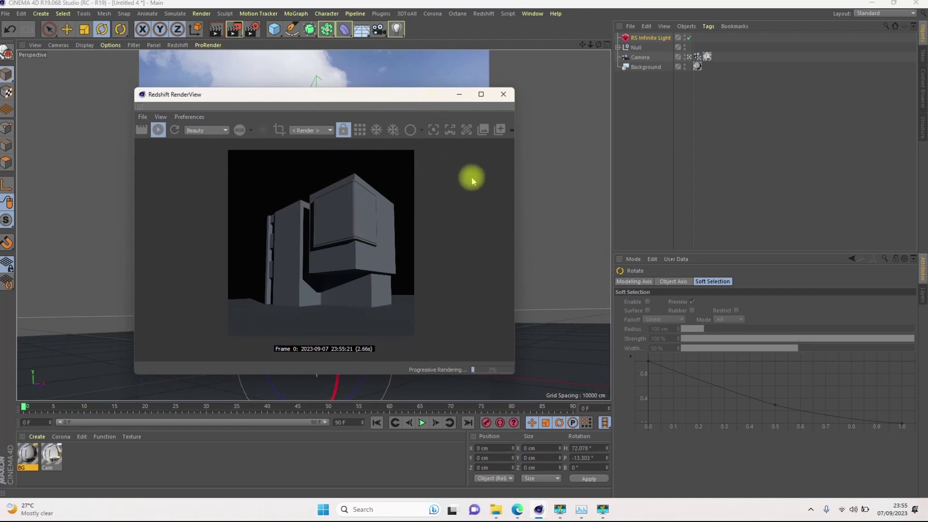
pyautogui.click(483, 15)
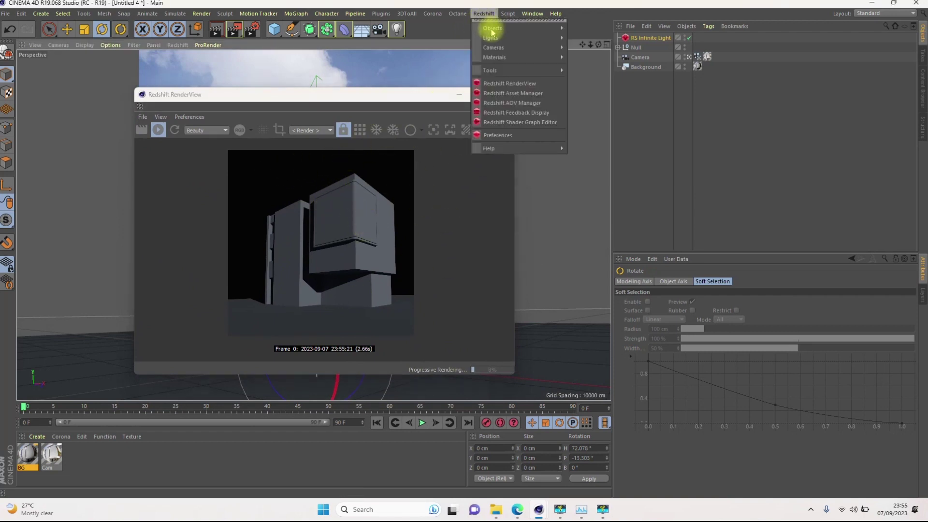
pyautogui.moveTo(493, 37)
pyautogui.click(593, 81)
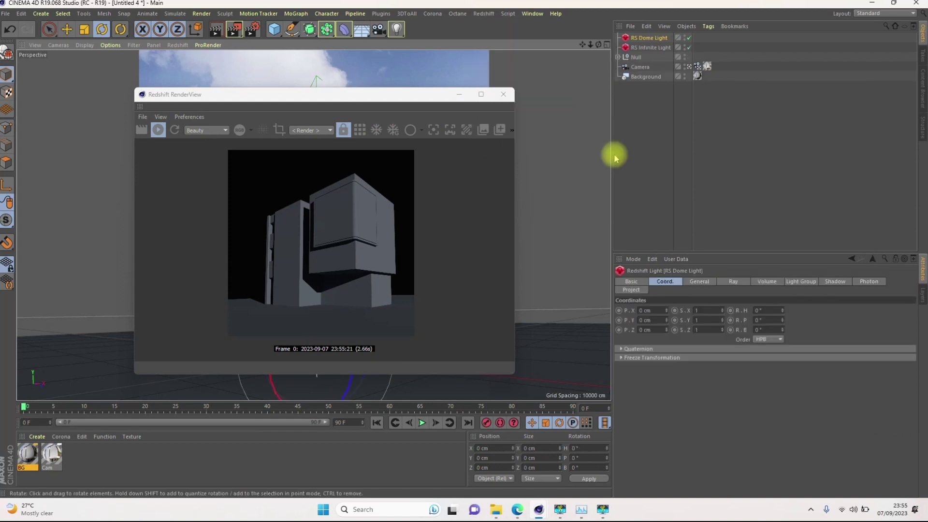
pyautogui.click(700, 283)
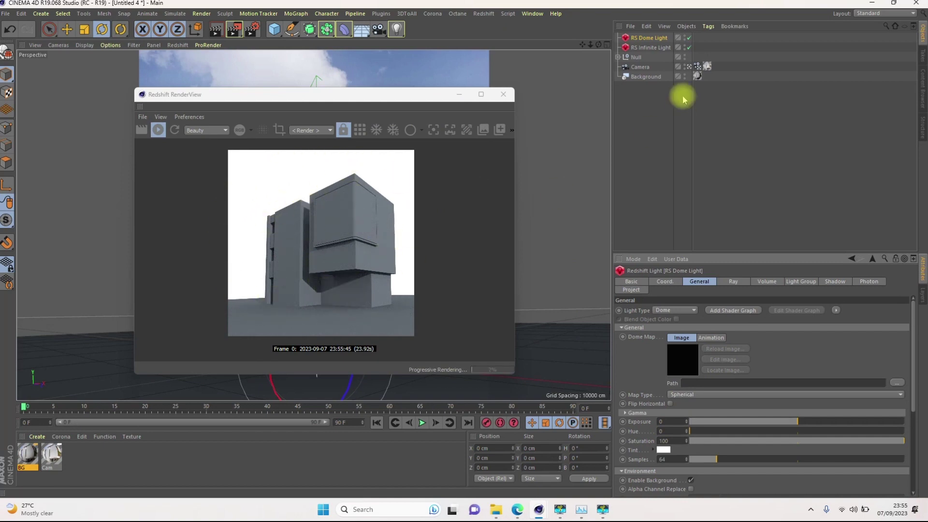
pyautogui.click(688, 38)
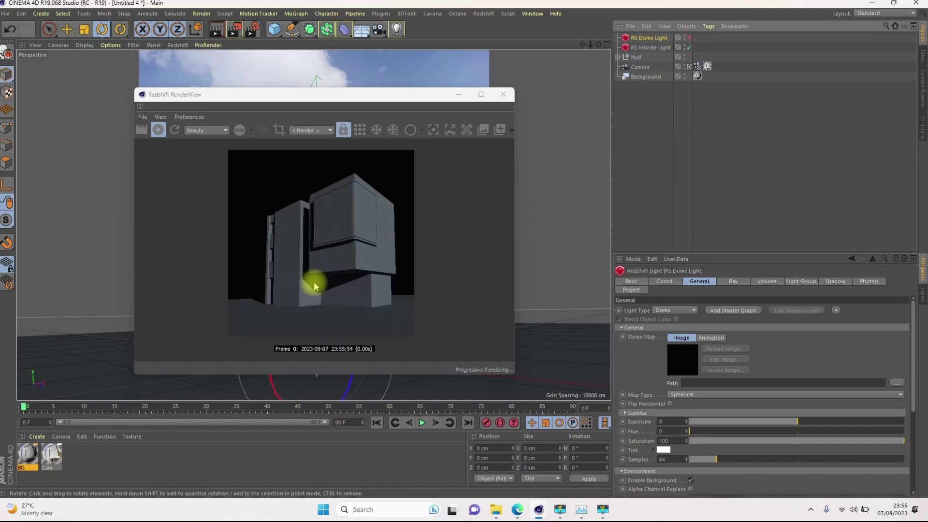
pyautogui.click(689, 38)
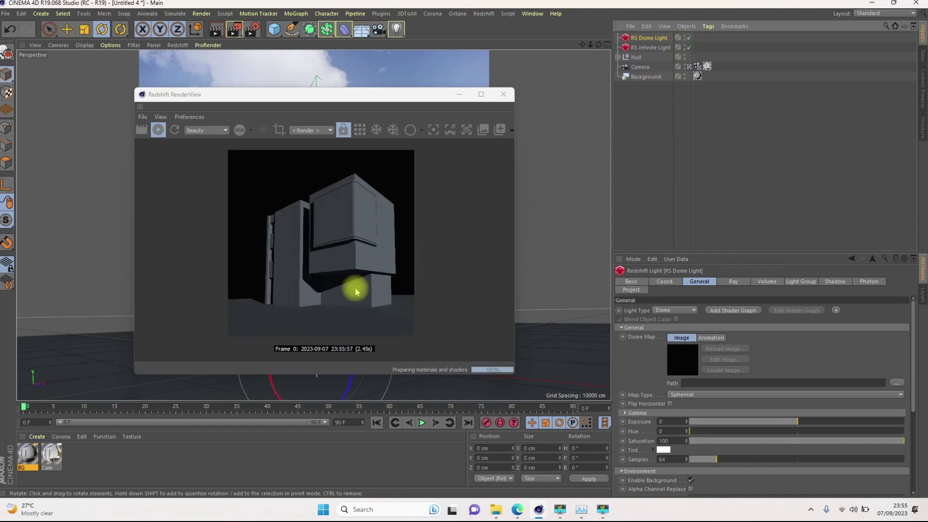
# Step: Load im-63832.jpeg from the Downloads folder in File Explorer as the dome light's Dome Map and view the live render
pyautogui.moveTo(377, 94); pyautogui.dragTo(375, 125)
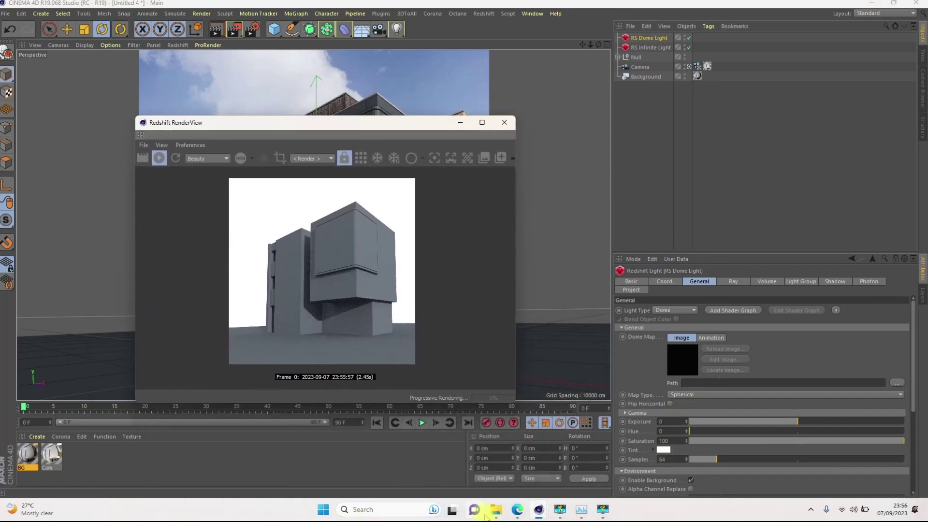
pyautogui.moveTo(495, 510)
pyautogui.click(522, 462)
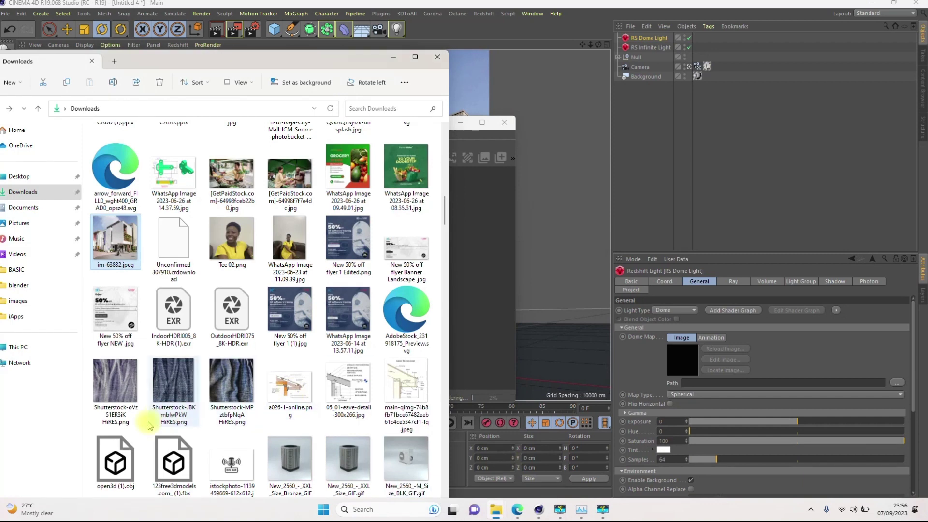
pyautogui.moveTo(115, 239); pyautogui.dragTo(792, 384)
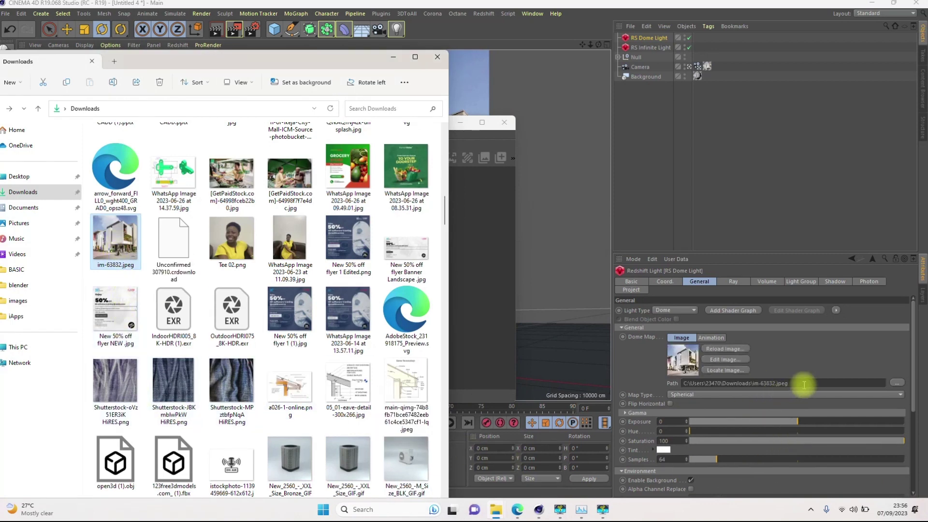
pyautogui.moveTo(341, 61); pyautogui.dragTo(256, 384)
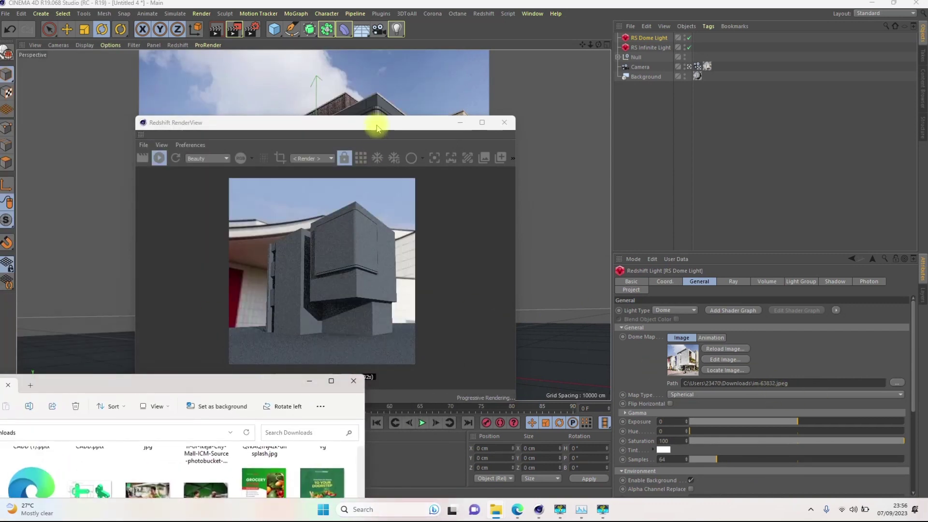
pyautogui.moveTo(377, 128); pyautogui.dragTo(392, 88)
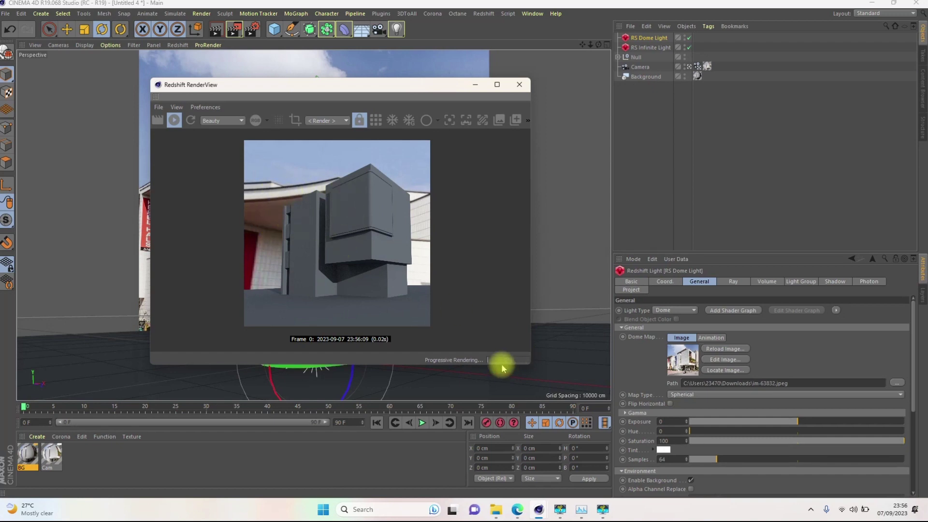
pyautogui.scroll(-3, 634, 396)
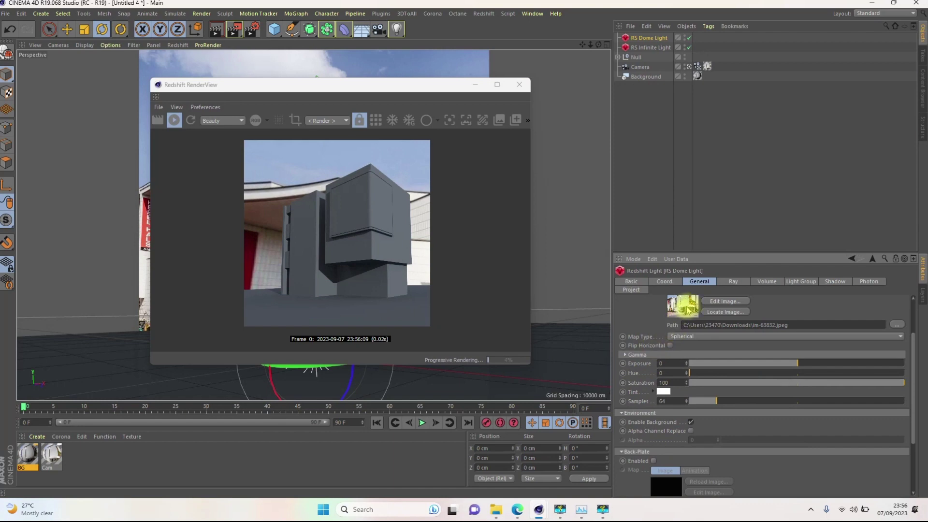
pyautogui.scroll(3, 666, 338)
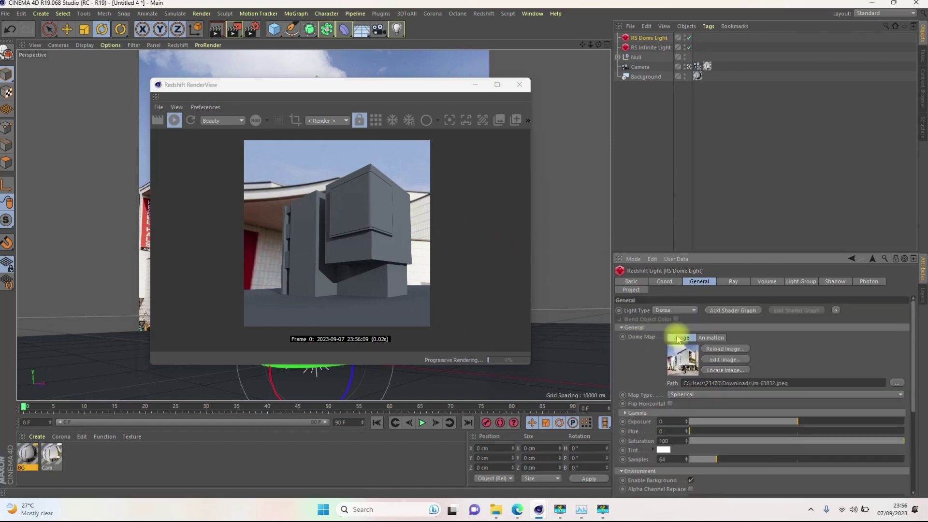
pyautogui.scroll(-3, 646, 352)
pyautogui.scroll(3, 655, 355)
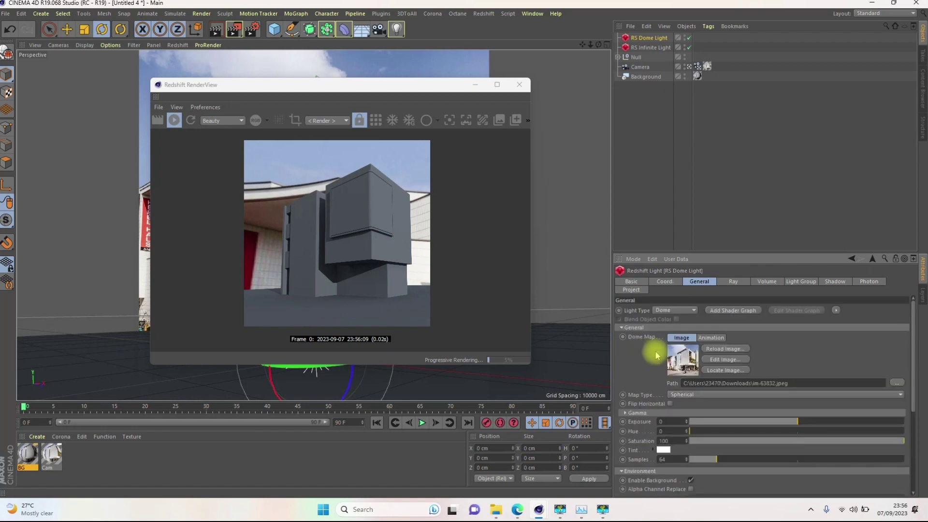
pyautogui.click(690, 395)
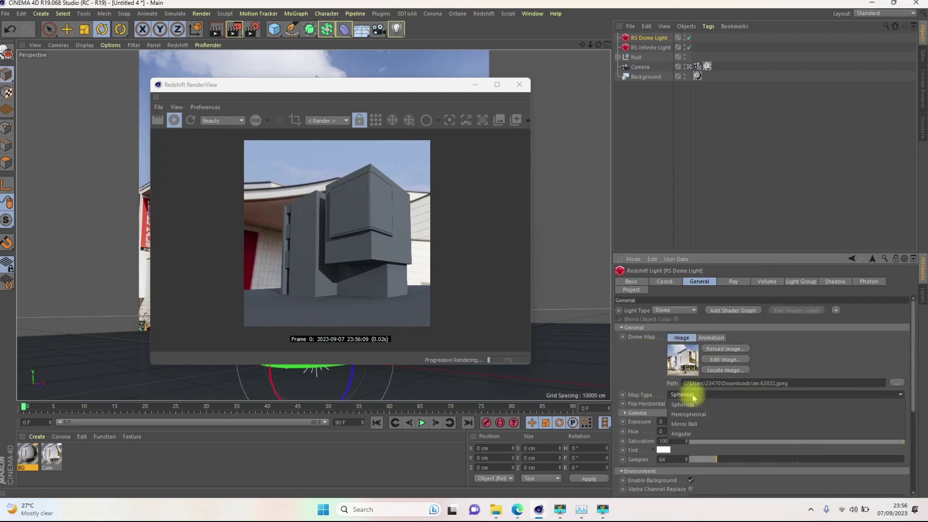
pyautogui.click(657, 354)
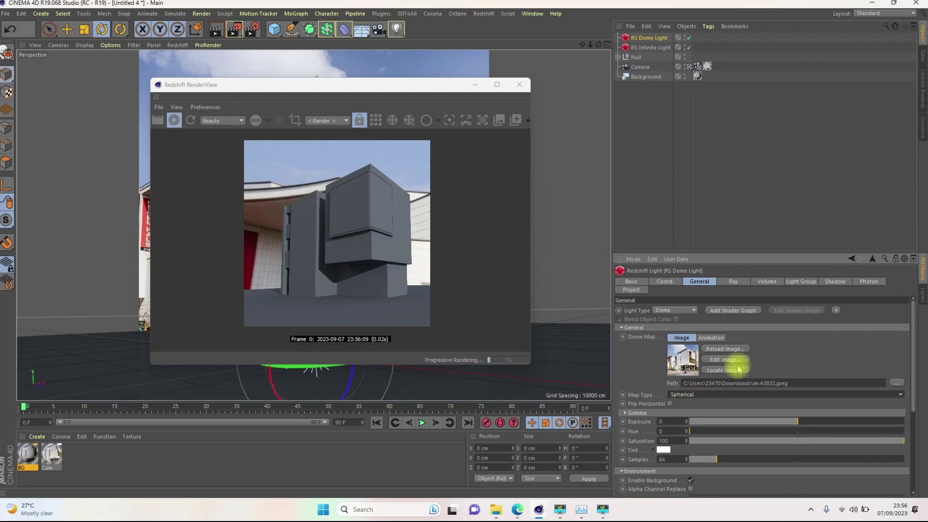
# Step: Enable the dome light's Back-Plate and reuse the Dome Map's im-63832.jpeg path as its image
pyautogui.moveTo(802, 382); pyautogui.dragTo(669, 384)
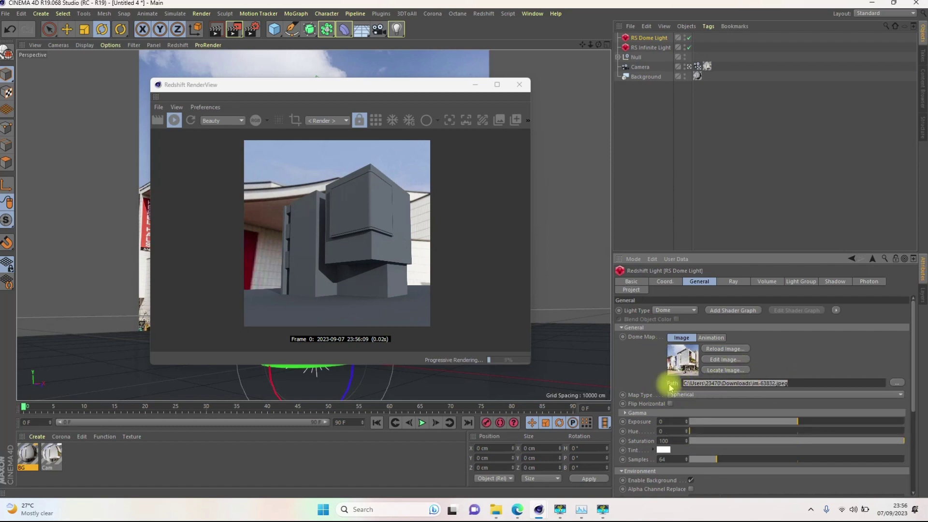
pyautogui.hotkey('ctrl', 'c')
pyautogui.scroll(-3, 652, 372)
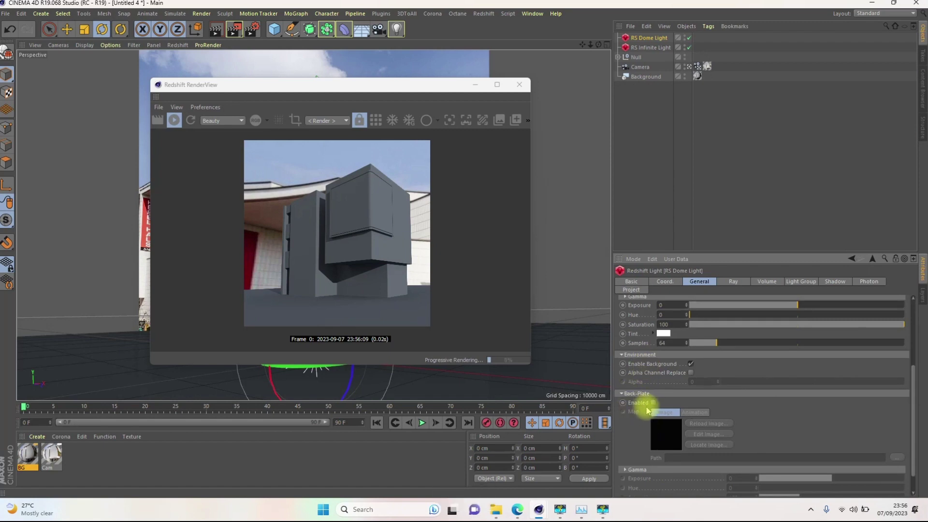
pyautogui.click(653, 403)
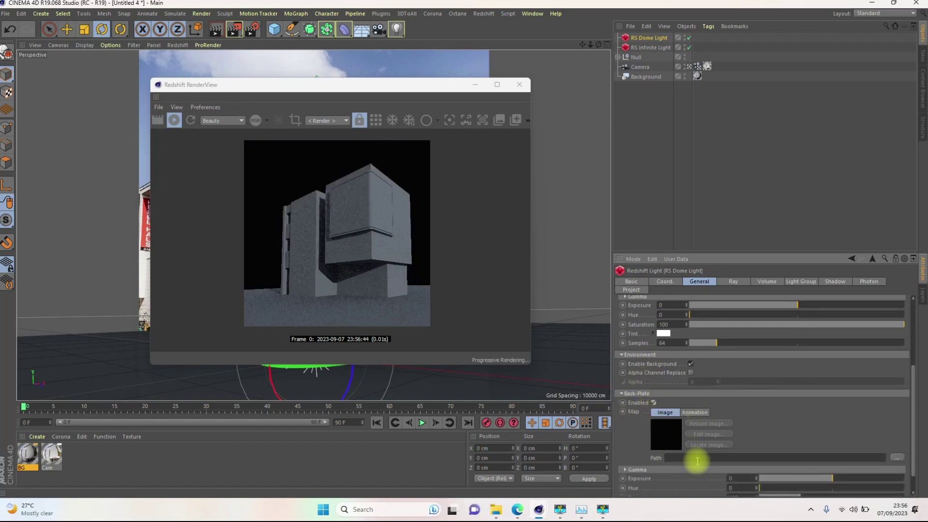
pyautogui.hotkey('ctrl', 'v')
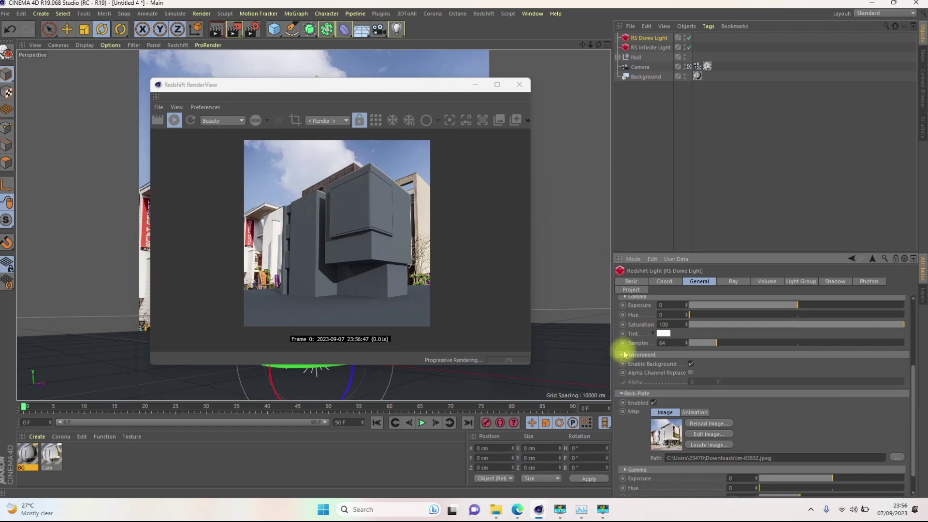
pyautogui.scroll(5, 628, 352)
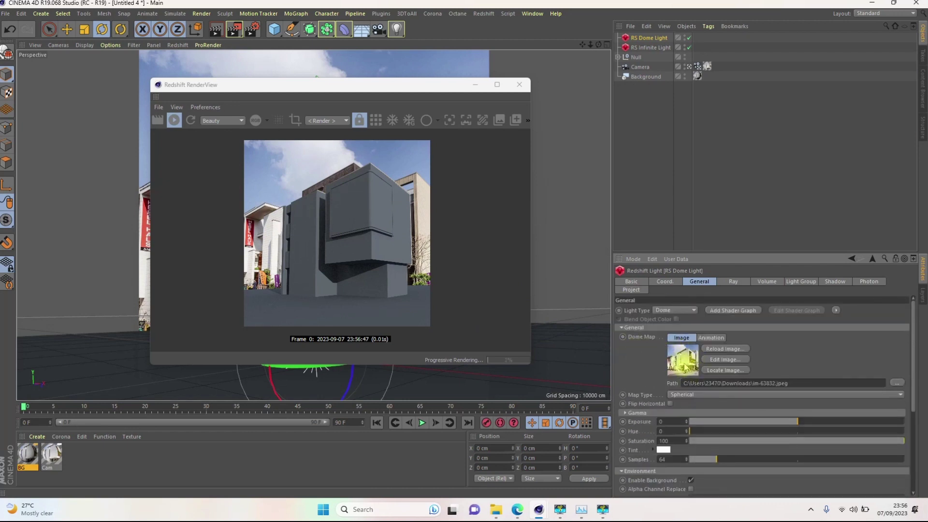
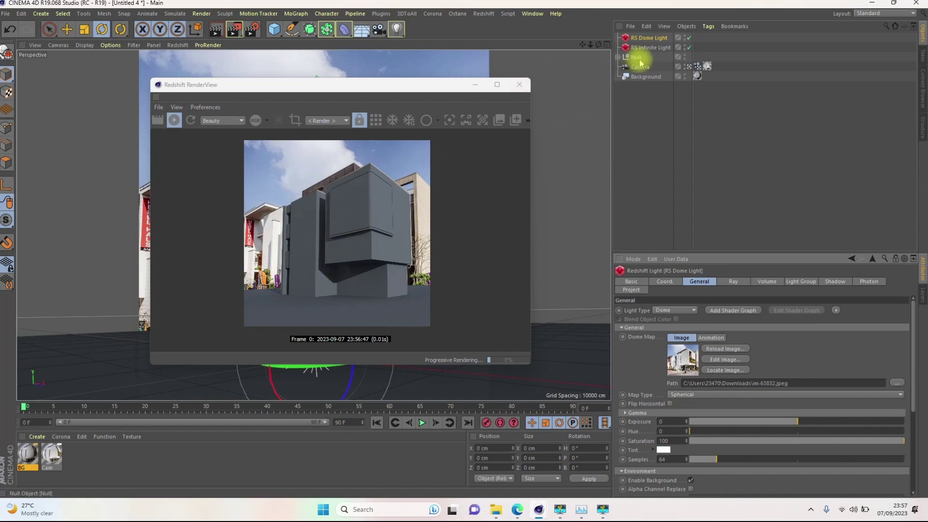
# Step: Expand the Null's hierarchy and rename the Cube object as Building
pyautogui.click(617, 57)
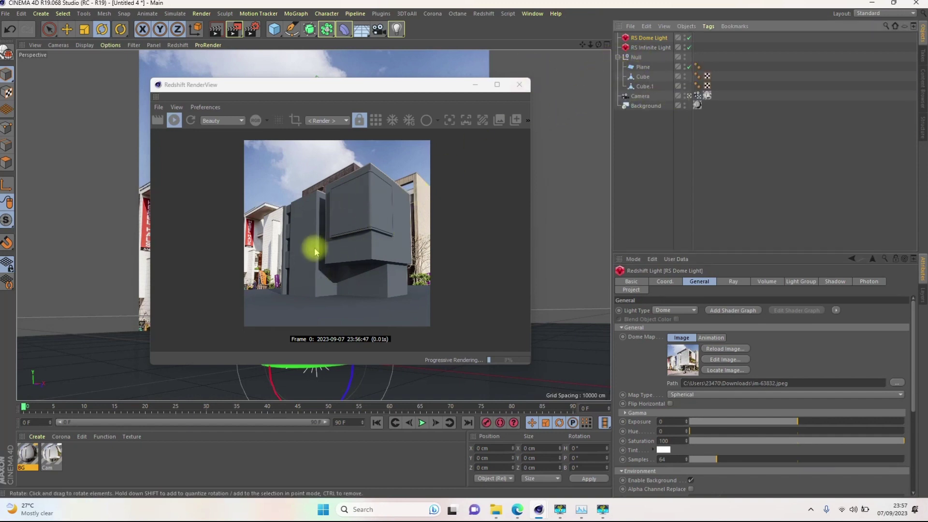
pyautogui.click(391, 210)
pyautogui.moveTo(350, 91); pyautogui.dragTo(365, 231)
pyautogui.click(277, 170)
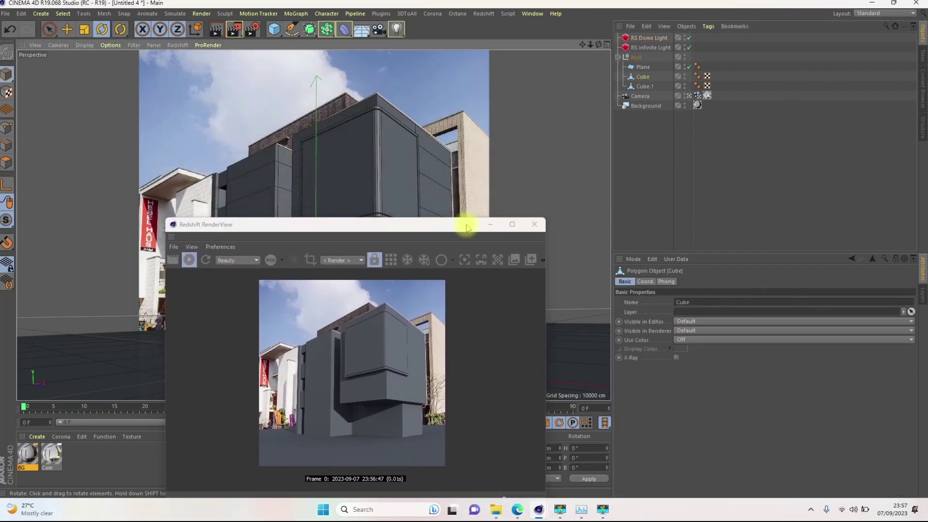
pyautogui.doubleClick(641, 77)
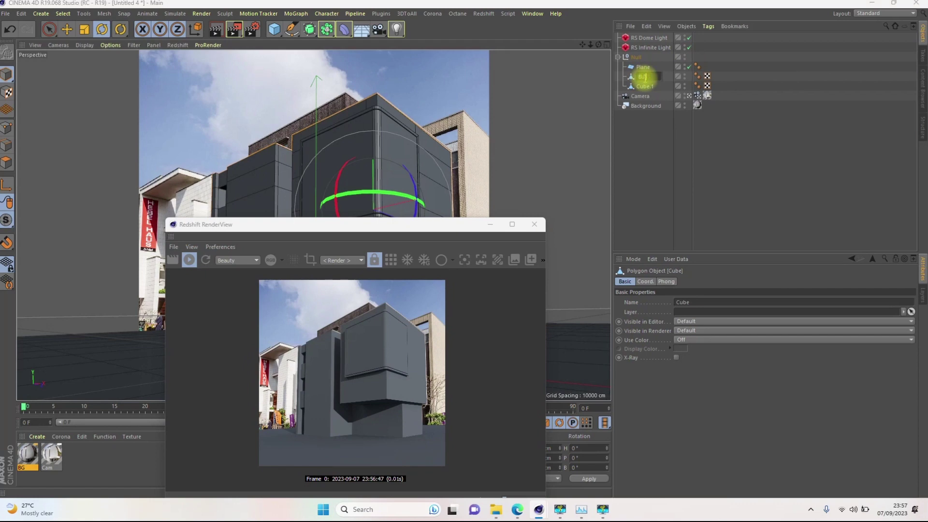
pyautogui.write('Building')
pyautogui.press('Return')
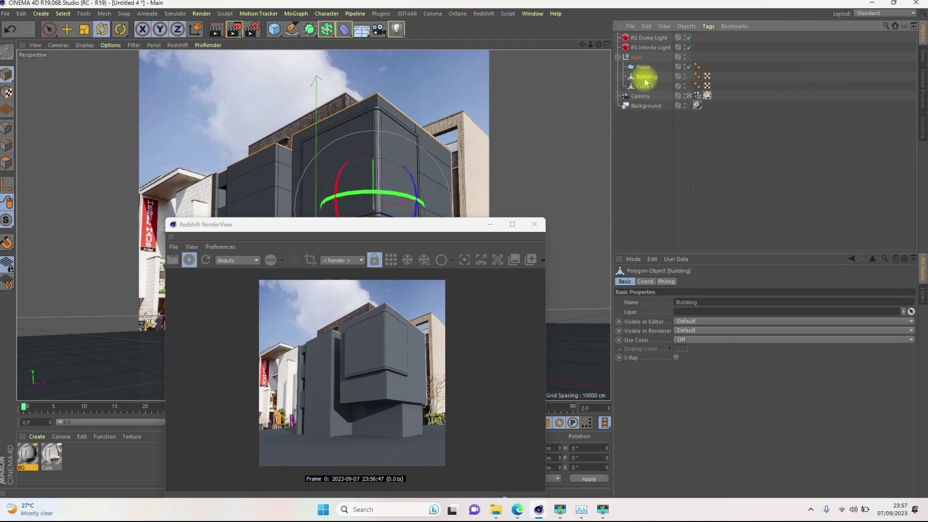
# Step: Rename the Cube.1 object as Board and the Plane object as Floor
pyautogui.doubleClick(645, 86)
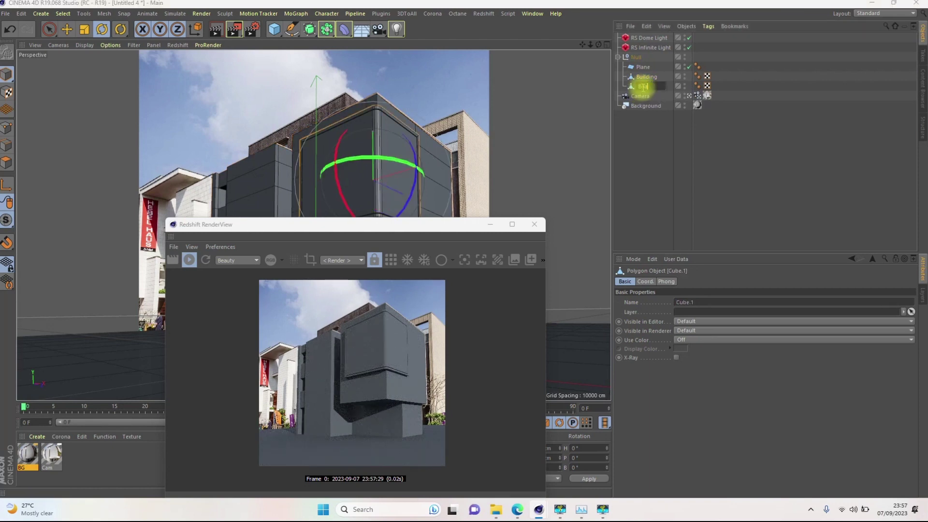
pyautogui.press('Return')
pyautogui.doubleClick(643, 67)
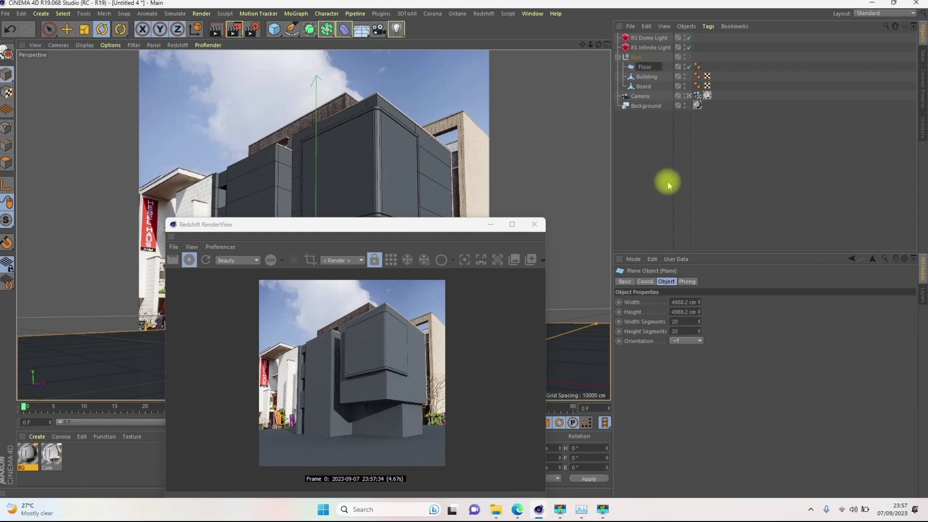
pyautogui.press('Return')
# Step: Set the Floor's width segments and height segments to 1
pyautogui.moveTo(683, 320); pyautogui.dragTo(654, 330)
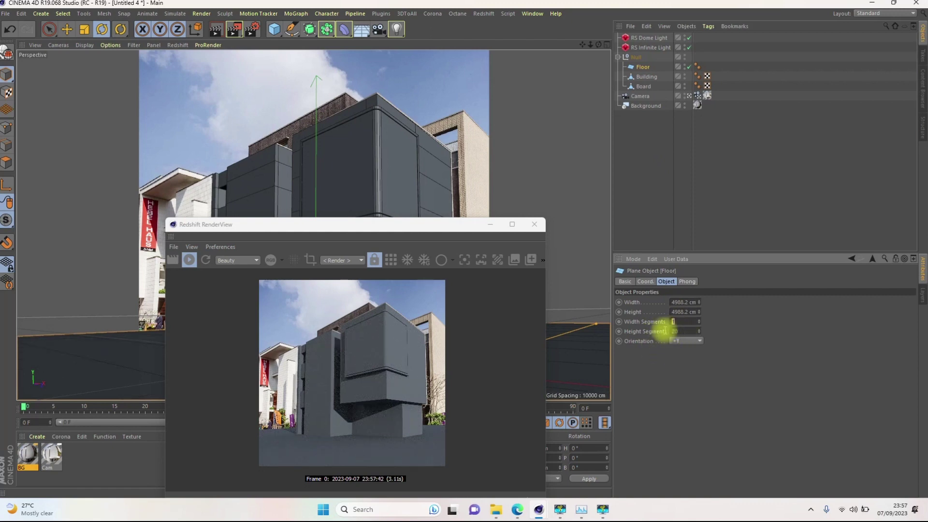
pyautogui.moveTo(680, 331); pyautogui.dragTo(658, 331)
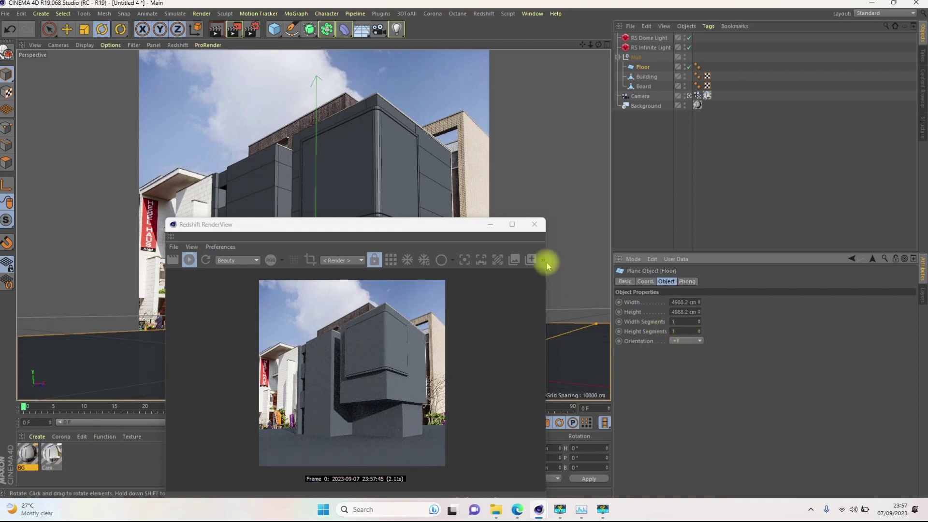
pyautogui.moveTo(433, 226); pyautogui.dragTo(323, 65)
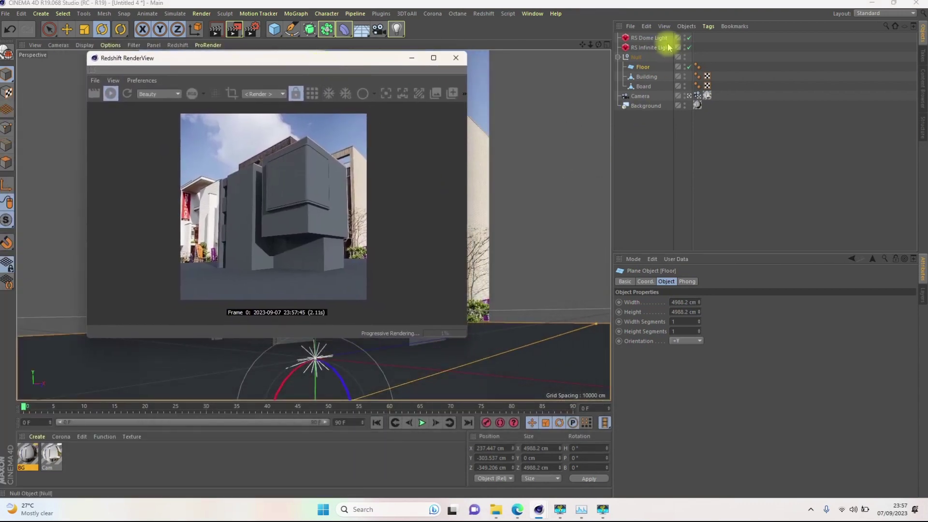
# Step: Add a Redshift Object tag to the Building object
pyautogui.click(645, 77)
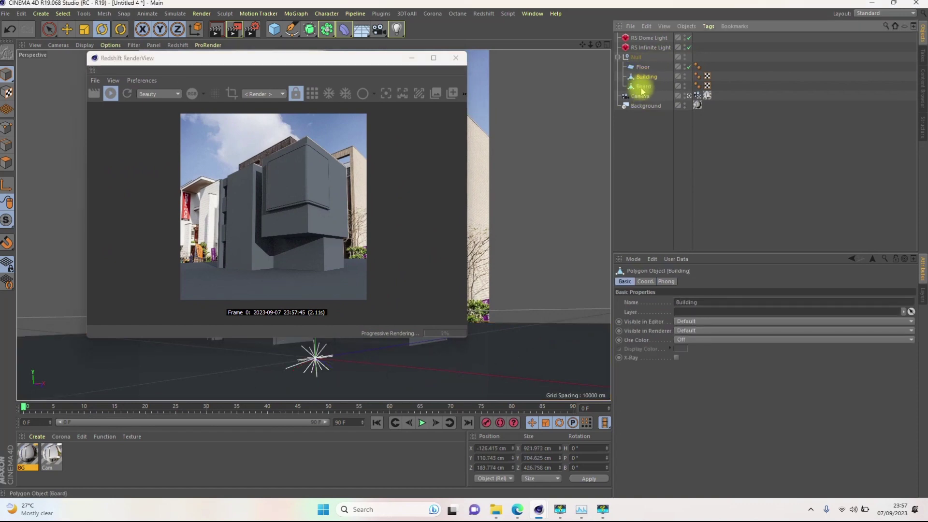
pyautogui.rightClick(642, 79)
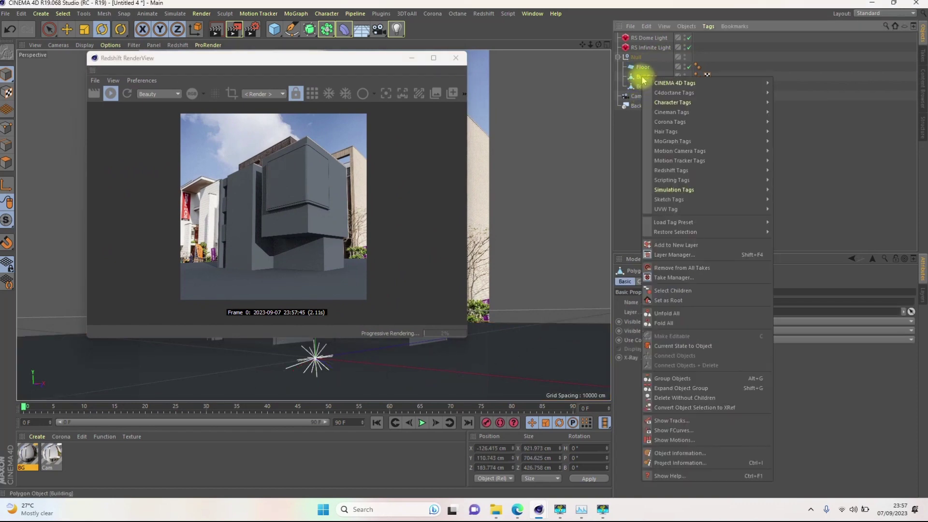
pyautogui.moveTo(671, 174)
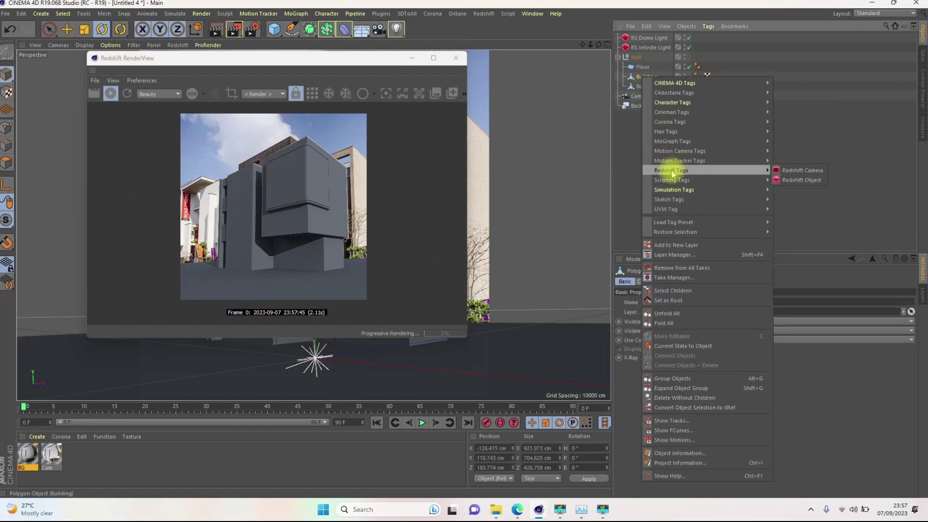
pyautogui.click(799, 181)
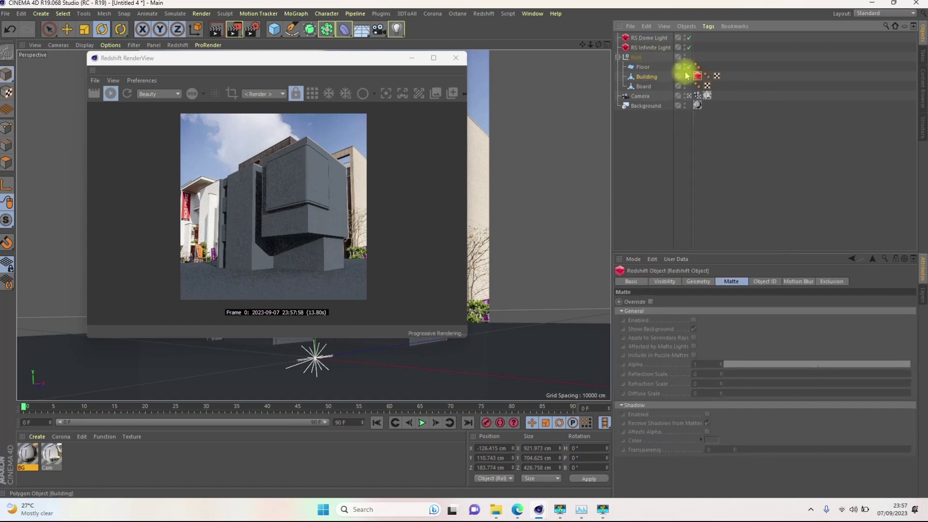
# Step: Turn on the matte Override in the Building's Redshift Object tag and enable its general Matte option
pyautogui.click(730, 282)
pyautogui.click(664, 281)
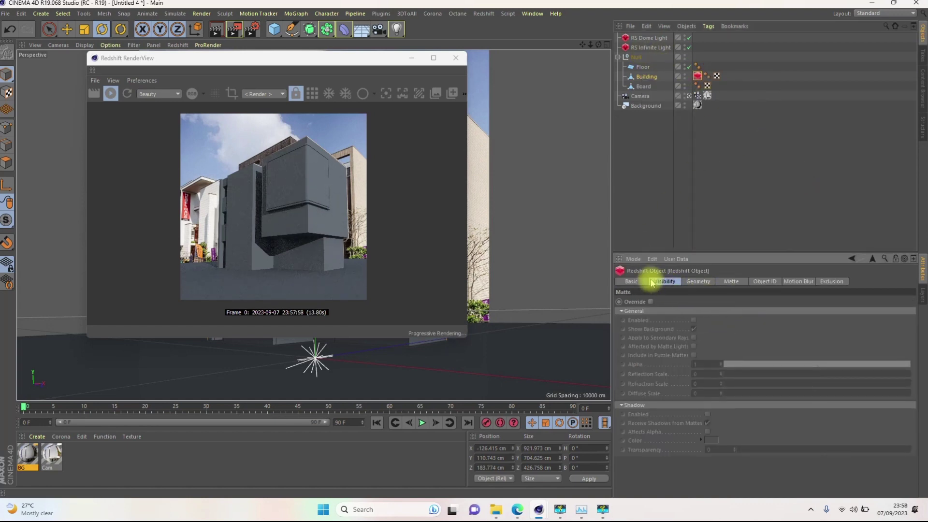
pyautogui.click(729, 281)
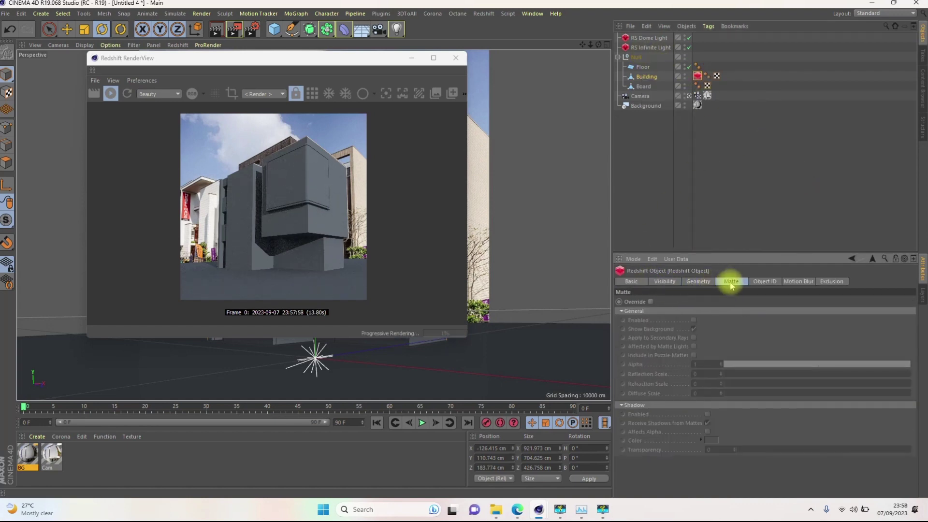
pyautogui.click(651, 302)
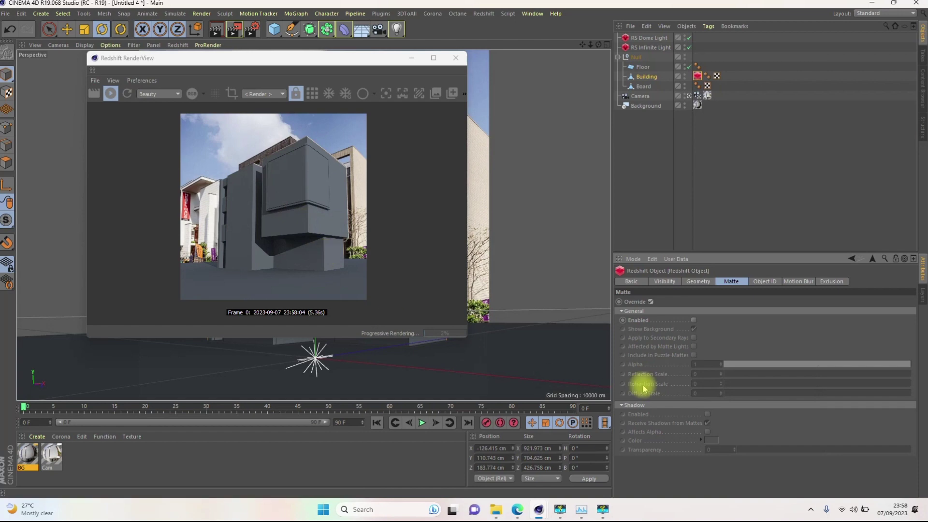
pyautogui.click(693, 320)
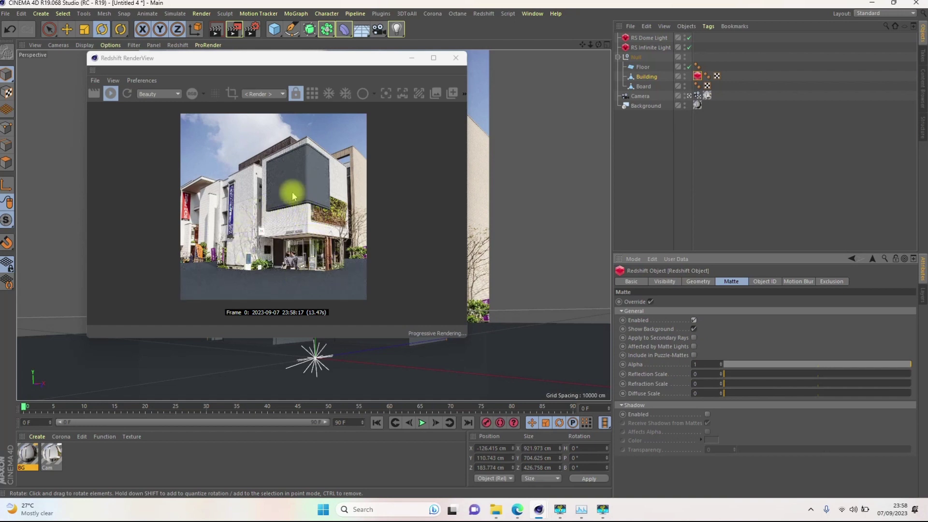
# Step: Examine the board's edges against the photo in the live render, and switch the Building's matte off and on again to compare
pyautogui.scroll(5, 292, 191)
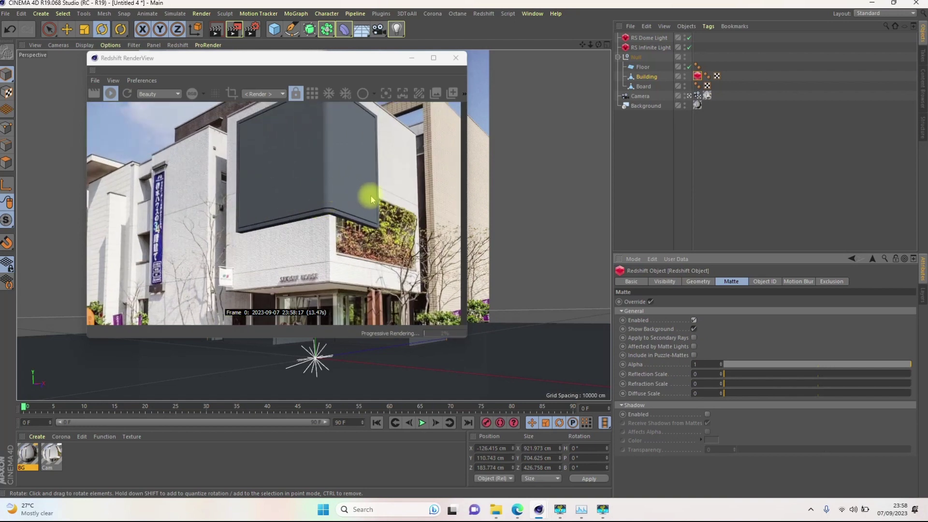
pyautogui.scroll(2, 330, 208)
pyautogui.scroll(2, 330, 207)
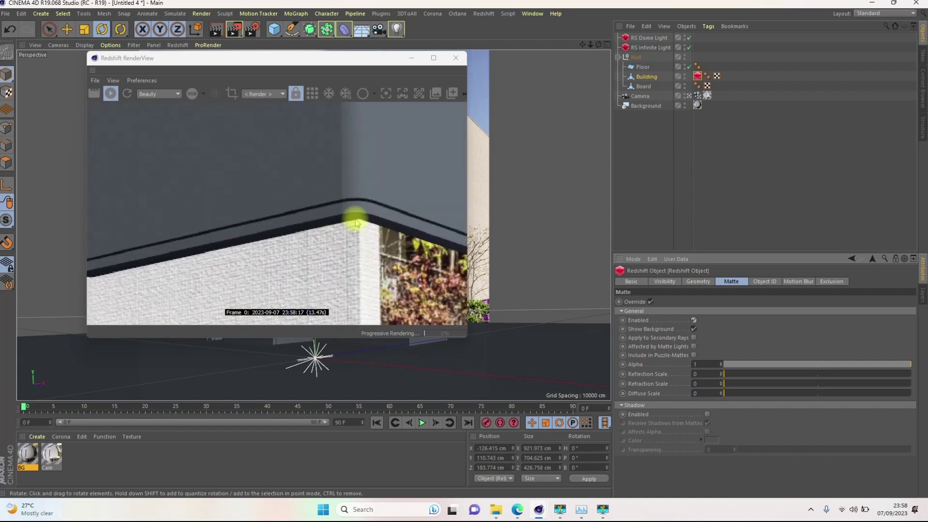
pyautogui.scroll(-7, 353, 215)
pyautogui.scroll(3, 301, 270)
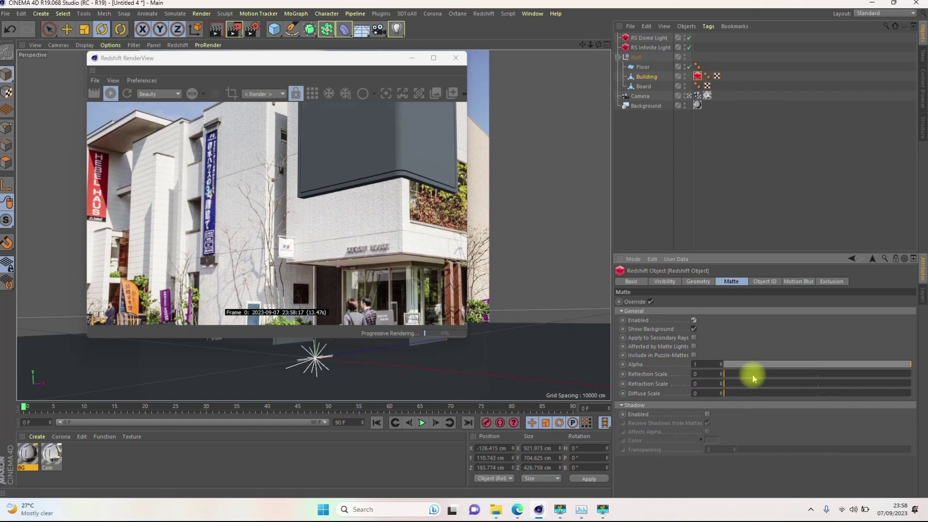
pyautogui.click(694, 320)
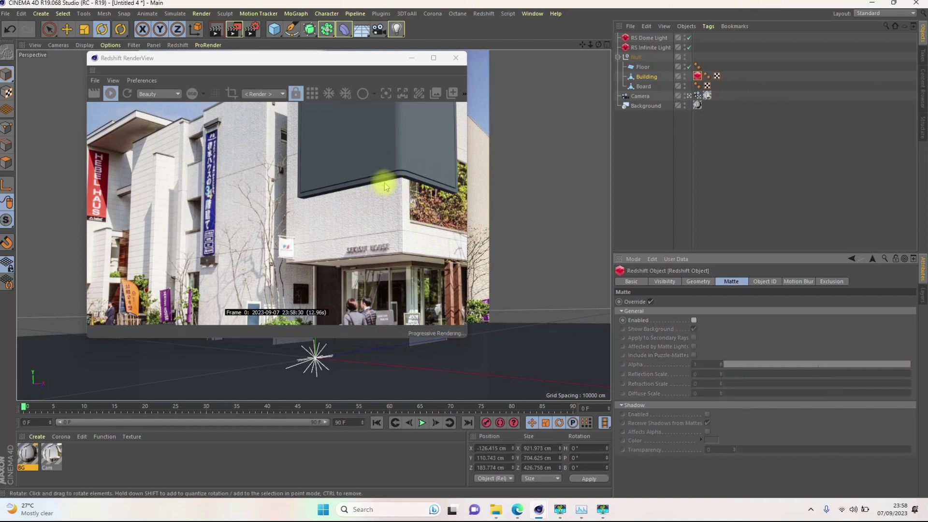
pyautogui.click(693, 321)
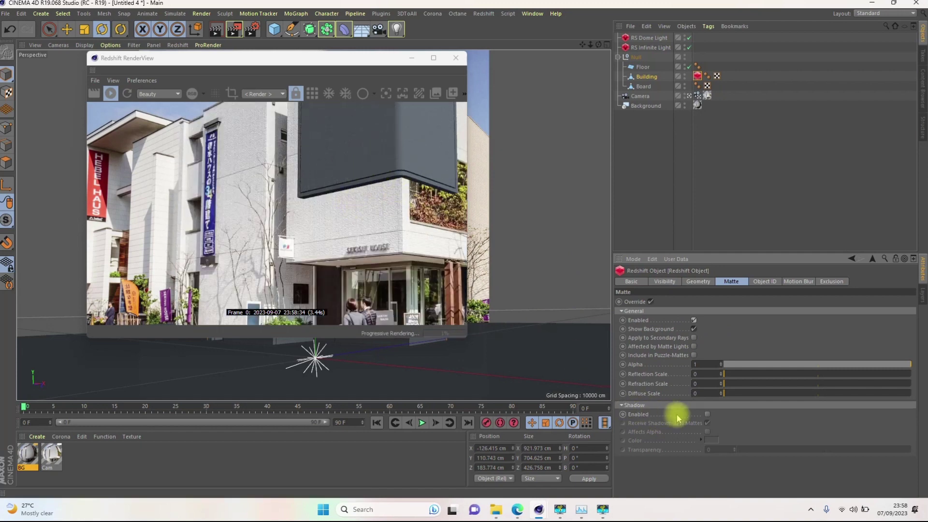
# Step: Enable the matte Shadow option on the Building's Redshift Object tag and view the whole building in the live render
pyautogui.click(707, 414)
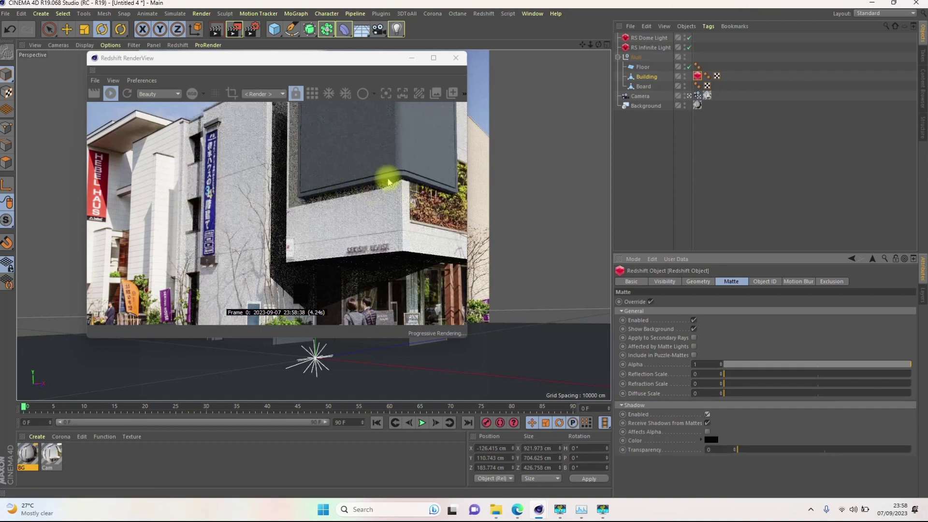
pyautogui.scroll(-3, 345, 221)
pyautogui.scroll(2, 334, 178)
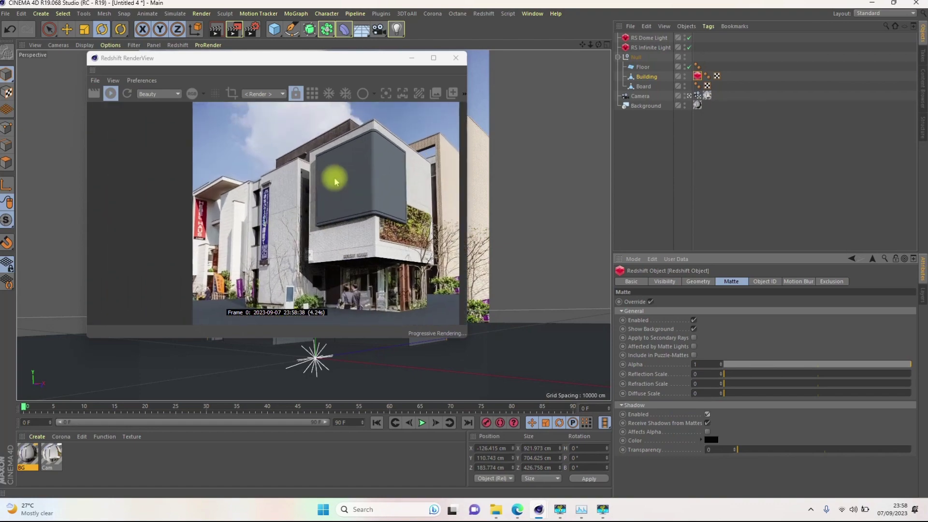
# Step: Try a matte shadow transparency of about 0.476 on the Building's Redshift tag and return it to 0
pyautogui.scroll(2, 367, 227)
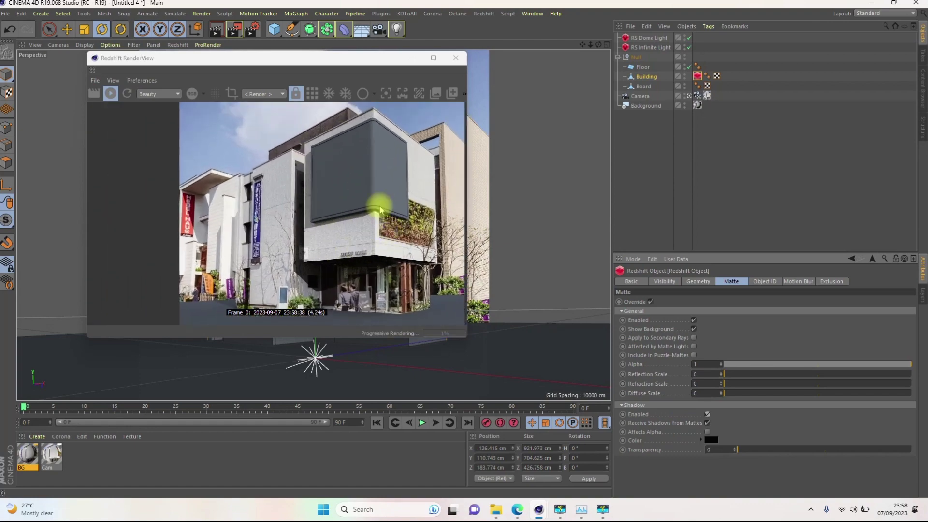
pyautogui.scroll(2, 370, 215)
pyautogui.scroll(1, 369, 215)
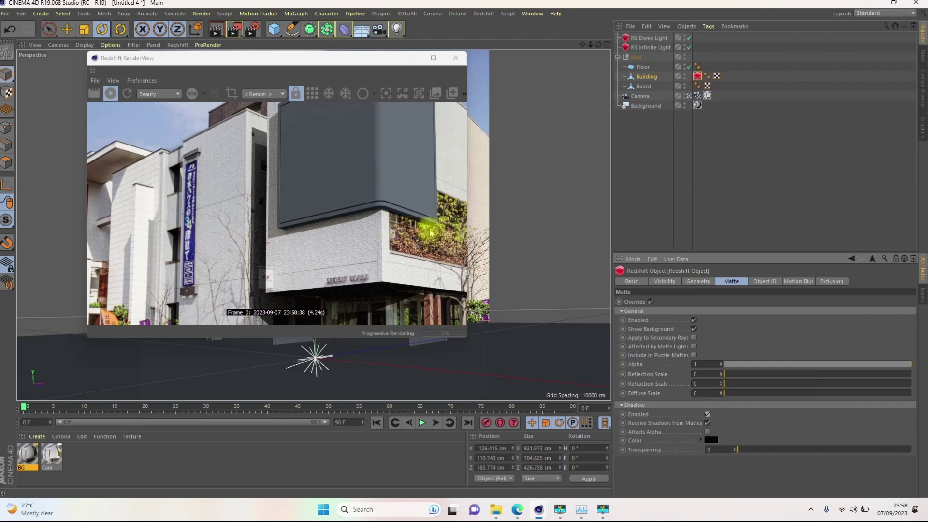
pyautogui.scroll(-2, 428, 232)
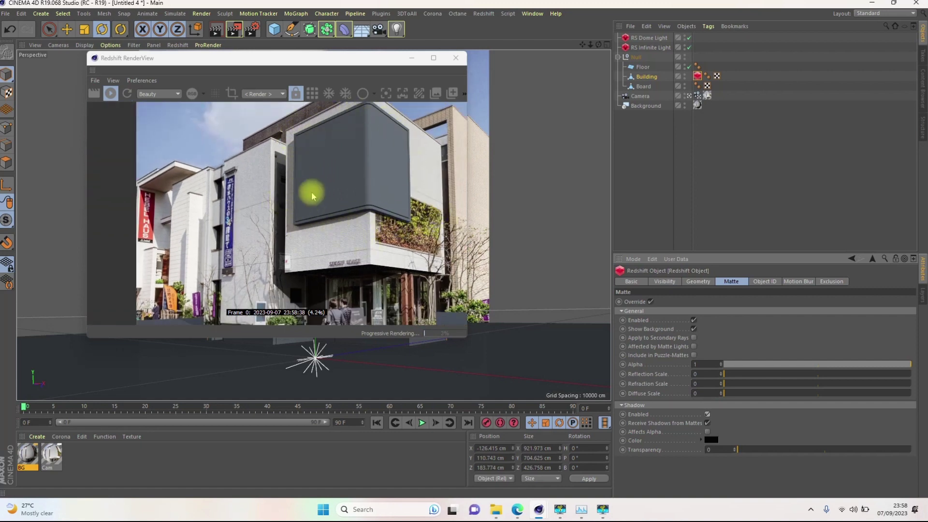
pyautogui.scroll(-1, 337, 213)
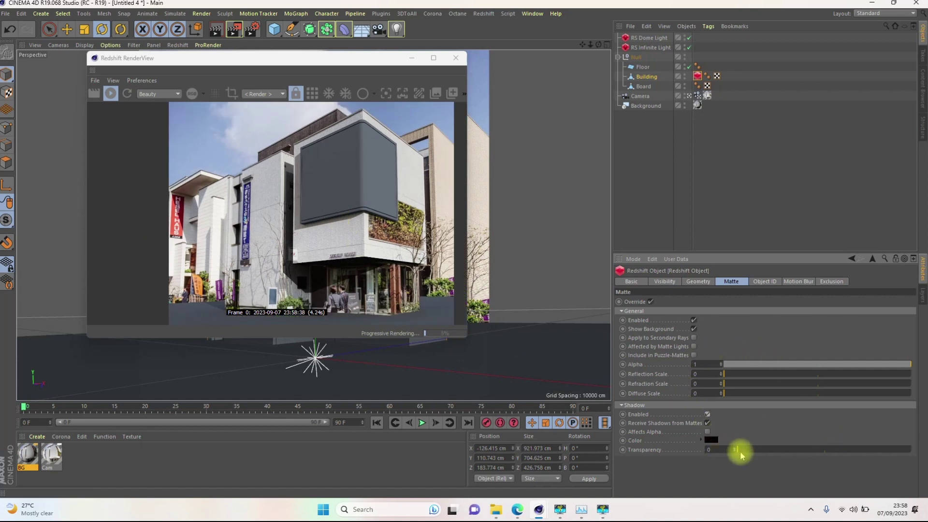
pyautogui.moveTo(741, 454); pyautogui.dragTo(823, 449)
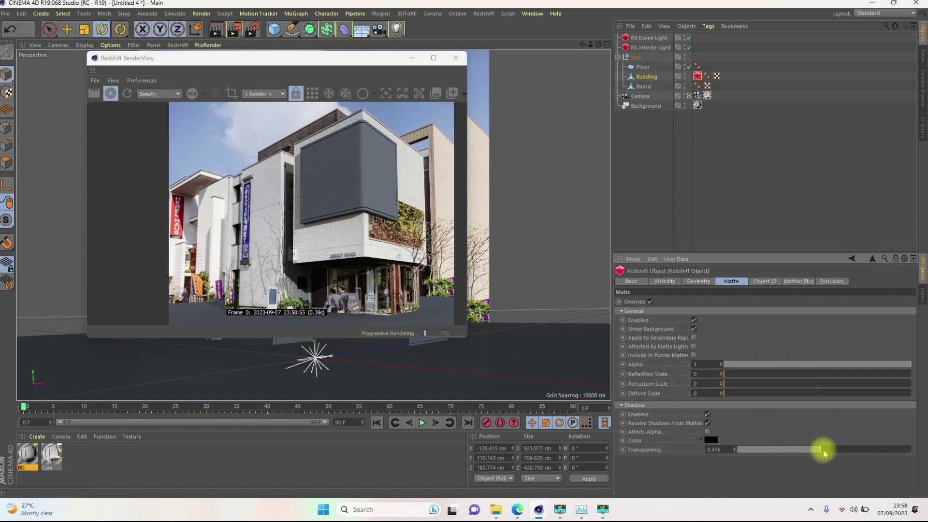
pyautogui.moveTo(827, 455); pyautogui.dragTo(674, 442)
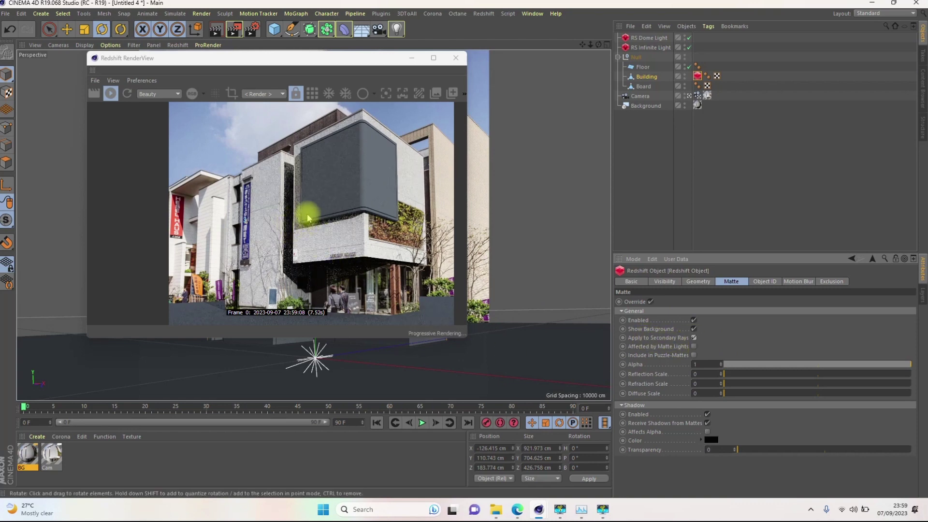
# Step: Try the Building's secondary-ray and puzzle-matte options and a matte alpha of 0, restoring the original settings with alpha at 1
pyautogui.click(693, 338)
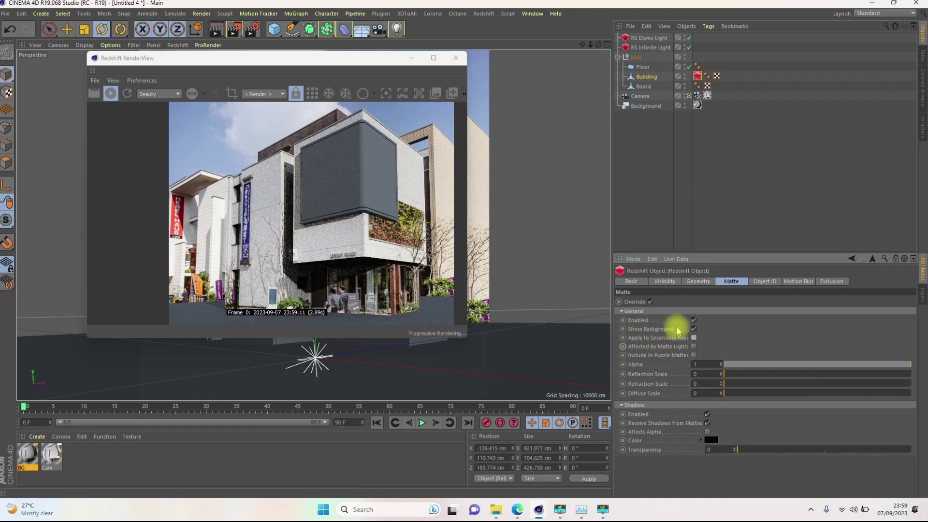
pyautogui.click(694, 355)
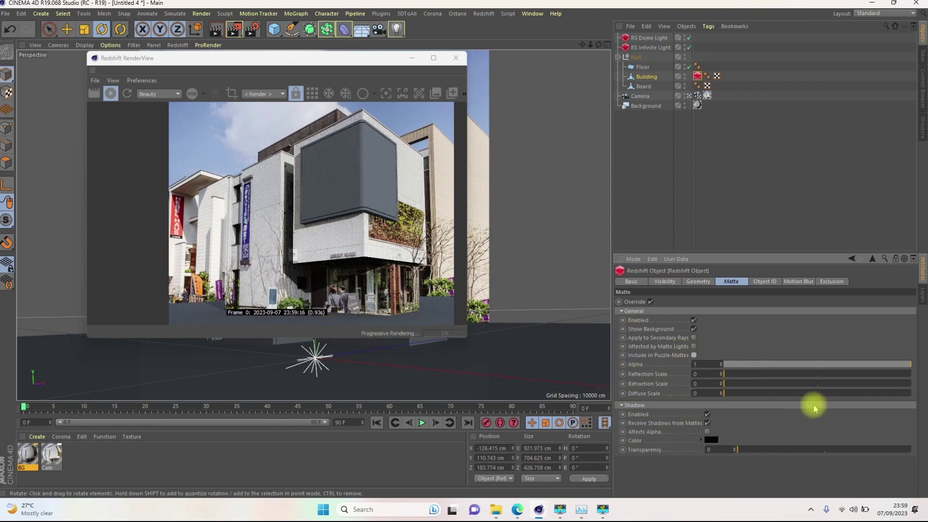
pyautogui.moveTo(894, 368); pyautogui.dragTo(765, 364)
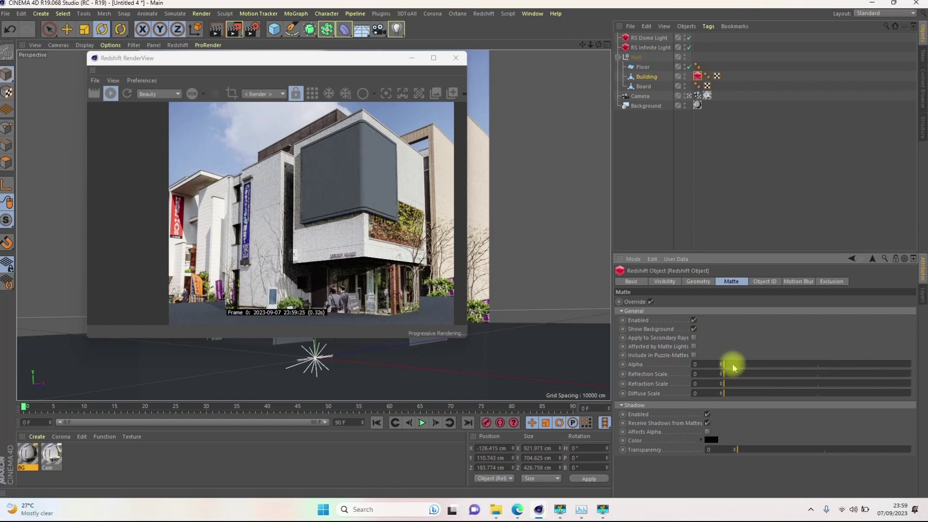
pyautogui.moveTo(729, 367); pyautogui.dragTo(923, 367)
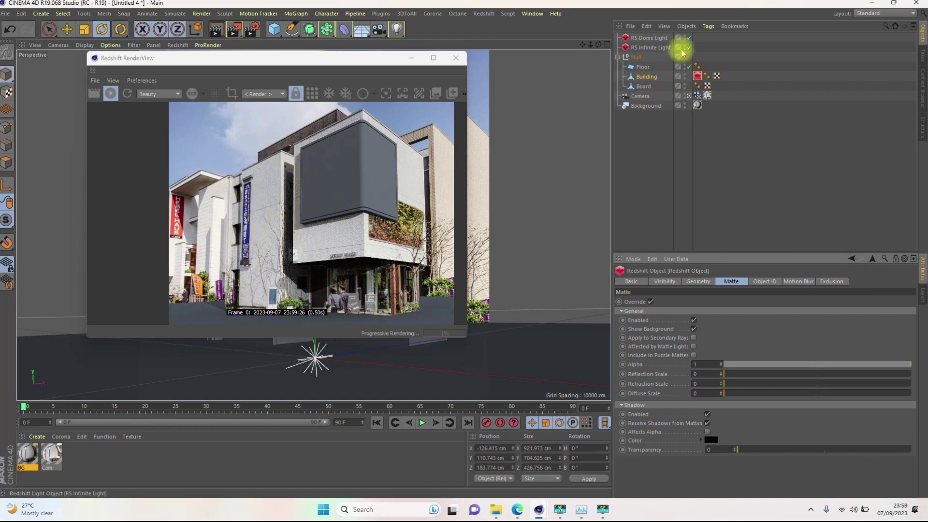
# Step: Switch the RS Dome Light off and back on as a test, and disable the RS Infinite Light
pyautogui.click(690, 38)
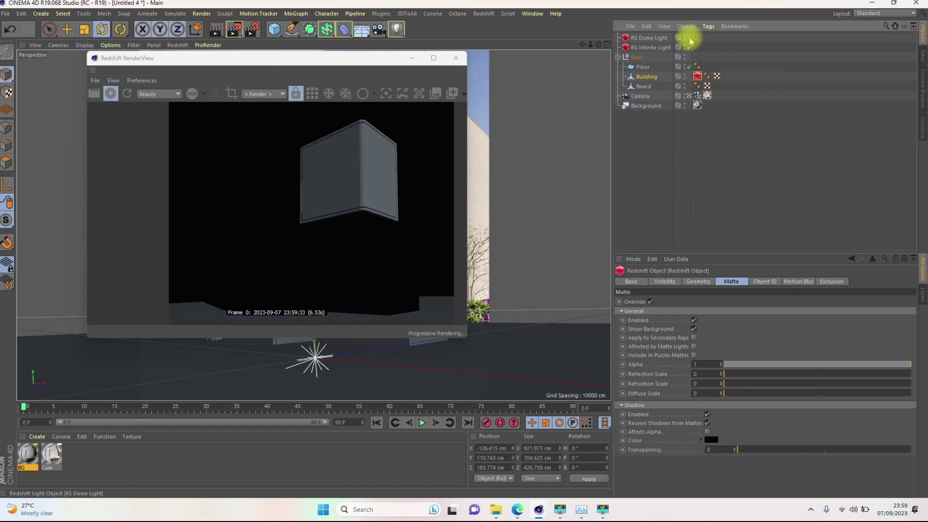
pyautogui.click(689, 39)
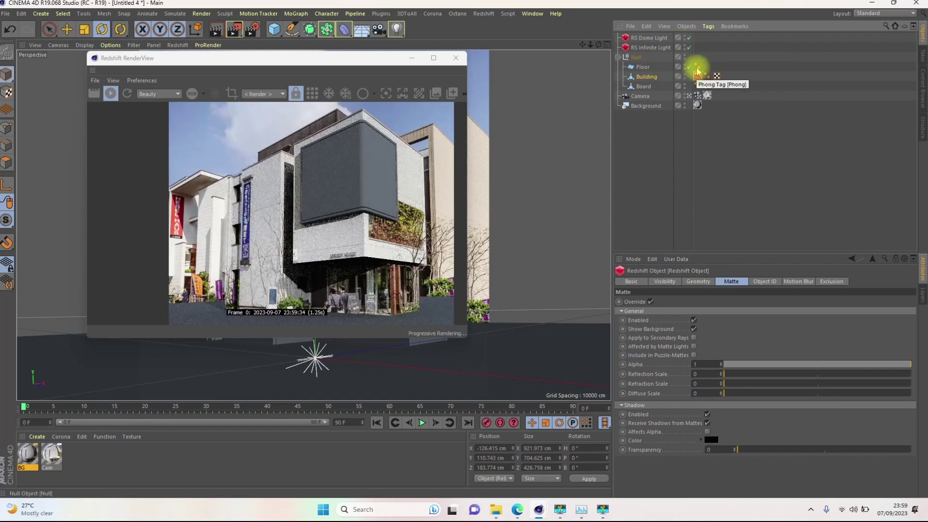
pyautogui.click(690, 47)
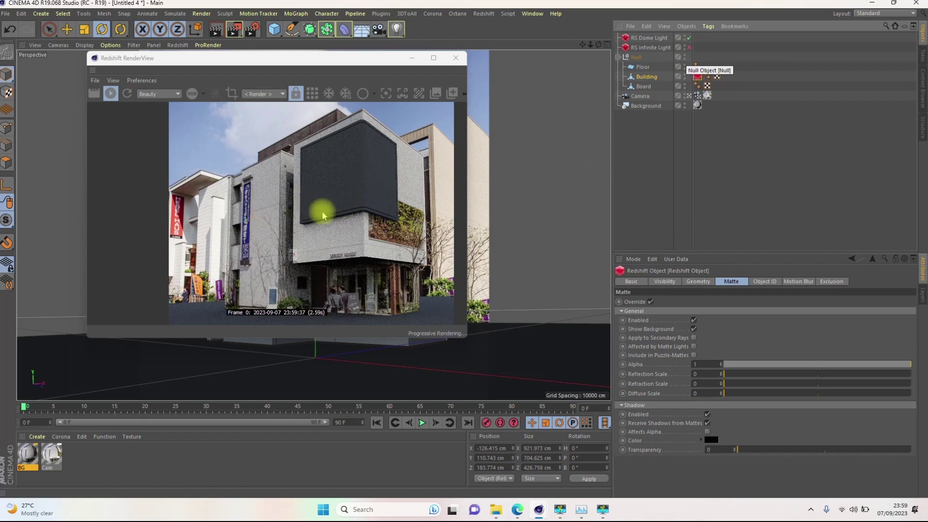
pyautogui.click(801, 121)
# Step: Examine the building's walls, billboard and ground area in the render preview with the infinite light disabled
pyautogui.scroll(4, 323, 222)
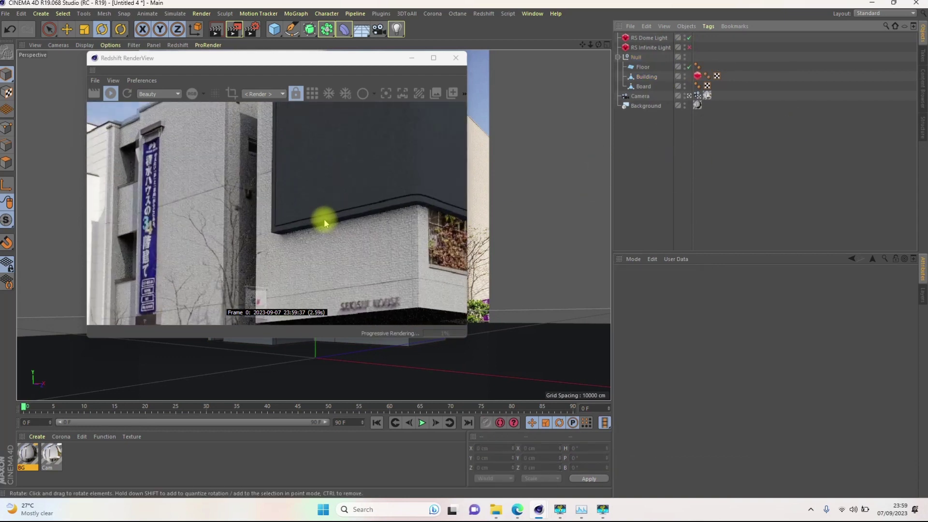
pyautogui.scroll(-5, 316, 234)
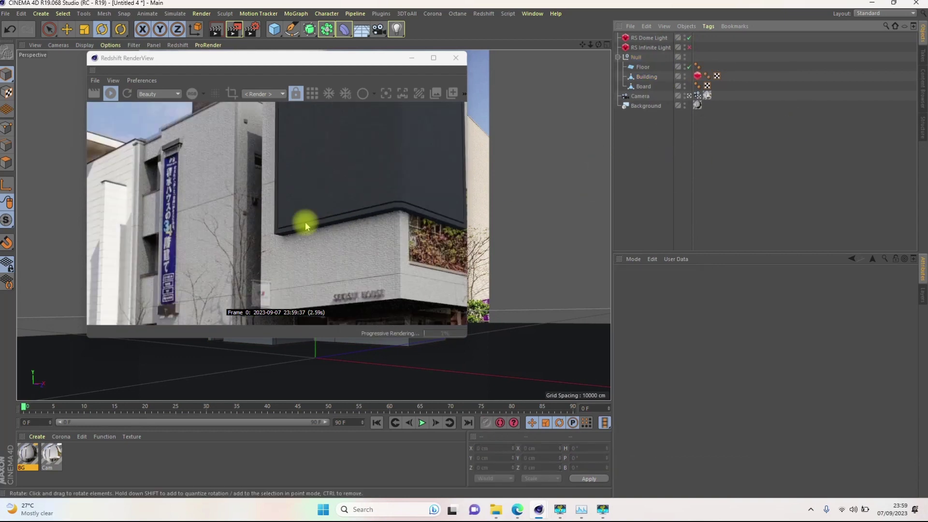
pyautogui.scroll(-1, 306, 233)
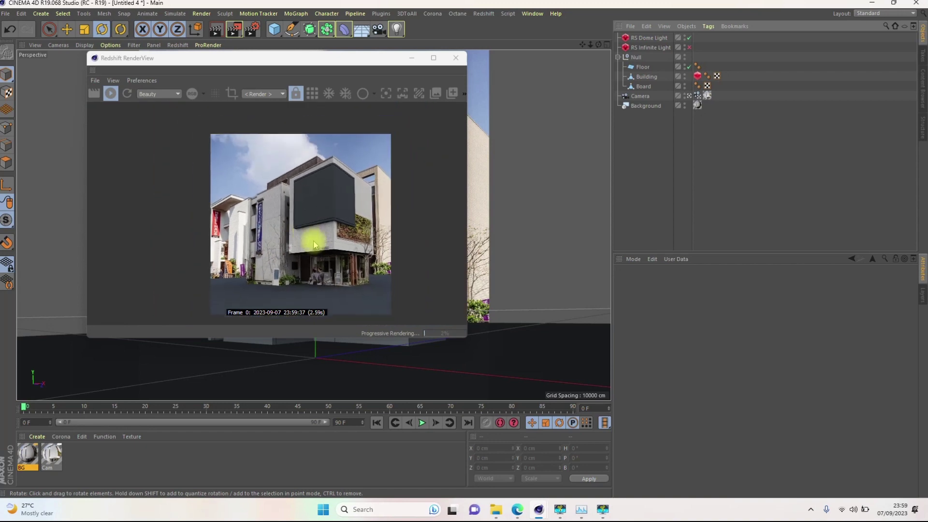
pyautogui.scroll(3, 297, 225)
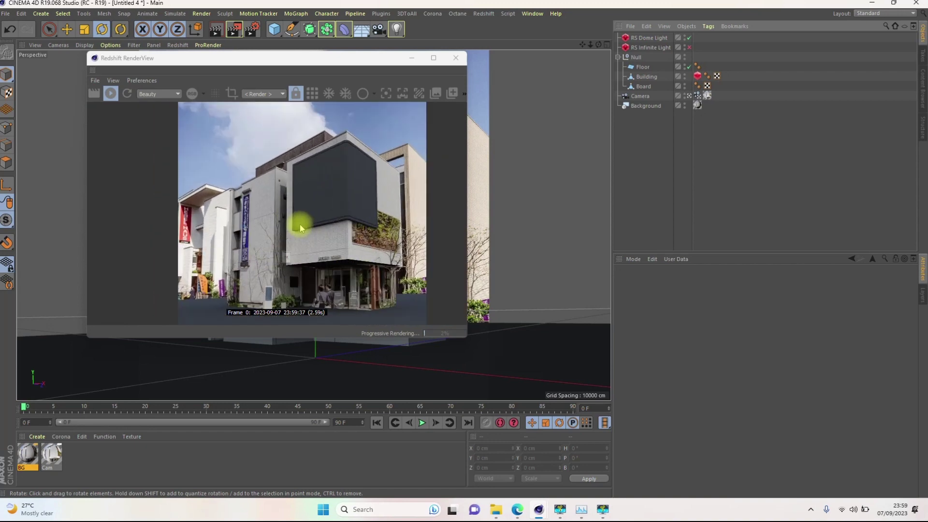
pyautogui.scroll(2, 328, 231)
pyautogui.scroll(-4, 334, 226)
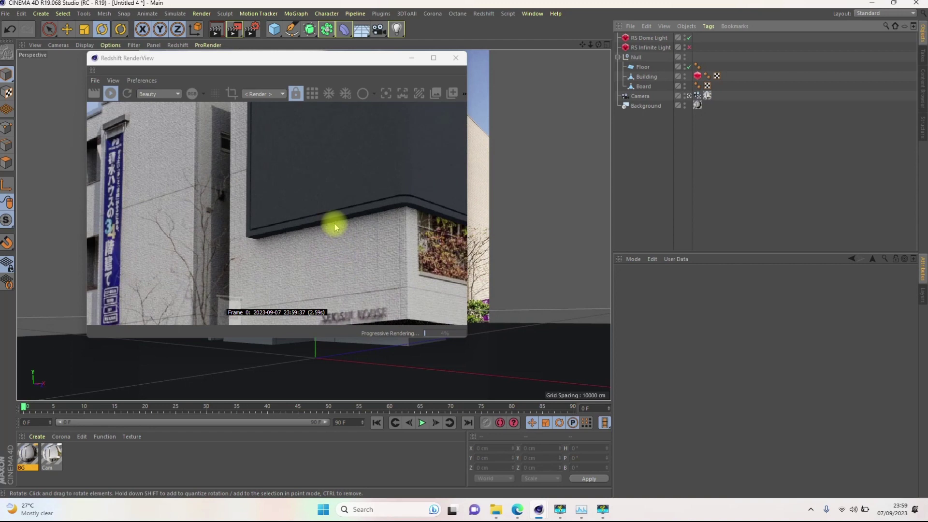
pyautogui.scroll(3, 342, 270)
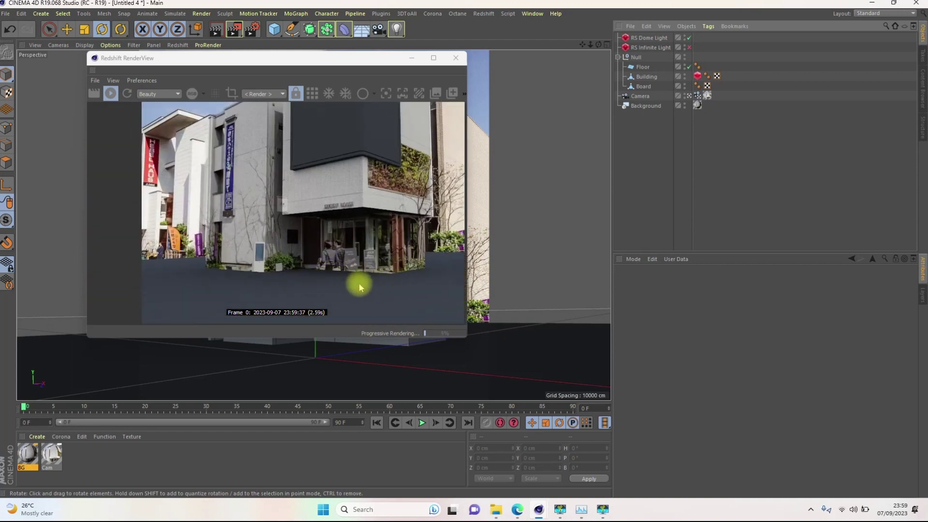
pyautogui.scroll(-3, 288, 260)
pyautogui.scroll(1, 292, 277)
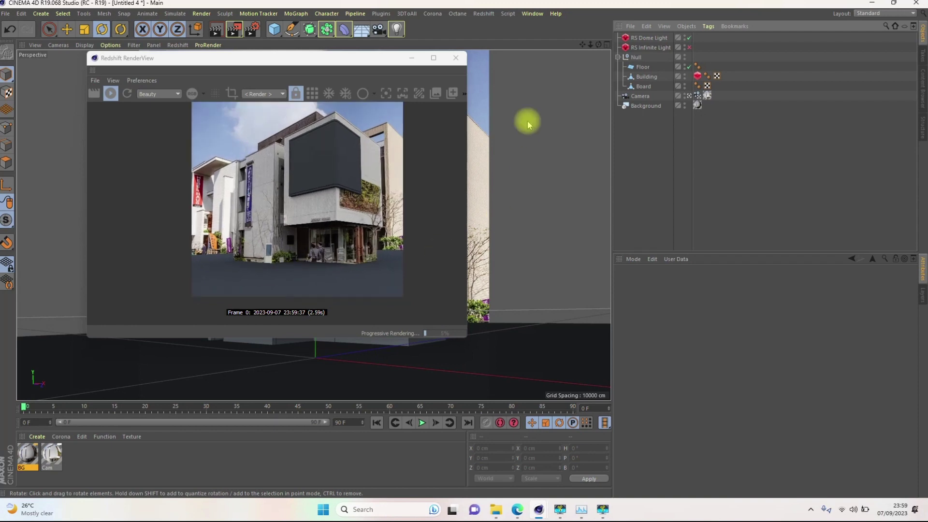
# Step: Copy the Building's Redshift Object tag with its matte settings to the Floor and inspect the entrance area in the render
pyautogui.click(697, 76)
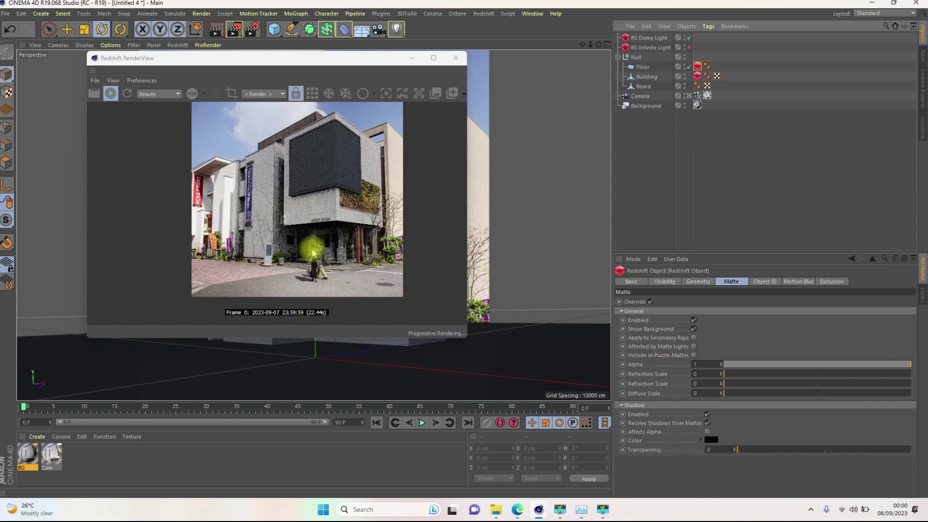
pyautogui.scroll(4, 337, 206)
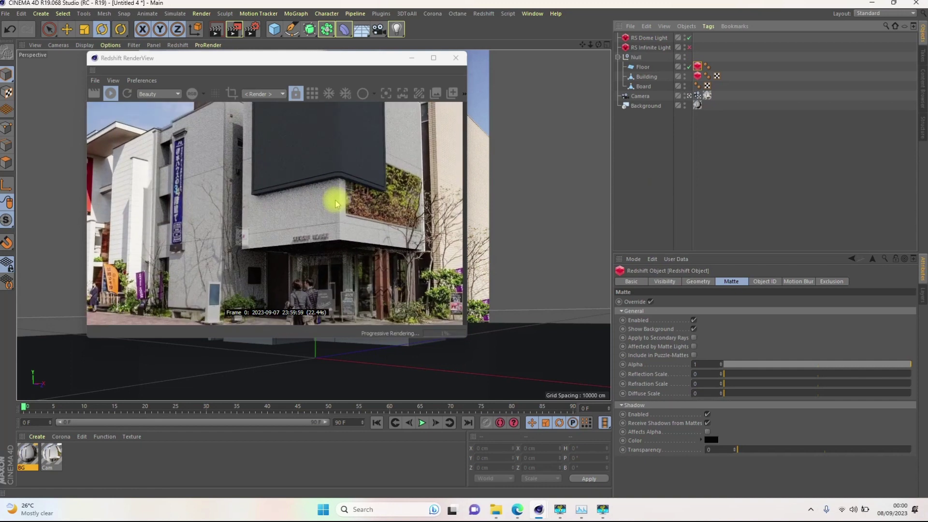
pyautogui.scroll(3, 328, 244)
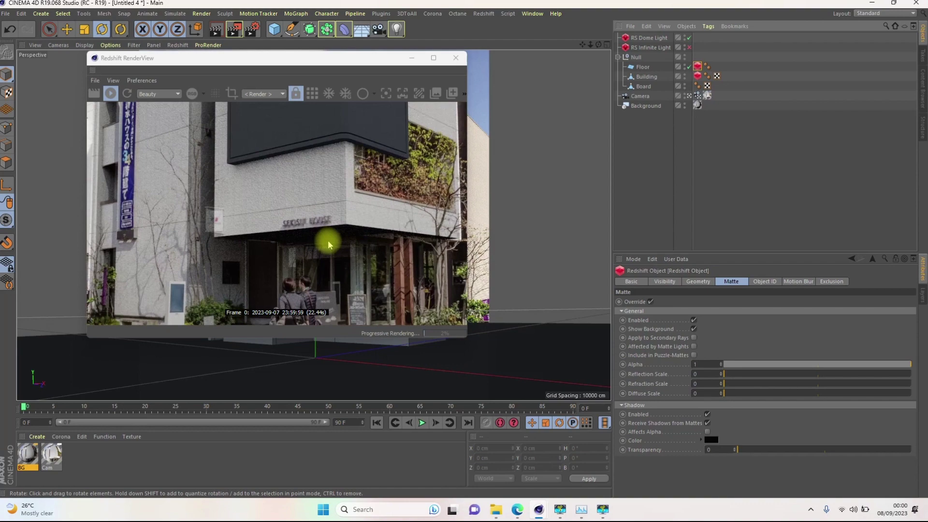
pyautogui.scroll(4, 328, 244)
pyautogui.scroll(-5, 311, 206)
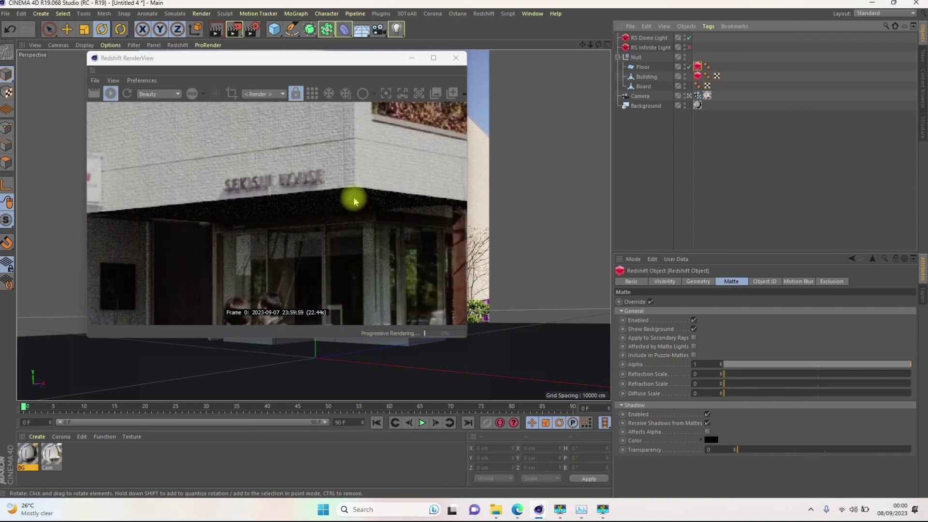
# Step: Test the render with the RS Dome Light disabled and switch it back on, repositioning the render preview window meanwhile
pyautogui.click(689, 38)
pyautogui.moveTo(369, 60); pyautogui.dragTo(369, 121)
pyautogui.click(690, 39)
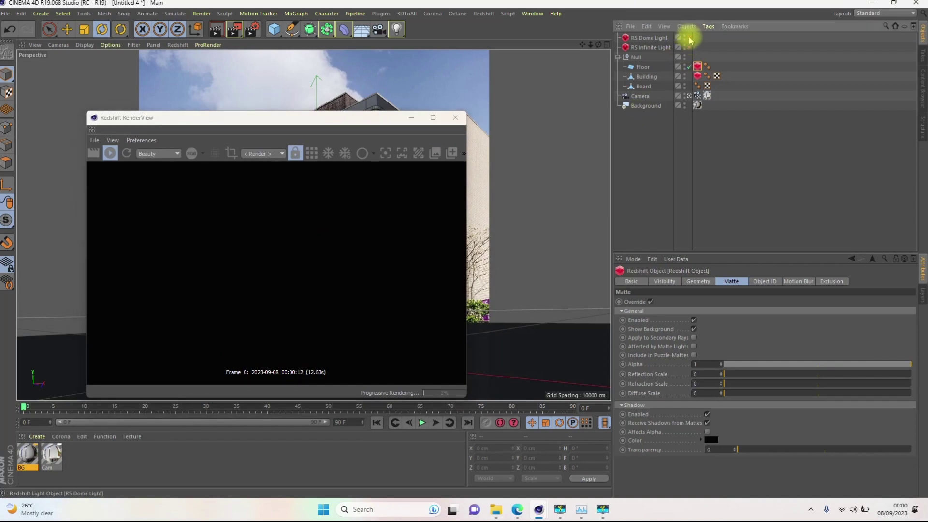
pyautogui.moveTo(379, 118); pyautogui.dragTo(400, 84)
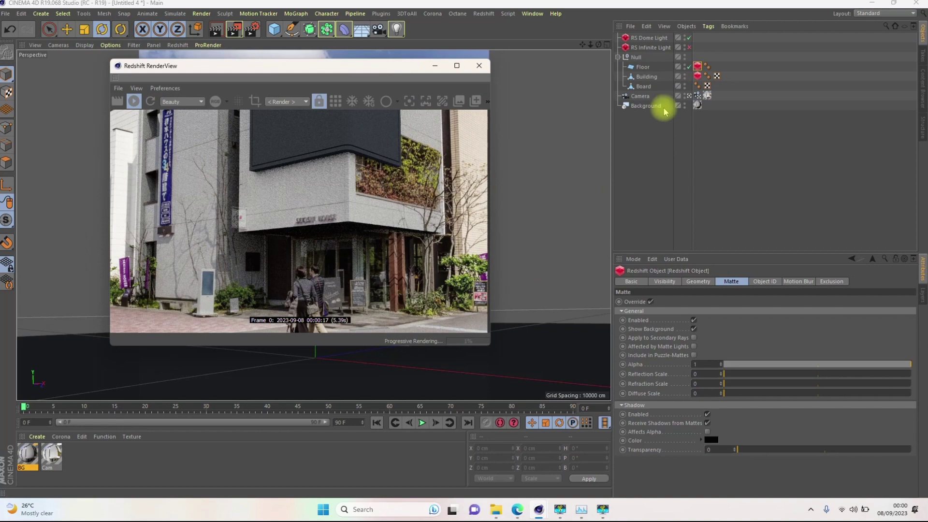
# Step: Enable the RS Infinite Light to check its shadows on the matte building, and disable it again
pyautogui.click(689, 47)
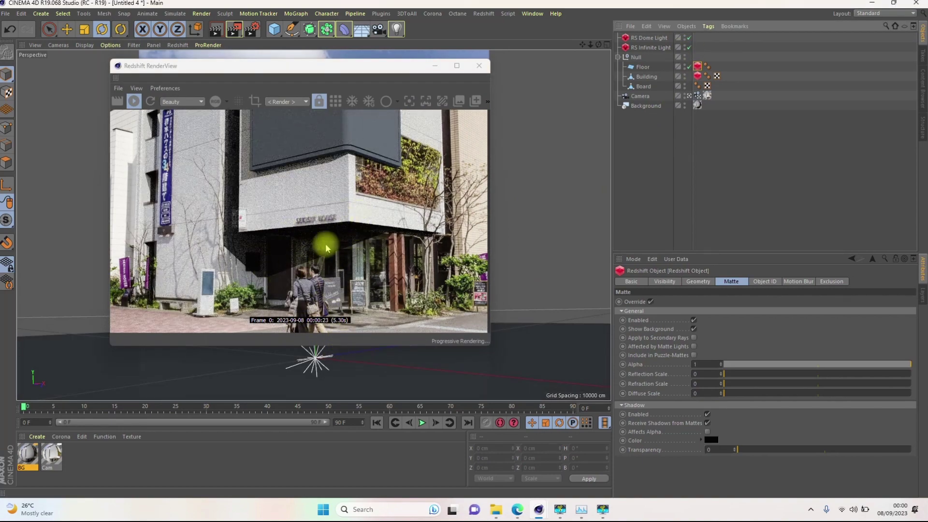
pyautogui.scroll(-2, 288, 275)
pyautogui.scroll(-1, 288, 276)
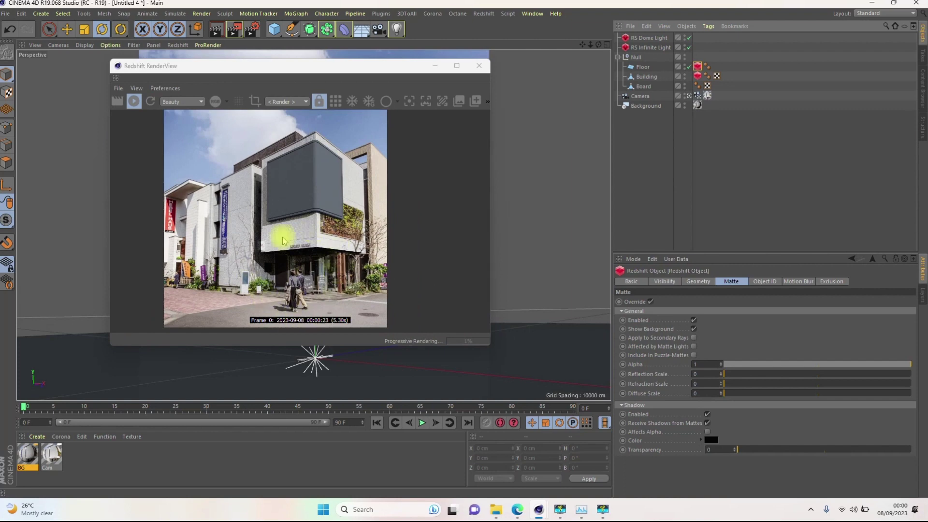
pyautogui.click(689, 48)
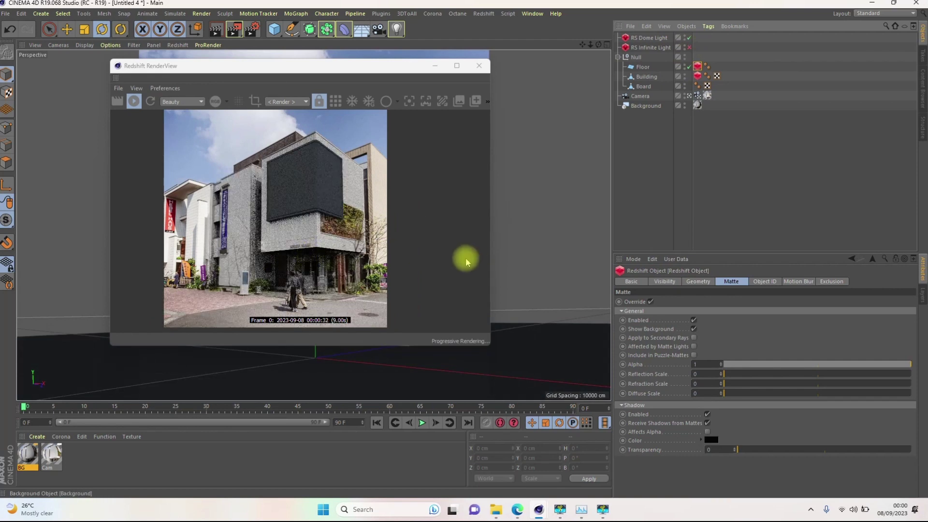
# Step: Add a second Redshift Dome Light, check its effect in the render preview, and bring up its Environment and Back-Plate settings
pyautogui.click(484, 13)
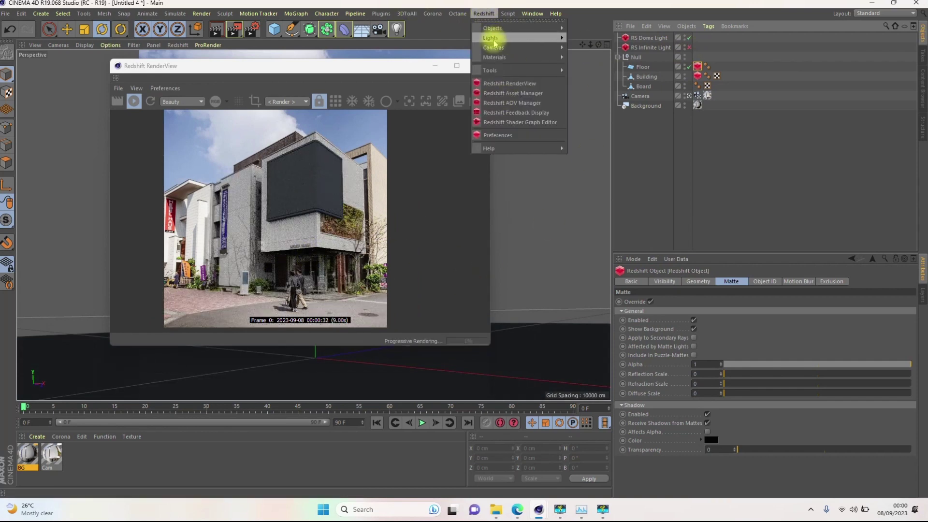
pyautogui.moveTo(495, 50)
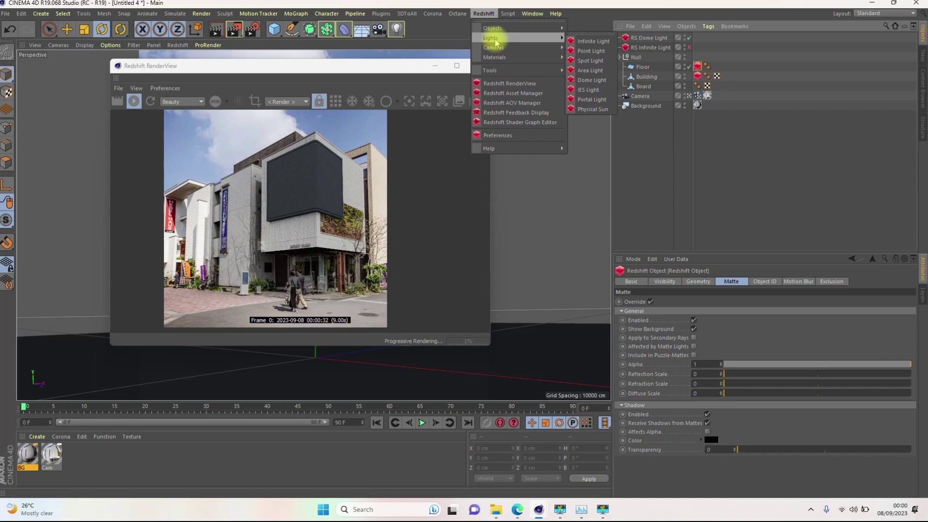
pyautogui.click(591, 79)
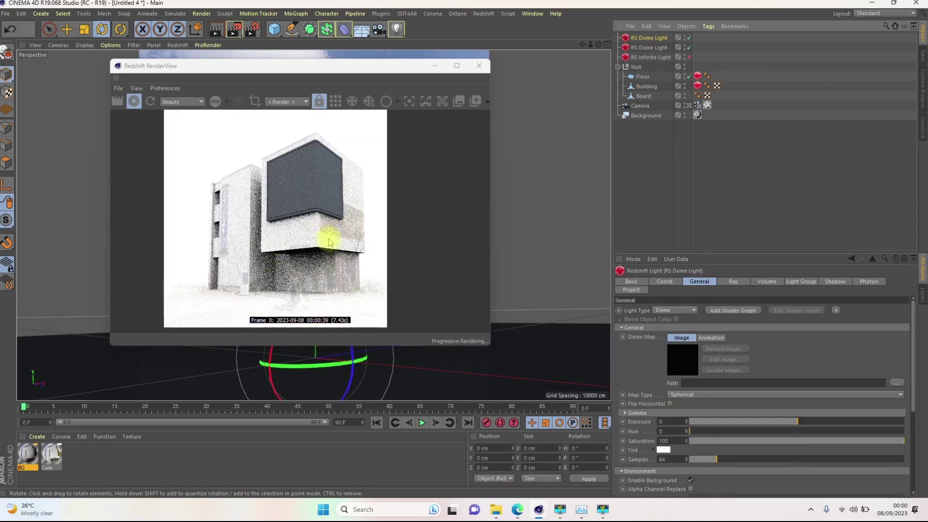
pyautogui.scroll(6, 279, 257)
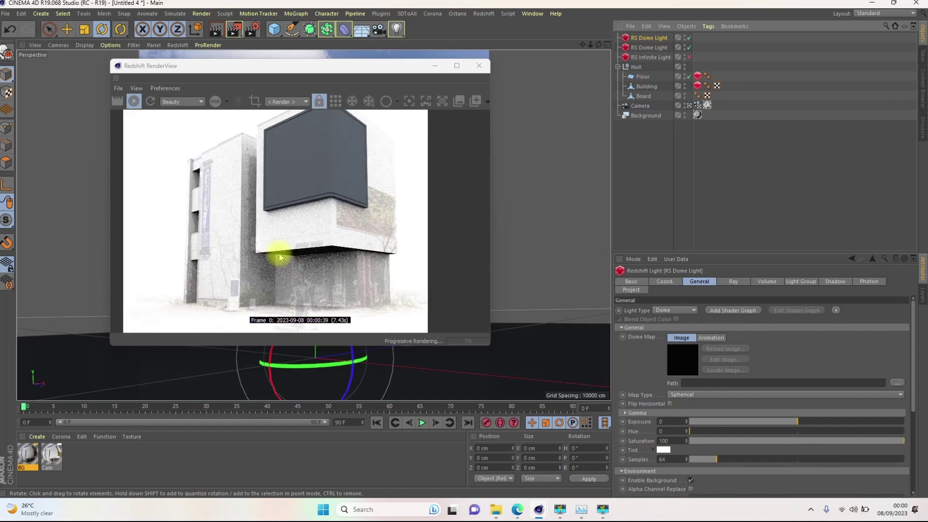
pyautogui.scroll(-5, 262, 241)
pyautogui.scroll(-4, 299, 199)
pyautogui.scroll(2, 301, 196)
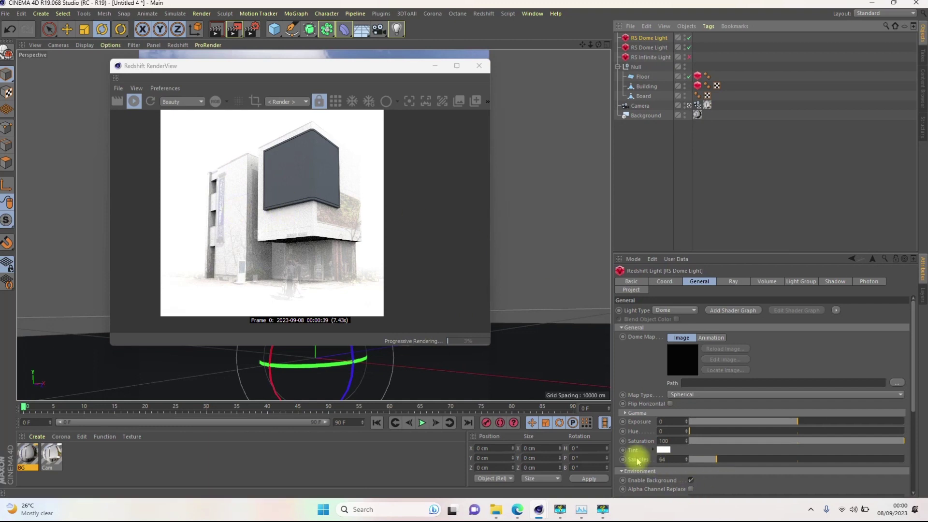
pyautogui.scroll(-5, 635, 457)
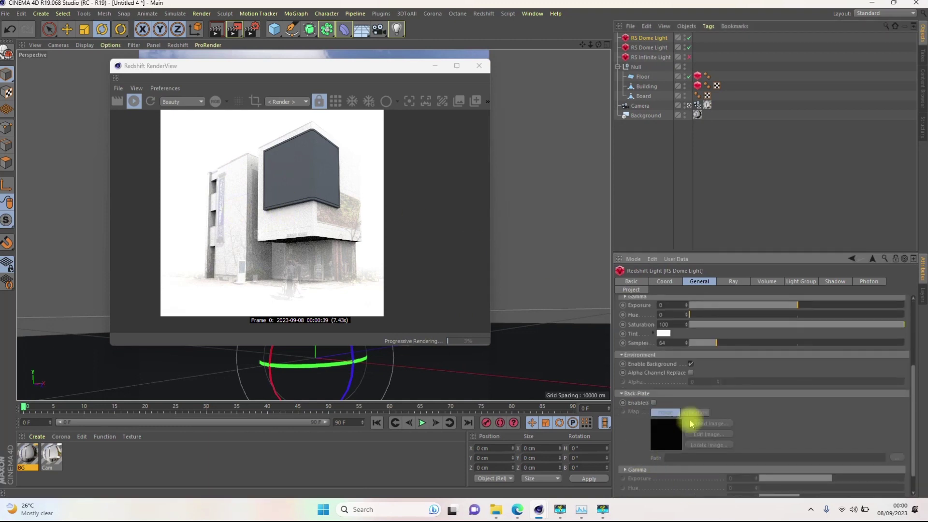
# Step: Turn off Enable Background on the new RS Dome Light and compare the render with that light off and on
pyautogui.click(691, 364)
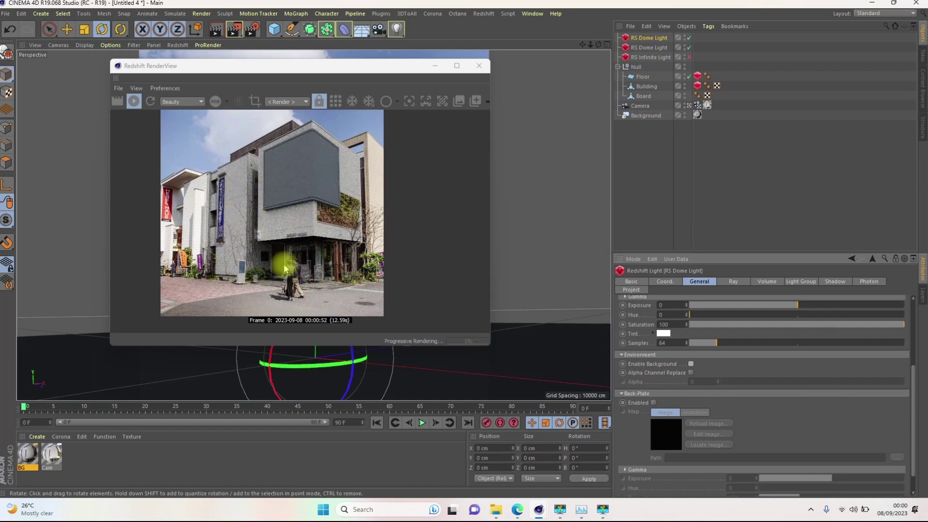
pyautogui.scroll(5, 288, 241)
pyautogui.scroll(-2, 314, 247)
pyautogui.scroll(5, 319, 248)
pyautogui.scroll(-2, 334, 249)
pyautogui.scroll(-3, 340, 247)
pyautogui.click(689, 38)
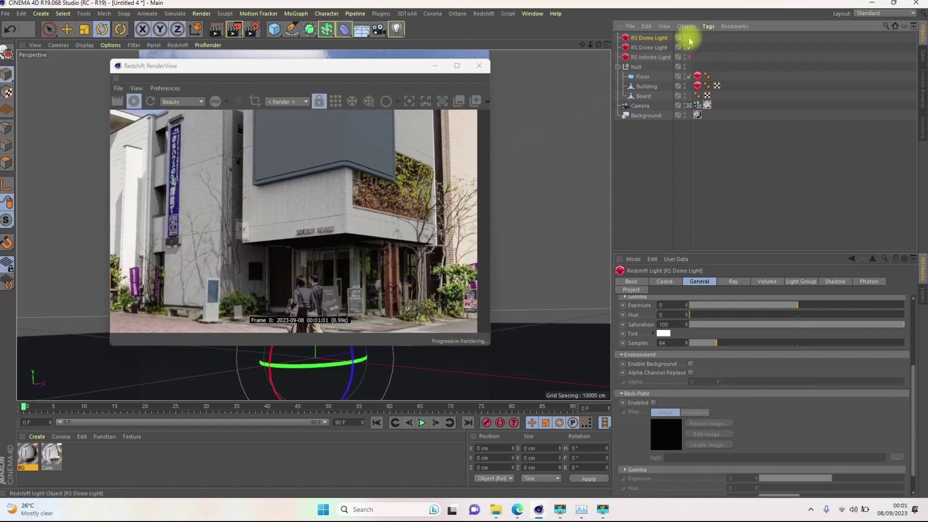
pyautogui.click(689, 38)
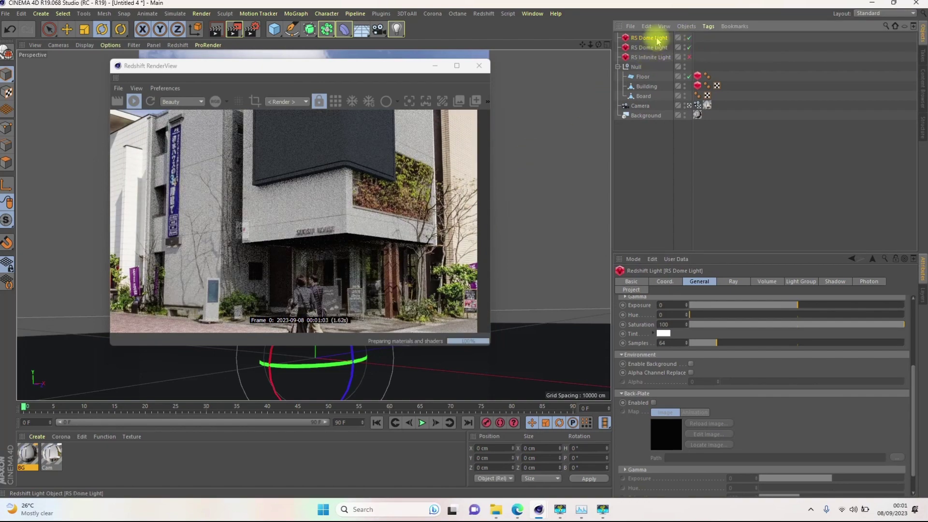
# Step: Set the new RS Dome Light's exposure to 0.5 after trying 5, and disable the light to compare the facade in the render
pyautogui.scroll(3, 628, 327)
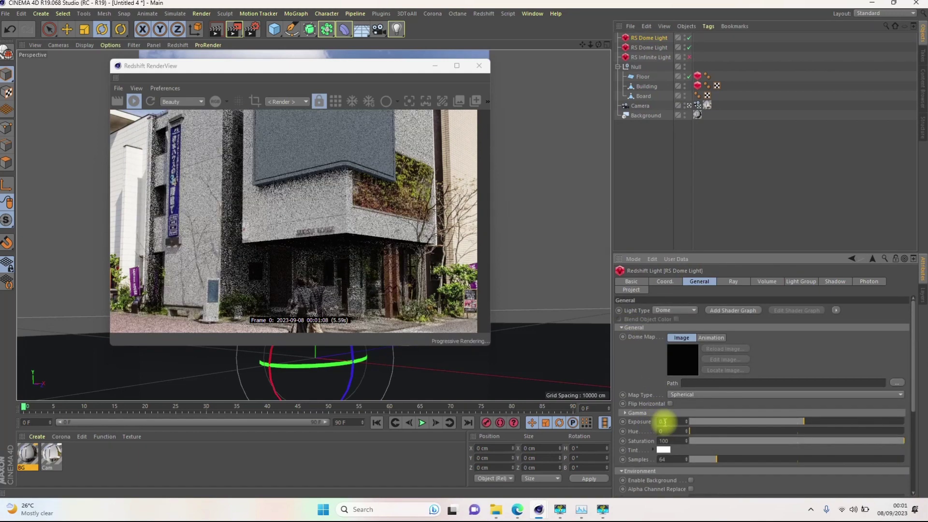
pyautogui.moveTo(673, 421); pyautogui.dragTo(558, 419)
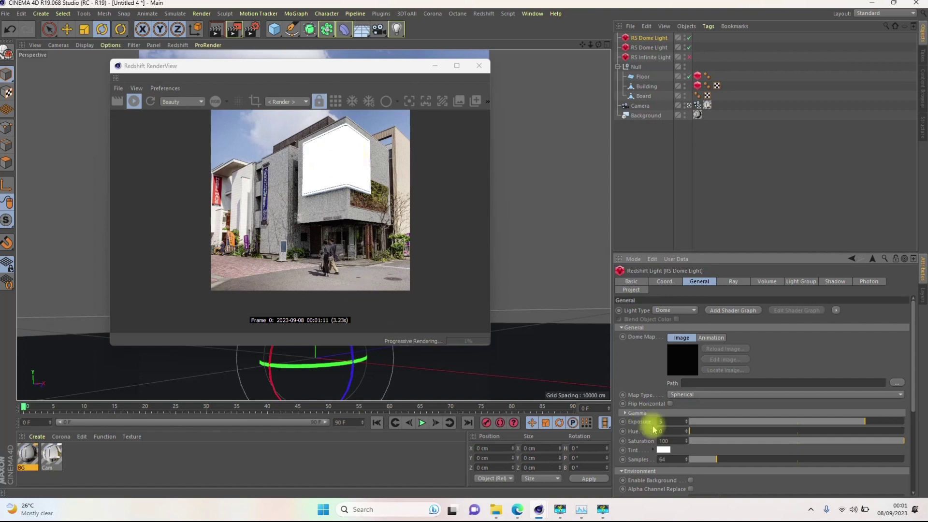
pyautogui.doubleClick(672, 421)
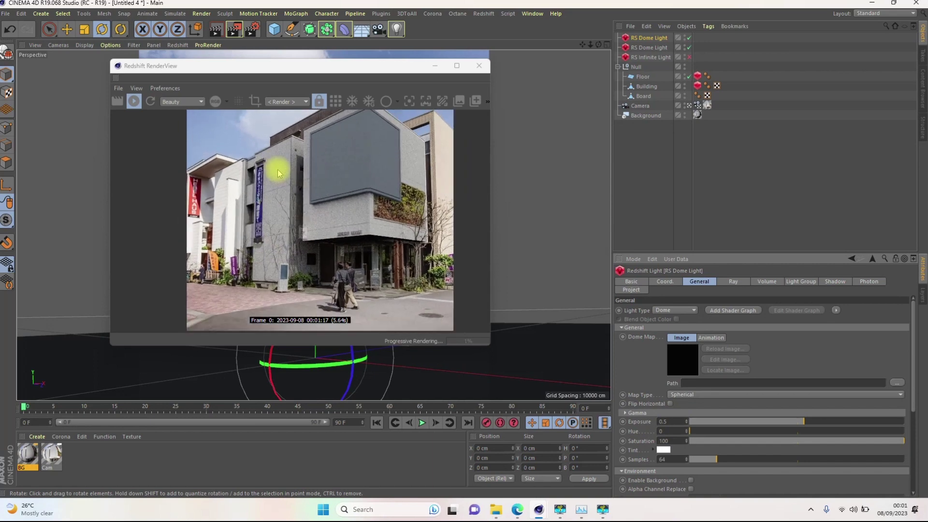
pyautogui.click(689, 38)
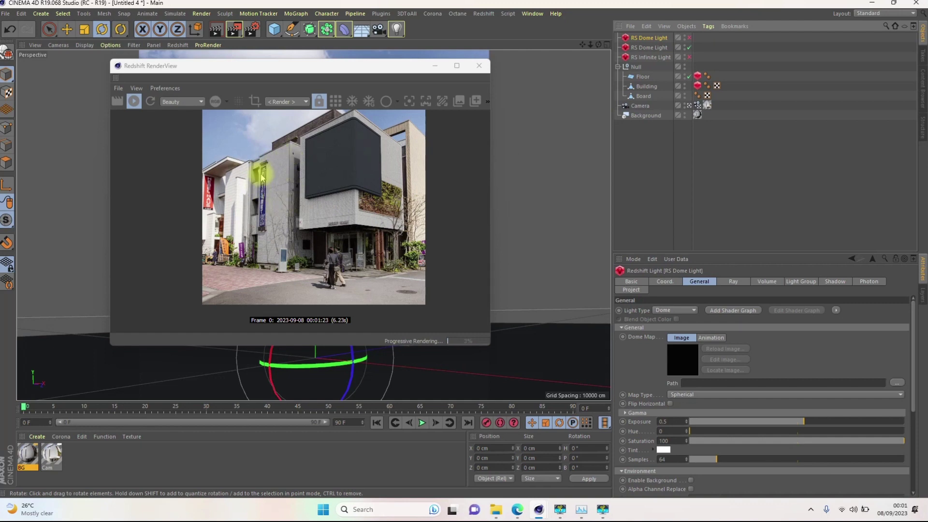
pyautogui.scroll(5, 277, 181)
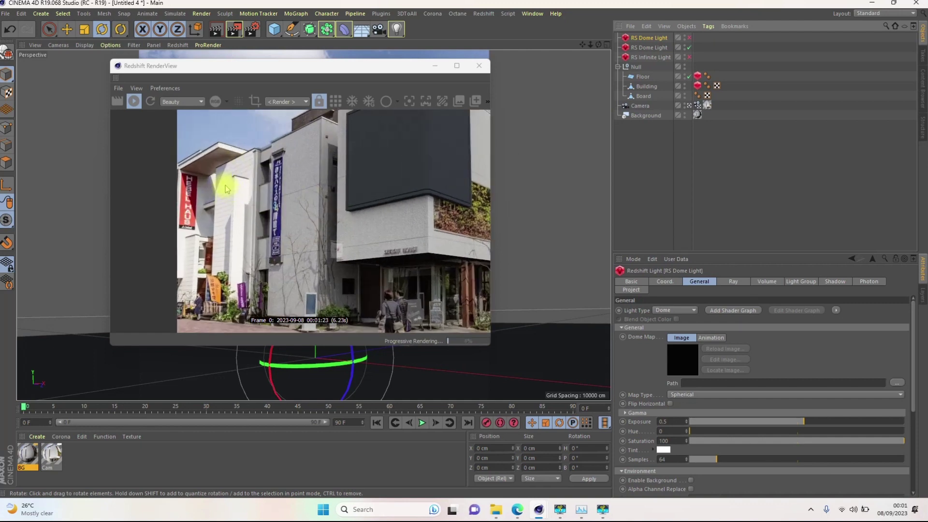
pyautogui.scroll(-5, 312, 200)
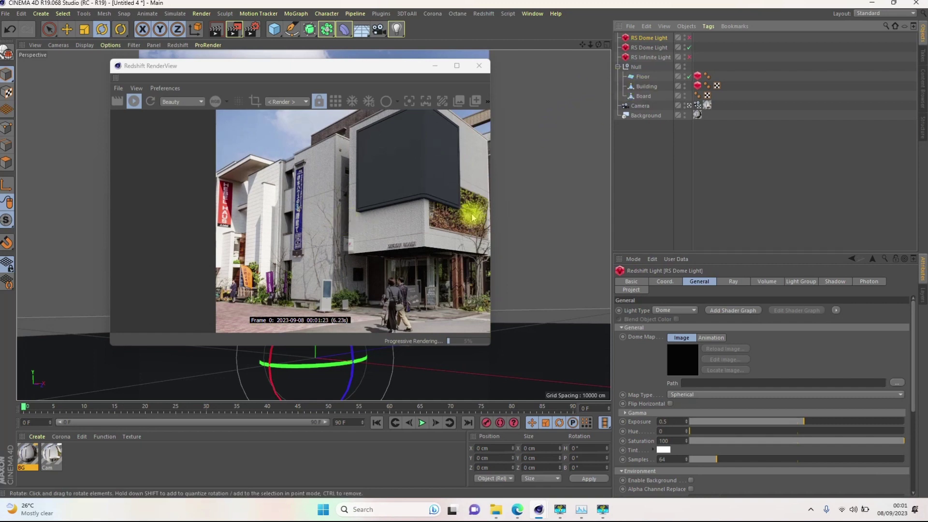
# Step: Test the Alpha and Diffuse Scale of the Building's matte tag, returning them to 1 and 0
pyautogui.click(698, 86)
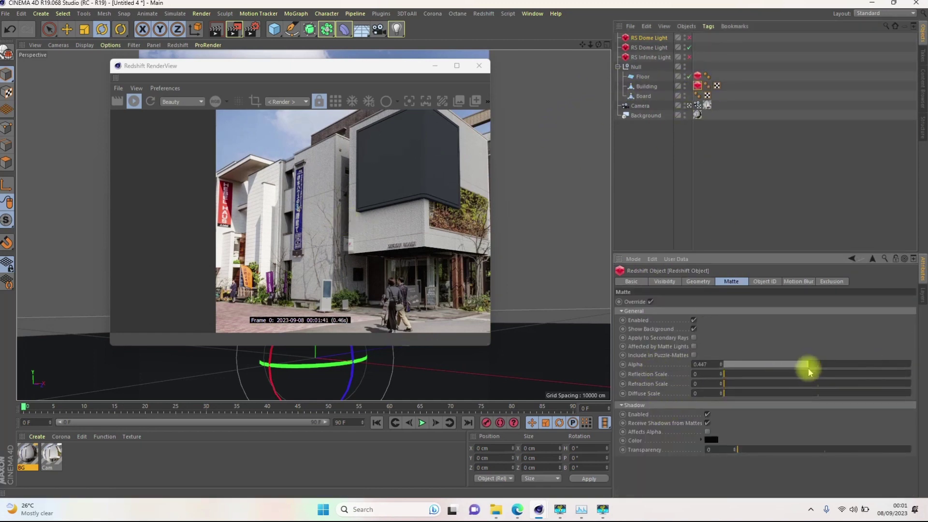
pyautogui.moveTo(811, 368); pyautogui.dragTo(694, 374)
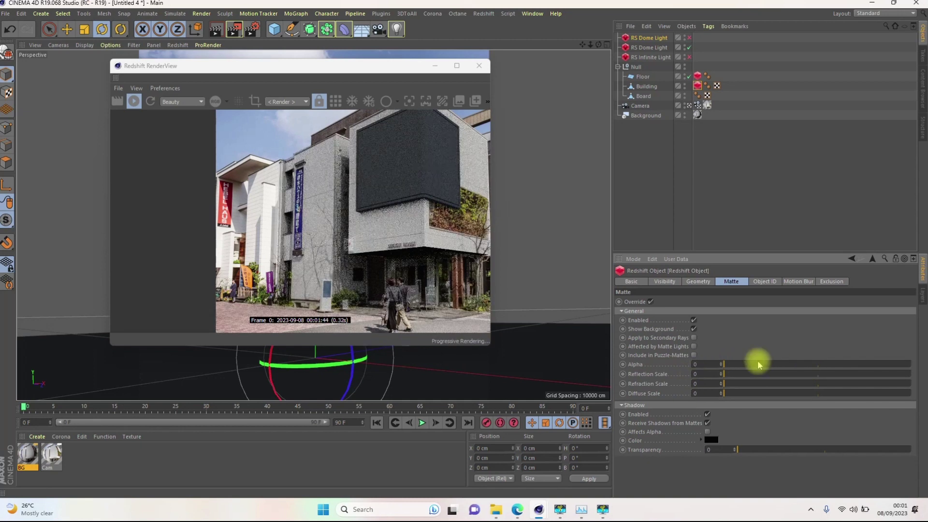
pyautogui.moveTo(738, 368); pyautogui.dragTo(920, 363)
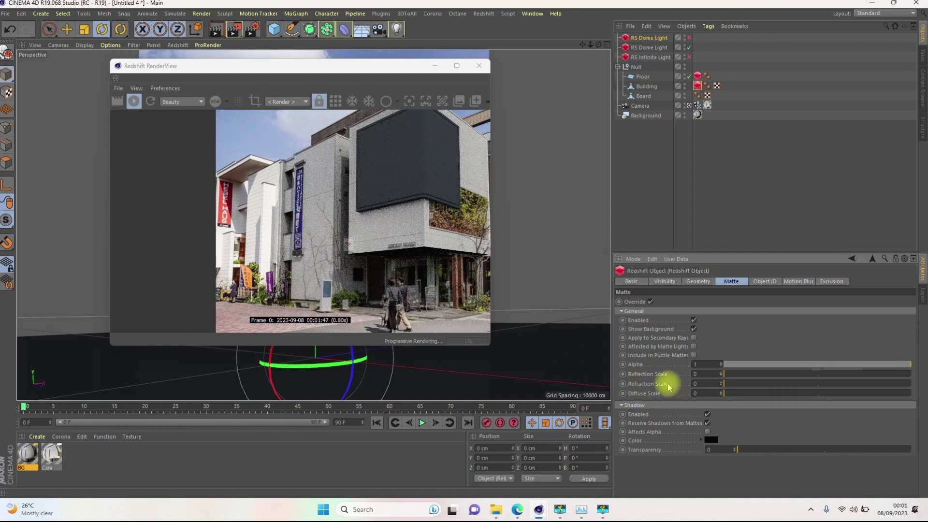
pyautogui.moveTo(724, 393); pyautogui.dragTo(675, 387)
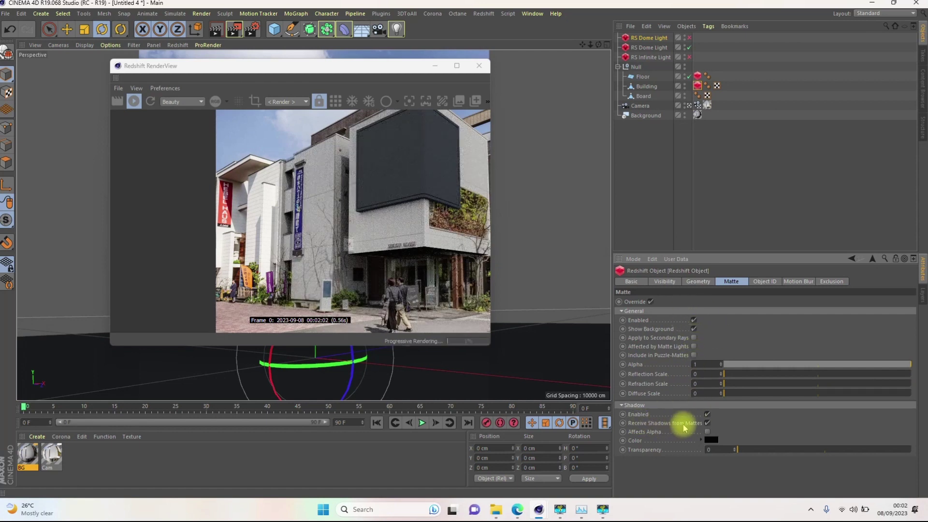
# Step: Test Receive Shadows from Mattes, Affects Alpha and a lower Alpha on the Building's matte tag, restoring each setting
pyautogui.click(708, 423)
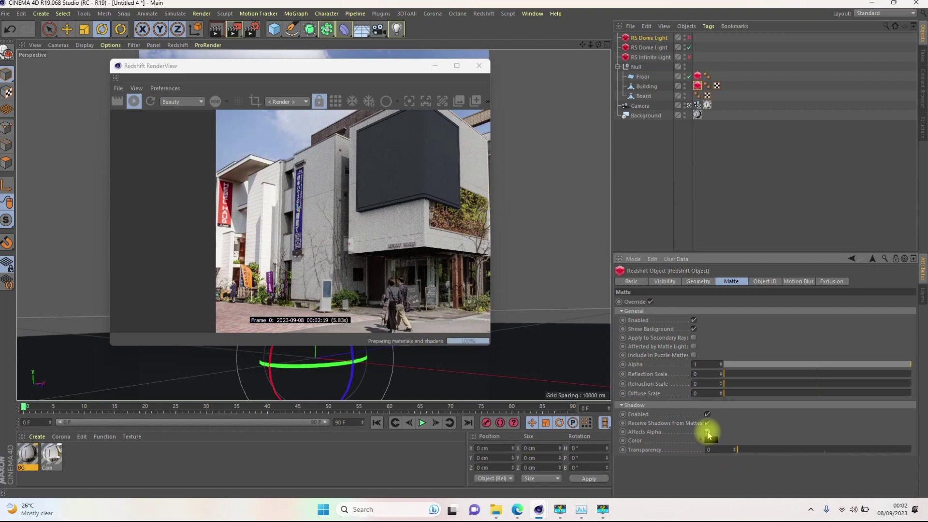
pyautogui.moveTo(793, 364); pyautogui.dragTo(918, 364)
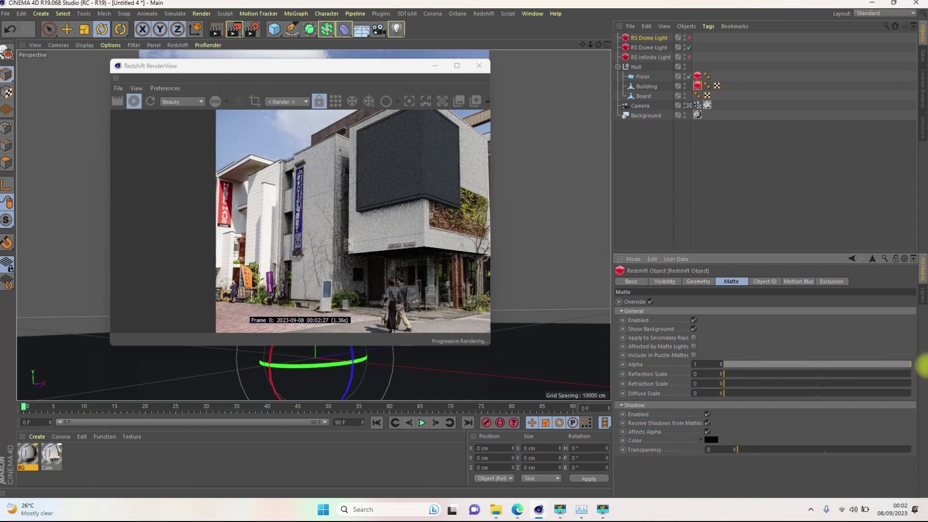
pyautogui.click(706, 431)
# Step: Turn off Receive Shadows from Mattes on the Building's matte tag and test its shadow Transparency, returning it to 0
pyautogui.moveTo(735, 450); pyautogui.dragTo(776, 453)
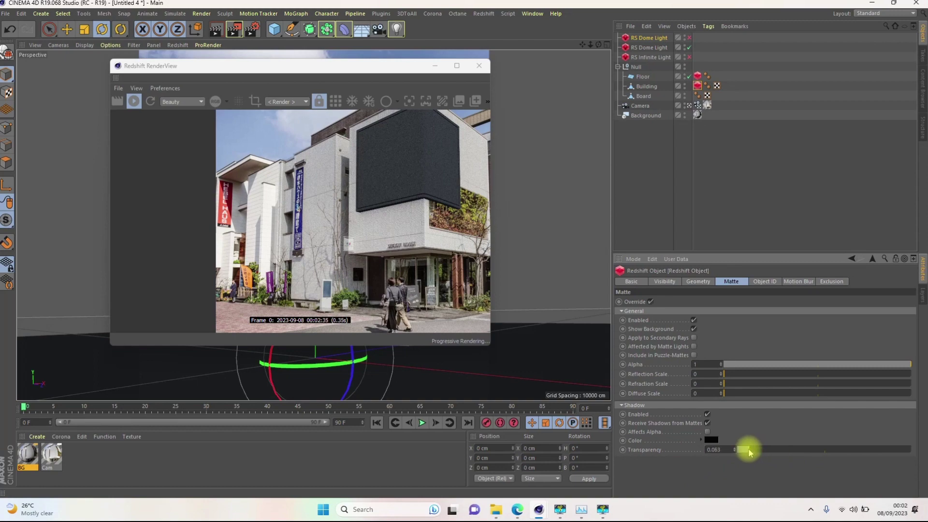
pyautogui.moveTo(742, 451); pyautogui.dragTo(706, 449)
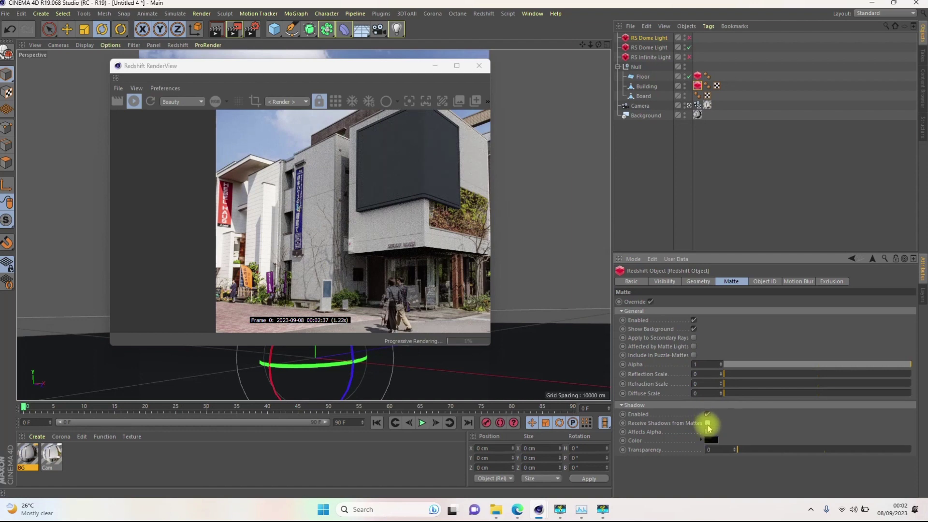
pyautogui.scroll(-4, 329, 203)
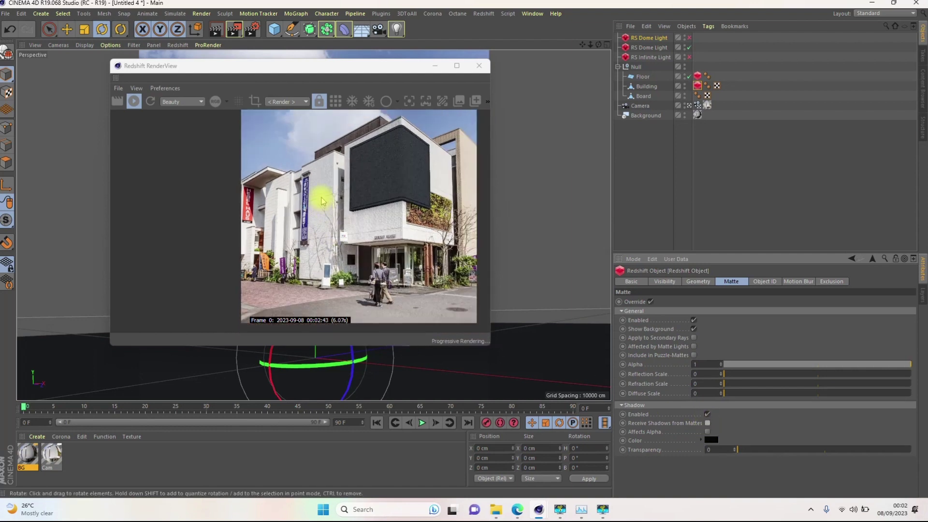
pyautogui.scroll(5, 337, 190)
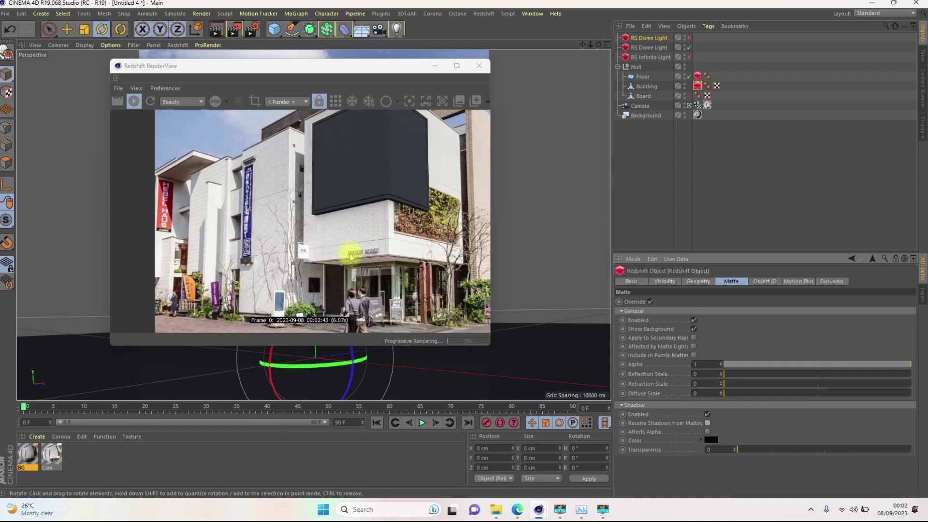
pyautogui.moveTo(749, 448); pyautogui.dragTo(919, 460)
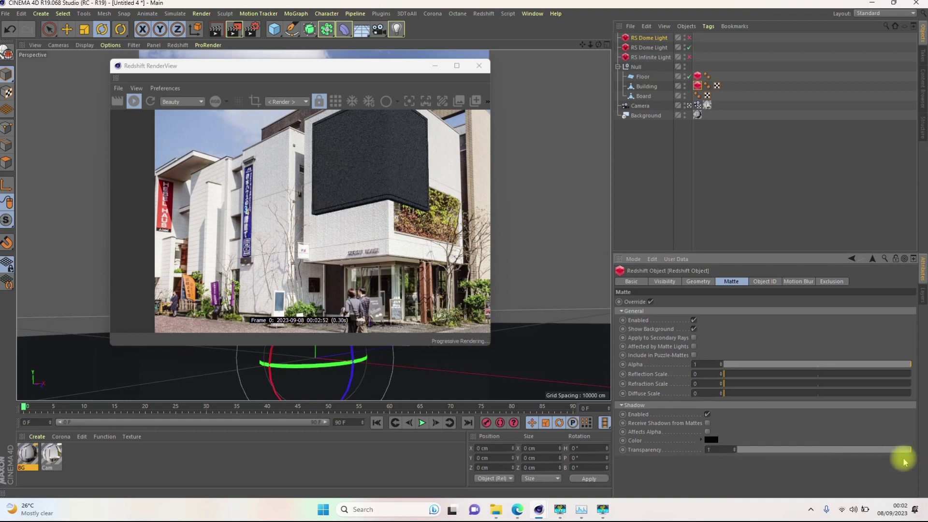
pyautogui.hotkey('ctrl', 'z')
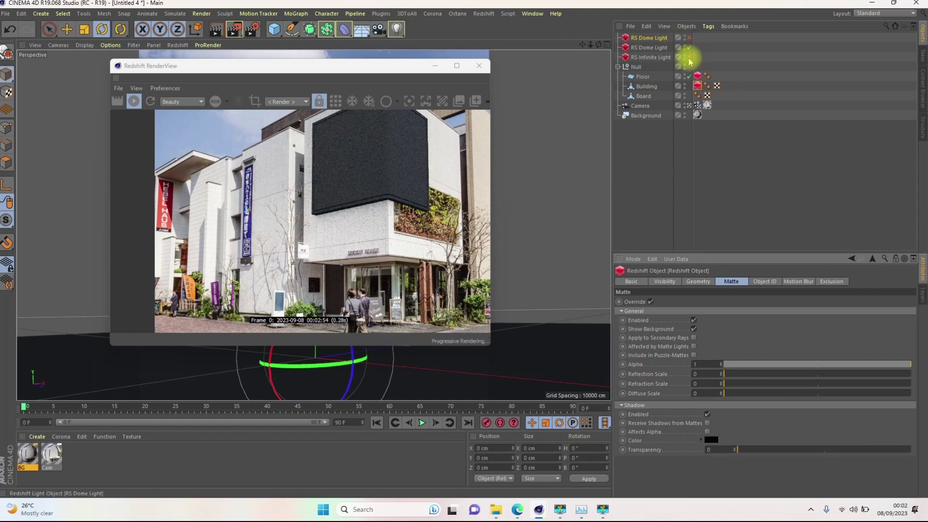
# Step: Enable the RS Infinite Light and inspect its effect on the board and facade in the render
pyautogui.click(689, 58)
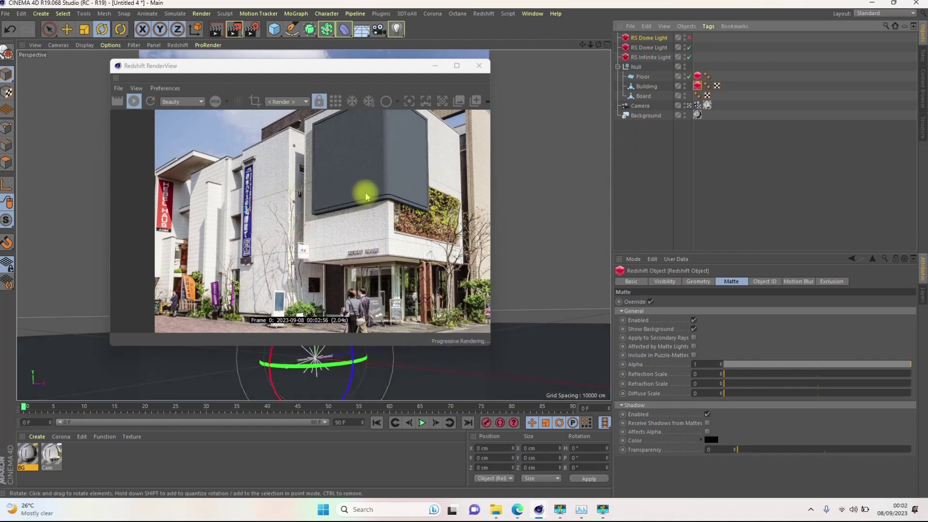
pyautogui.scroll(-2, 358, 191)
pyautogui.scroll(3, 314, 150)
pyautogui.scroll(-3, 377, 201)
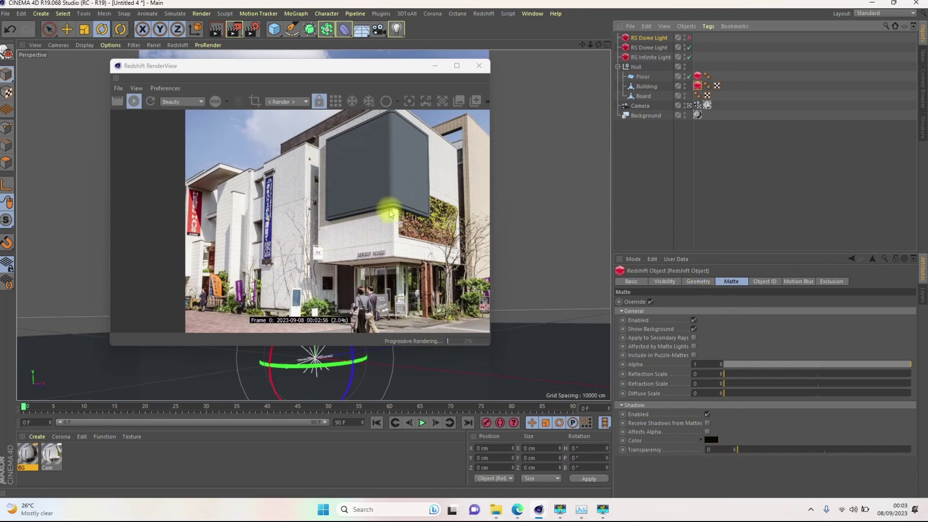
pyautogui.scroll(4, 392, 211)
pyautogui.scroll(-3, 395, 206)
pyautogui.scroll(-3, 396, 207)
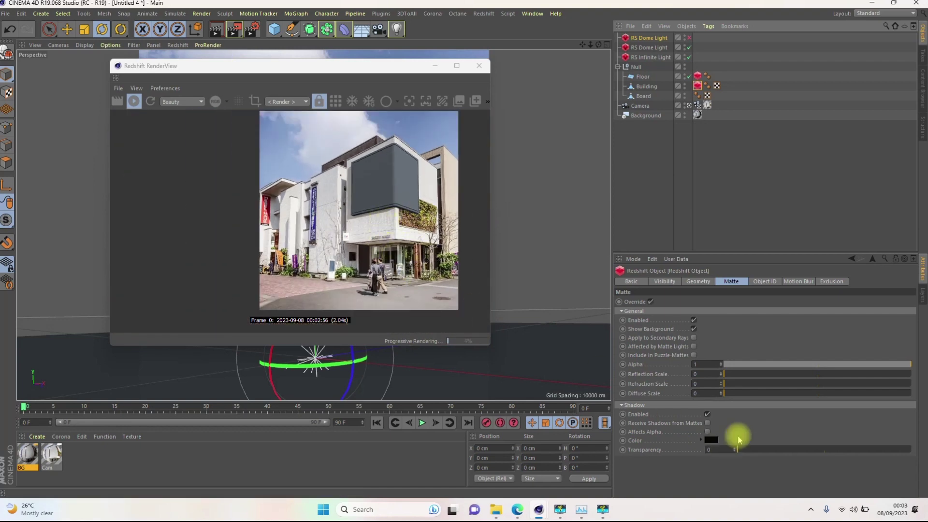
# Step: Test shadow Transparency, Affects Alpha and Receive Shadows from Mattes on the Building under the infinite light, returning Transparency to 0 and both options to off
pyautogui.moveTo(741, 450); pyautogui.dragTo(715, 443)
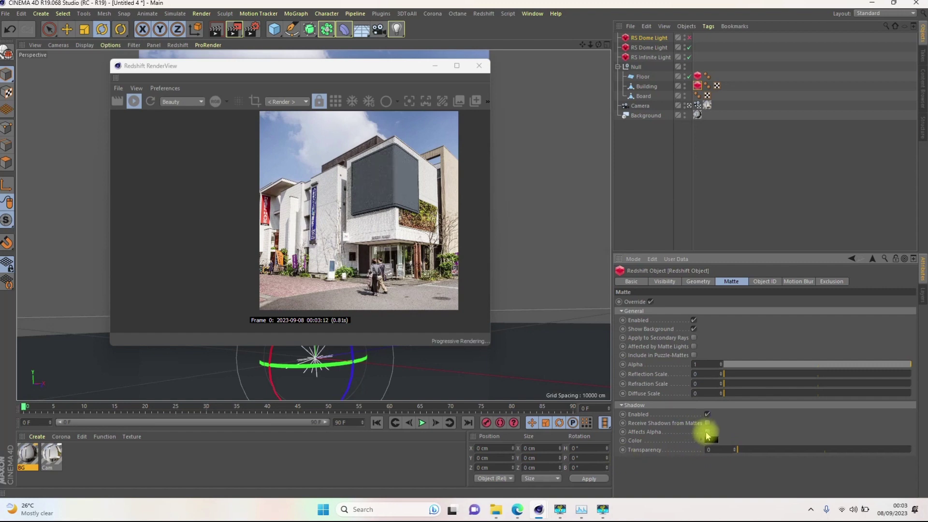
pyautogui.click(707, 432)
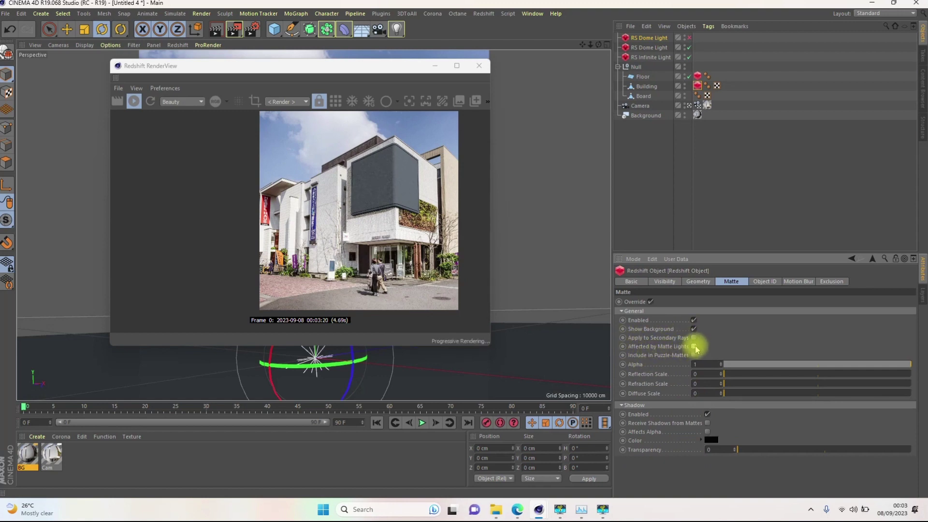
pyautogui.click(707, 423)
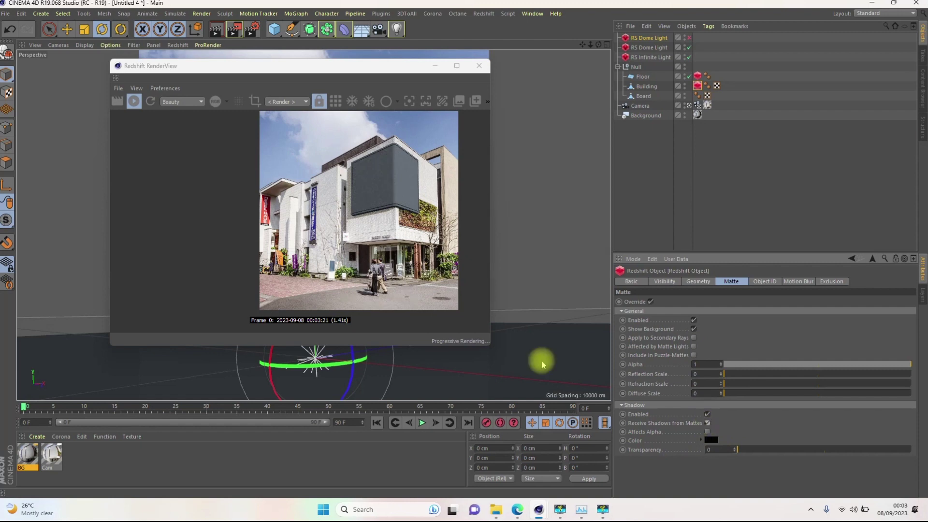
pyautogui.scroll(6, 346, 234)
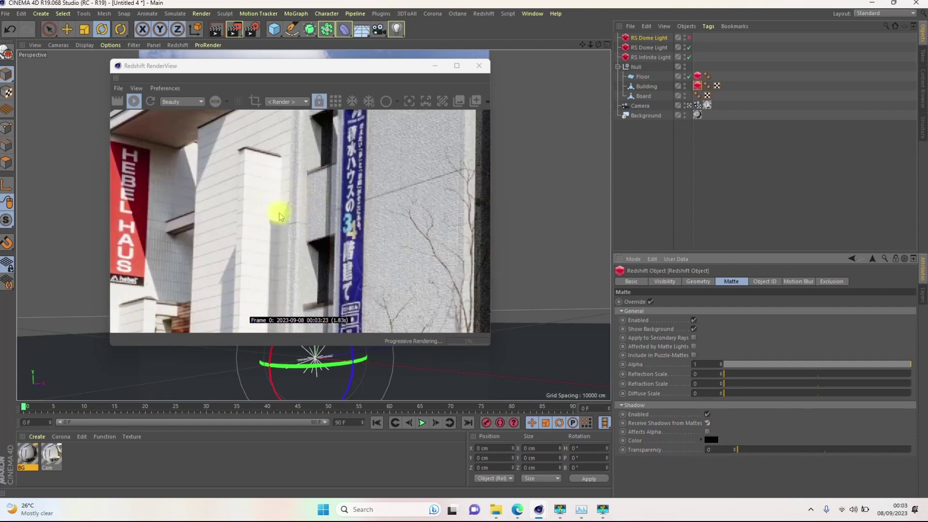
pyautogui.scroll(-5, 280, 216)
pyautogui.click(707, 423)
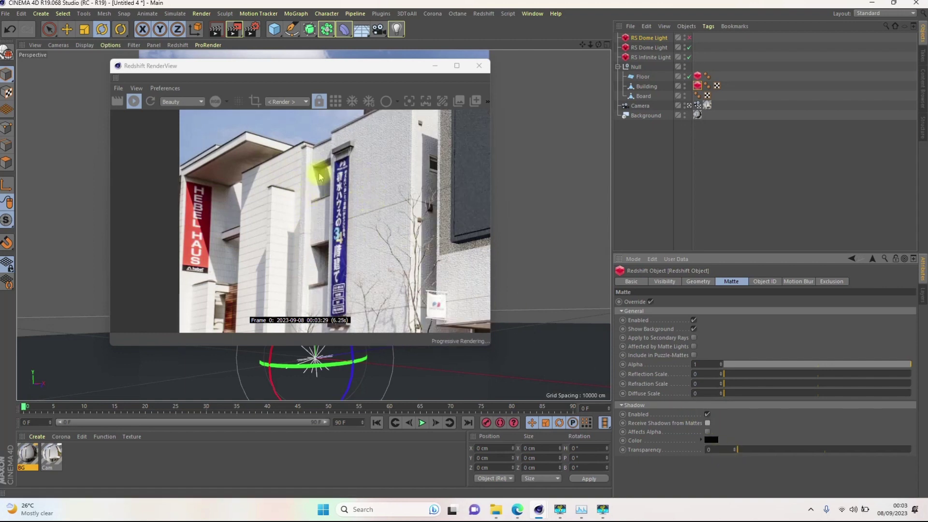
pyautogui.scroll(-2, 354, 201)
pyautogui.scroll(-3, 454, 239)
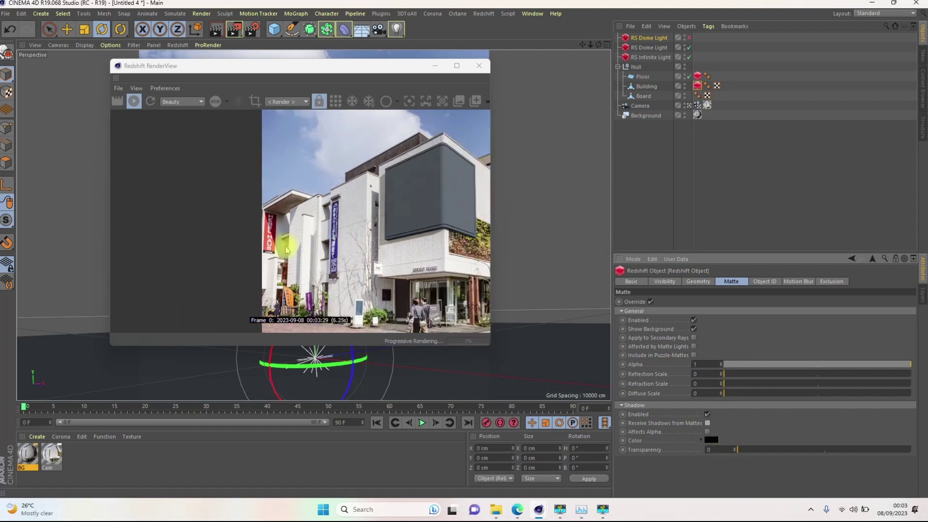
pyautogui.scroll(-2, 412, 232)
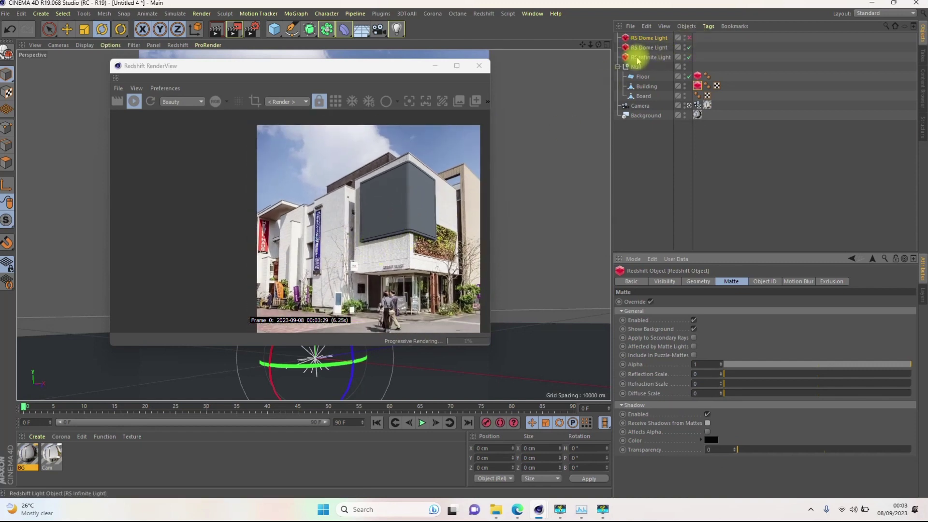
# Step: Set the RS Infinite Light's Intensity Multiplier to 5 after trying 1.5
pyautogui.click(650, 59)
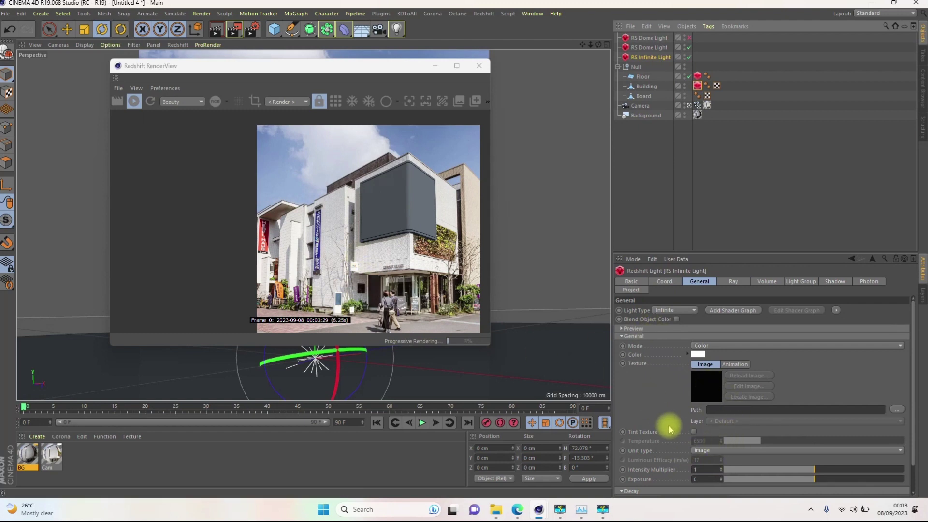
pyautogui.click(706, 468)
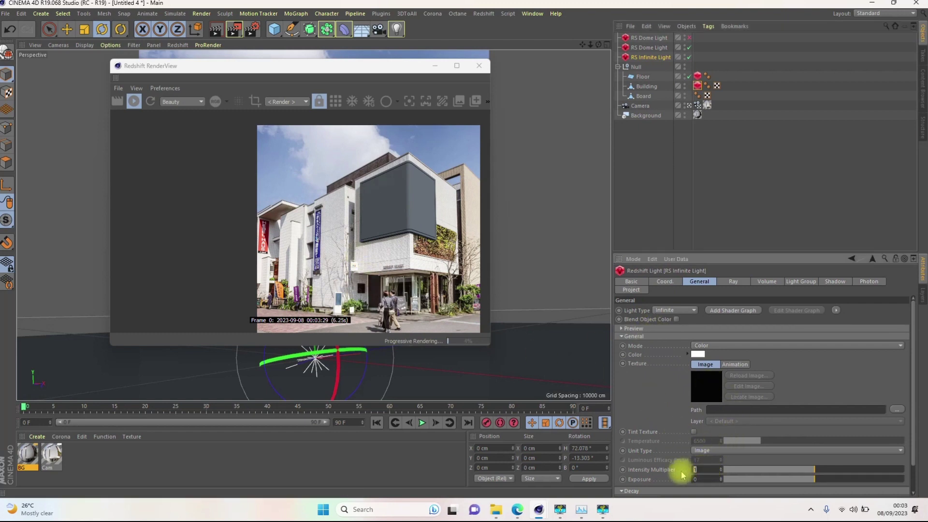
pyautogui.write('1.5')
pyautogui.press('Return')
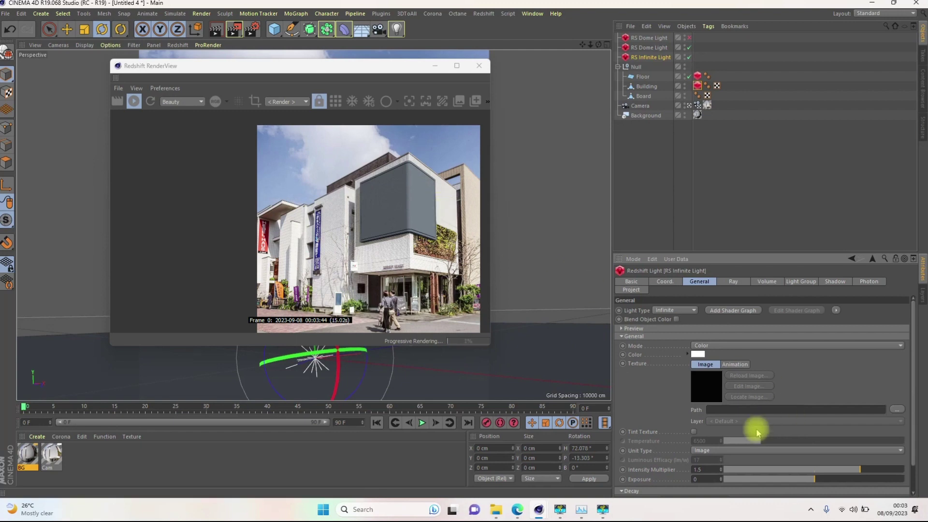
pyautogui.moveTo(706, 469); pyautogui.dragTo(687, 472)
pyautogui.press('Return')
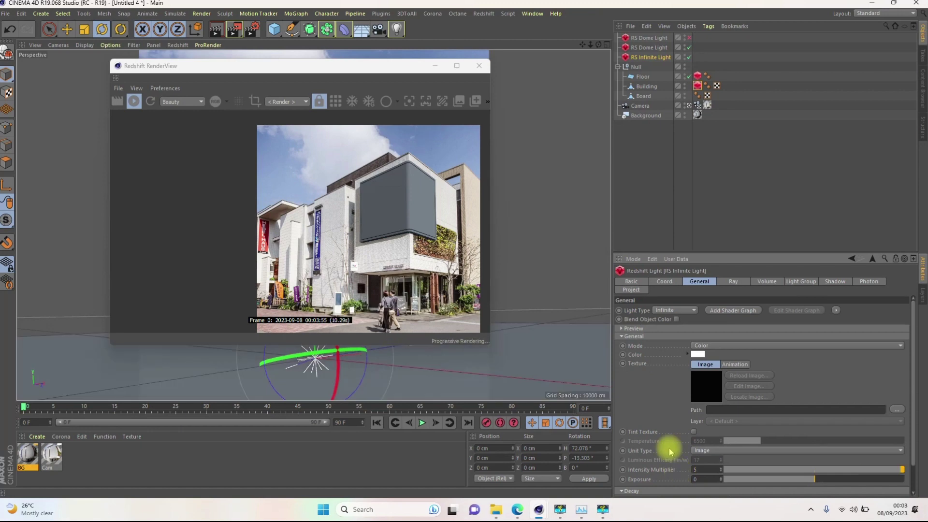
# Step: Set the RS Infinite Light's Intensity Multiplier to 2
pyautogui.click(707, 471)
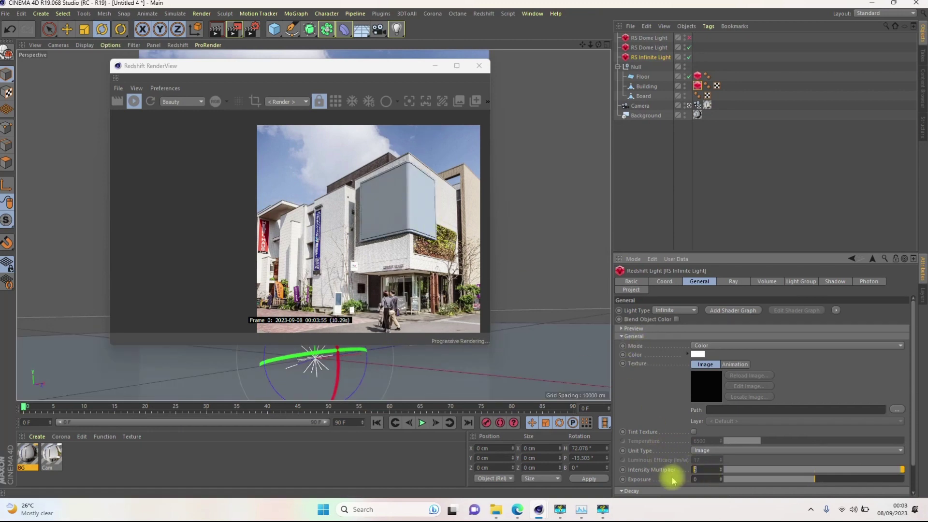
pyautogui.write('2')
pyautogui.press('Return')
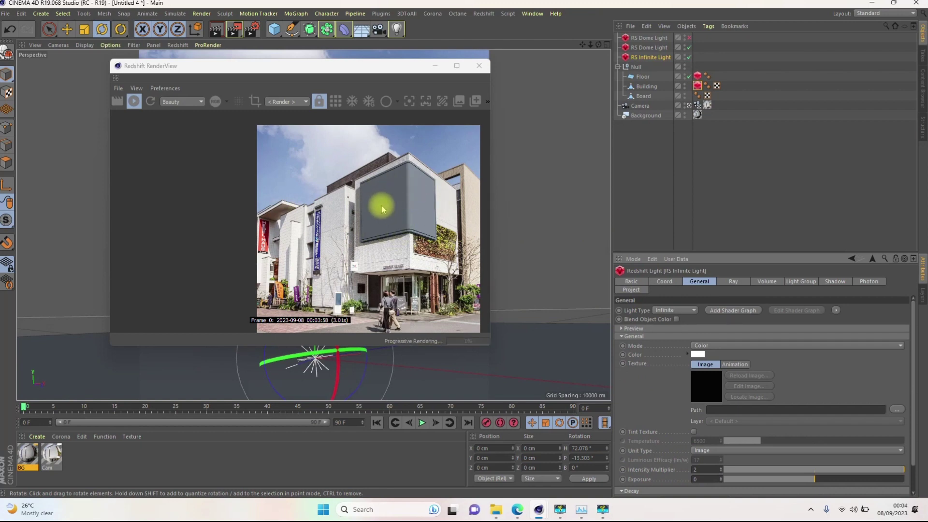
# Step: Examine how the board blends with the building and background photo in the render under the reduced infinite light
pyautogui.scroll(-2, 380, 190)
pyautogui.scroll(3, 392, 218)
pyautogui.scroll(-3, 381, 225)
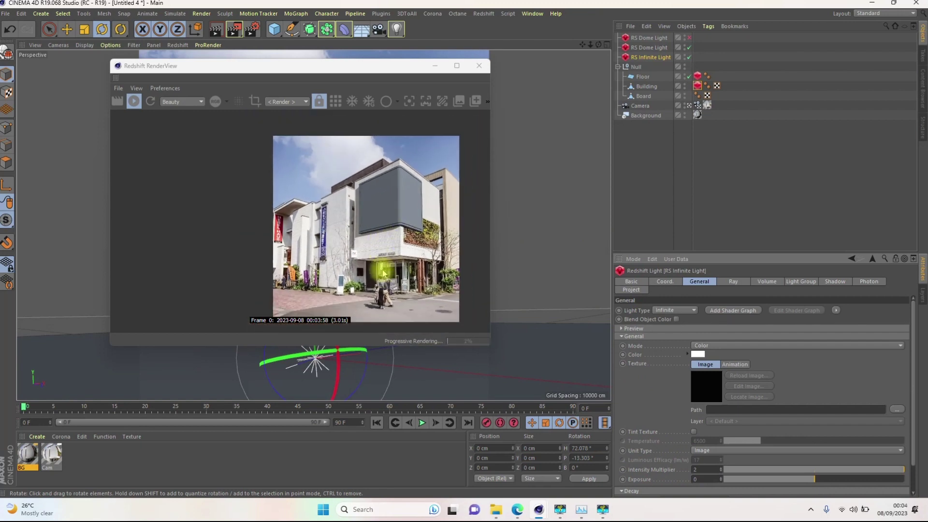
pyautogui.scroll(3, 387, 224)
pyautogui.scroll(-3, 419, 182)
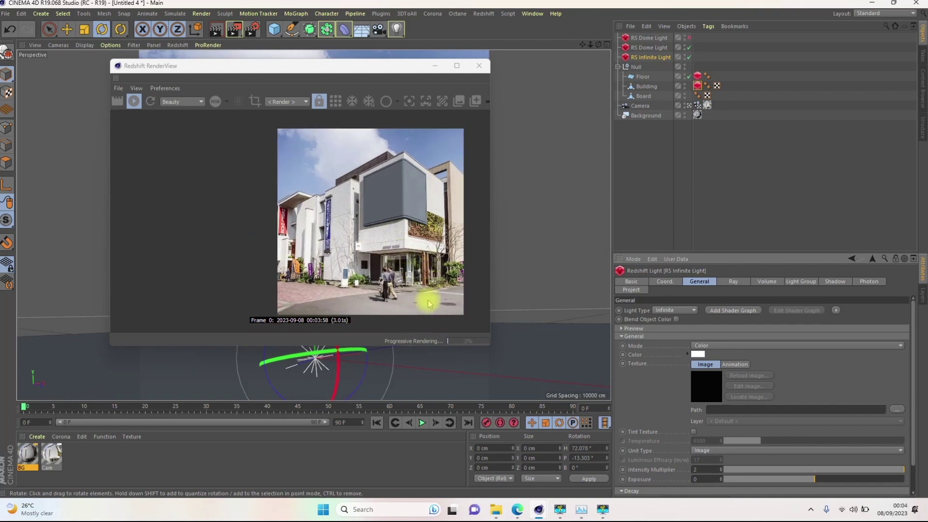
pyautogui.moveTo(401, 74); pyautogui.dragTo(681, 76)
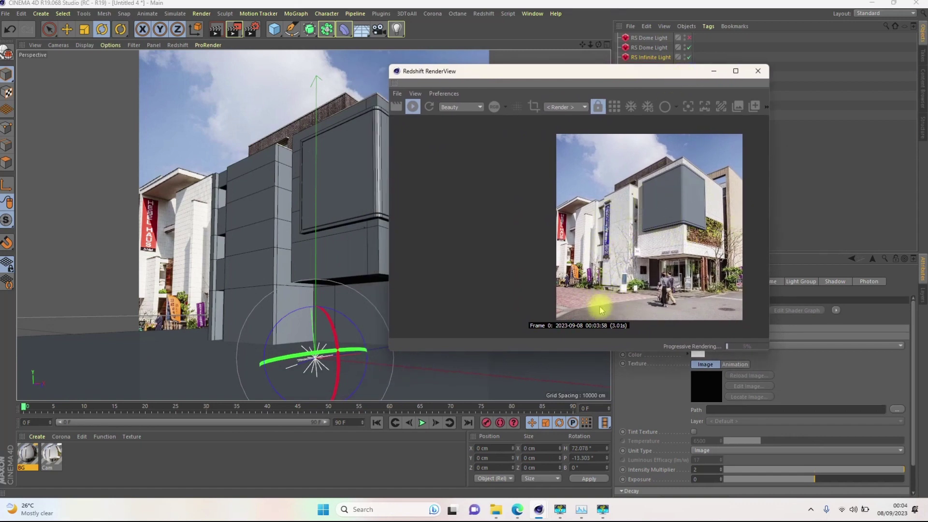
pyautogui.moveTo(630, 75); pyautogui.dragTo(420, 55)
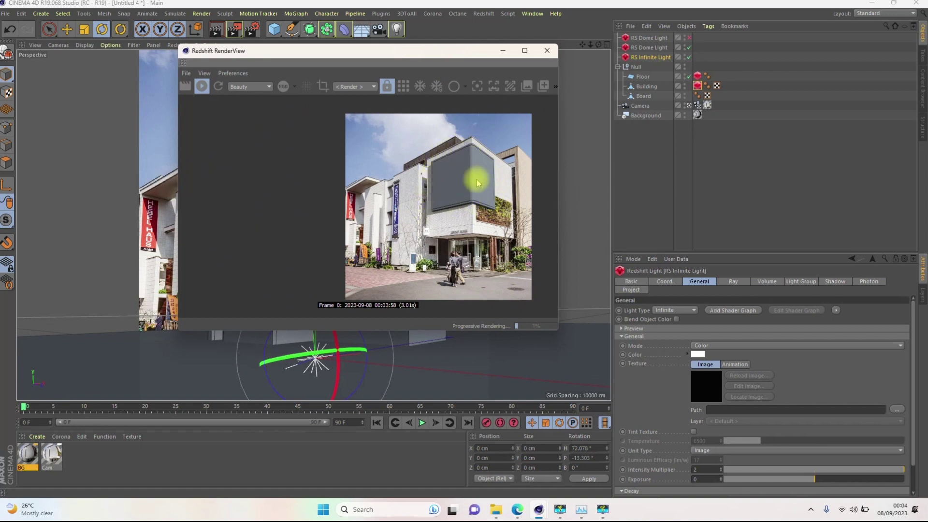
pyautogui.moveTo(456, 54); pyautogui.dragTo(719, 225)
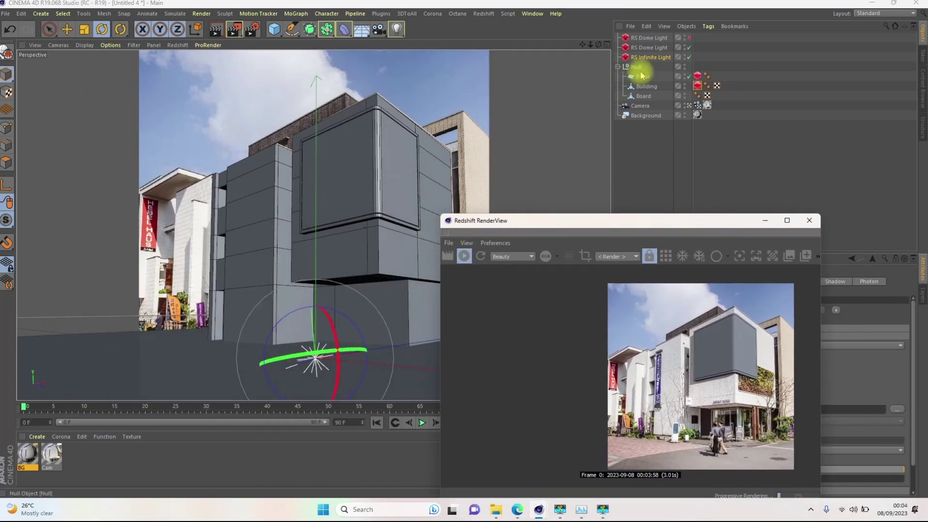
# Step: Split the Board's front, corner and side screen polygons into a separate object and delete them from the original Board
pyautogui.click(647, 118)
pyautogui.click(644, 96)
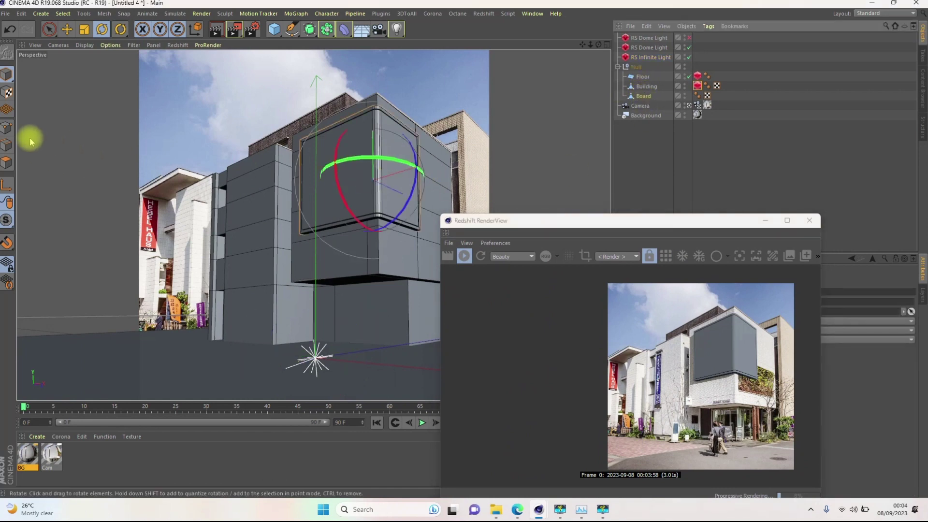
pyautogui.click(7, 163)
pyautogui.click(50, 30)
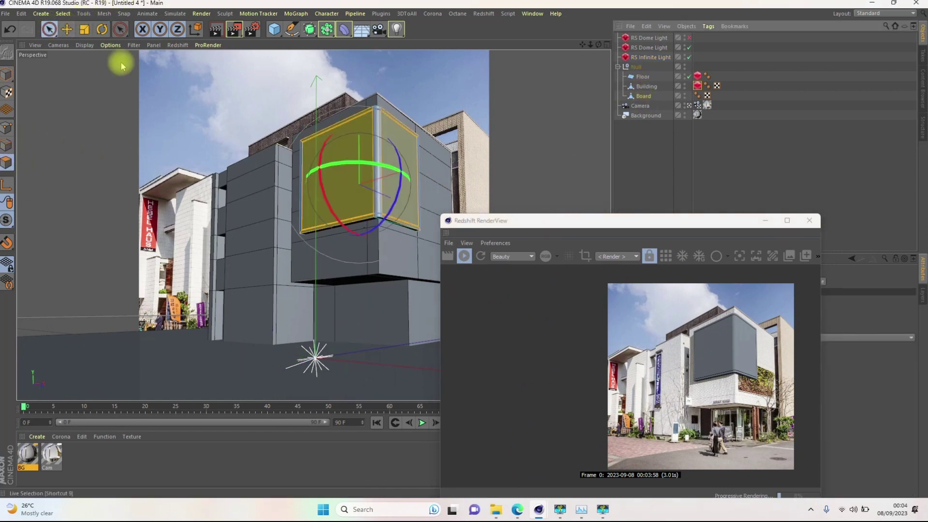
pyautogui.click(328, 184)
pyautogui.moveTo(347, 187); pyautogui.dragTo(394, 183)
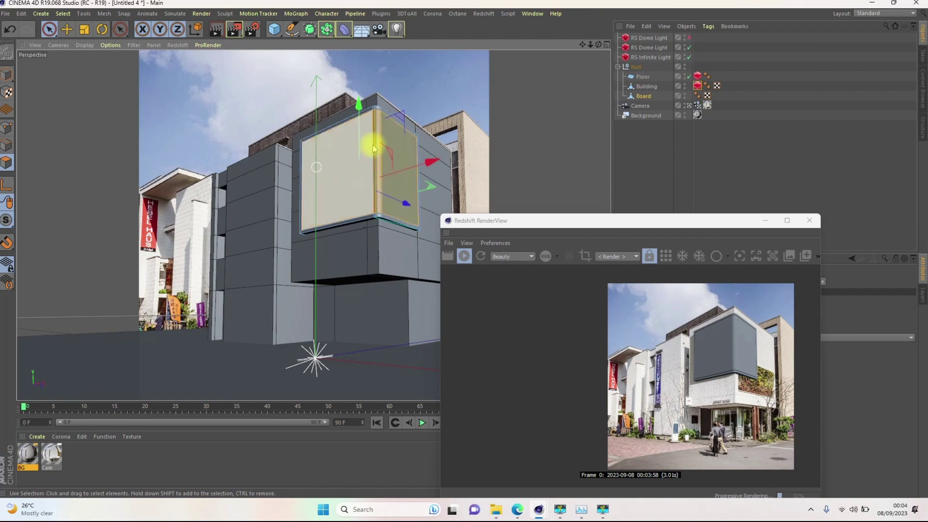
pyautogui.rightClick(457, 92)
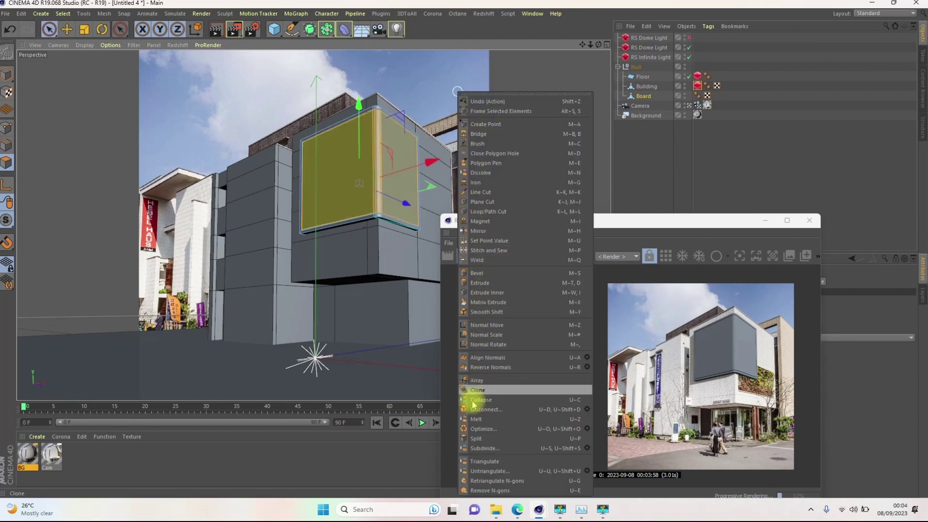
pyautogui.click(472, 429)
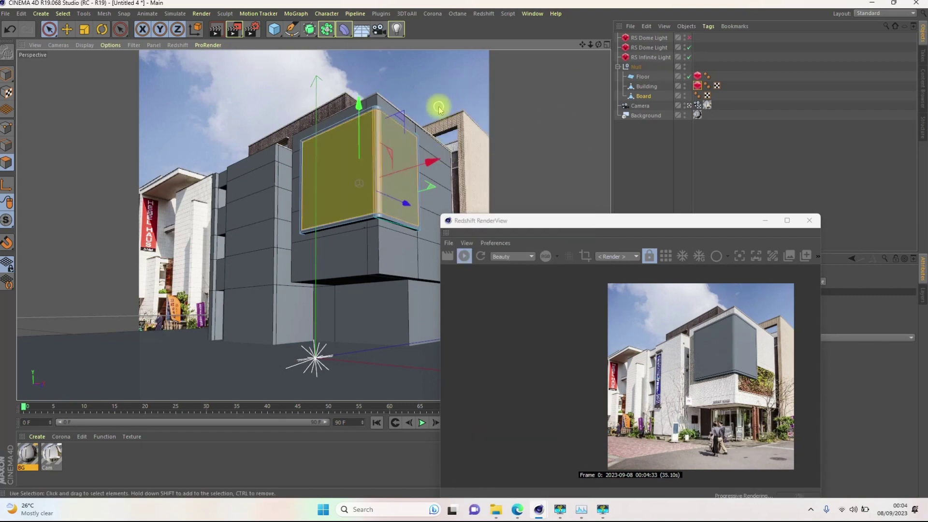
pyautogui.moveTo(649, 223); pyautogui.dragTo(723, 392)
pyautogui.click(565, 4)
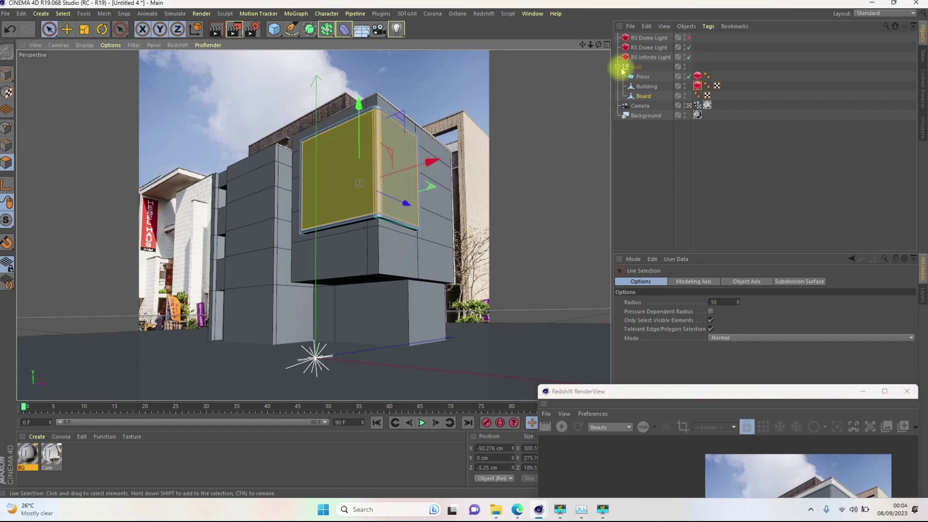
pyautogui.click(643, 96)
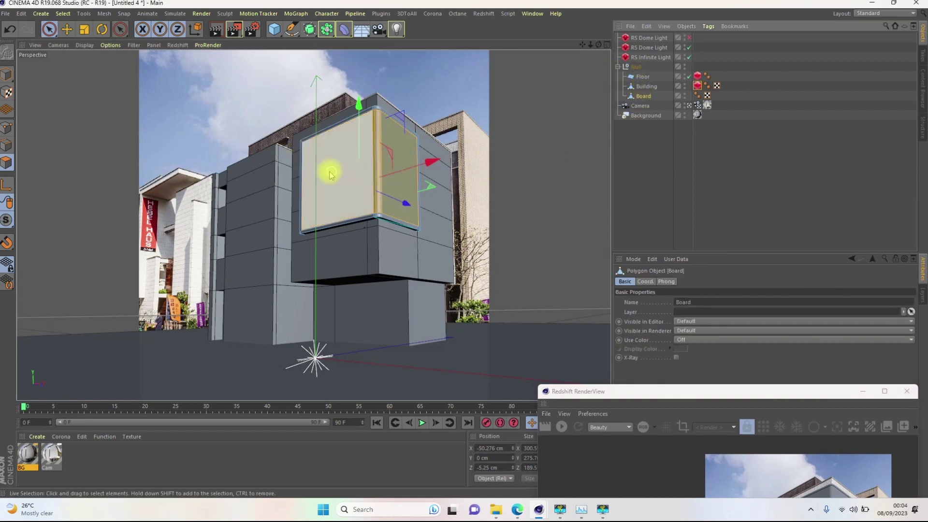
pyautogui.rightClick(488, 129)
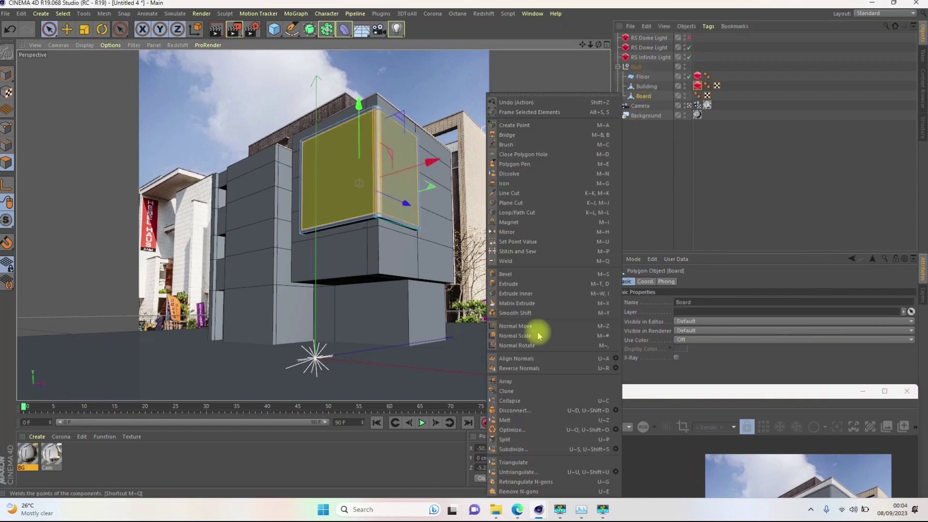
pyautogui.click(509, 439)
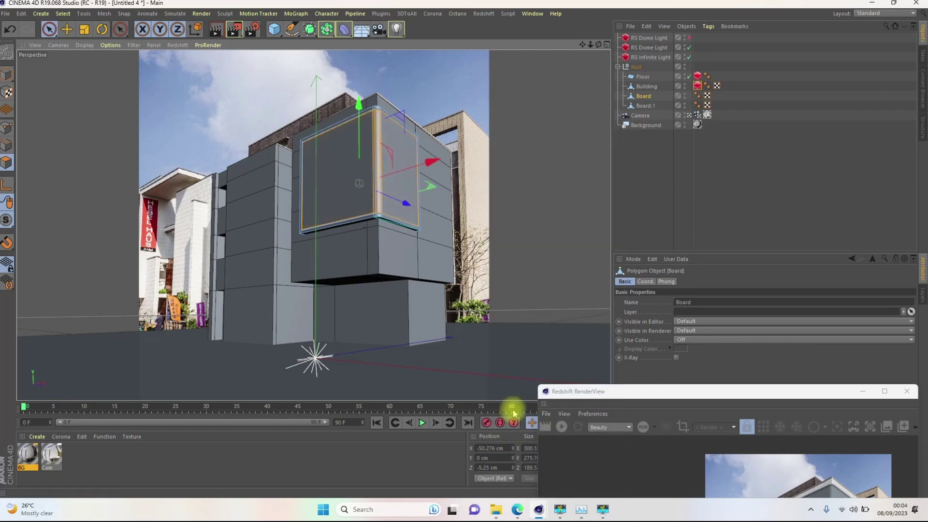
pyautogui.press('Delete')
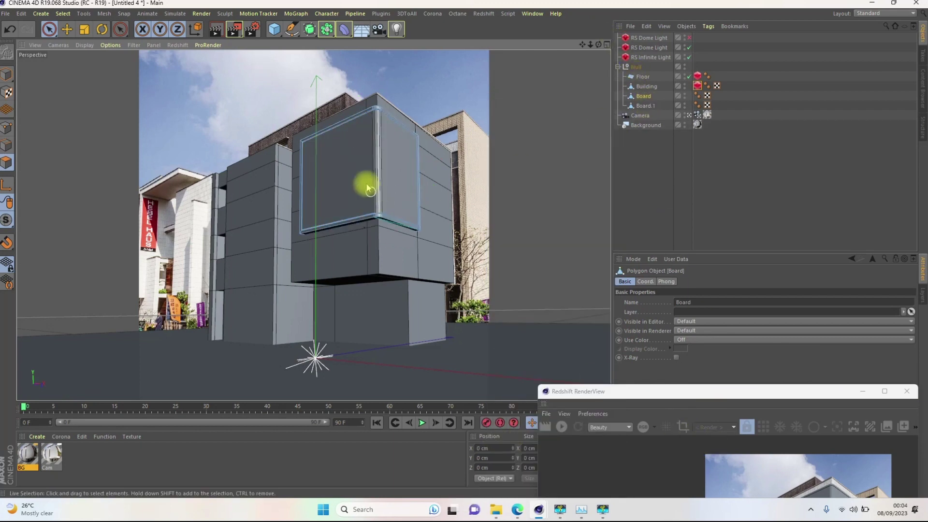
# Step: Rename the split-off screen object "Board - ads" and the remaining frame object "Board - Body"
pyautogui.click(686, 393)
pyautogui.moveTo(686, 394); pyautogui.dragTo(675, 257)
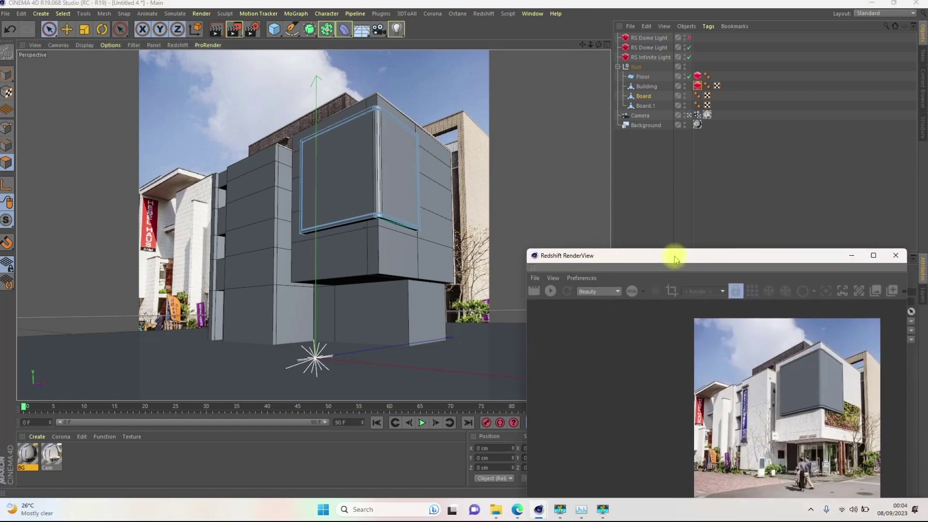
pyautogui.click(641, 110)
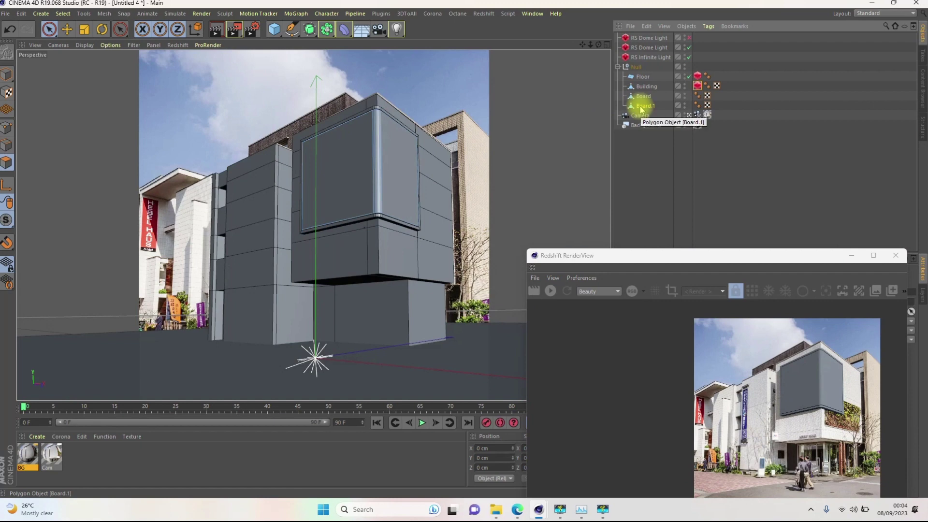
pyautogui.doubleClick(657, 106)
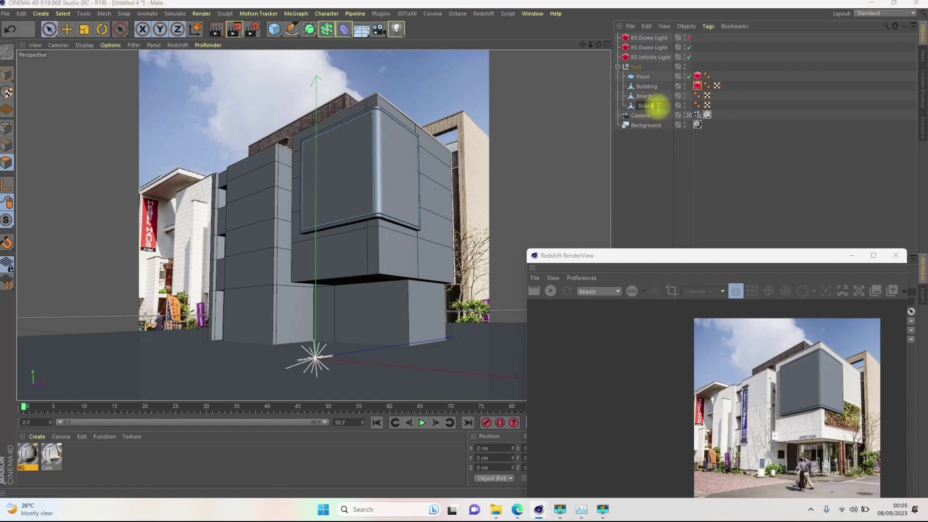
pyautogui.write('- 3d')
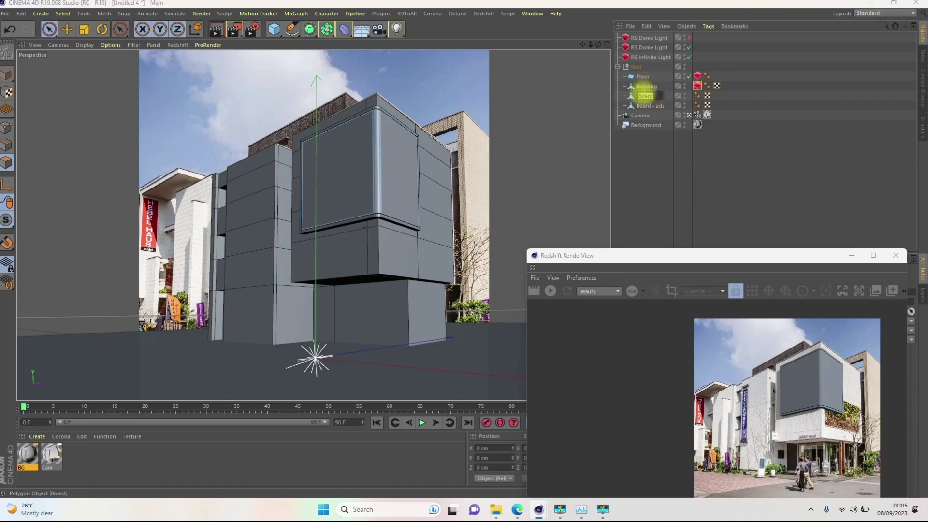
pyautogui.doubleClick(646, 97)
pyautogui.write('- f')
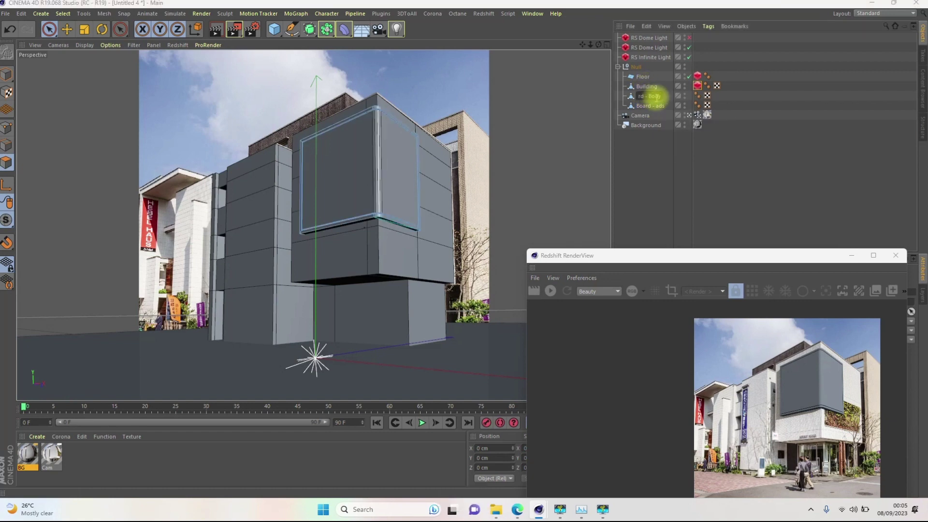
pyautogui.write('ody')
pyautogui.press('Return')
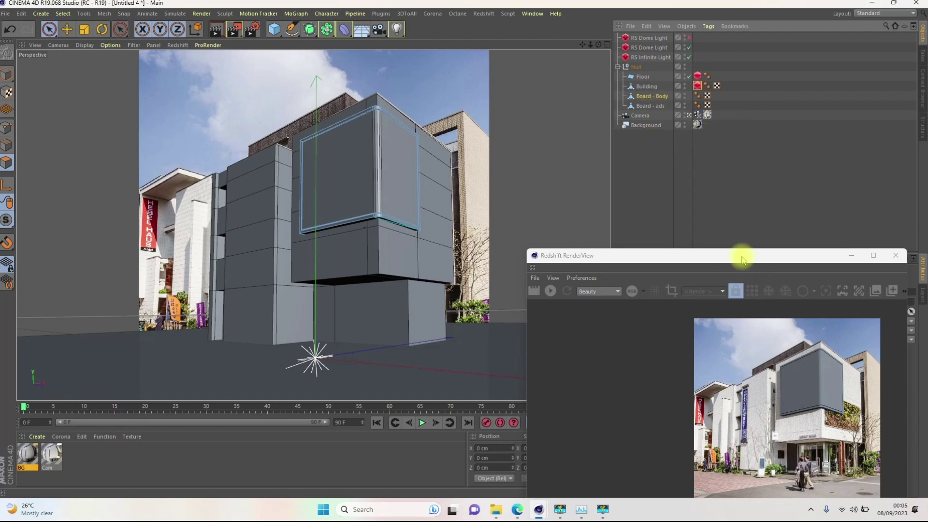
# Step: Return to Model mode and create a new standard Redshift material
pyautogui.moveTo(741, 255); pyautogui.dragTo(689, 218)
pyautogui.click(7, 74)
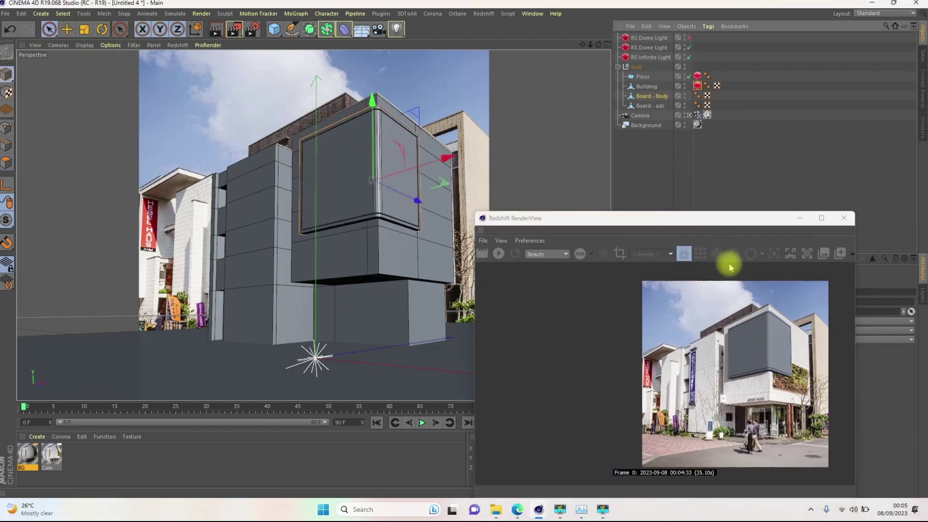
pyautogui.moveTo(683, 225)
pyautogui.mouseDown()
pyautogui.moveTo(474, 237)
pyautogui.moveTo(681, 212)
pyautogui.mouseUp()
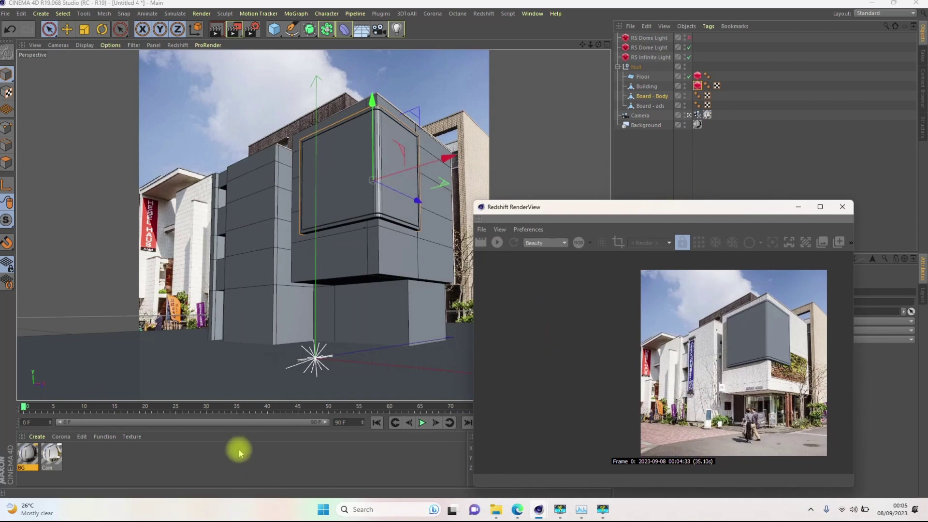
pyautogui.click(37, 436)
pyautogui.moveTo(53, 366)
pyautogui.moveTo(154, 367)
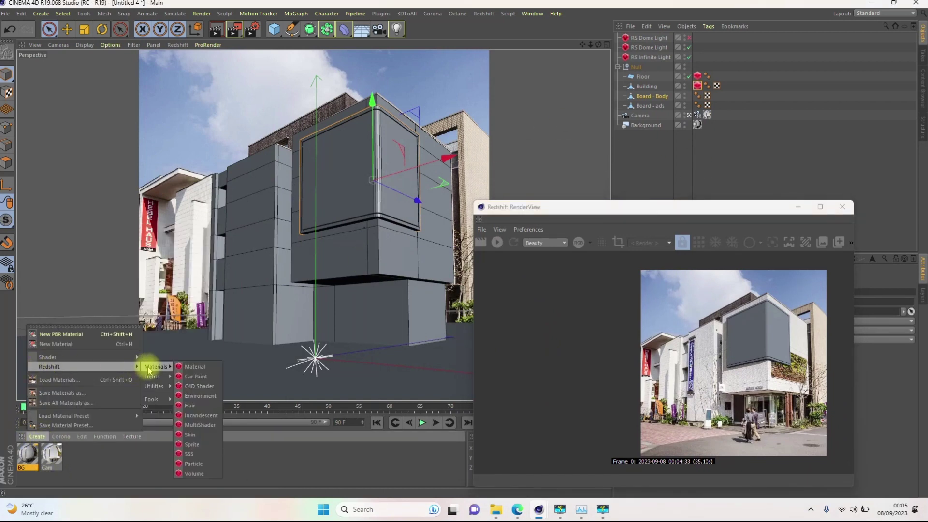
pyautogui.click(196, 367)
# Step: Set the new material's diffuse colour to a dark grey with 17% value and its reflection roughness to 0.376
pyautogui.doubleClick(28, 454)
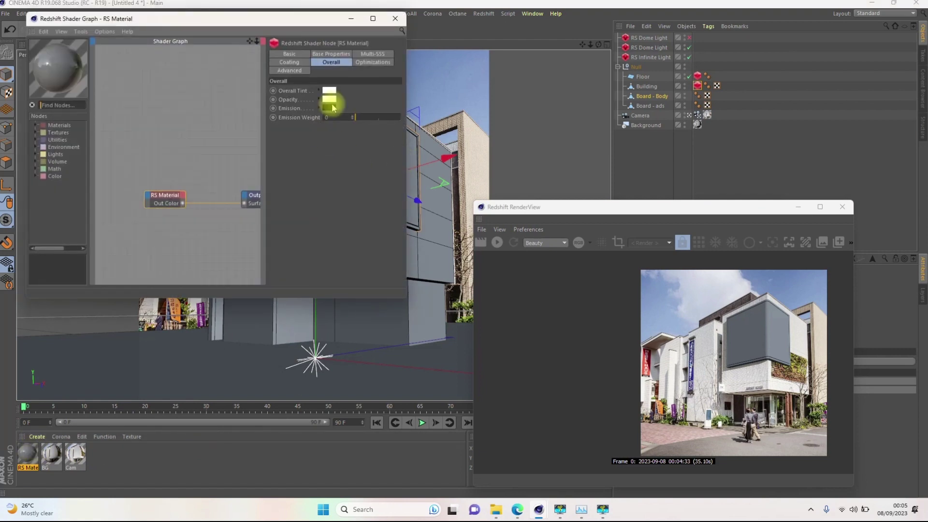
pyautogui.click(330, 55)
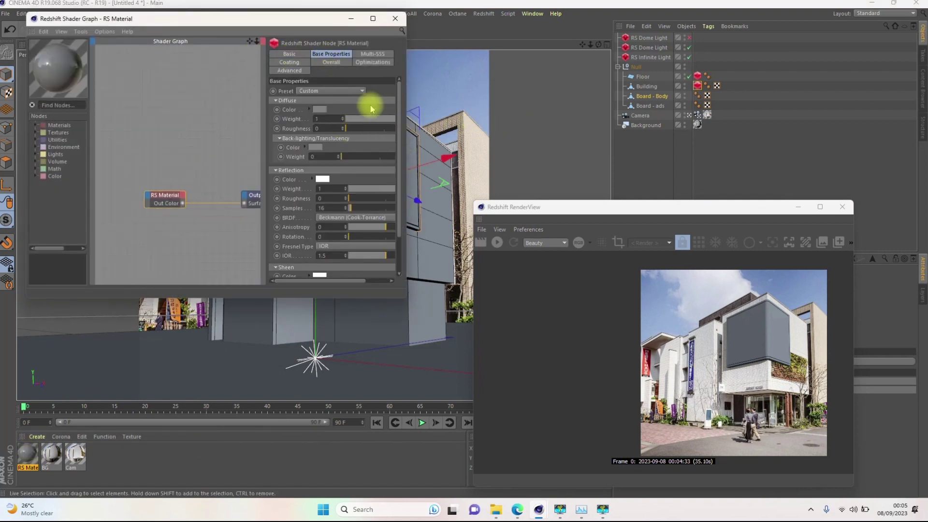
pyautogui.click(320, 109)
pyautogui.click(301, 131)
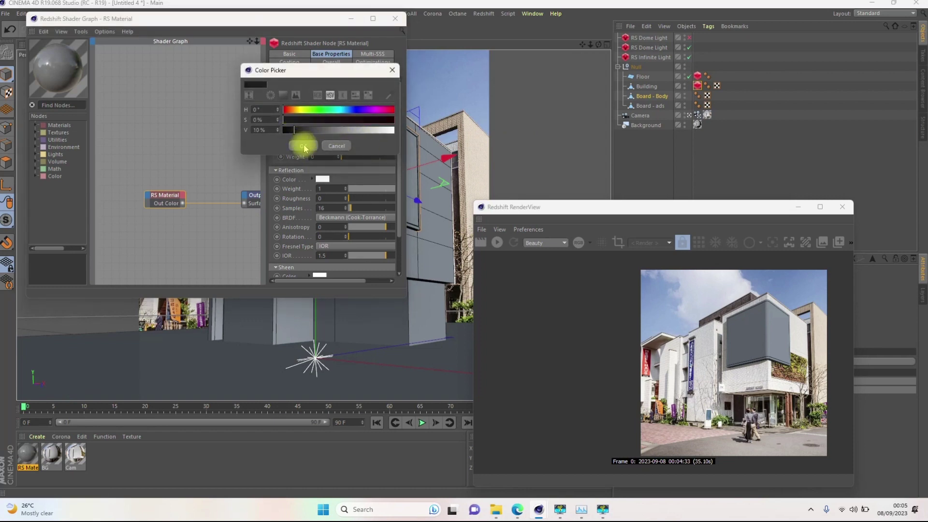
pyautogui.click(302, 146)
pyautogui.moveTo(357, 199); pyautogui.dragTo(376, 200)
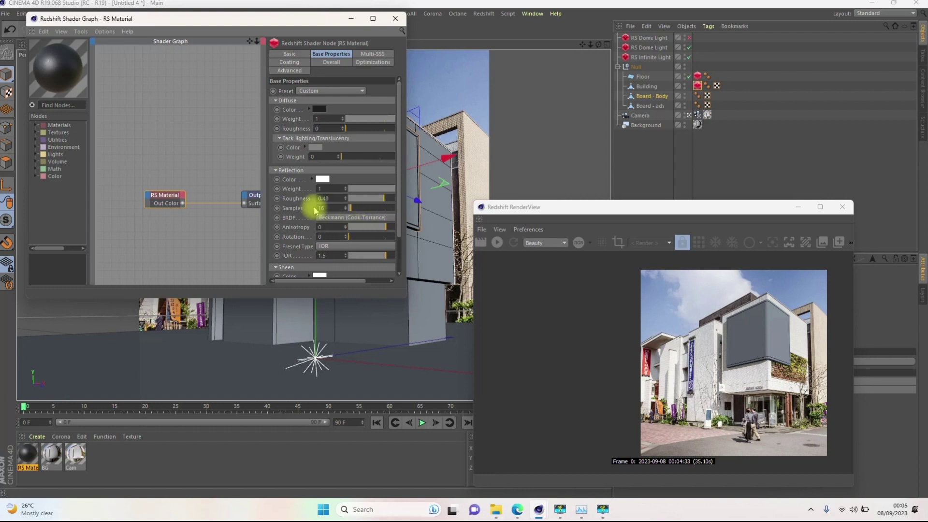
pyautogui.click(319, 109)
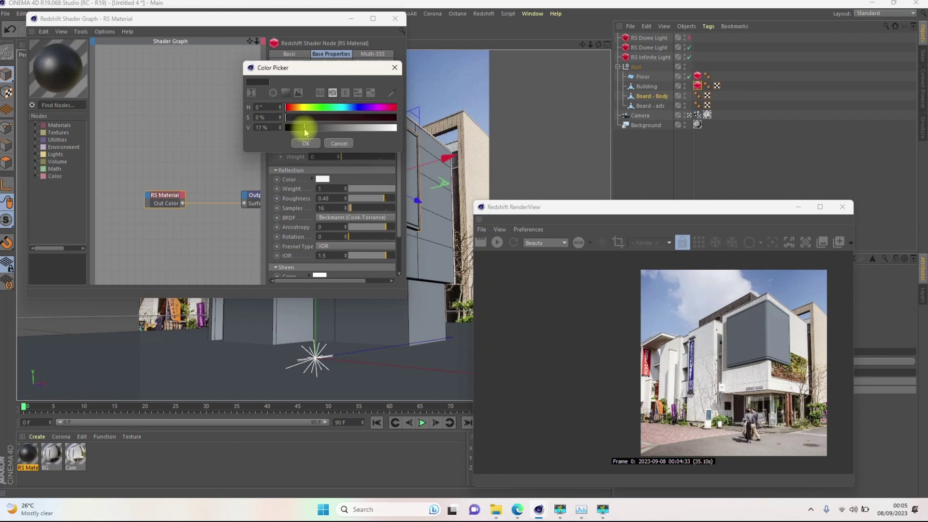
pyautogui.click(303, 145)
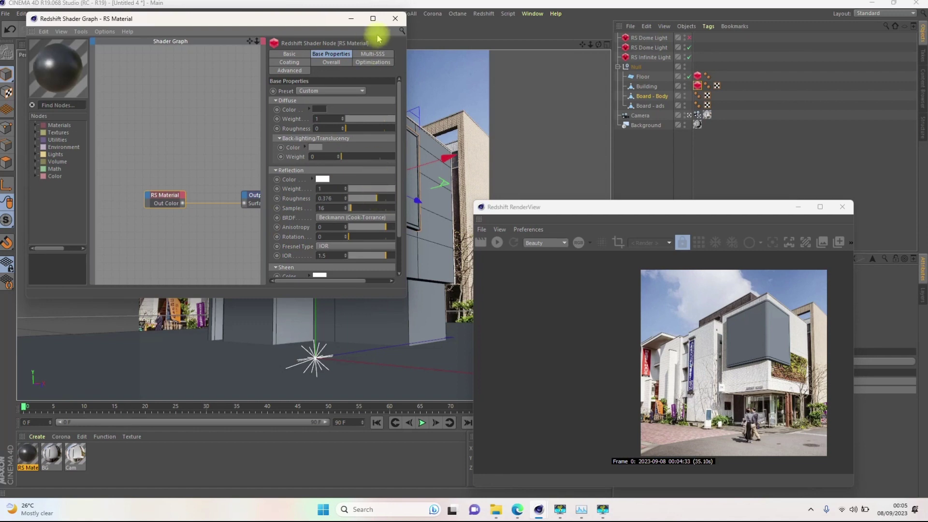
# Step: Close the shader graph and assign the dark grey Redshift material to Board - Body
pyautogui.click(395, 19)
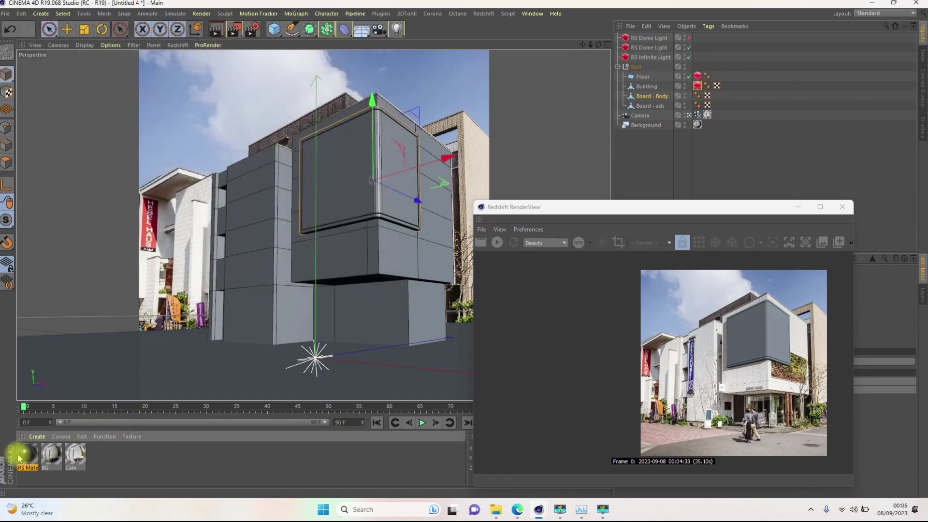
pyautogui.moveTo(21, 451); pyautogui.dragTo(654, 99)
pyautogui.click(761, 108)
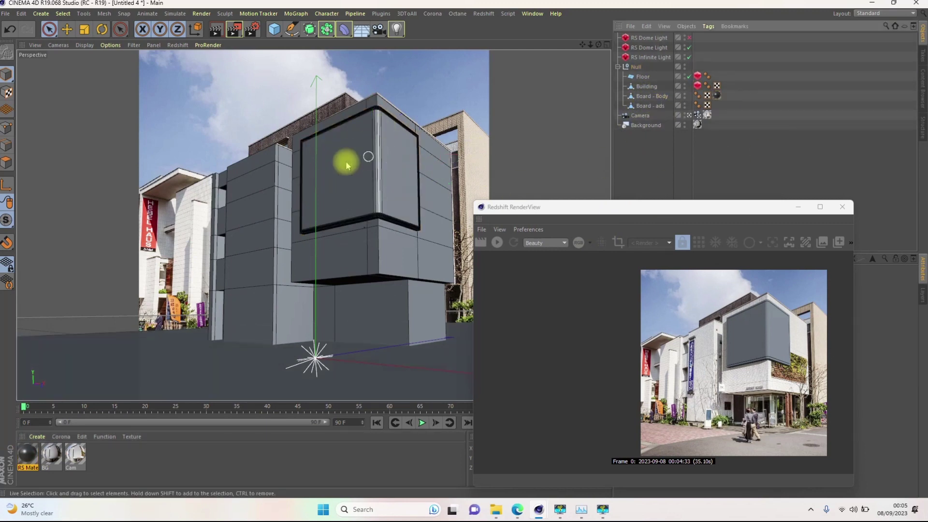
# Step: Create another new Redshift material for the ad screen and open its shader graph
pyautogui.click(37, 438)
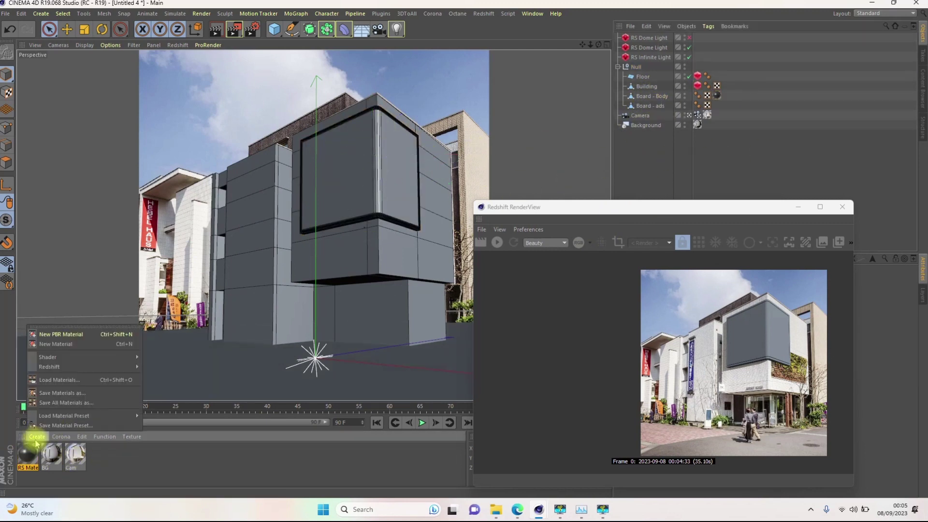
pyautogui.moveTo(111, 367)
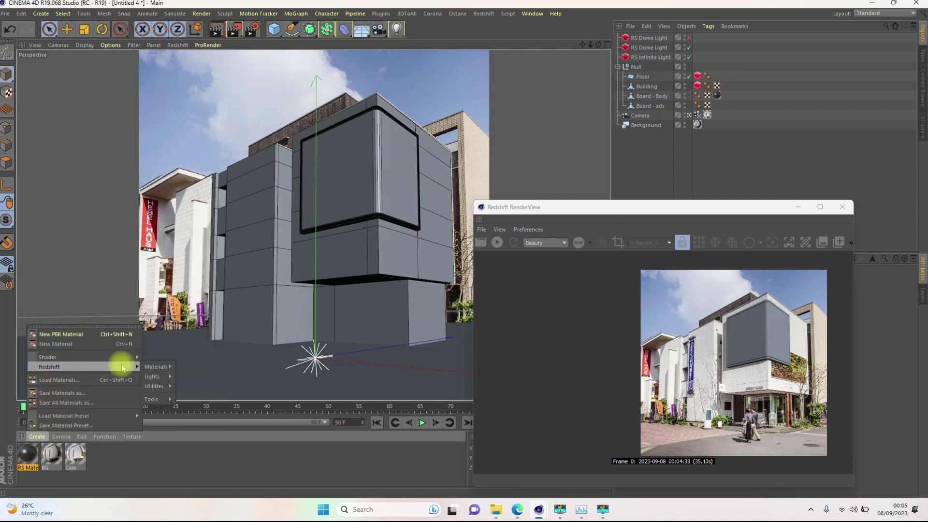
pyautogui.click(198, 372)
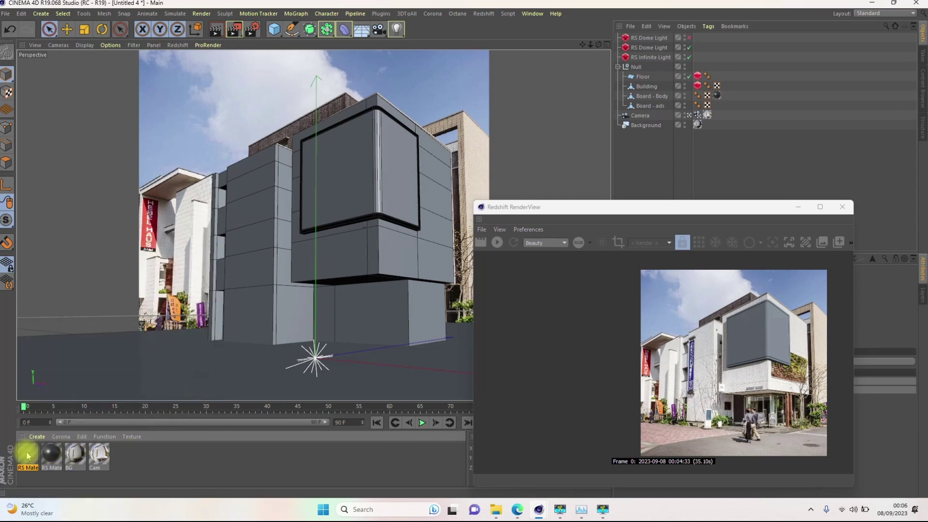
pyautogui.doubleClick(41, 455)
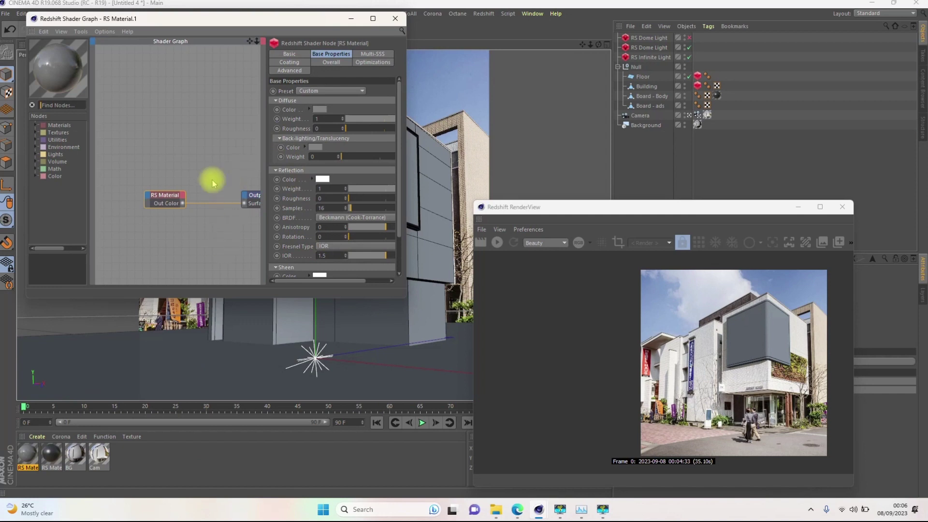
# Step: Add a Texture node to the shader graph and connect it to the RS Material's Emission Color input
pyautogui.click(36, 132)
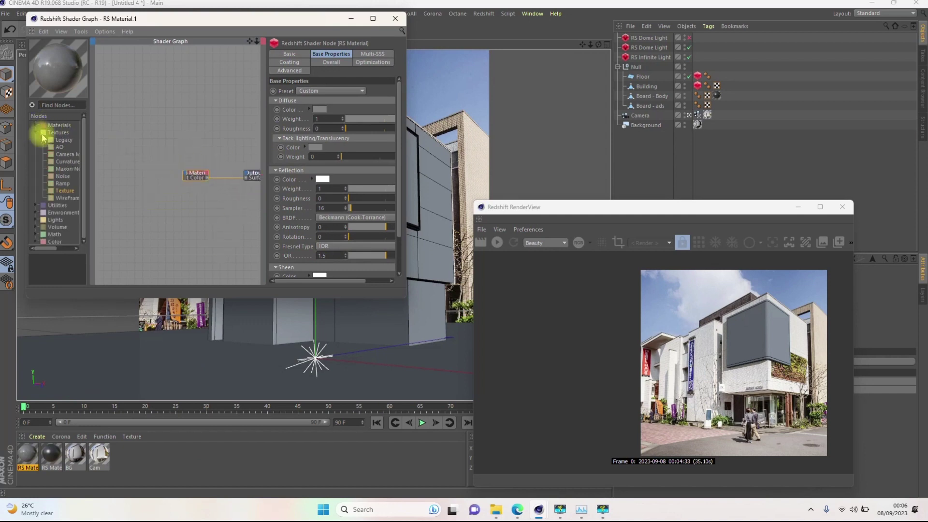
pyautogui.moveTo(62, 195); pyautogui.dragTo(185, 177)
pyautogui.moveTo(284, 257)
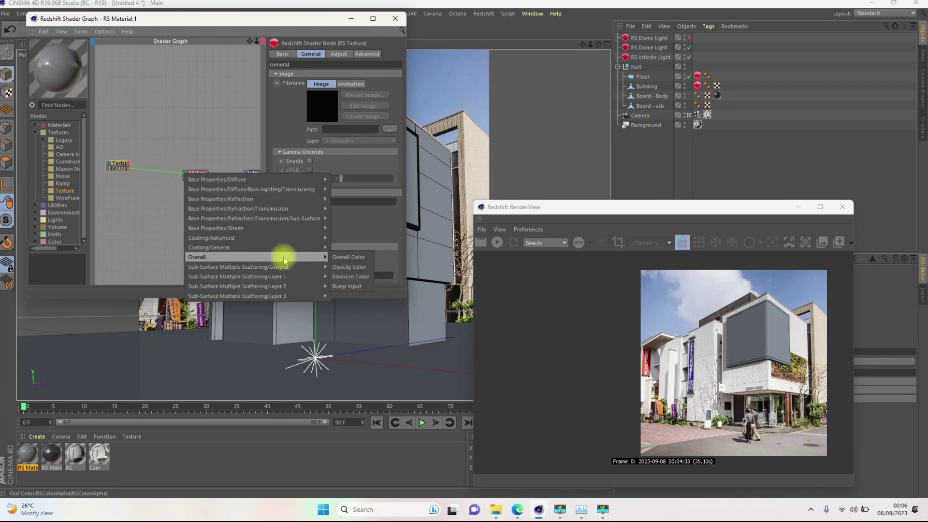
pyautogui.click(350, 277)
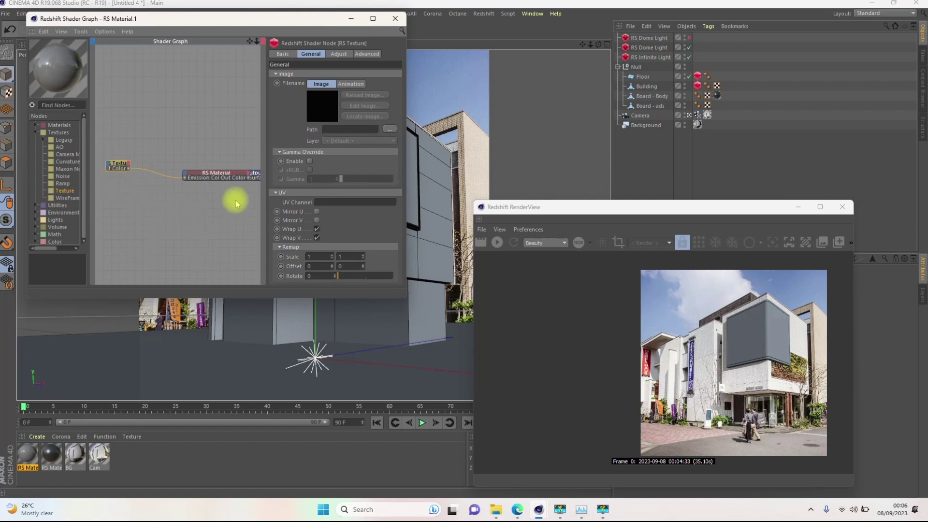
pyautogui.click(186, 176)
# Step: Select the Texture node, switch to File Explorer and browse Downloads to the iApps folder for the ad image
pyautogui.click(117, 165)
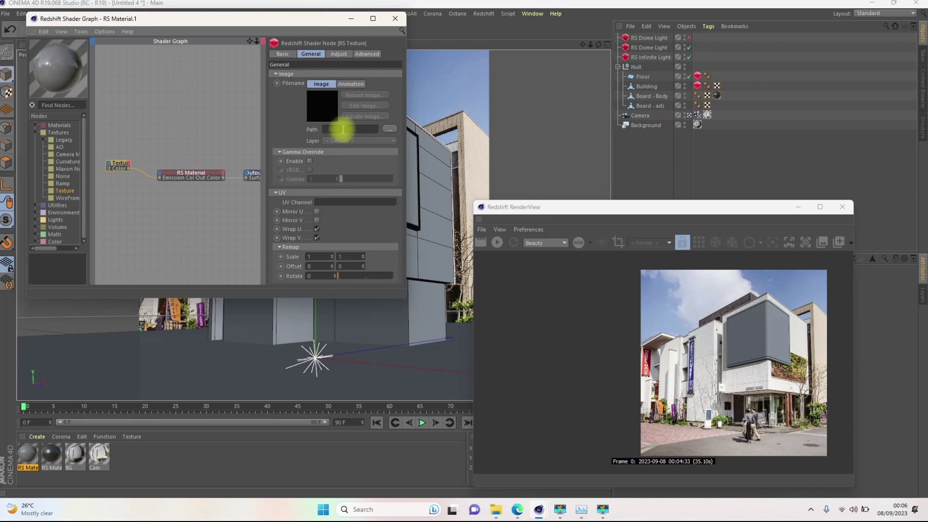
pyautogui.click(502, 505)
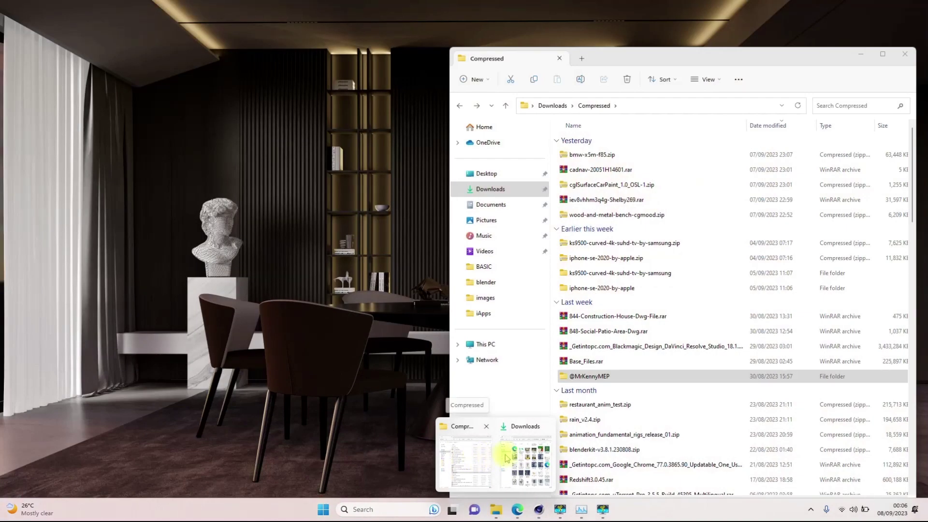
pyautogui.click(506, 457)
pyautogui.moveTo(261, 386); pyautogui.dragTo(524, 99)
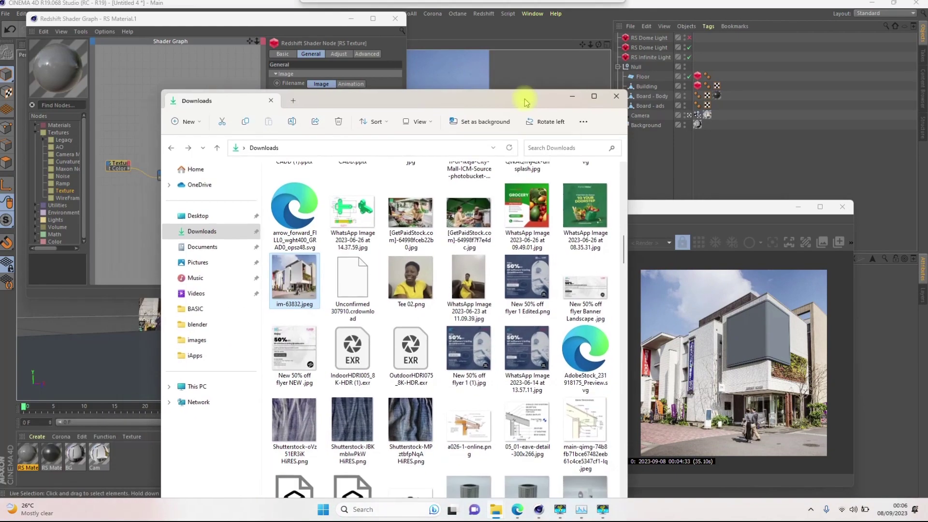
pyautogui.scroll(10, 500, 214)
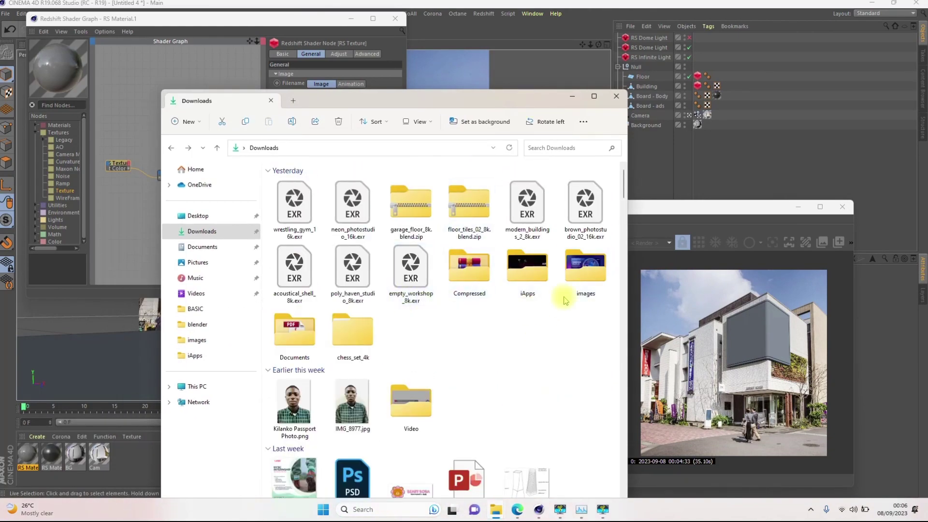
pyautogui.doubleClick(585, 268)
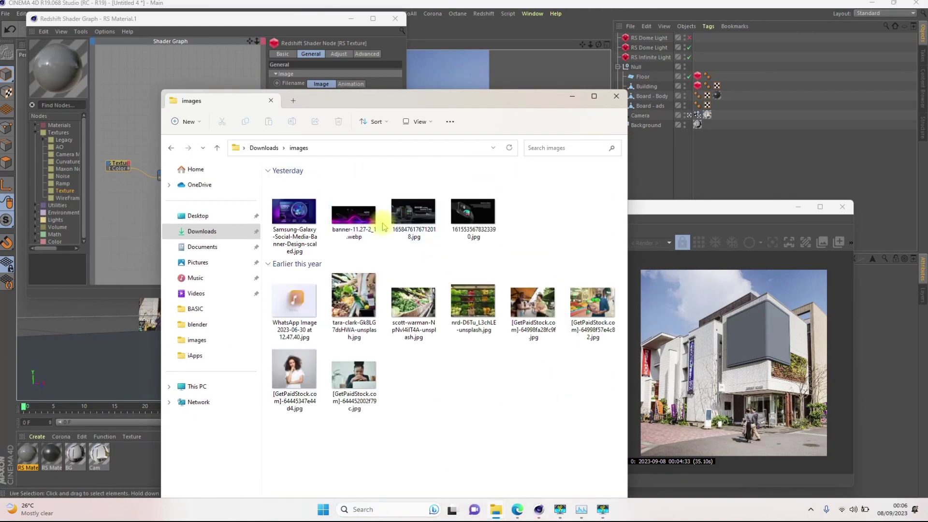
pyautogui.hotkey('alt', 'Left')
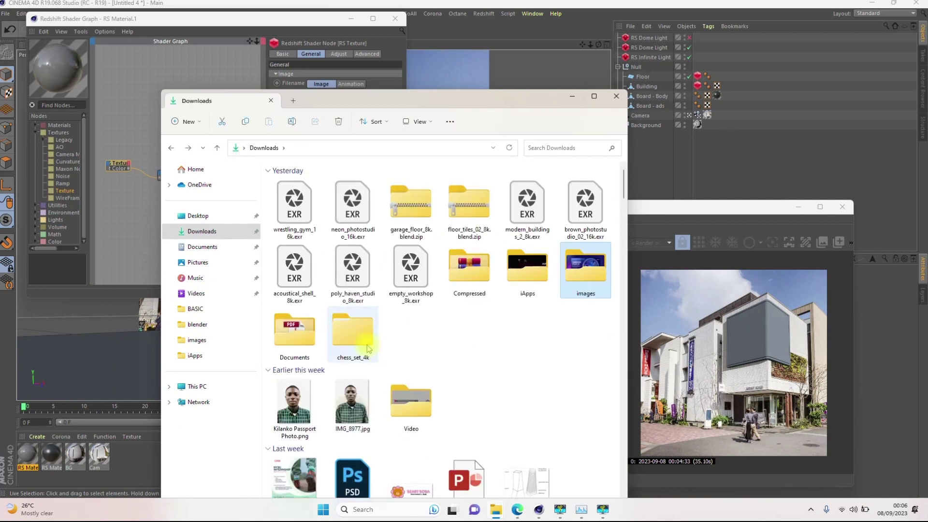
pyautogui.doubleClick(408, 399)
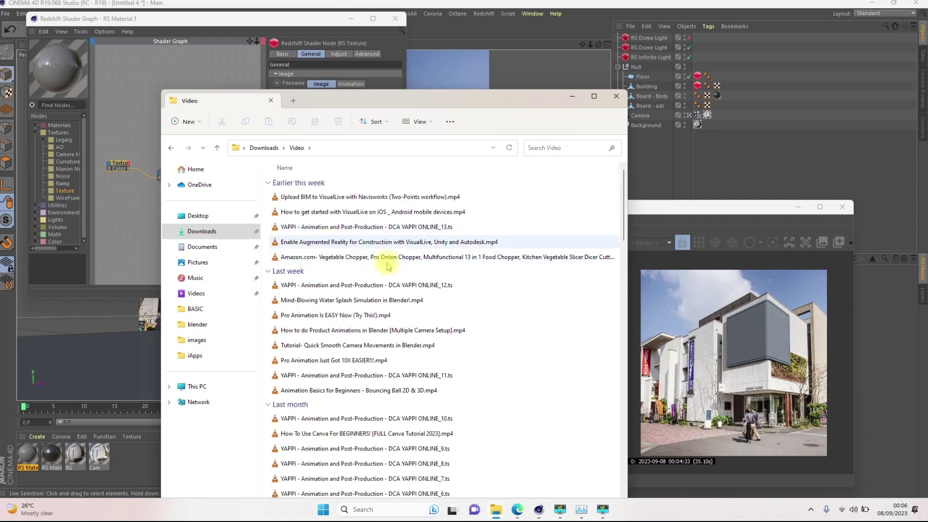
pyautogui.hotkey('alt', 'Left')
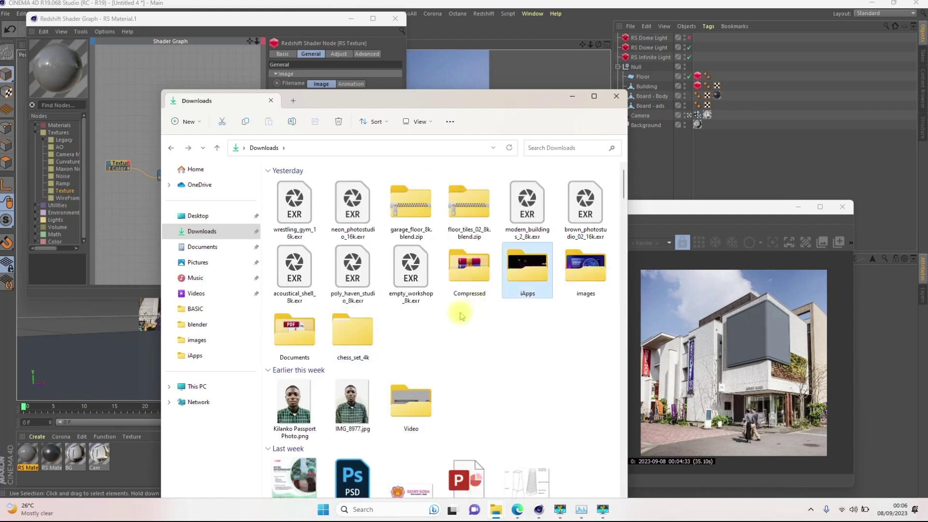
pyautogui.doubleClick(345, 257)
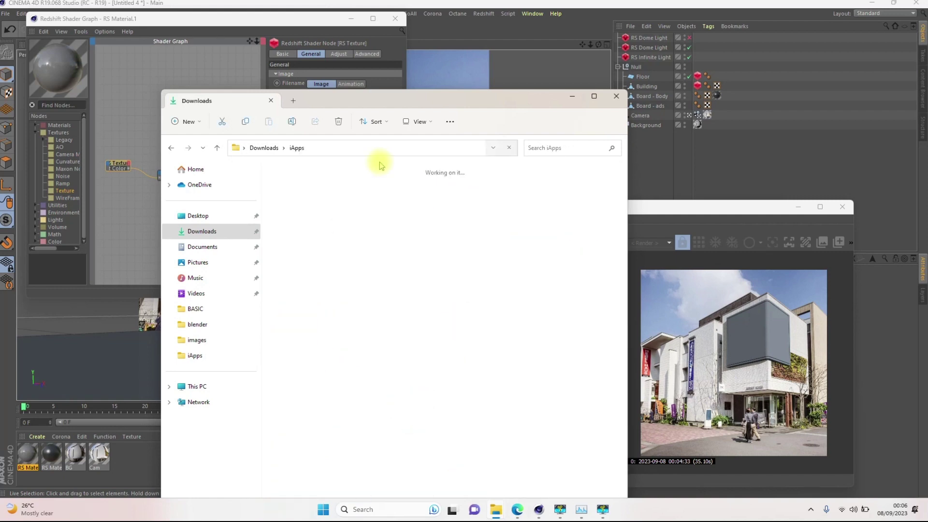
# Step: Load banner-11.27-2_1.png from the iApps folder as the Texture node's image path
pyautogui.moveTo(412, 98); pyautogui.dragTo(743, 127)
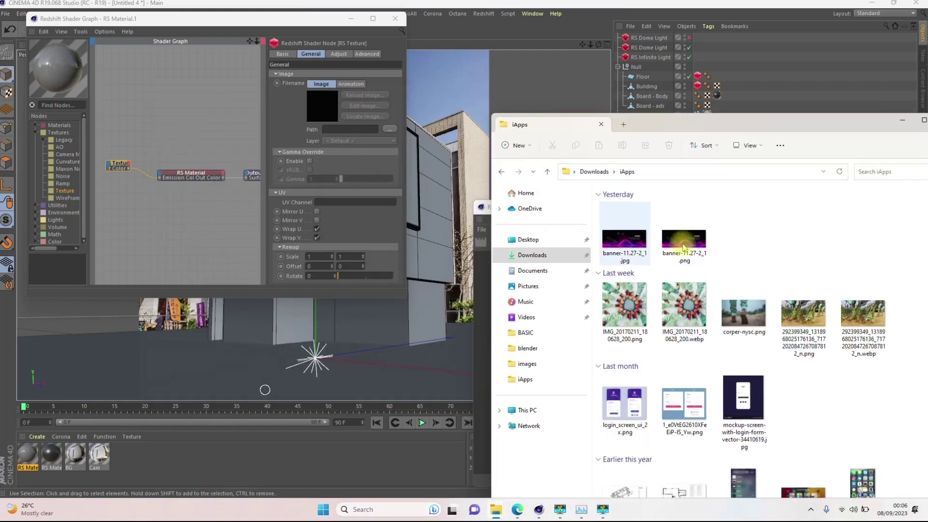
pyautogui.moveTo(687, 243); pyautogui.dragTo(356, 137)
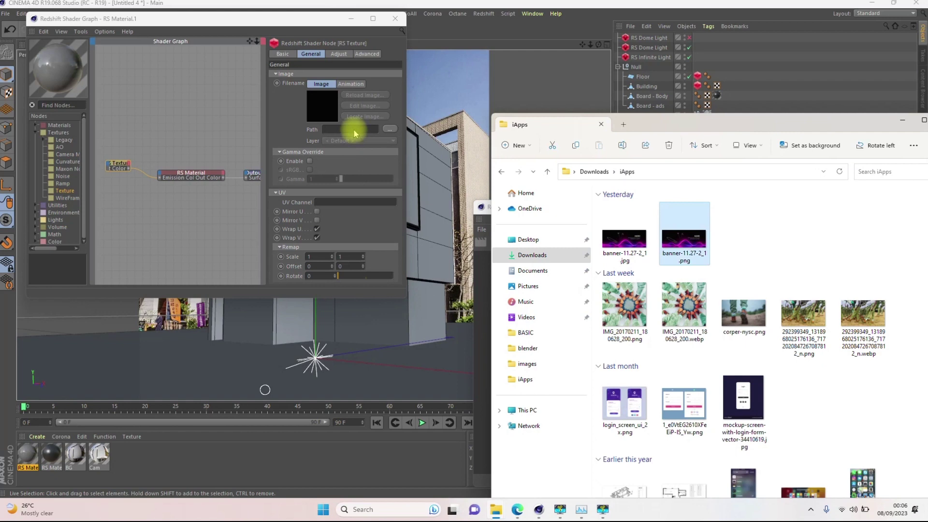
pyautogui.moveTo(355, 133); pyautogui.dragTo(354, 130)
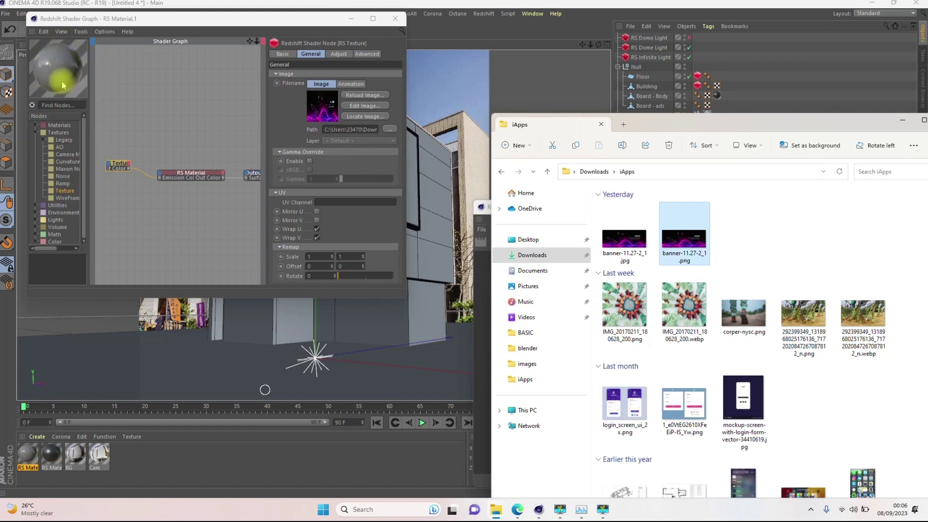
# Step: Set the RS Material node's emission weight to 2 and its diffuse weight to 0
pyautogui.click(184, 179)
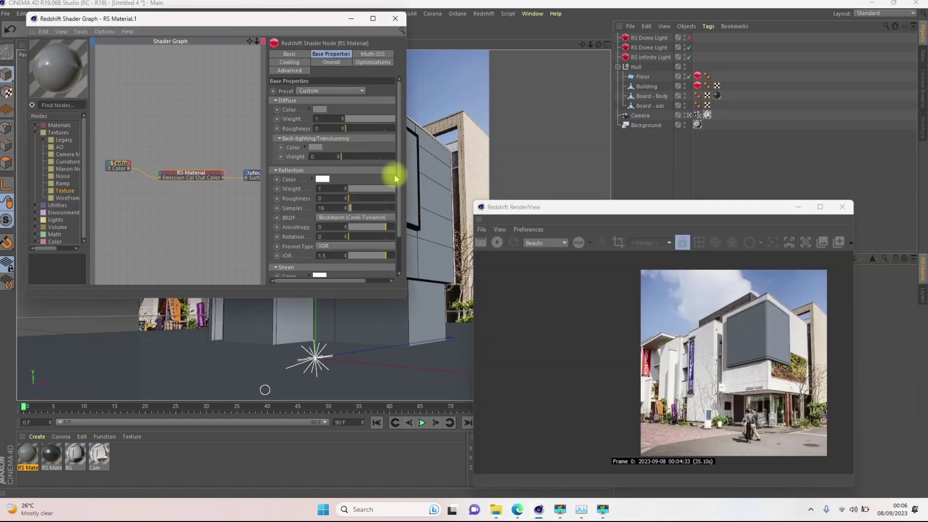
pyautogui.click(331, 63)
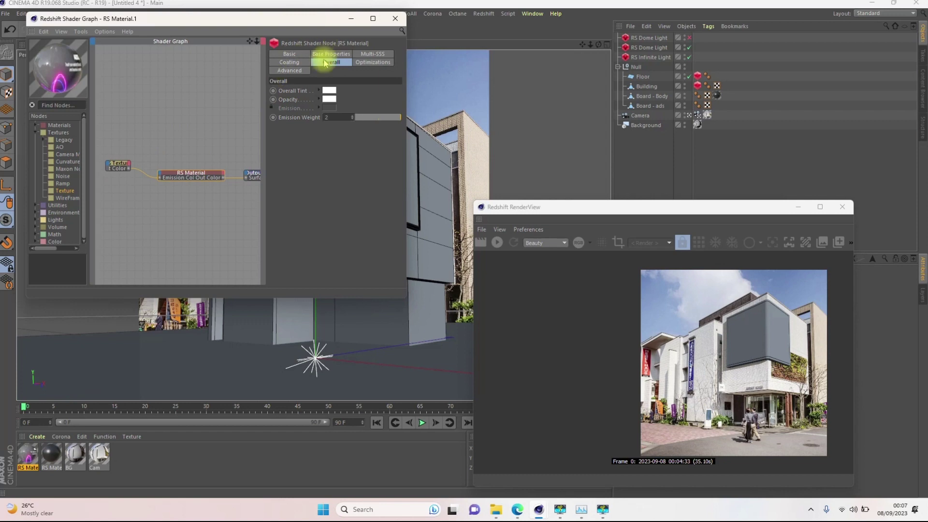
pyautogui.click(334, 54)
pyautogui.moveTo(359, 127); pyautogui.dragTo(393, 124)
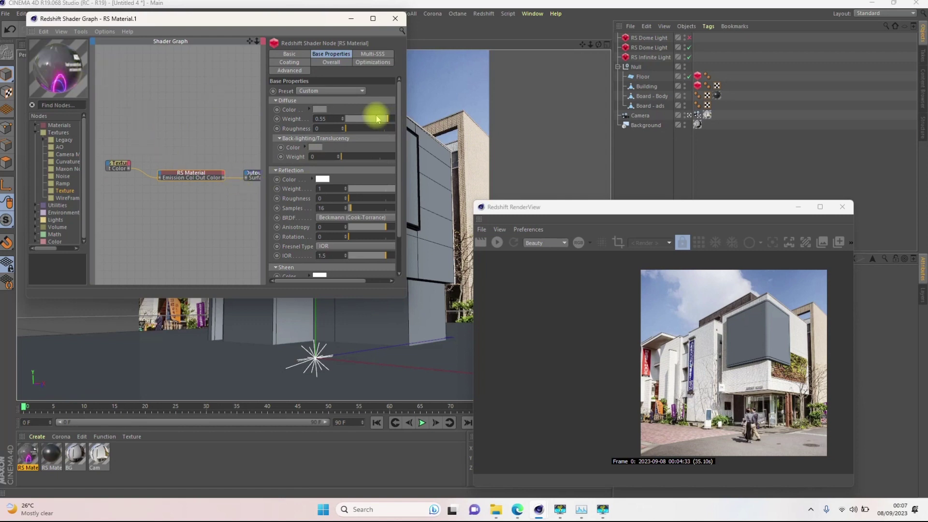
pyautogui.moveTo(383, 119); pyautogui.dragTo(259, 153)
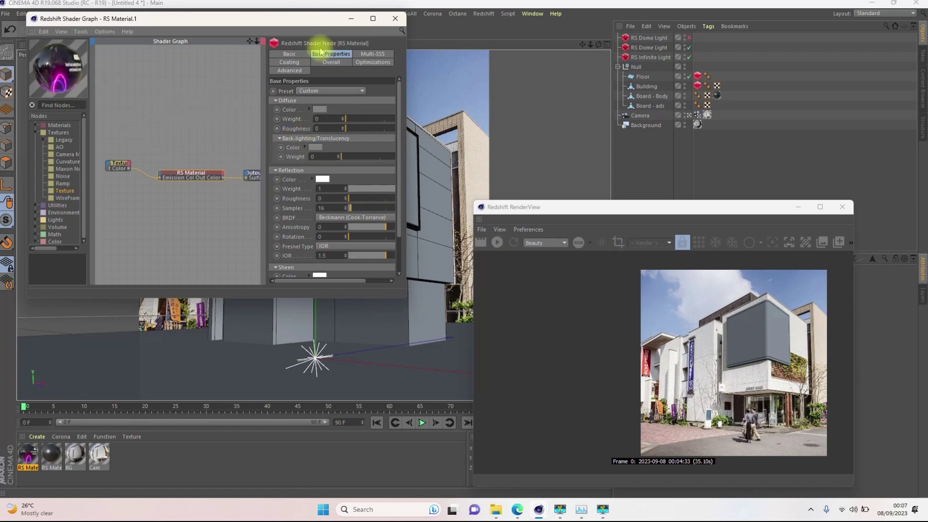
# Step: Close the shader graph and assign the emissive banner material to Board - ads
pyautogui.click(394, 20)
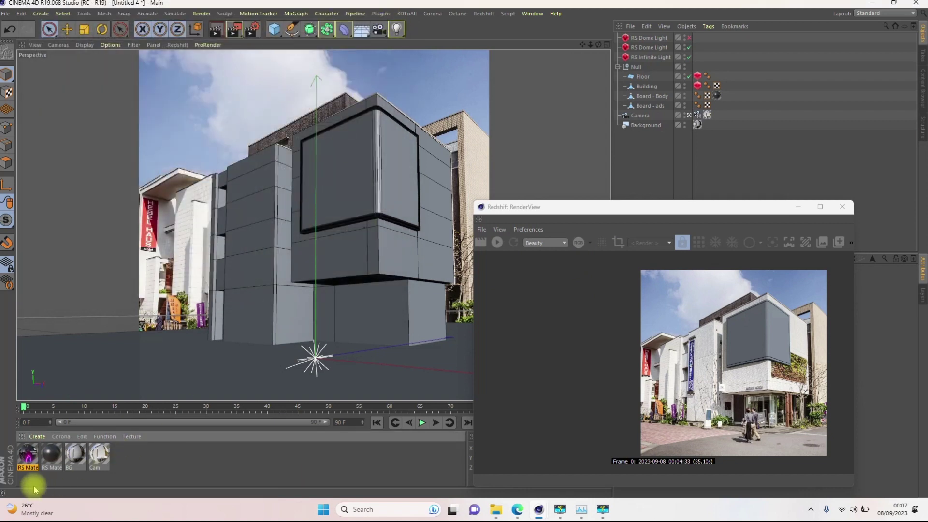
pyautogui.click(651, 105)
pyautogui.moveTo(28, 453); pyautogui.dragTo(662, 108)
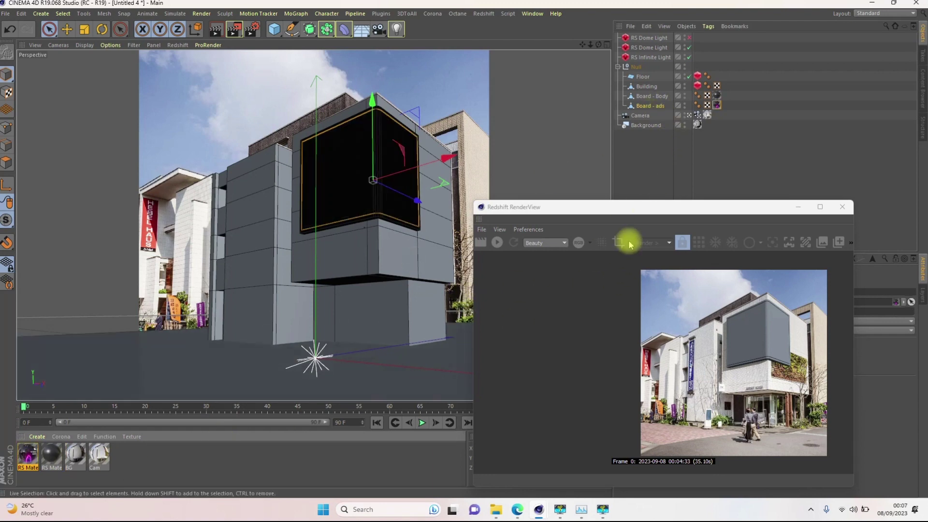
# Step: Start the progressive Redshift render, examine the billboard's ad screen and frame up close, and refresh the render
pyautogui.moveTo(629, 209); pyautogui.dragTo(376, 50)
pyautogui.click(244, 82)
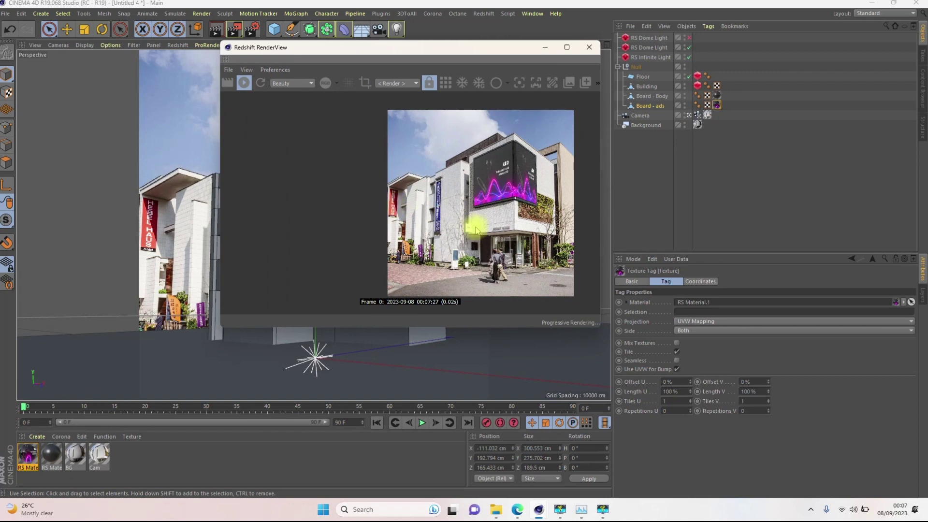
pyautogui.scroll(5, 528, 164)
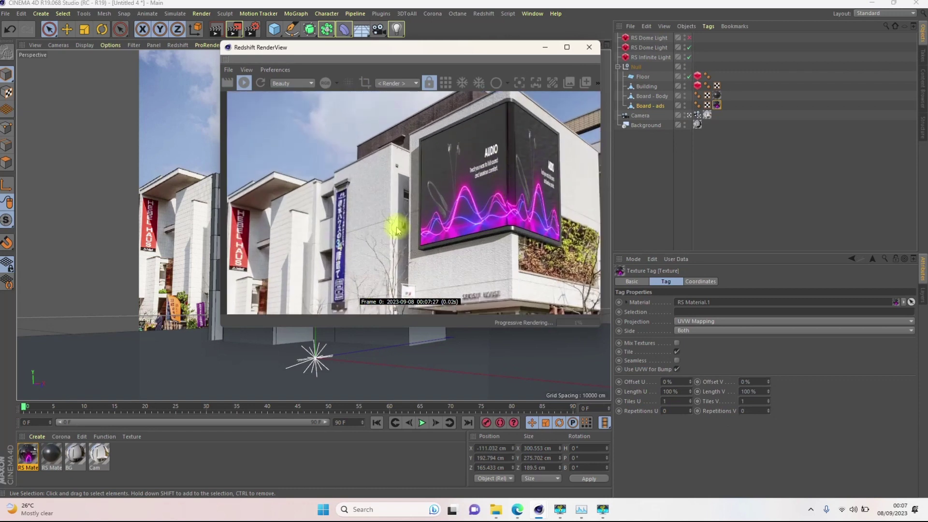
pyautogui.scroll(6, 514, 186)
pyautogui.scroll(-4, 403, 244)
pyautogui.scroll(4, 437, 113)
pyautogui.scroll(4, 442, 141)
pyautogui.scroll(-5, 443, 143)
pyautogui.scroll(5, 438, 167)
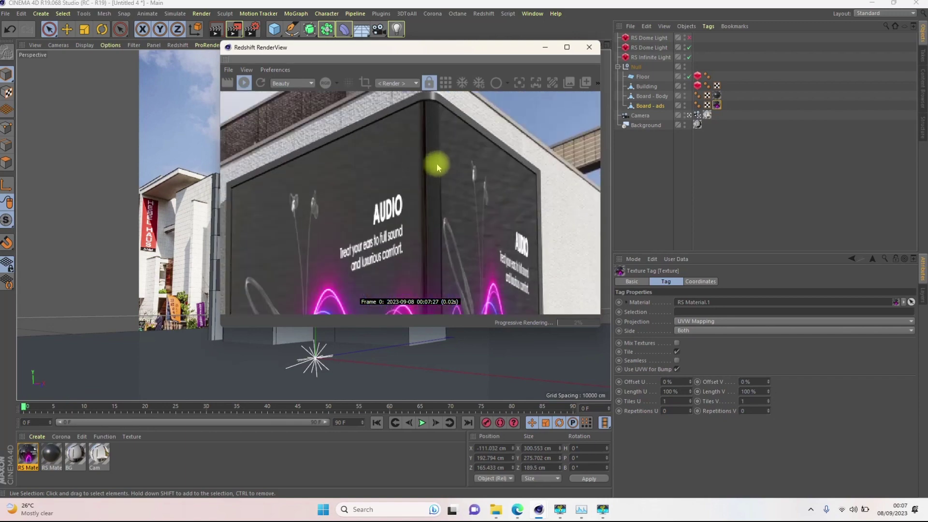
pyautogui.scroll(-8, 430, 211)
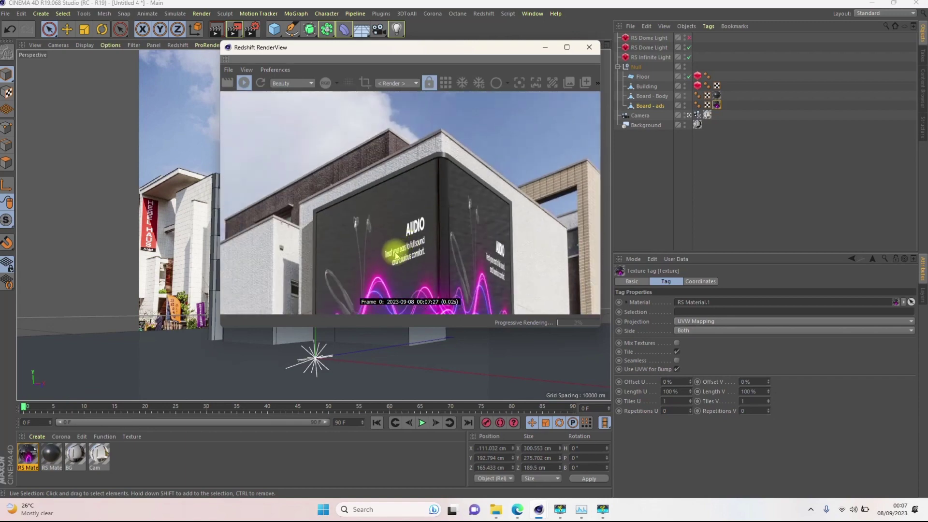
pyautogui.scroll(-3, 399, 260)
pyautogui.scroll(6, 422, 281)
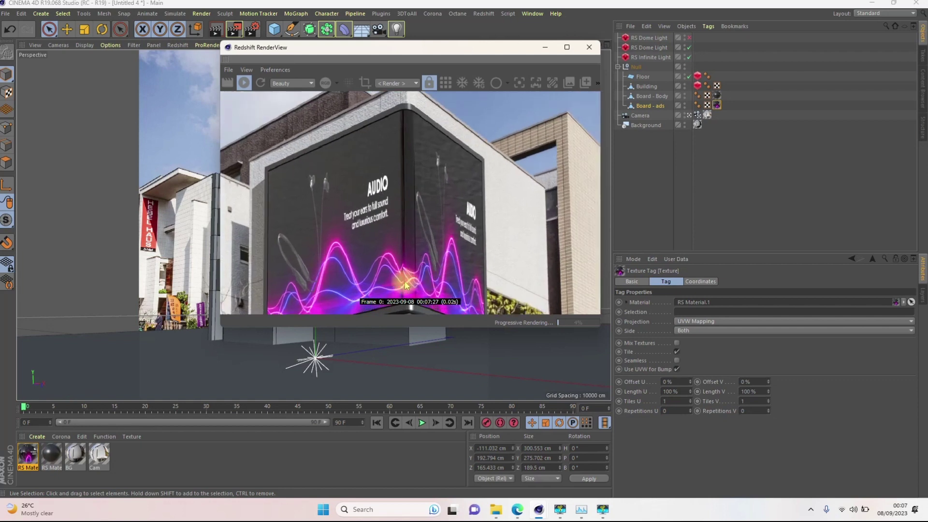
pyautogui.scroll(-2, 383, 239)
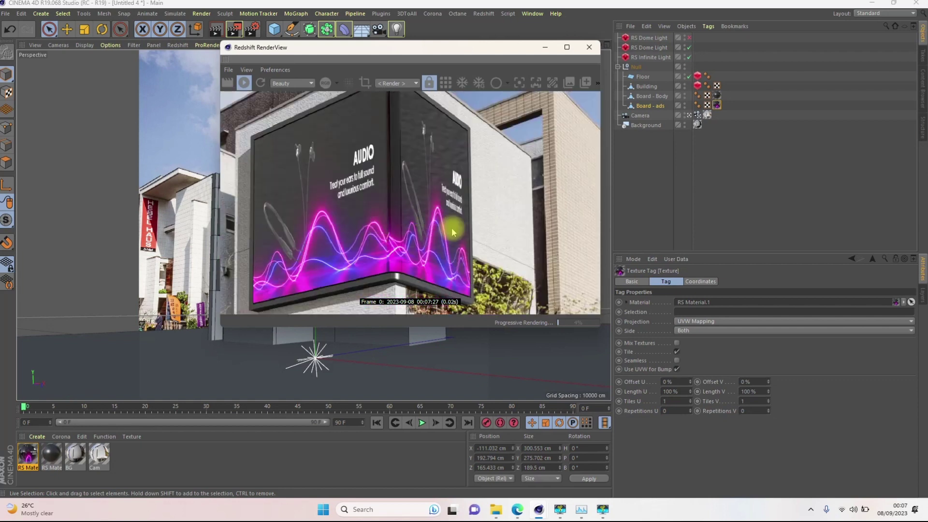
pyautogui.scroll(-5, 411, 246)
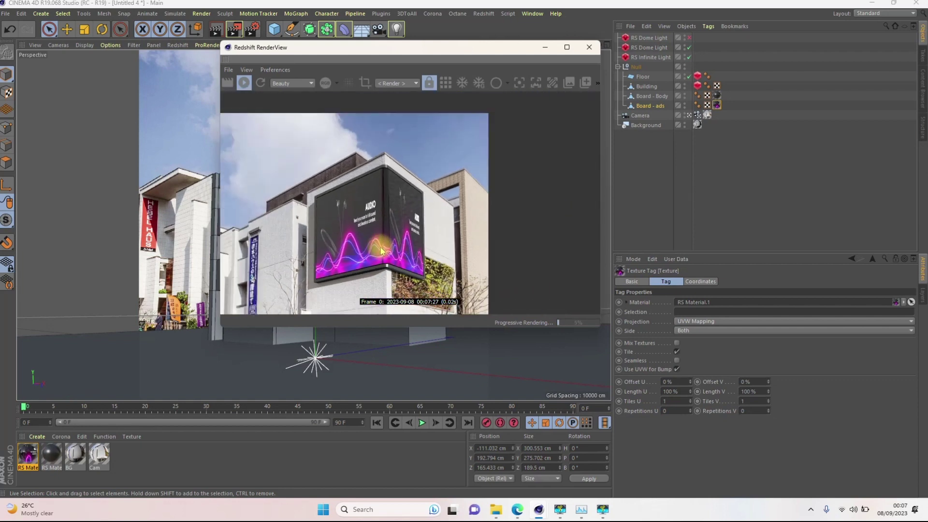
pyautogui.scroll(2, 385, 204)
pyautogui.scroll(-3, 385, 211)
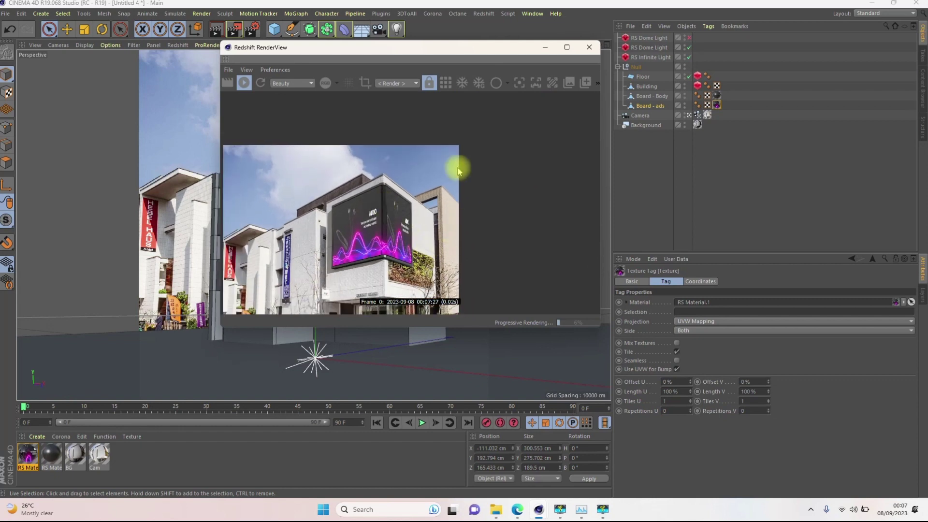
pyautogui.scroll(-2, 382, 227)
pyautogui.scroll(-1, 383, 227)
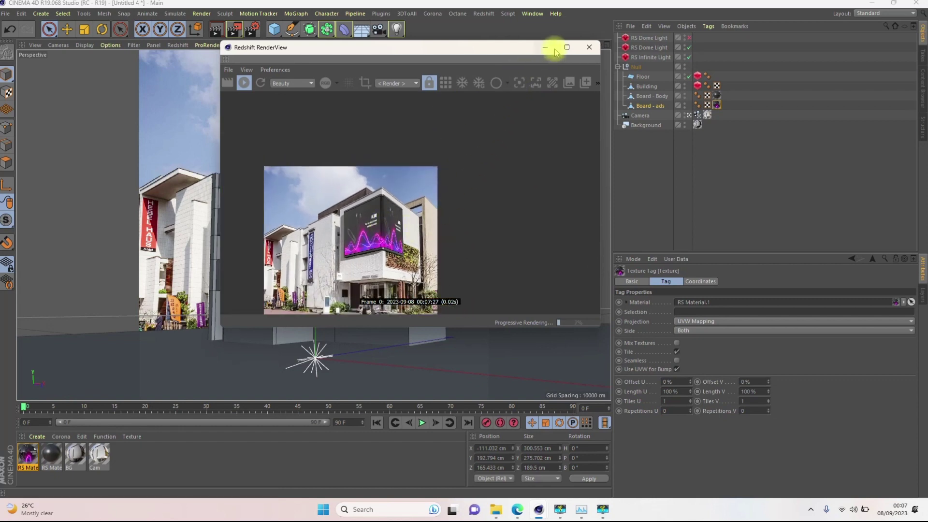
pyautogui.click(258, 83)
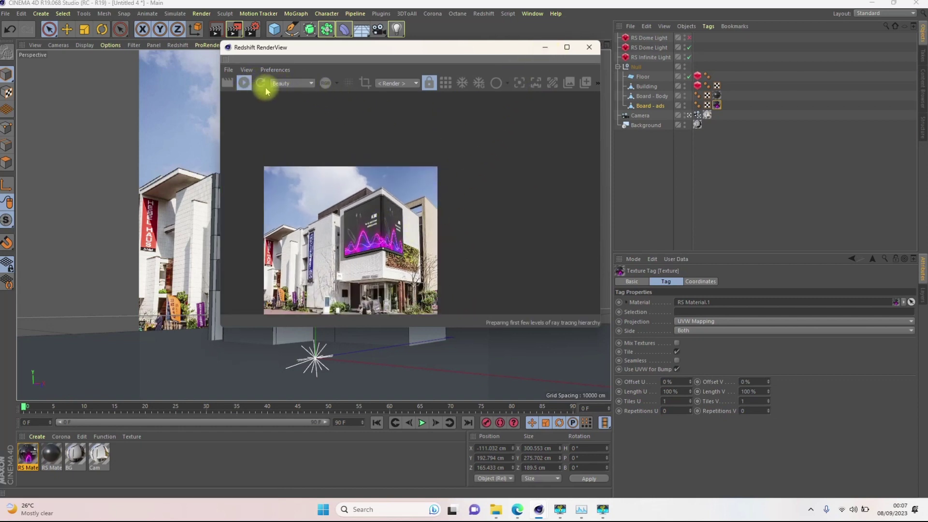
# Step: Stop the progressive Redshift render and minimize the RenderView window
pyautogui.click(244, 83)
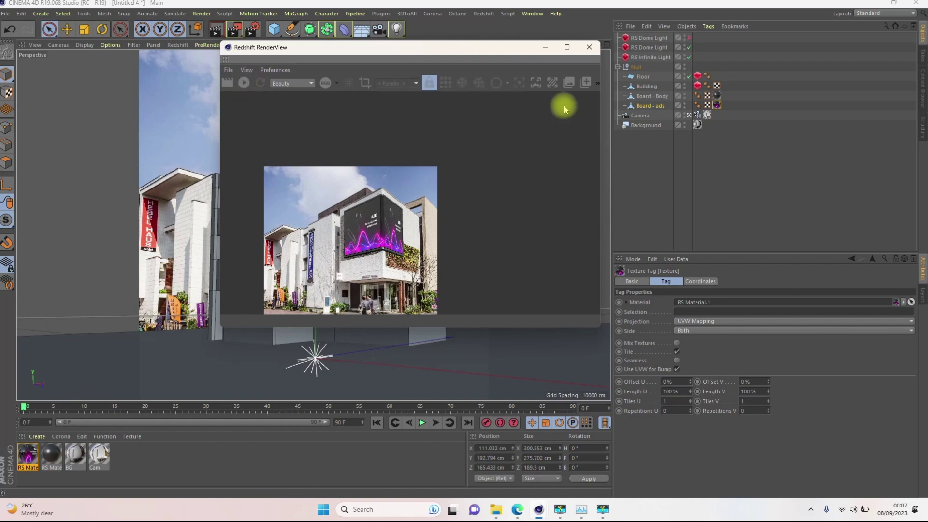
pyautogui.click(544, 50)
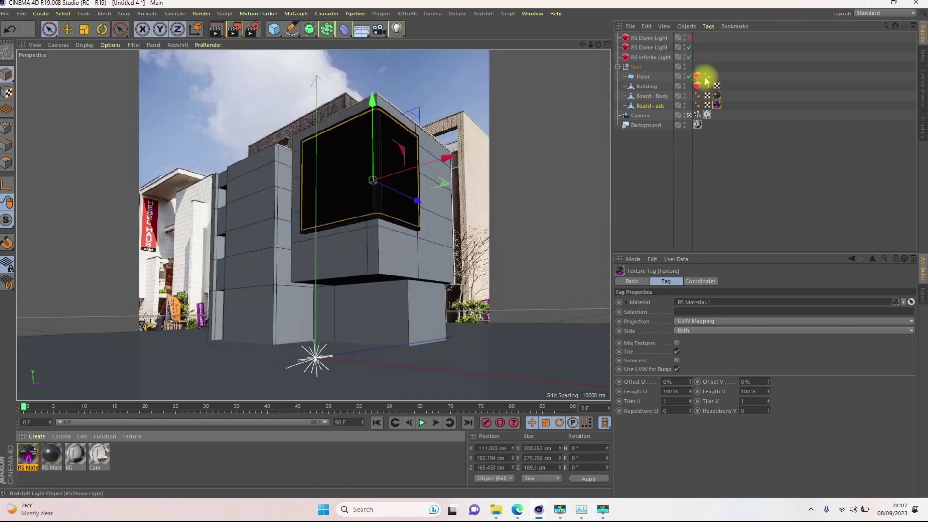
pyautogui.click(877, 15)
pyautogui.click(872, 36)
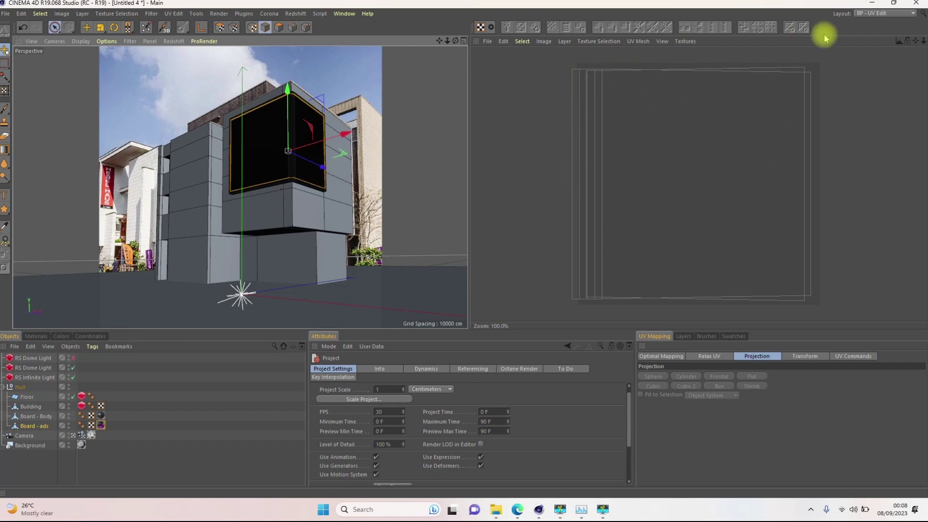
pyautogui.click(870, 13)
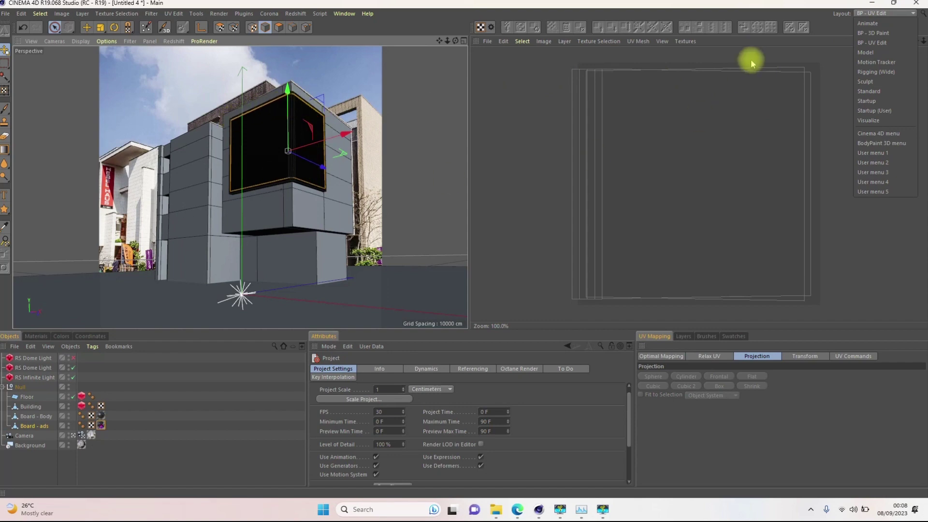
pyautogui.click(869, 92)
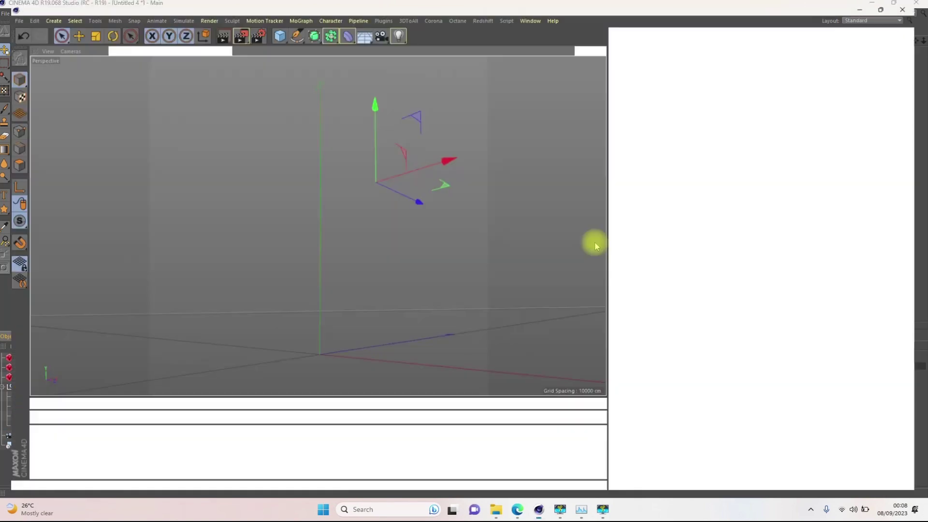
# Step: Set the projection of the RS Material.1 texture tag on Board - ads to Frontal
pyautogui.click(717, 107)
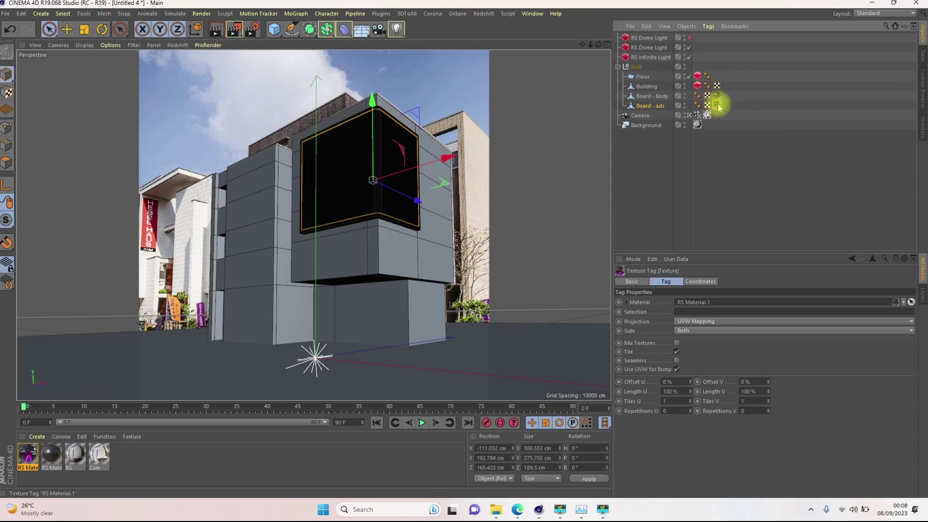
pyautogui.click(699, 321)
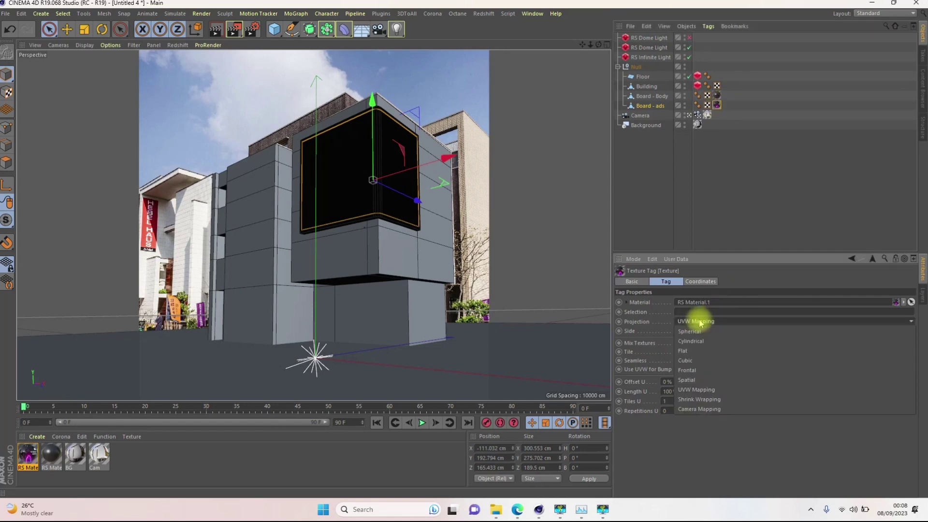
pyautogui.click(686, 371)
pyautogui.moveTo(513, 510)
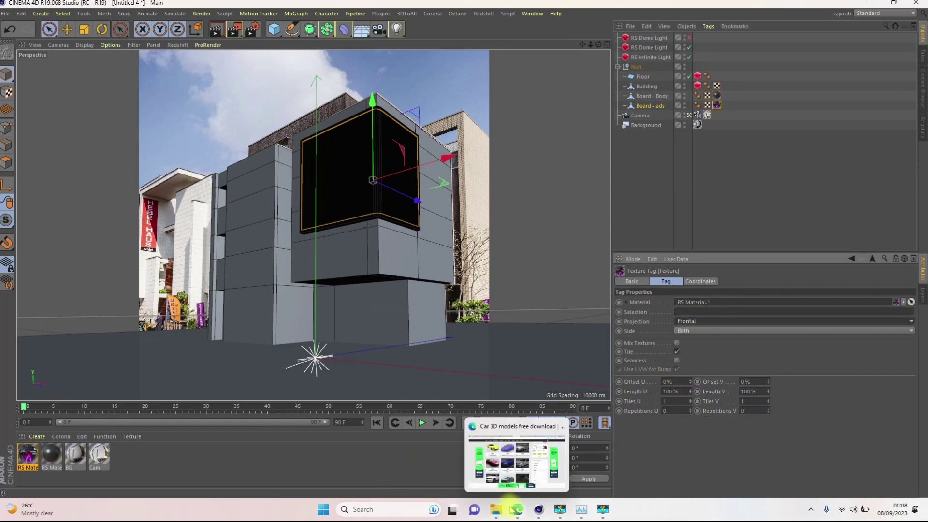
pyautogui.click(535, 463)
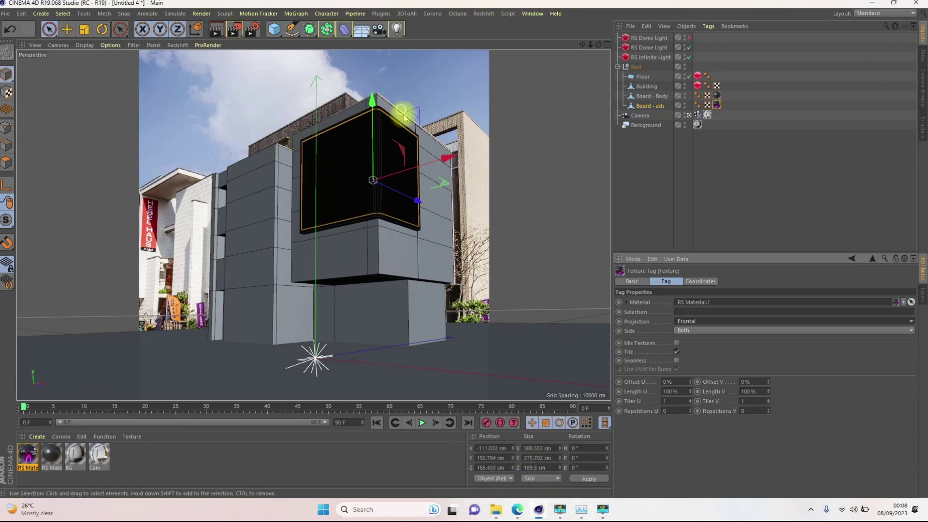
# Step: Start the progressive Redshift render, examine the banner's placement on the billboard's two faces up close, and minimize the RenderView window
pyautogui.click(459, 14)
pyautogui.moveTo(486, 14)
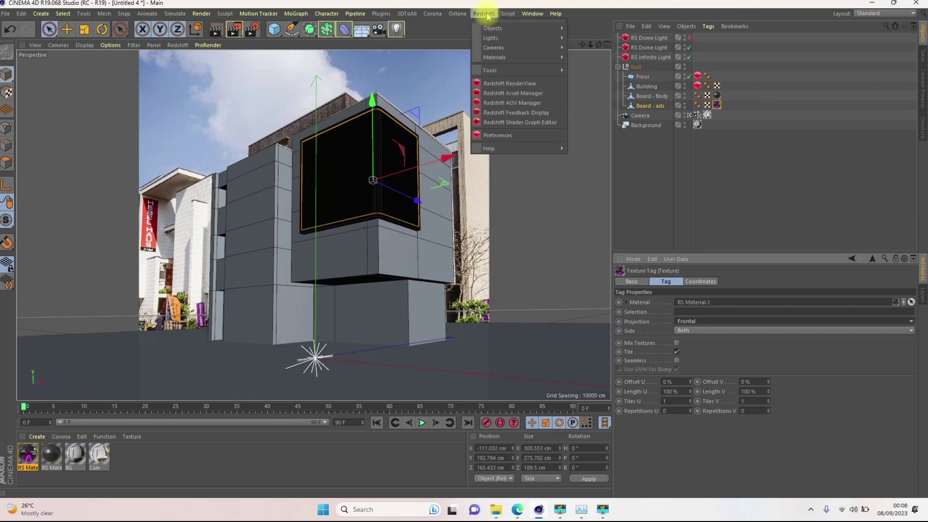
pyautogui.click(498, 85)
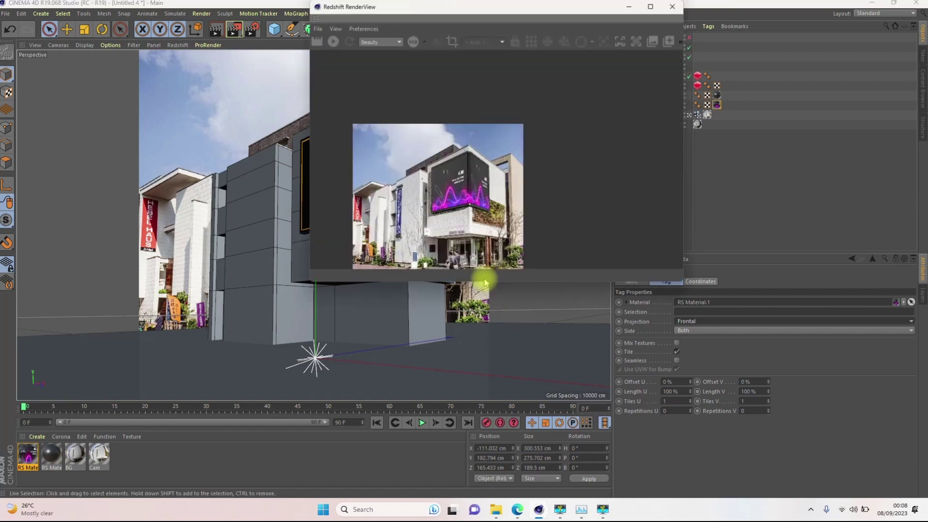
pyautogui.click(331, 40)
pyautogui.scroll(3, 471, 212)
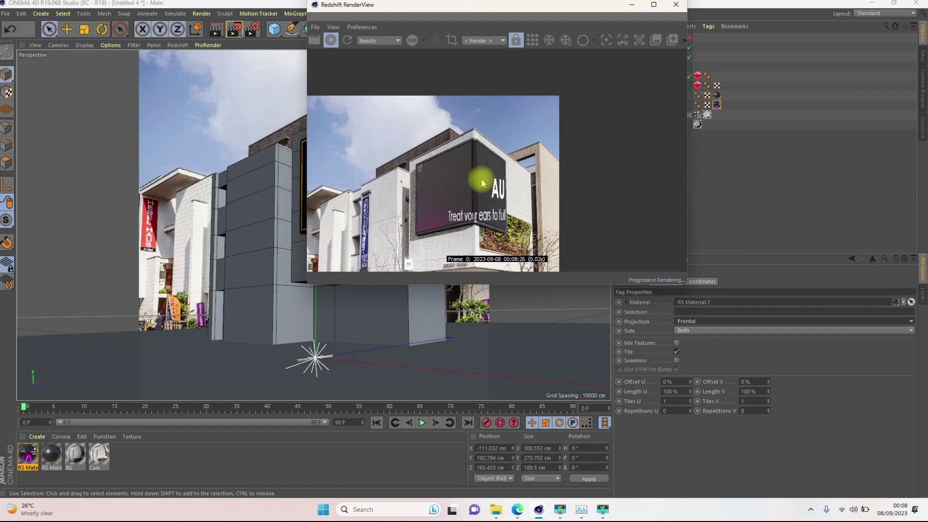
pyautogui.scroll(2, 473, 222)
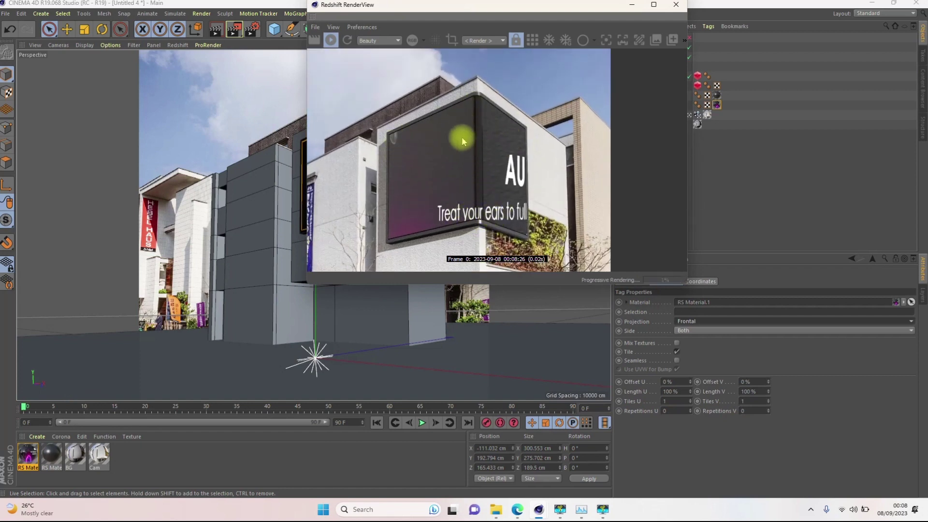
pyautogui.scroll(2, 463, 129)
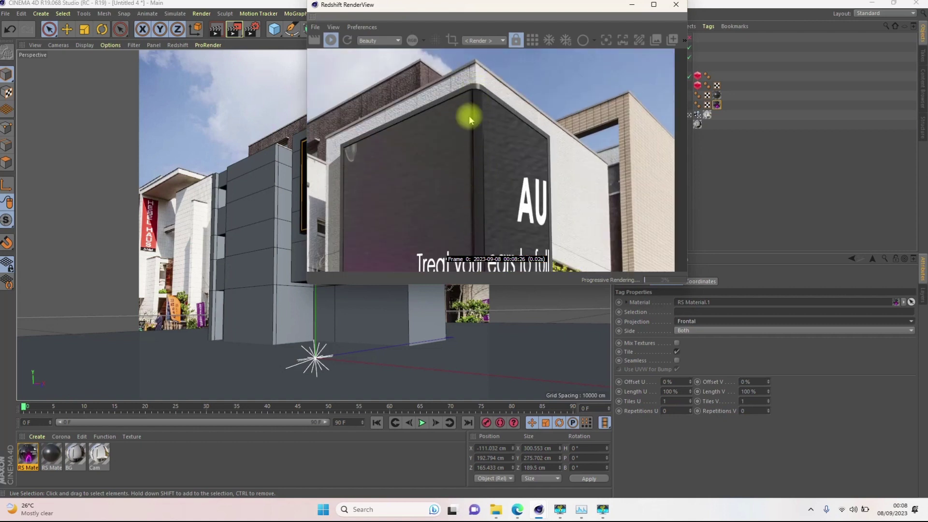
pyautogui.scroll(-4, 480, 132)
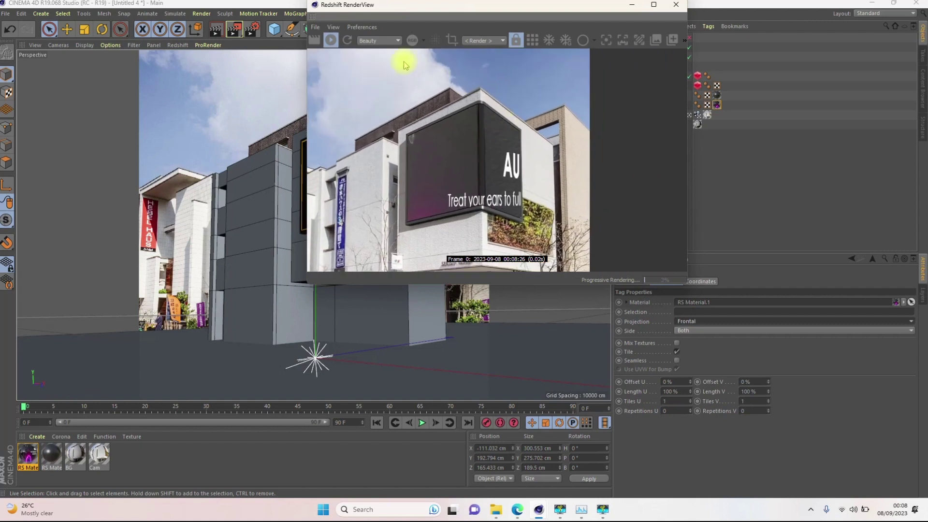
pyautogui.click(631, 4)
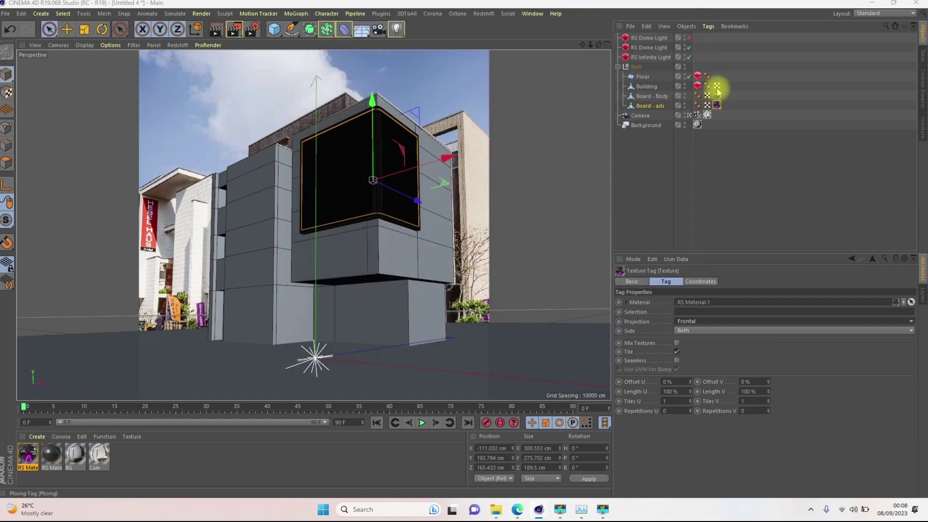
# Step: Open Board - ads in the BP - UV Edit layout and select all of its polygons in polygon mode
pyautogui.click(648, 107)
pyautogui.click(874, 14)
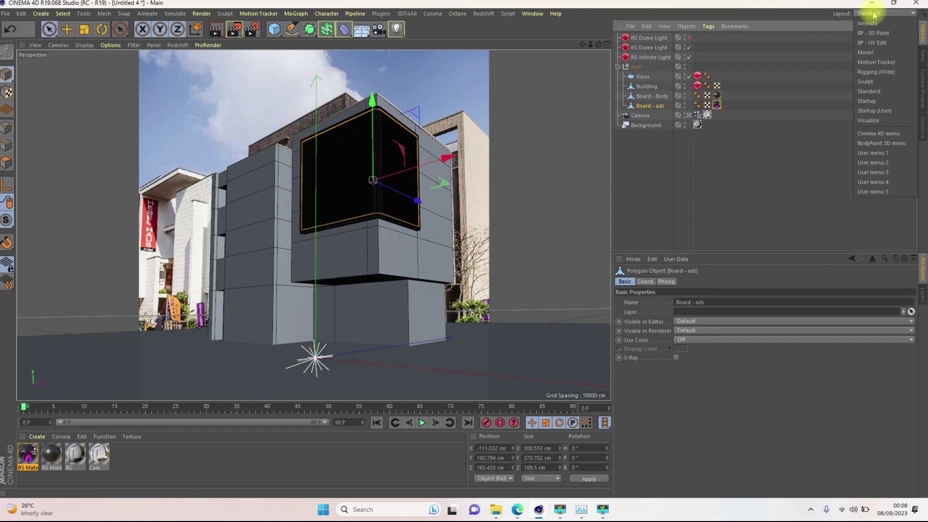
pyautogui.click(869, 43)
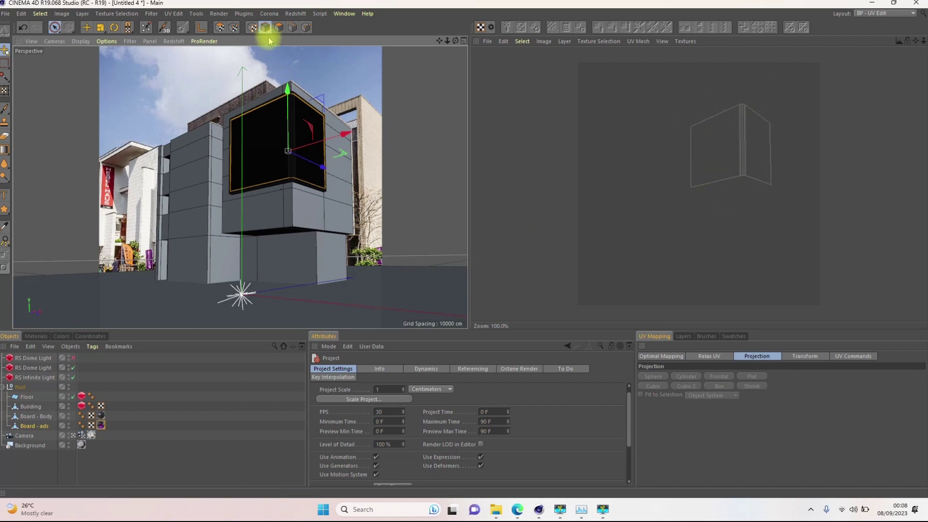
pyautogui.click(279, 27)
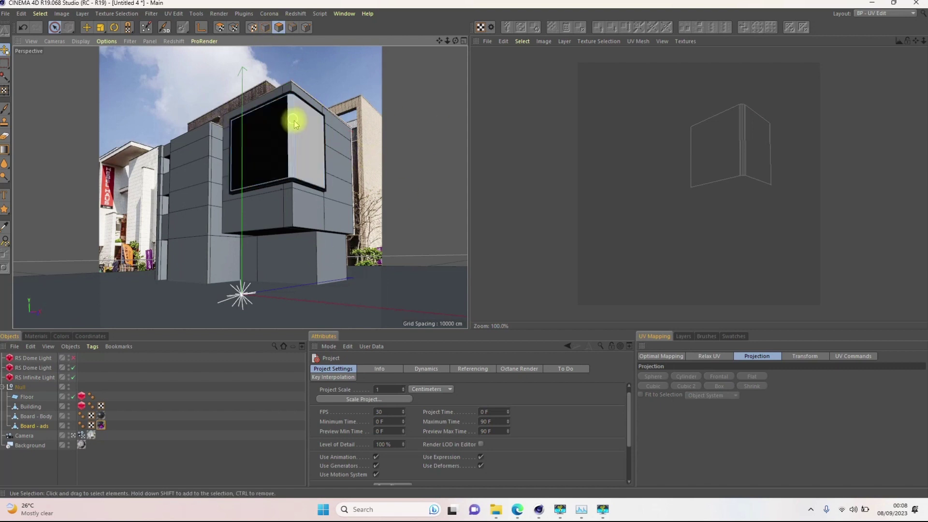
pyautogui.hotkey('ctrl', 'a')
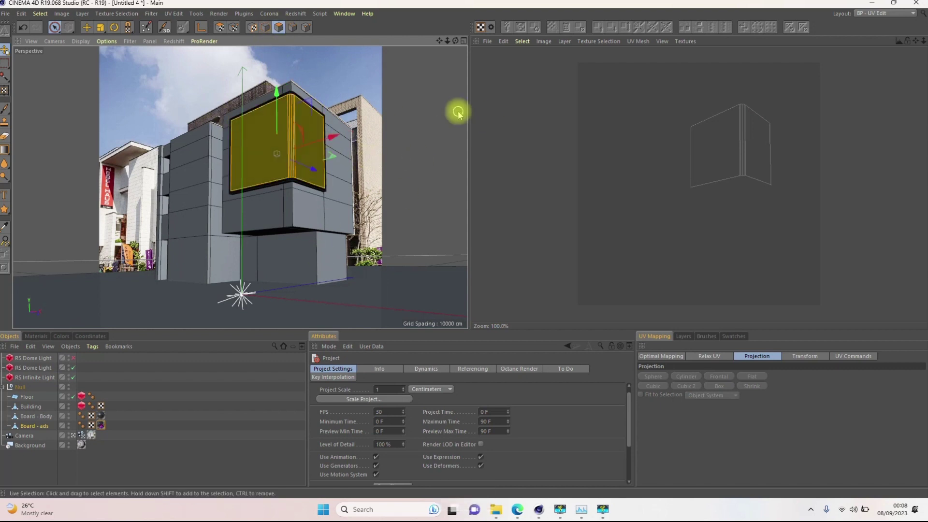
# Step: Load the banner texture of RS Material.1 for painting so it shows behind the UV mesh, framed in full
pyautogui.click(36, 337)
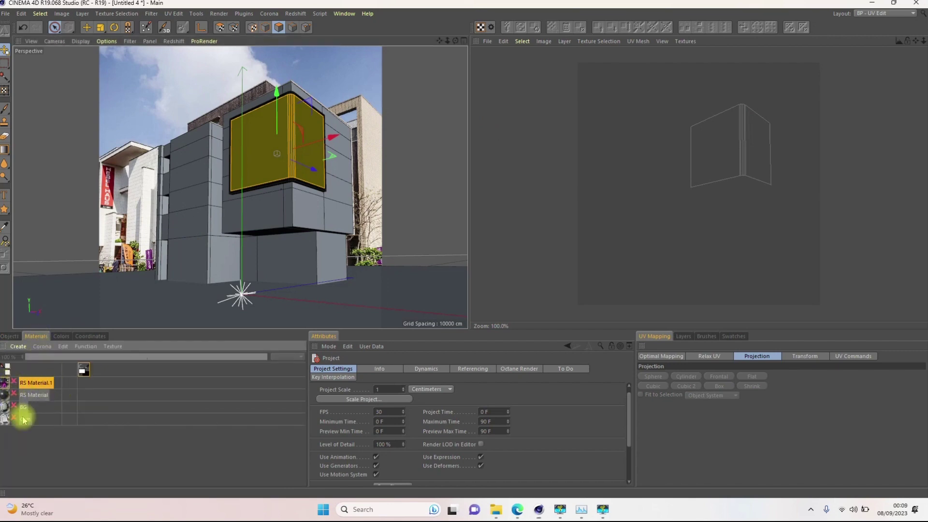
pyautogui.click(14, 382)
pyautogui.scroll(-4, 668, 144)
pyautogui.scroll(2, 671, 148)
pyautogui.scroll(3, 650, 161)
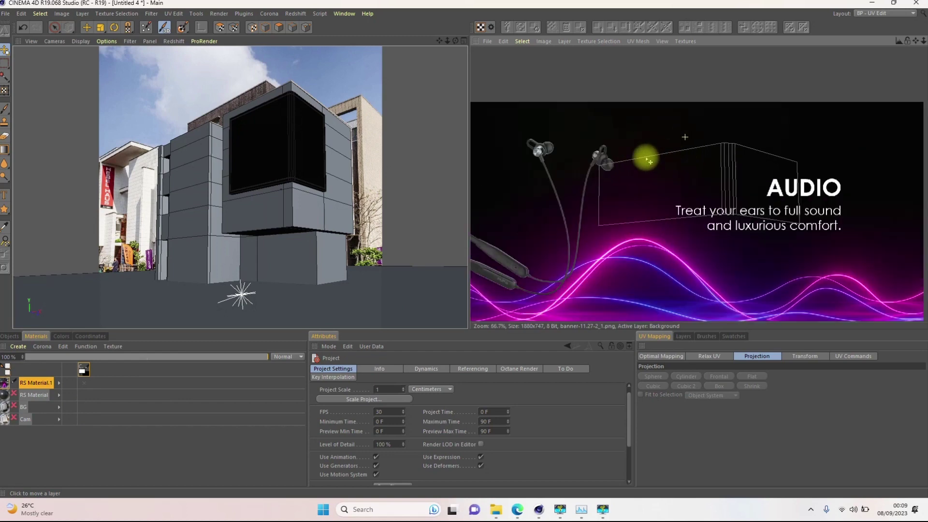
pyautogui.scroll(-4, 656, 177)
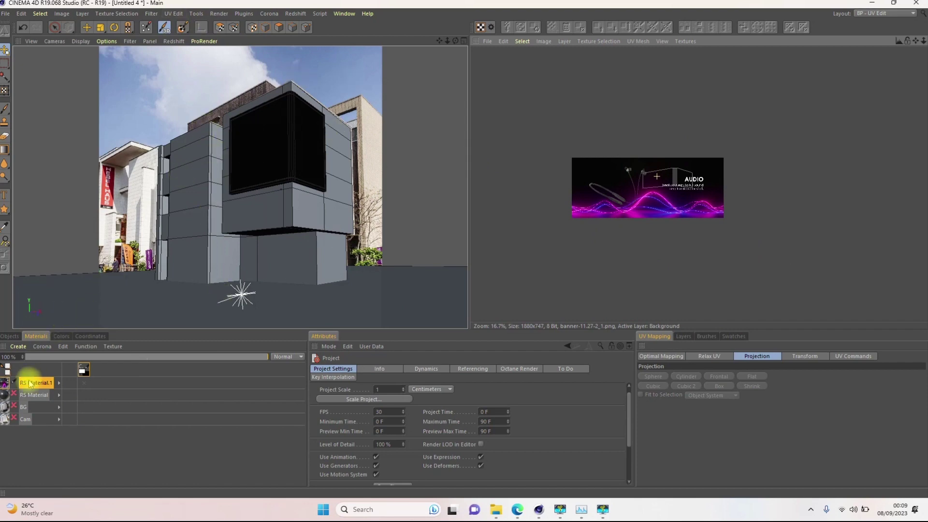
# Step: Return to polygon mode on Board - ads and start the BodyPaint 3D Setup Wizard with only Board - ads included
pyautogui.click(10, 336)
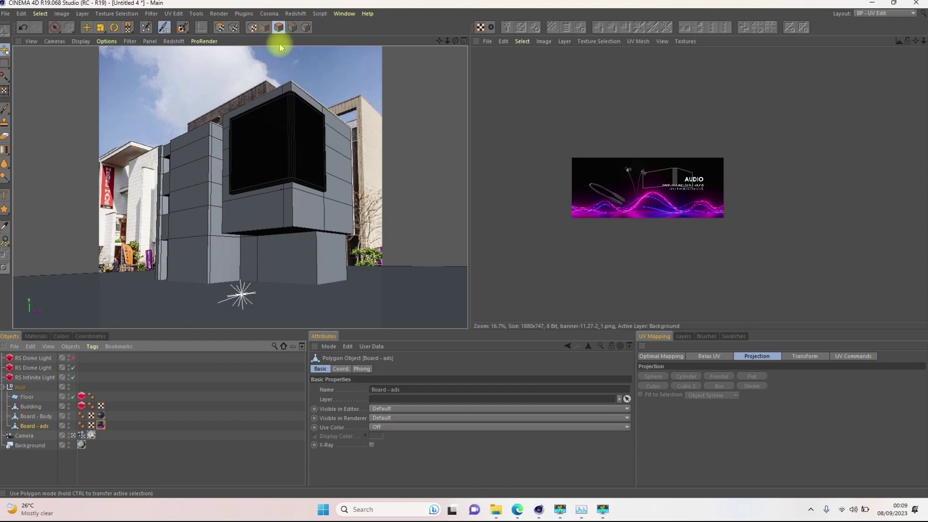
pyautogui.click(278, 26)
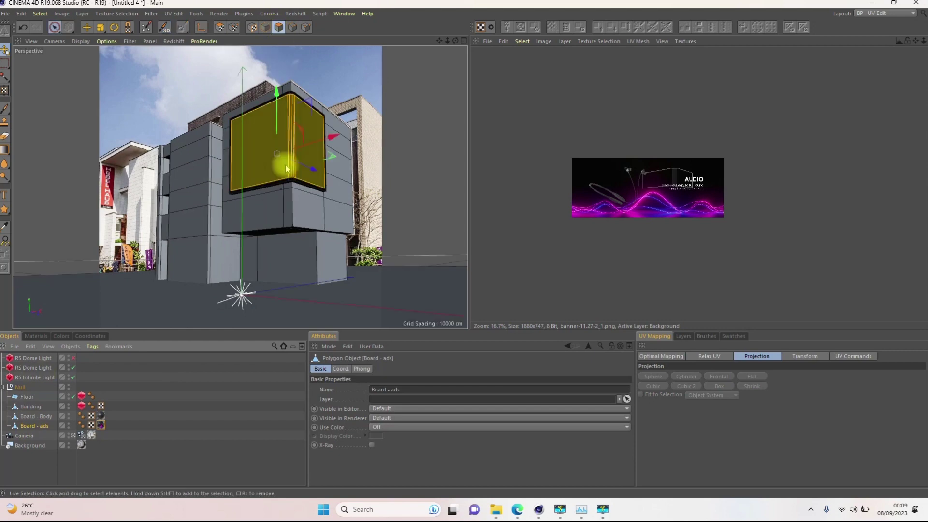
pyautogui.click(146, 29)
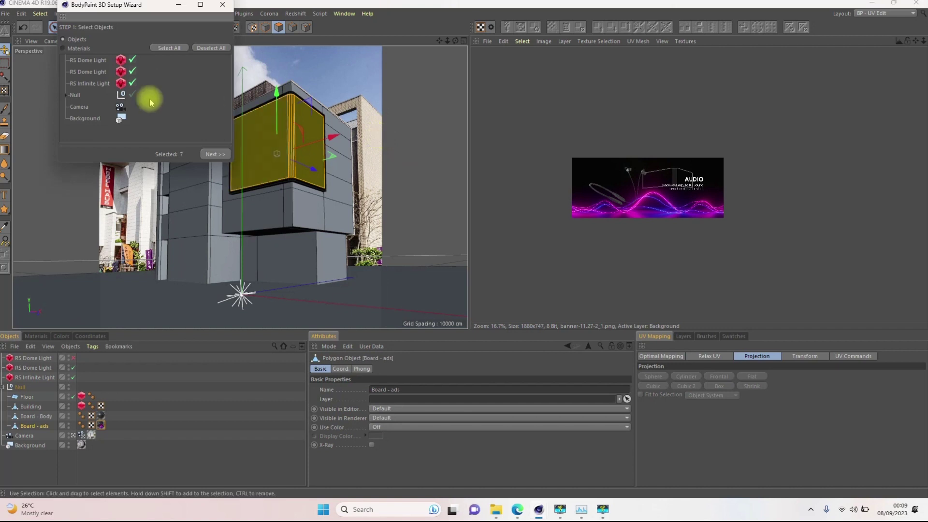
pyautogui.click(215, 48)
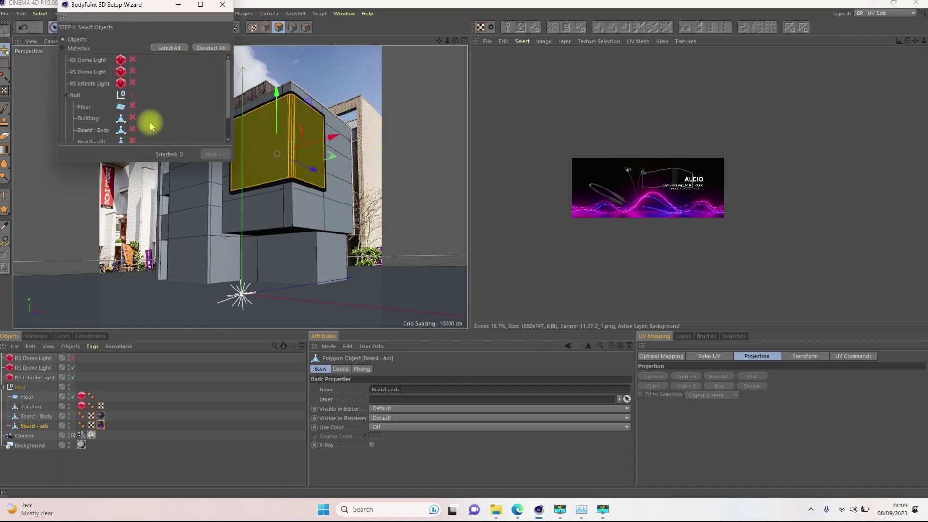
pyautogui.scroll(-3, 107, 123)
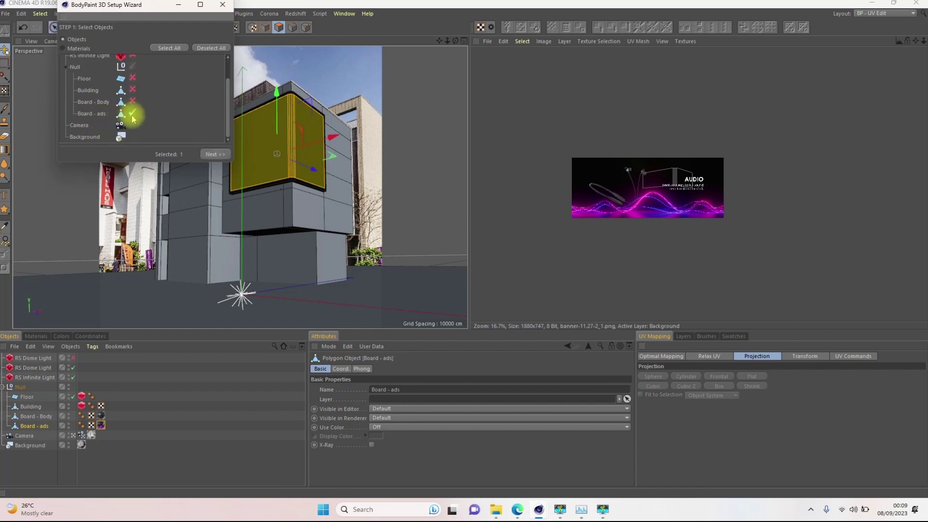
# Step: Recalculate the UVs with Optimal Cubic Mapping in Single Material Mode, finish the setup with the default material options, and close the wizard
pyautogui.click(209, 154)
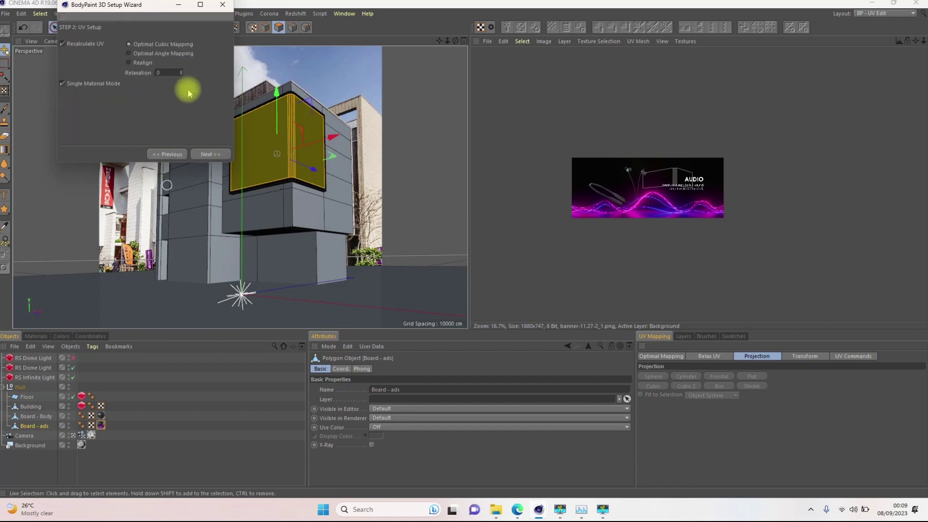
pyautogui.click(209, 154)
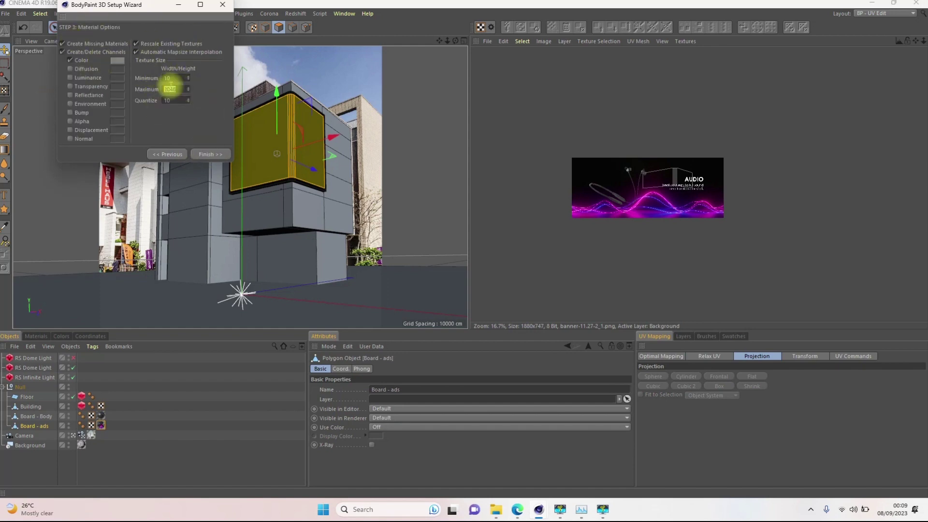
pyautogui.click(214, 162)
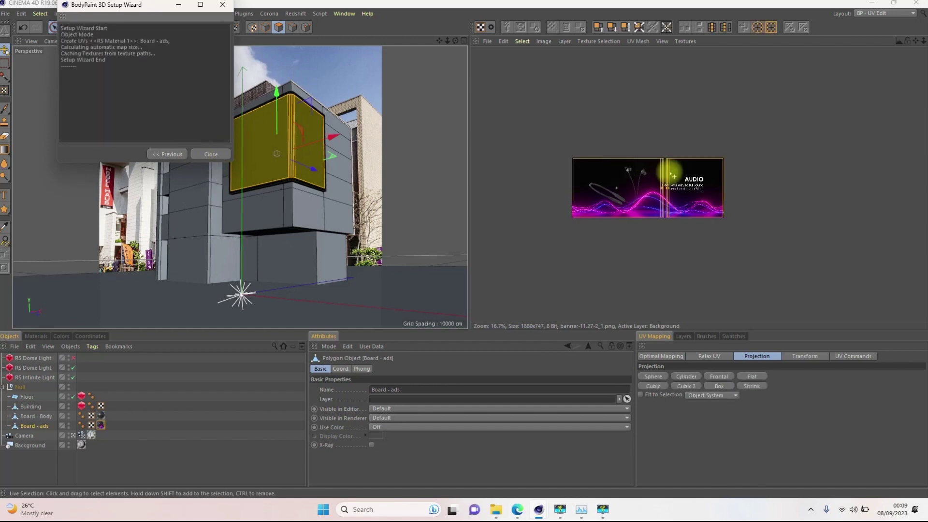
pyautogui.click(210, 155)
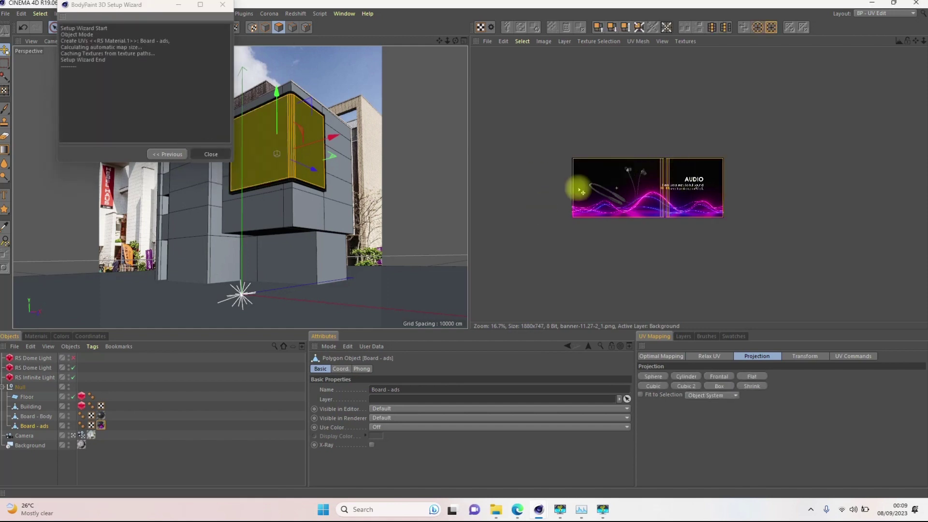
# Step: Examine up close how the narrow corner strips of the Board - ads UV mesh line up with the banner's text
pyautogui.scroll(3, 658, 166)
pyautogui.scroll(-2, 645, 166)
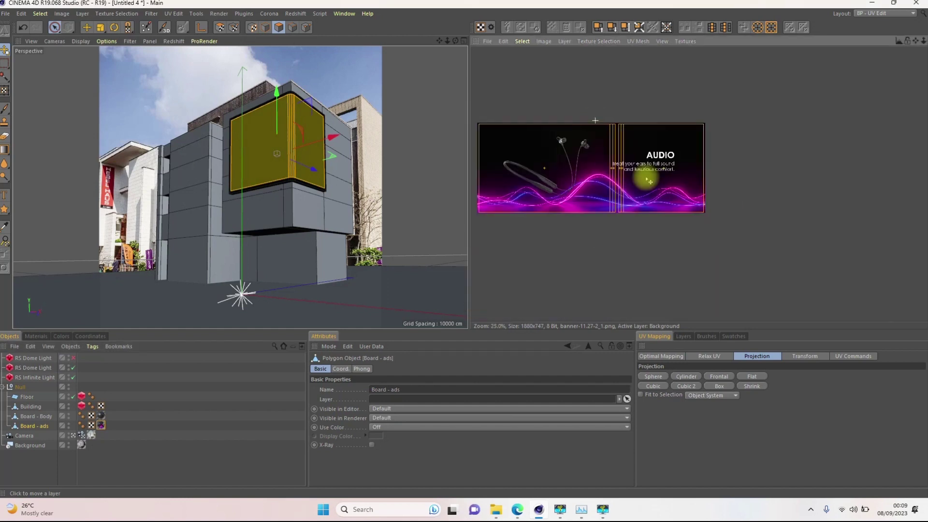
pyautogui.scroll(3, 615, 124)
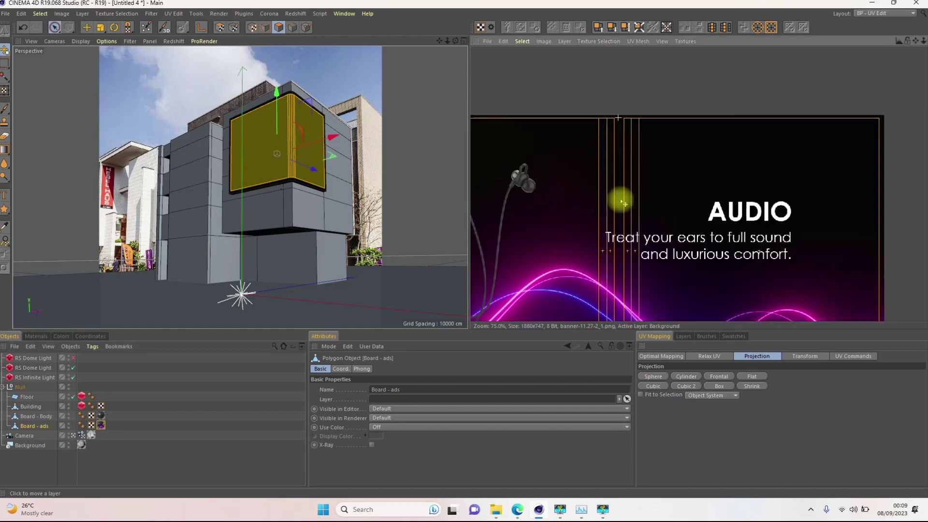
pyautogui.scroll(2, 621, 201)
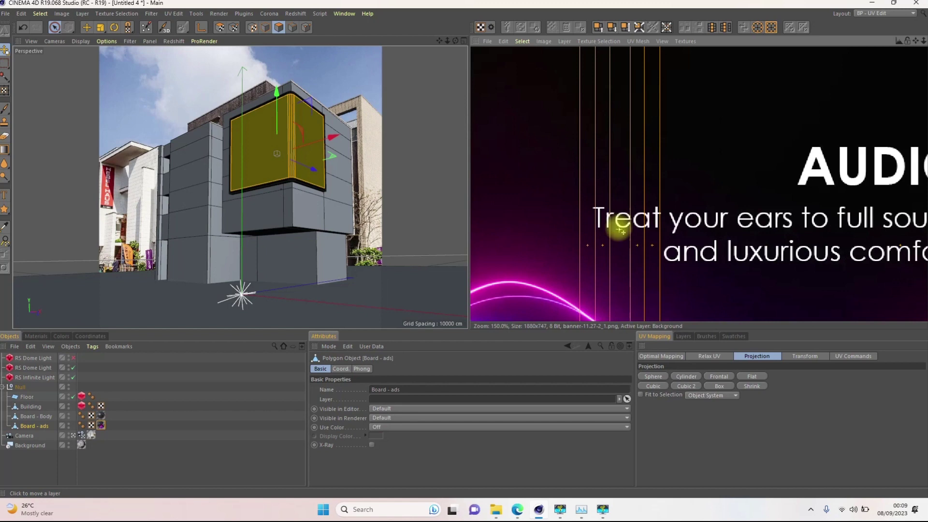
# Step: In UV polygon mode, select the UV polygons of the board's right-hand face with its corner strips and move them left toward the other island
pyautogui.scroll(-1, 617, 247)
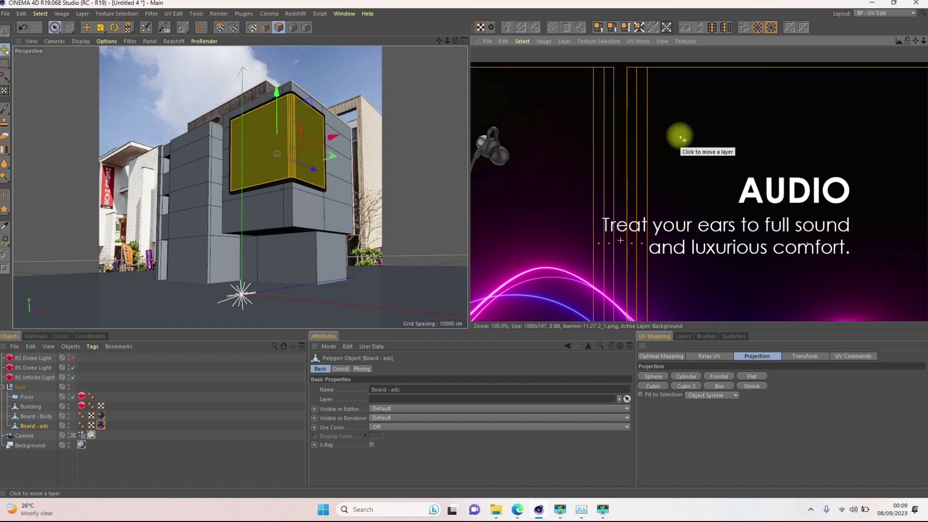
pyautogui.scroll(-3, 680, 140)
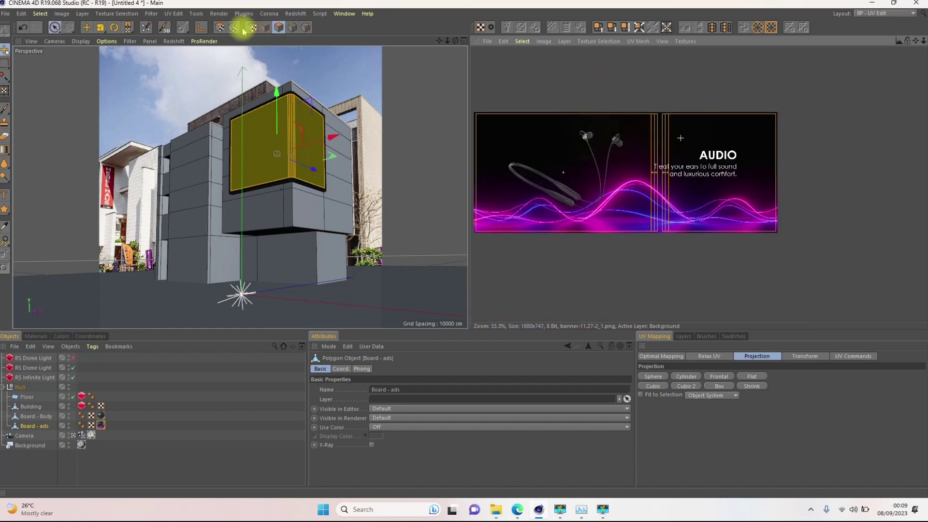
pyautogui.click(220, 27)
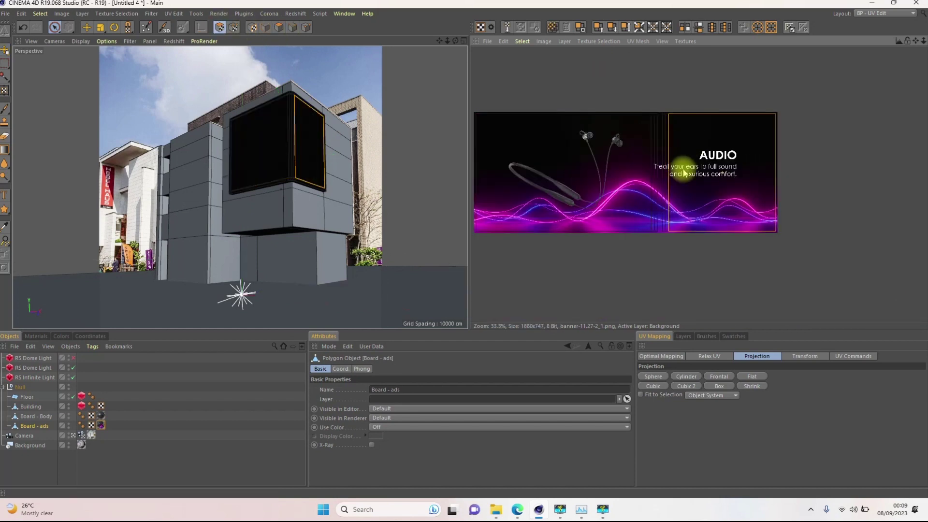
pyautogui.scroll(1, 671, 118)
pyautogui.scroll(2, 673, 120)
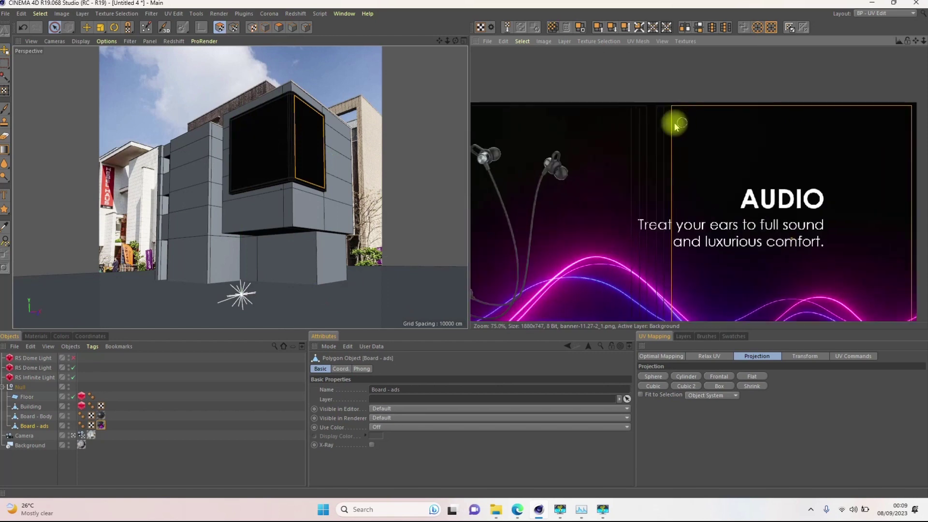
pyautogui.scroll(1, 646, 95)
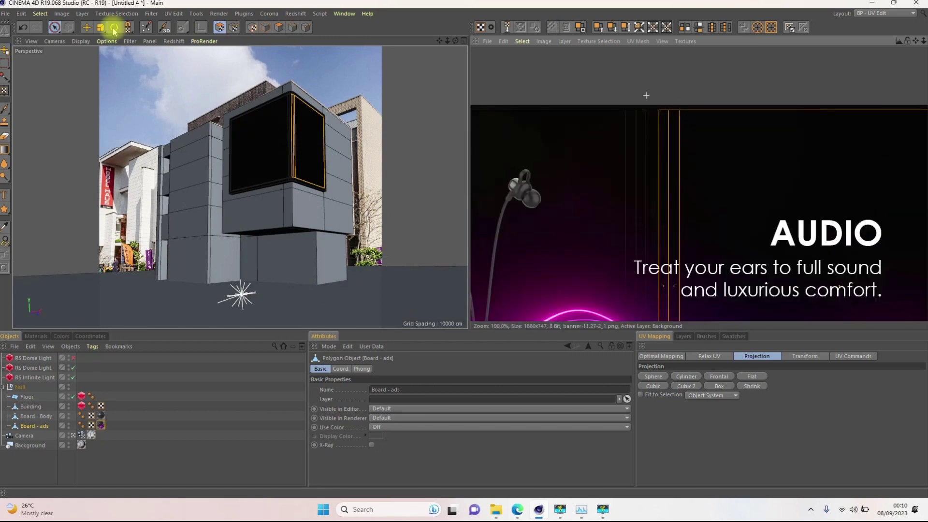
pyautogui.scroll(5, 663, 117)
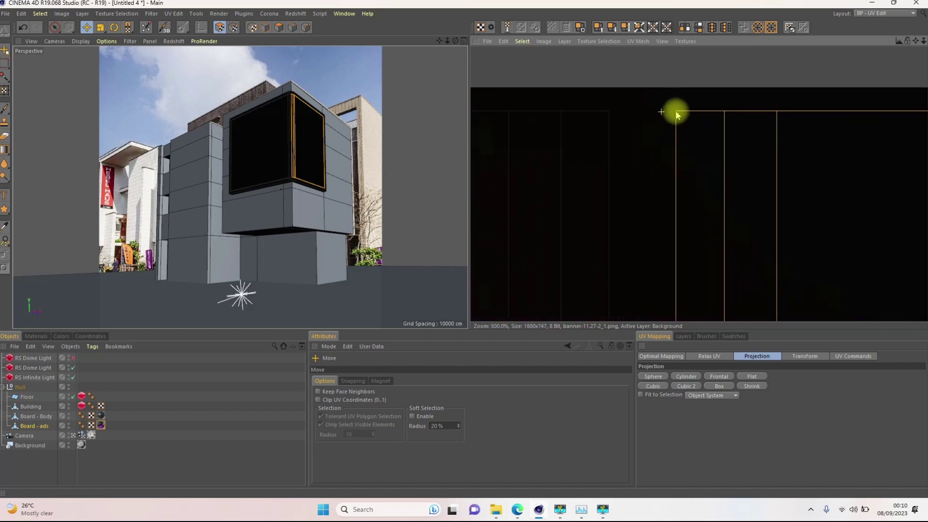
pyautogui.moveTo(663, 118); pyautogui.dragTo(600, 119)
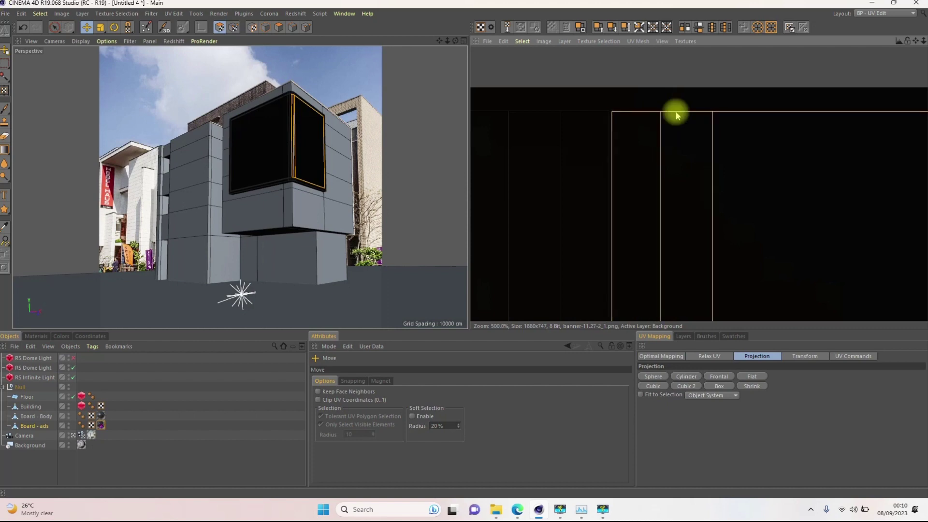
# Step: Align the top-left corner of the selected UV island exactly with the edge of the left island so the two meet without a gap
pyautogui.scroll(2, 621, 112)
pyautogui.scroll(5, 598, 106)
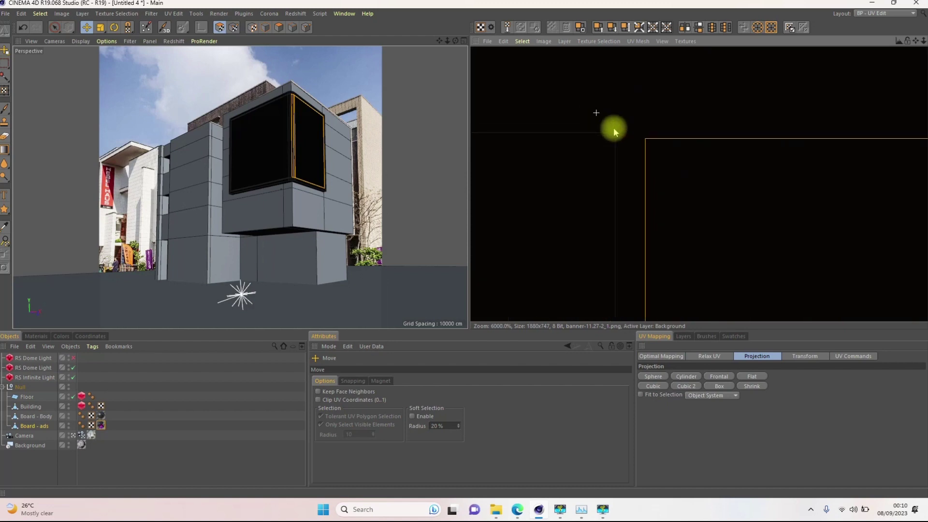
pyautogui.moveTo(773, 227); pyautogui.dragTo(745, 219)
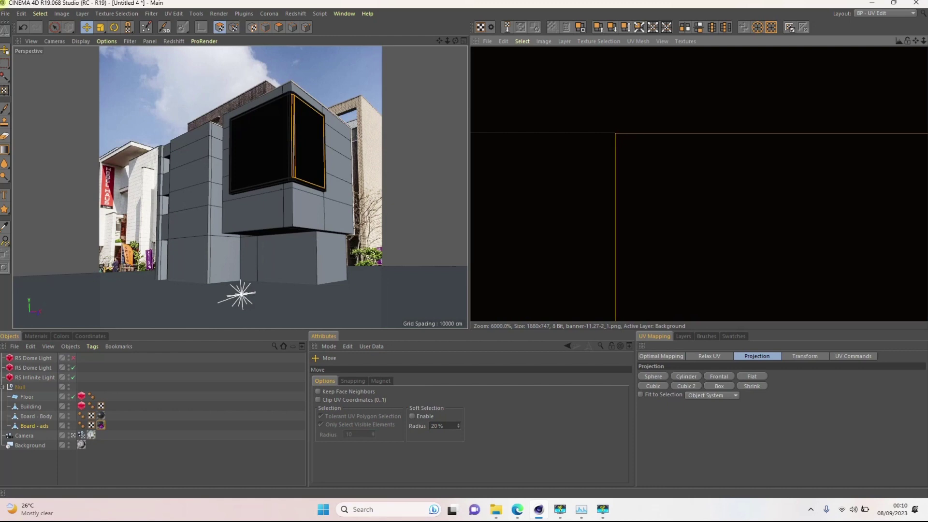
pyautogui.scroll(-5, 615, 141)
pyautogui.scroll(-6, 665, 143)
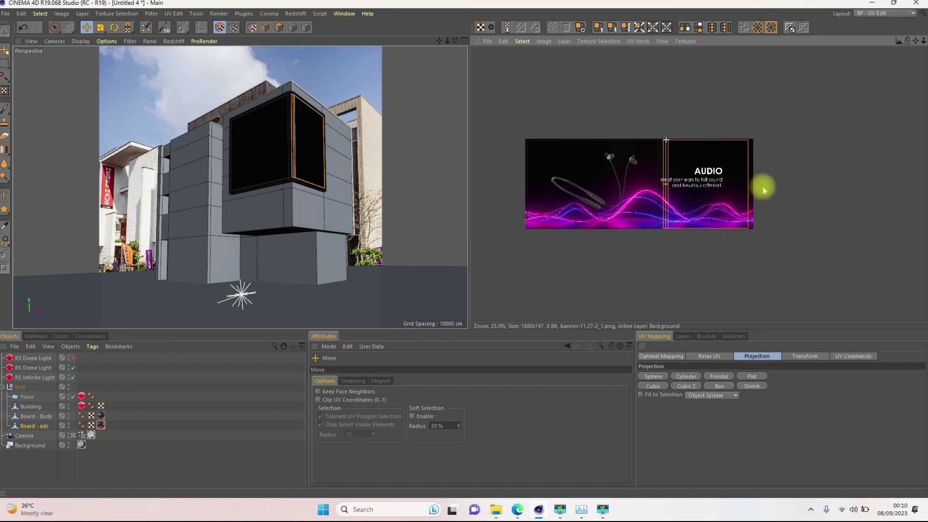
# Step: Deselect the UV polygons, return to the Standard layout and select the RS Material.1 texture tag on Board - ads
pyautogui.click(682, 132)
pyautogui.click(893, 15)
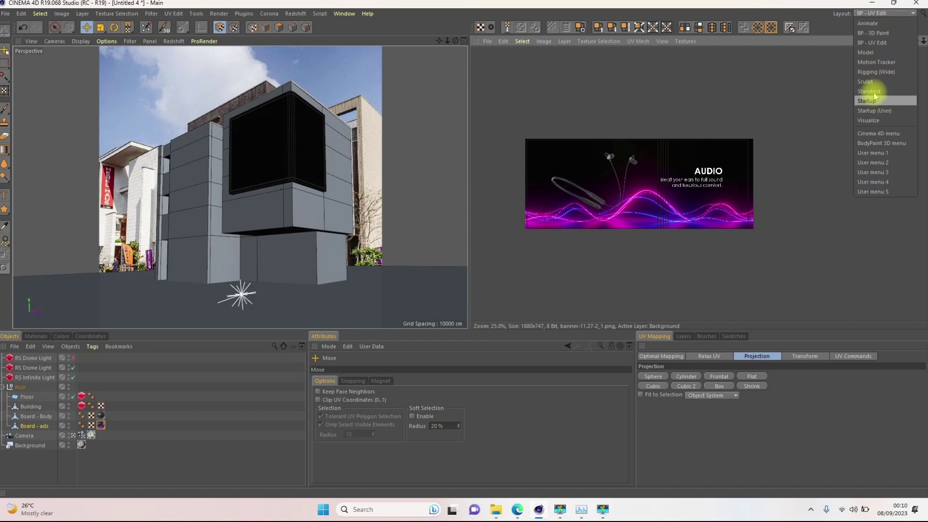
pyautogui.click(869, 91)
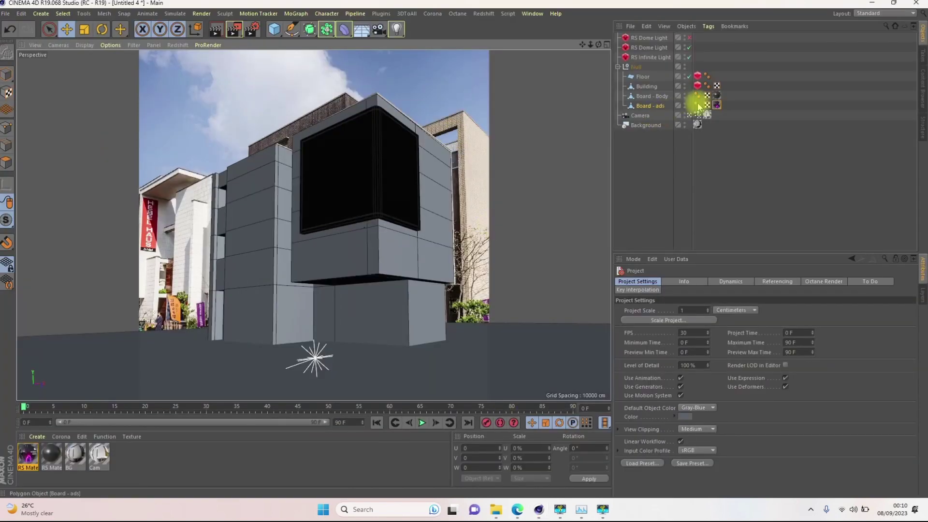
pyautogui.click(716, 104)
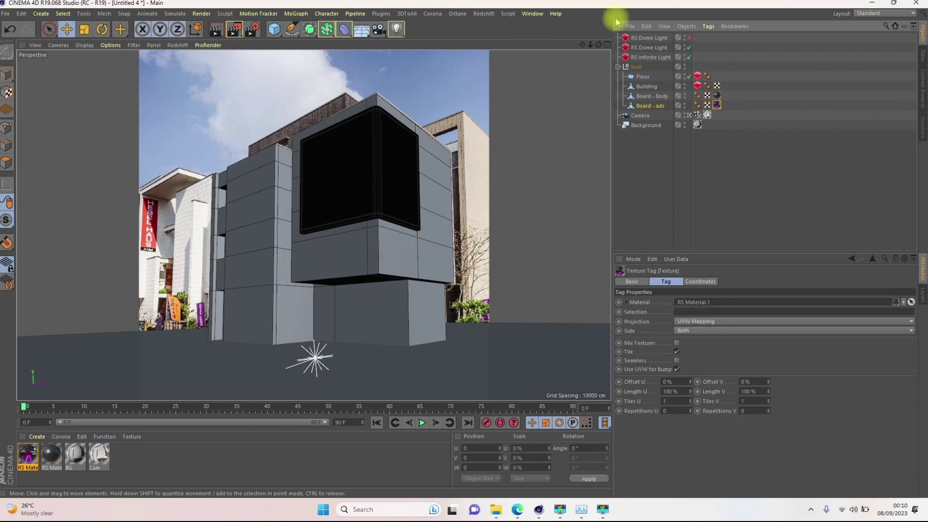
pyautogui.moveTo(541, 510)
pyautogui.click(540, 518)
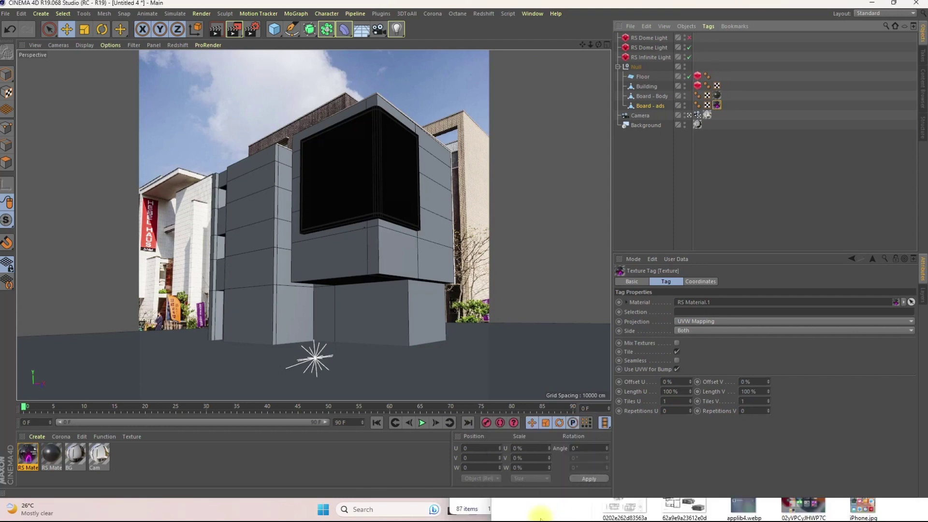
pyautogui.click(219, 506)
pyautogui.click(538, 510)
pyautogui.click(496, 510)
pyautogui.click(542, 509)
# Step: Open the Redshift RenderView and examine up close how the banner and its text wrap around the board's corner
pyautogui.click(488, 17)
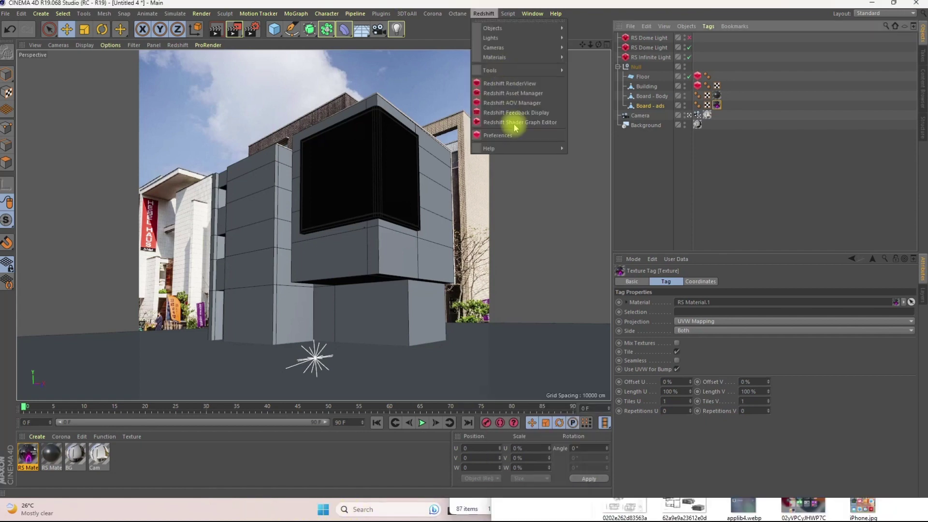
pyautogui.click(514, 83)
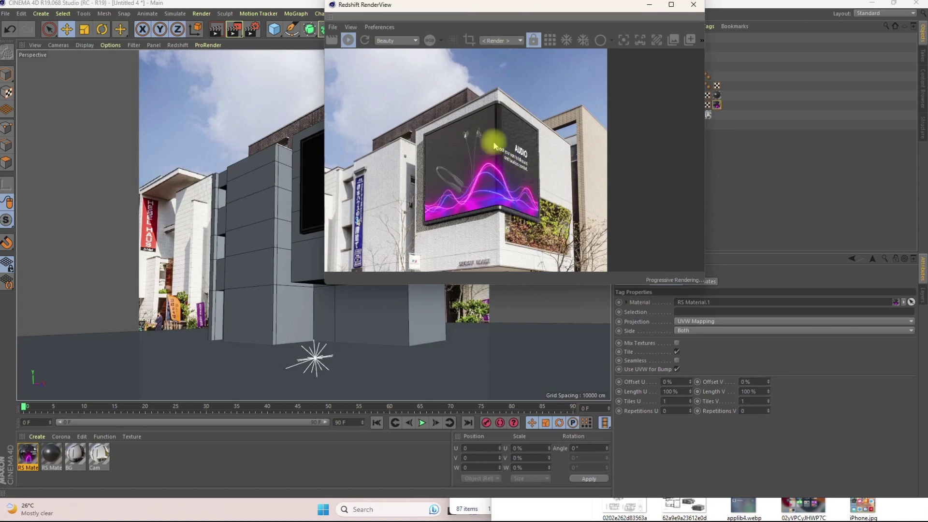
pyautogui.scroll(5, 500, 161)
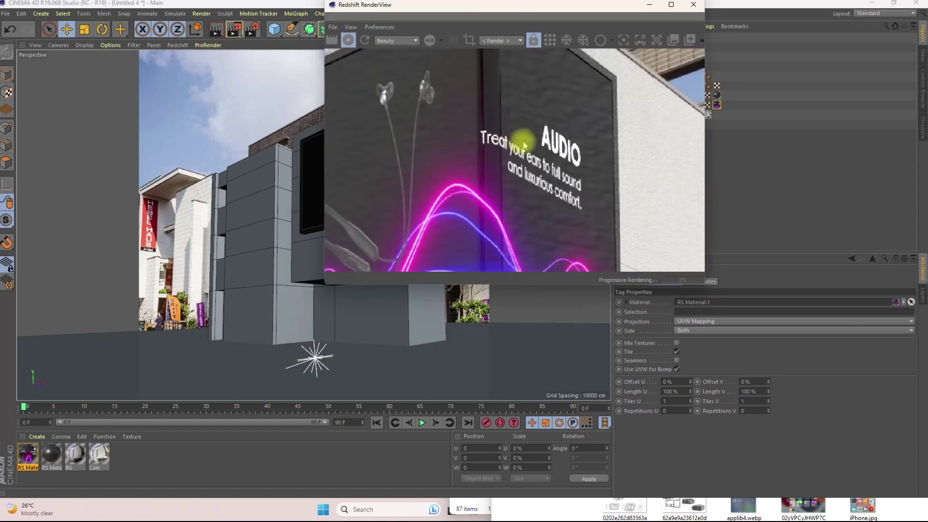
pyautogui.scroll(-5, 552, 162)
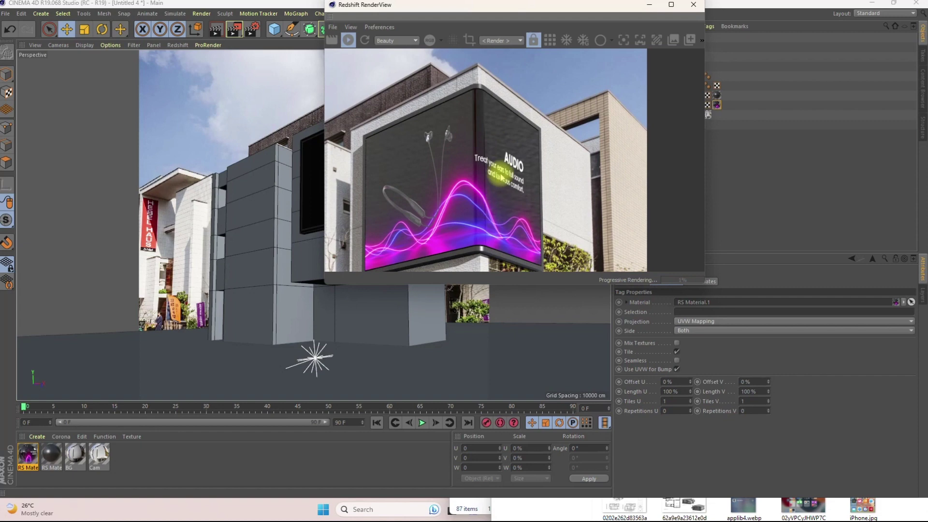
pyautogui.scroll(-2, 497, 203)
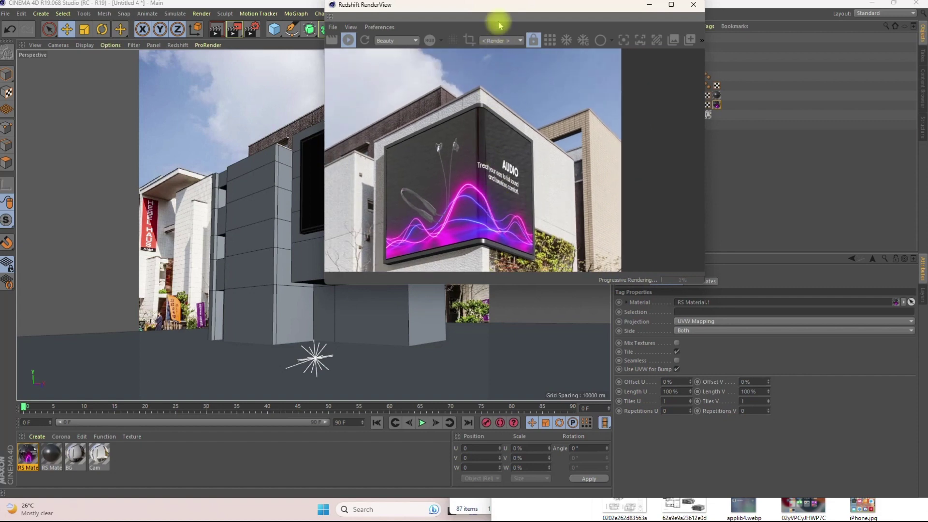
pyautogui.moveTo(508, 9); pyautogui.dragTo(599, 63)
pyautogui.scroll(8, 562, 172)
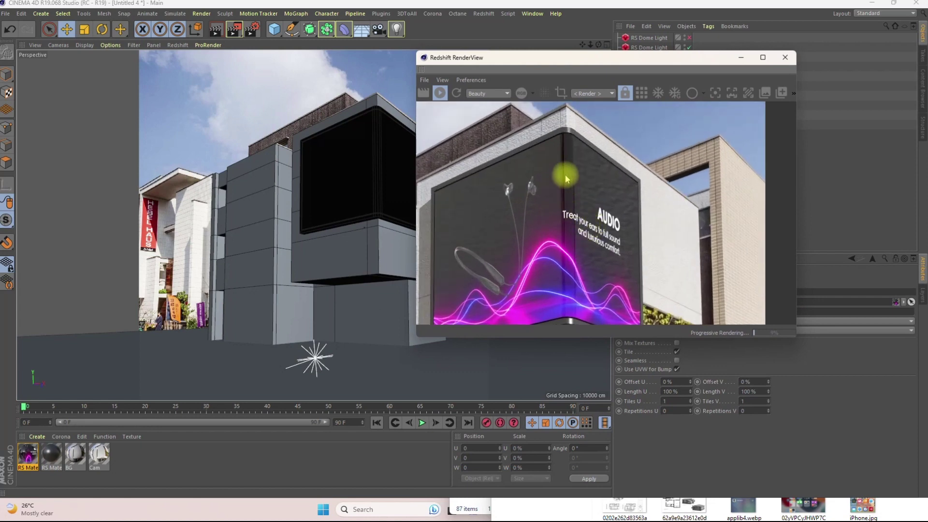
pyautogui.scroll(-4, 570, 186)
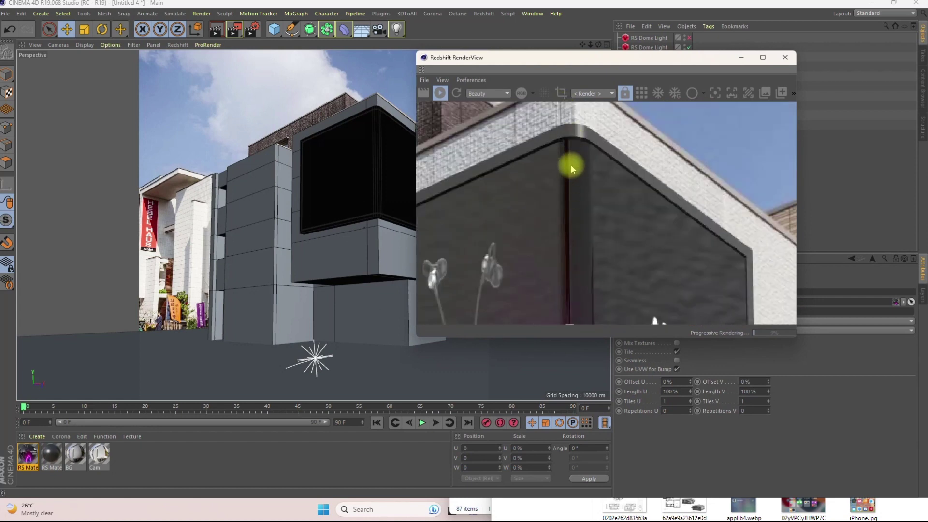
pyautogui.scroll(-2, 580, 211)
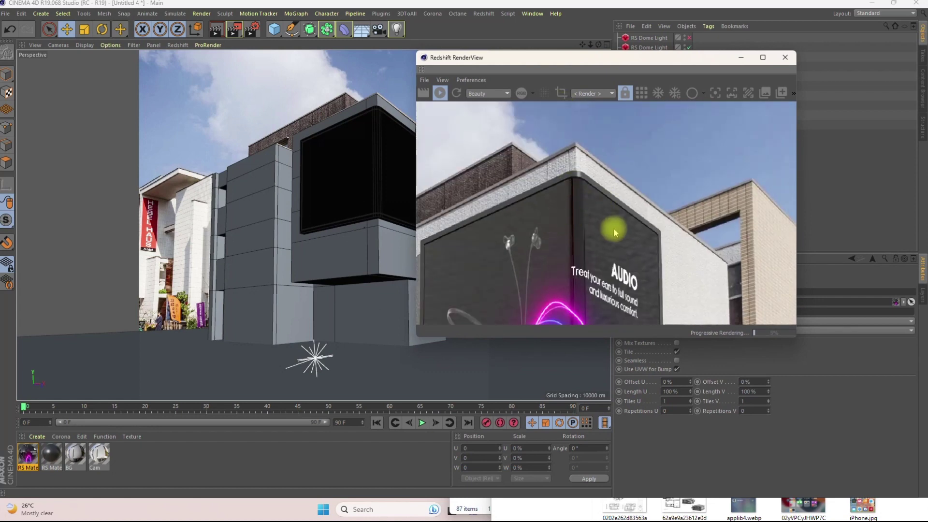
pyautogui.scroll(-5, 588, 221)
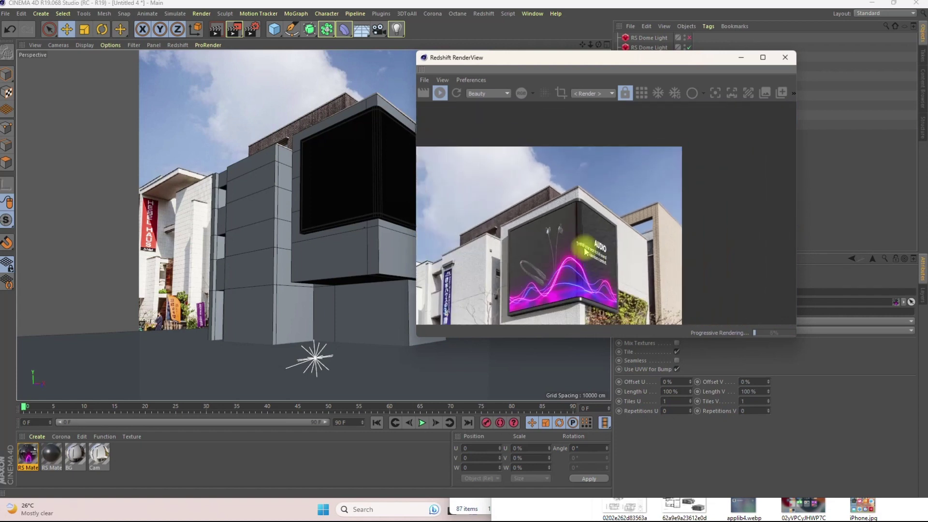
# Step: Clear the render window away from the object list and rotate RS Infinite Light to about H 65.6°, P -13.2°, B -1.5°
pyautogui.moveTo(605, 66); pyautogui.dragTo(663, 96)
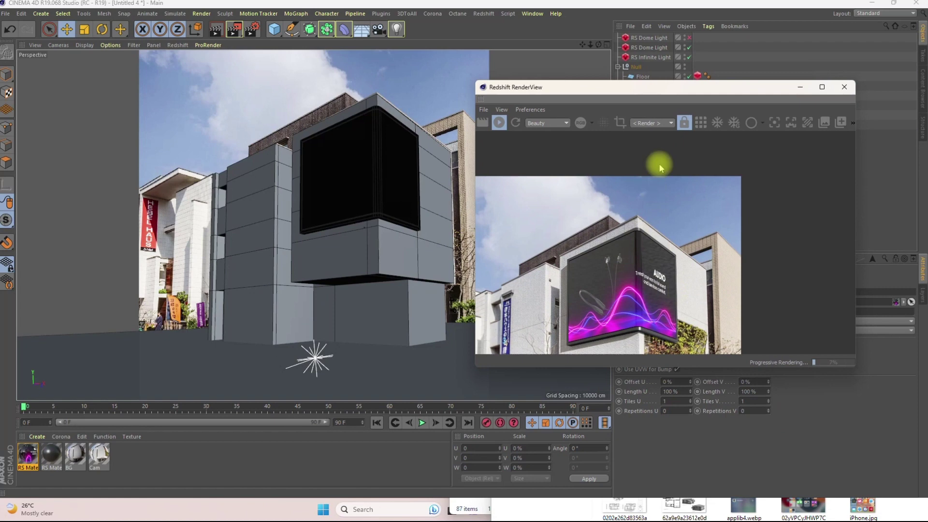
pyautogui.moveTo(659, 99); pyautogui.dragTo(724, 166)
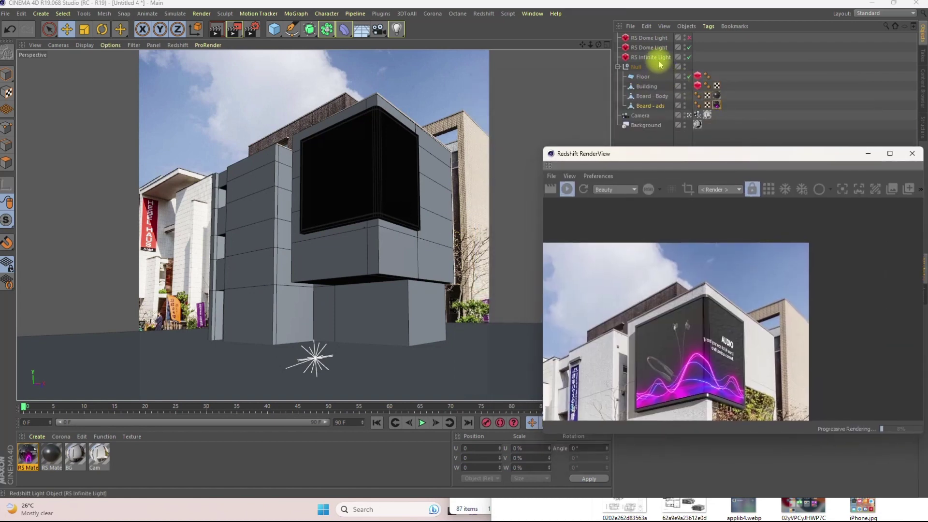
pyautogui.click(659, 61)
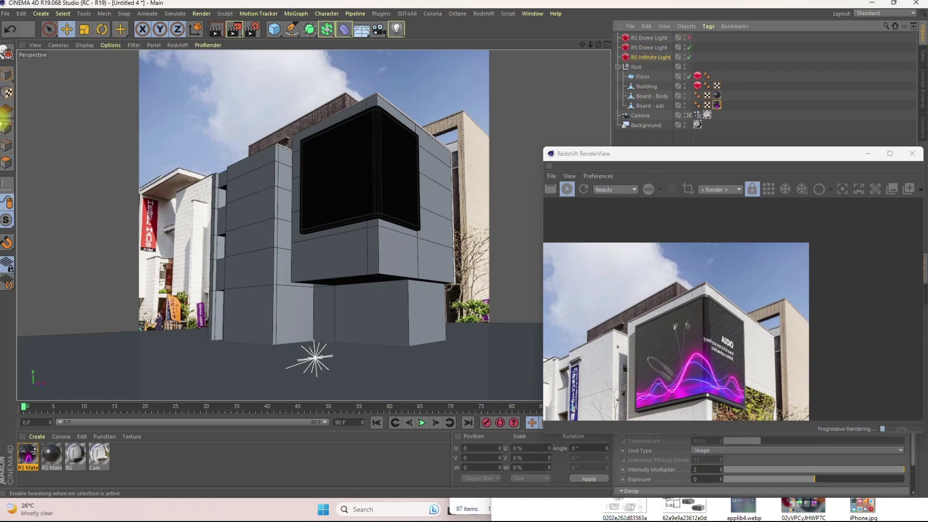
pyautogui.click(5, 76)
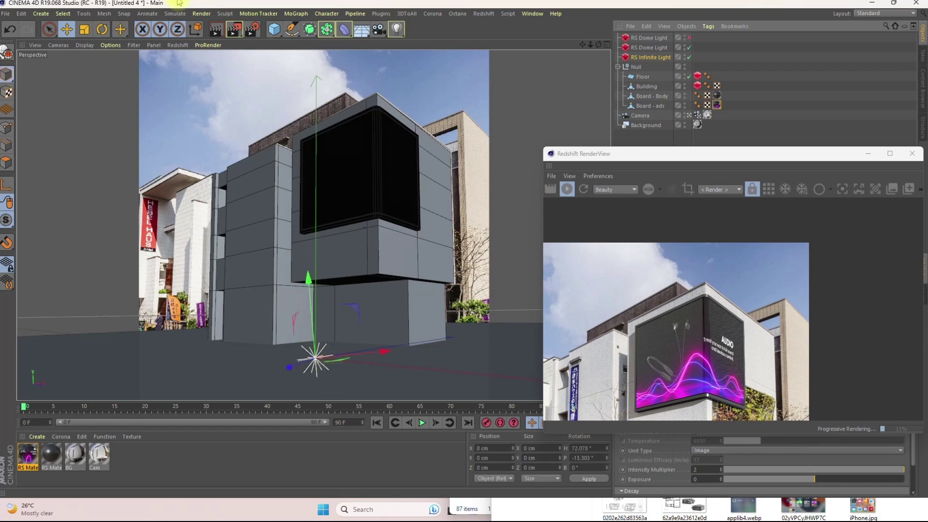
pyautogui.click(101, 30)
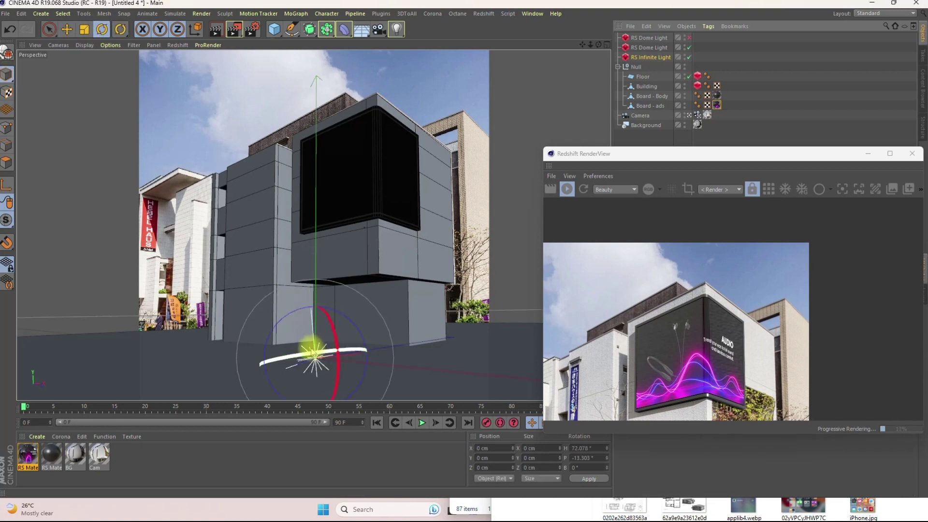
pyautogui.moveTo(305, 355); pyautogui.dragTo(298, 354)
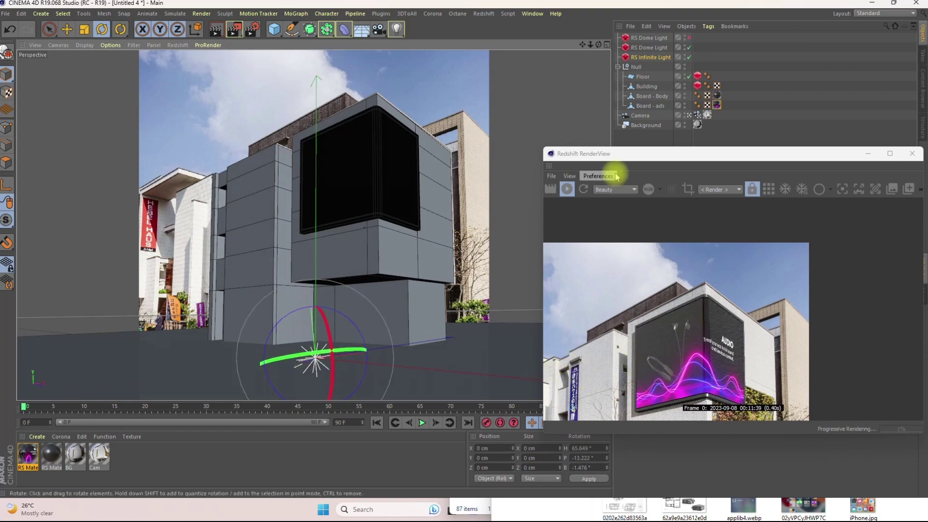
# Step: Try several directions for RS Infinite Light, settle on about H 68.9°, P -20.4°, B -0.3°, and check the board in the live render
pyautogui.moveTo(678, 159); pyautogui.dragTo(666, 92)
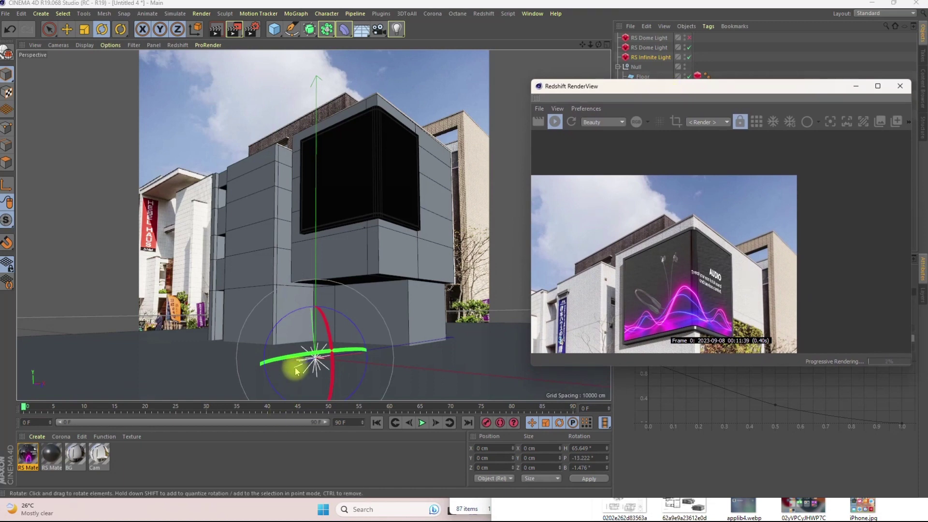
pyautogui.moveTo(332, 344); pyautogui.dragTo(333, 328)
pyautogui.moveTo(271, 351); pyautogui.dragTo(266, 357)
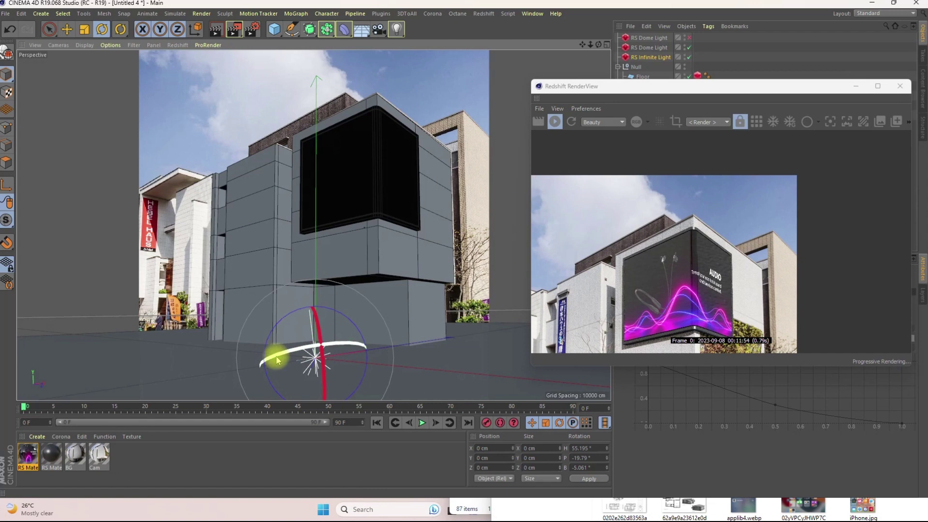
pyautogui.moveTo(286, 356); pyautogui.dragTo(329, 353)
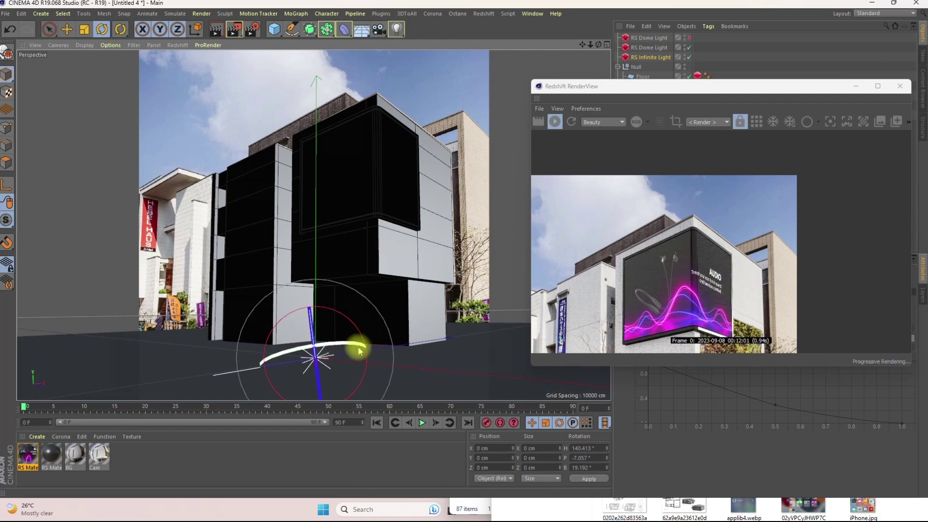
pyautogui.moveTo(333, 348)
pyautogui.mouseDown()
pyautogui.moveTo(306, 356)
pyautogui.moveTo(333, 336)
pyautogui.moveTo(320, 342)
pyautogui.mouseUp()
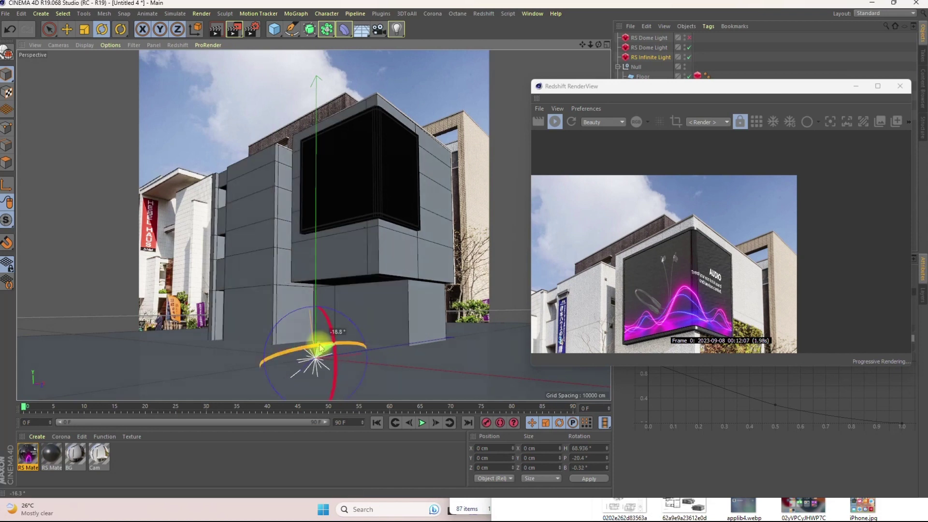
pyautogui.click(690, 187)
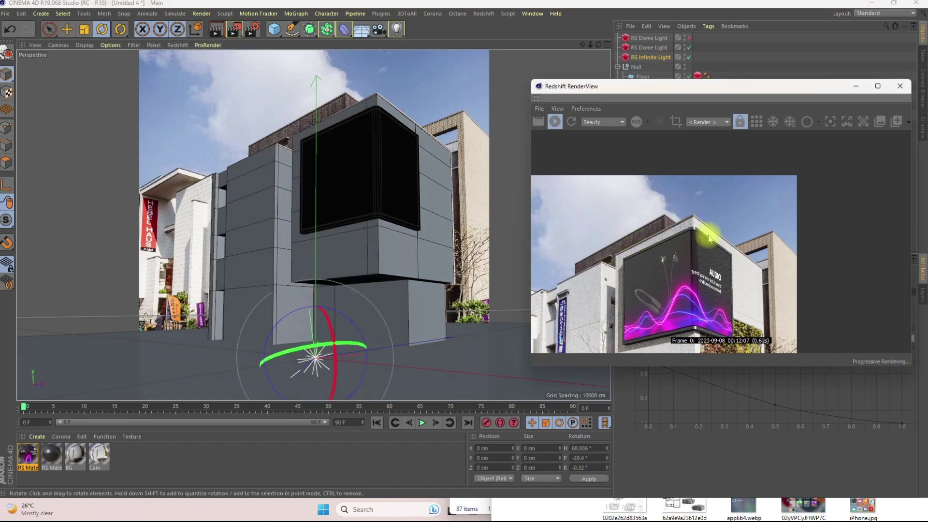
pyautogui.scroll(4, 676, 290)
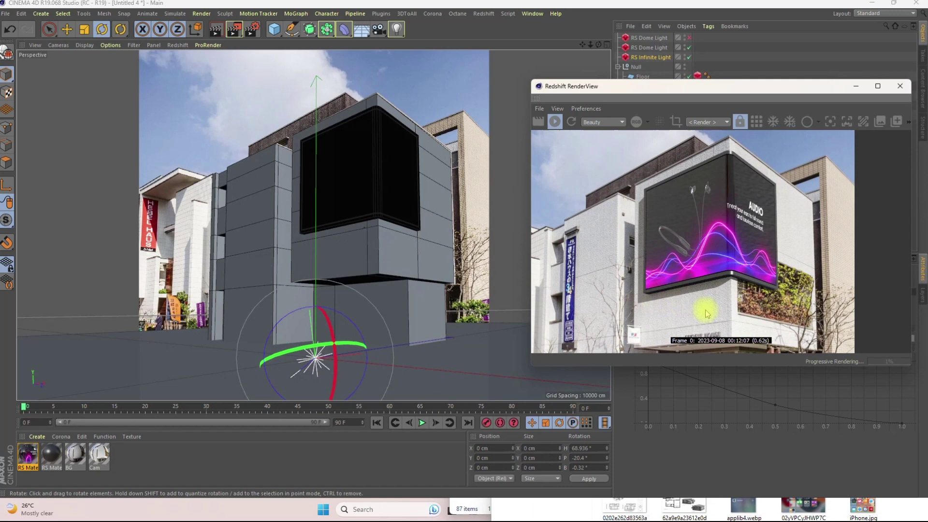
# Step: Rotate RS Infinite Light to about H 64.7°, P -20.6°, B -1.8° and check the banner text up close in the render
pyautogui.moveTo(323, 347); pyautogui.dragTo(319, 346)
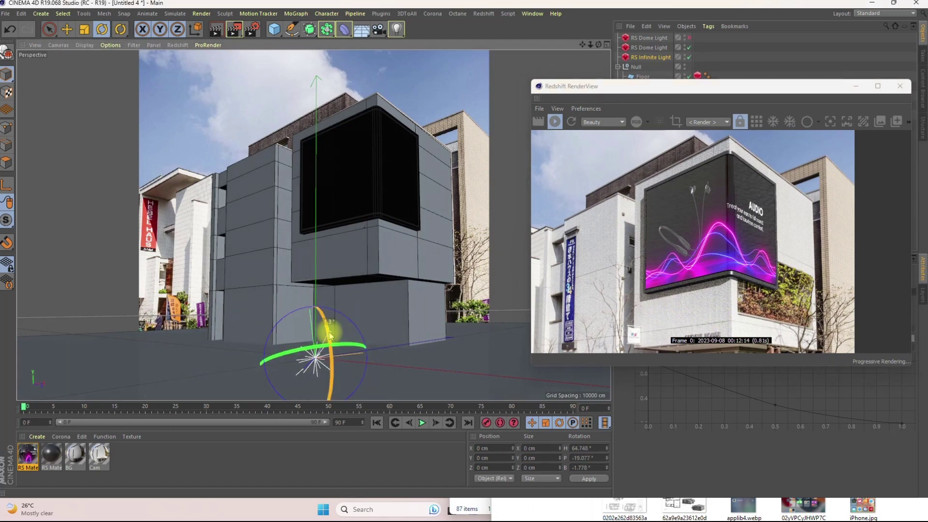
pyautogui.moveTo(328, 333); pyautogui.dragTo(329, 332)
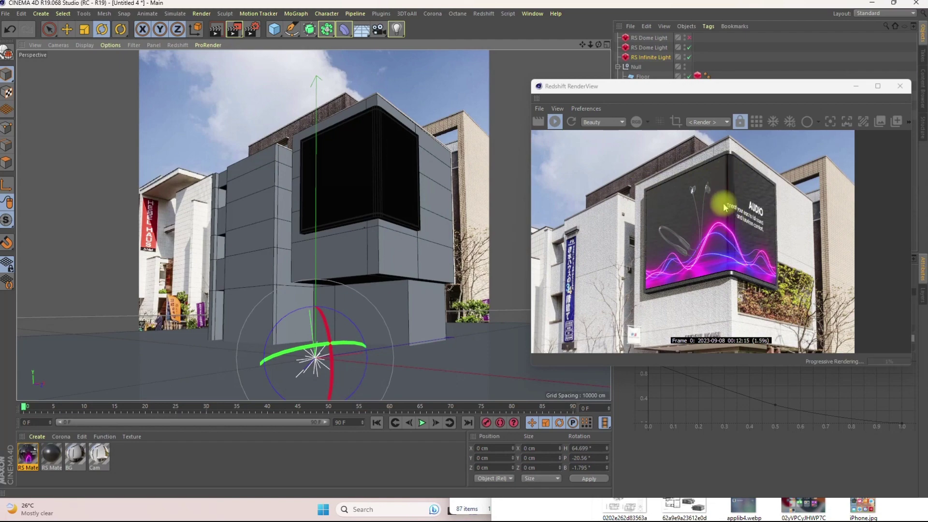
pyautogui.scroll(5, 732, 213)
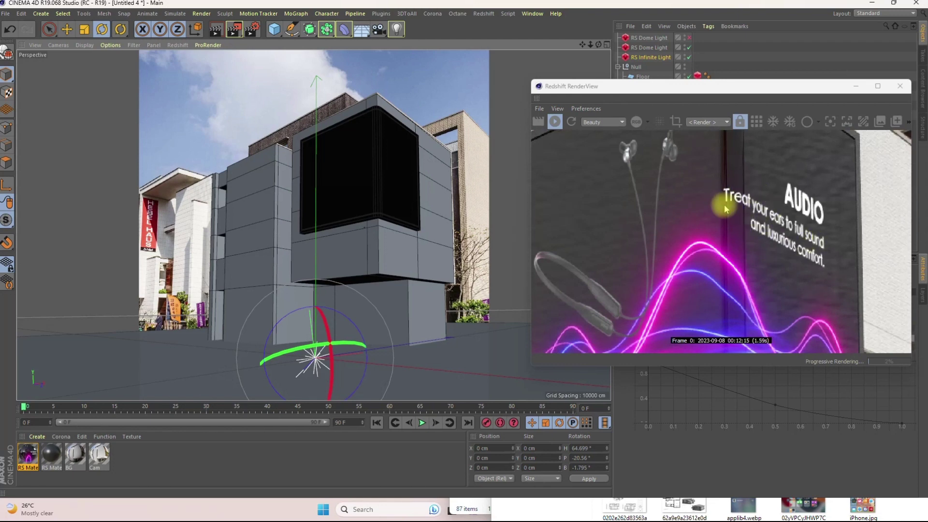
pyautogui.scroll(-5, 808, 245)
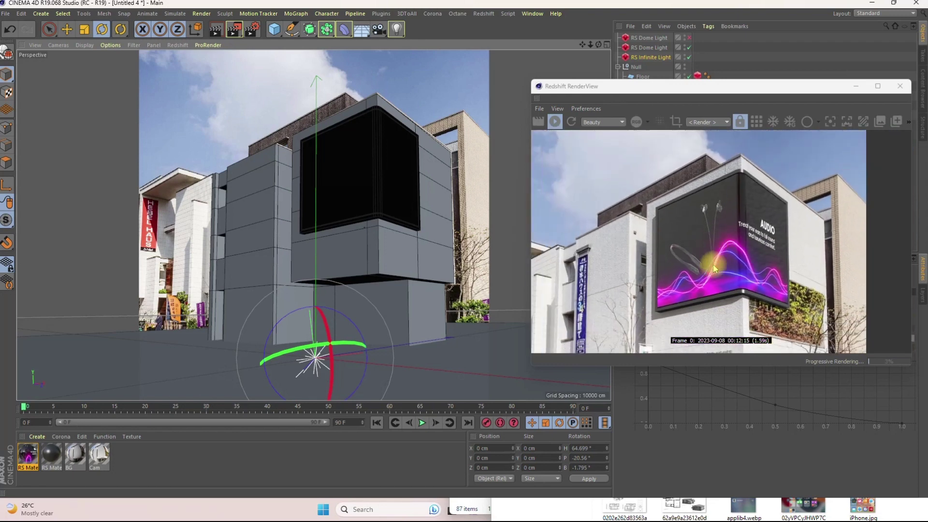
# Step: Examine the full composite in the render, comparing the billboard building's lighting with the surrounding photo
pyautogui.scroll(-4, 705, 232)
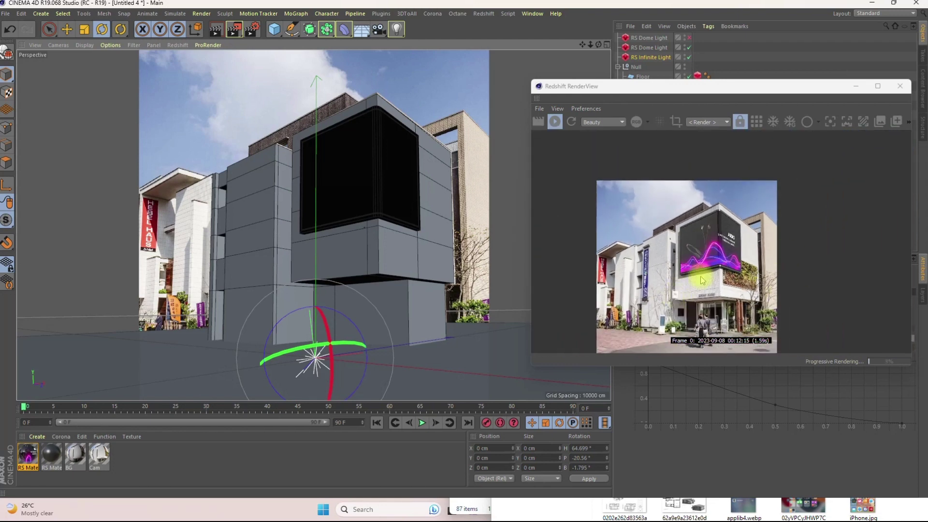
pyautogui.scroll(-2, 702, 281)
pyautogui.scroll(2, 700, 280)
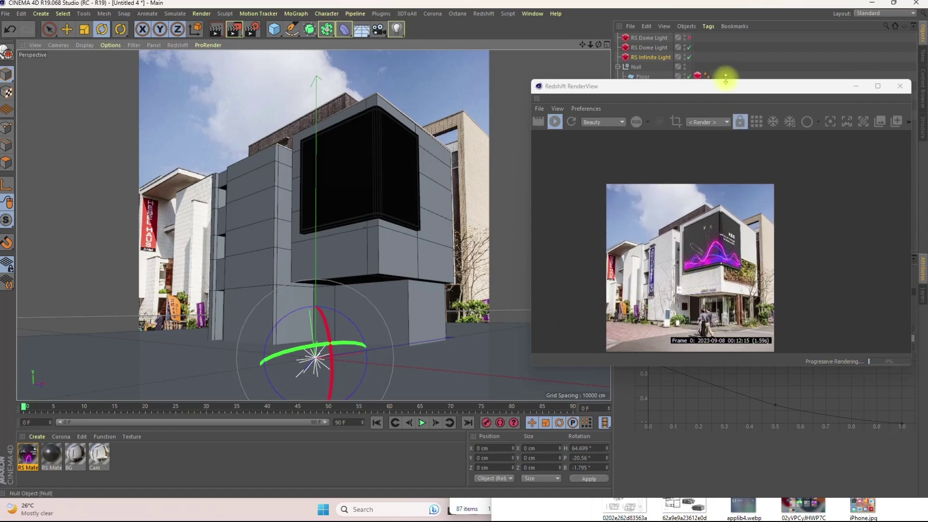
pyautogui.moveTo(724, 92); pyautogui.dragTo(705, 40)
pyautogui.scroll(2, 686, 194)
pyautogui.scroll(-2, 706, 217)
pyautogui.scroll(3, 705, 218)
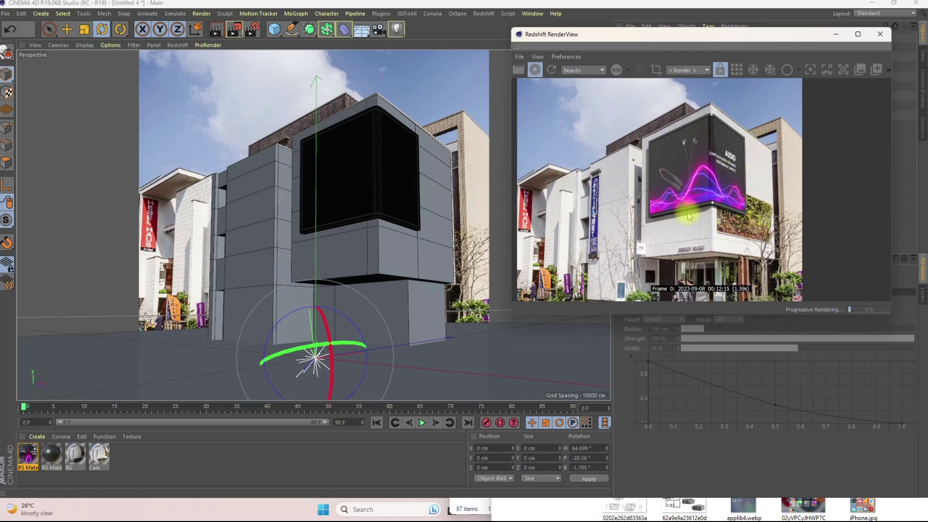
pyautogui.scroll(-3, 725, 189)
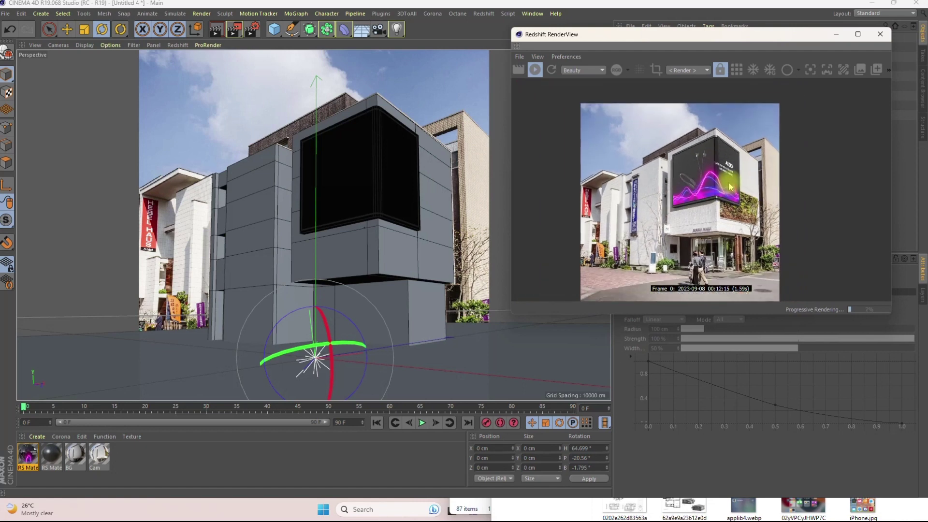
pyautogui.scroll(2, 666, 256)
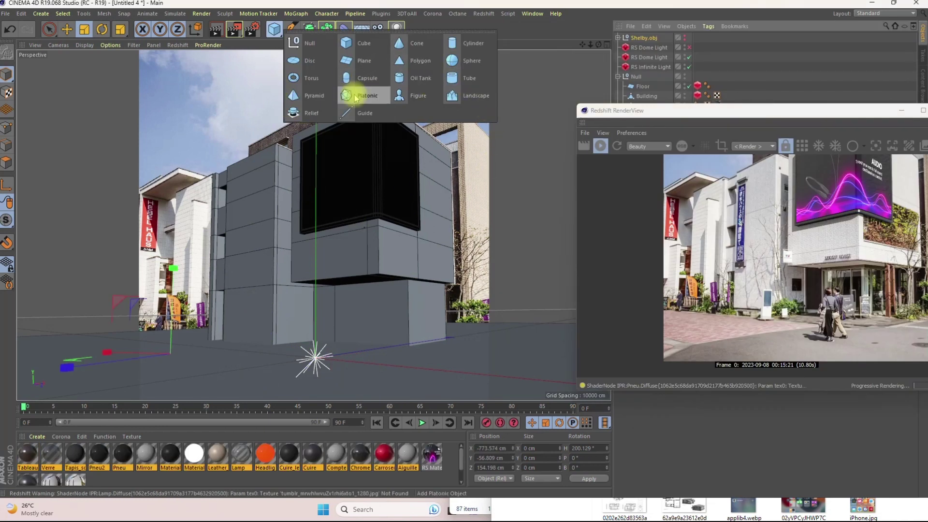
# Step: Add a capsule and move it in front of the building beside the pedestrians, at about X -82 cm, Z 230 cm
pyautogui.click(346, 78)
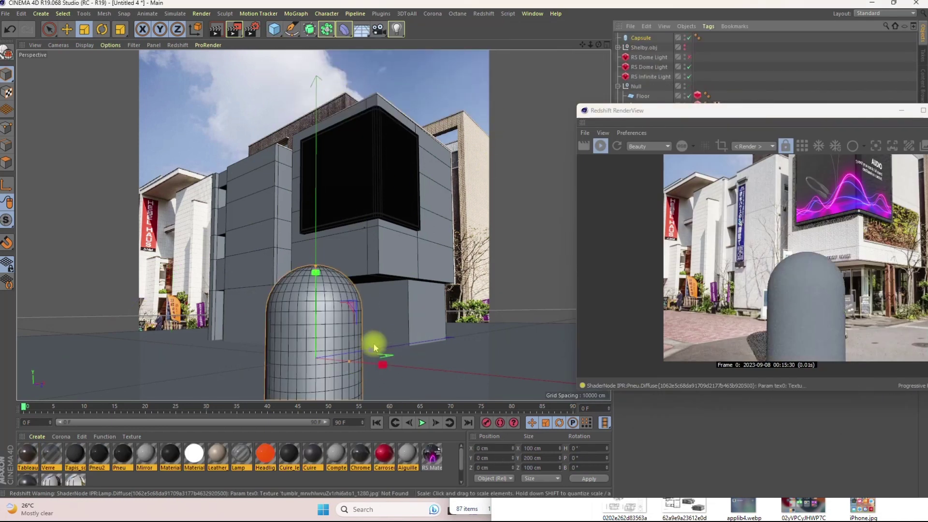
pyautogui.press('e')
pyautogui.moveTo(367, 348)
pyautogui.mouseDown()
pyautogui.moveTo(528, 335)
pyautogui.moveTo(369, 342)
pyautogui.mouseUp()
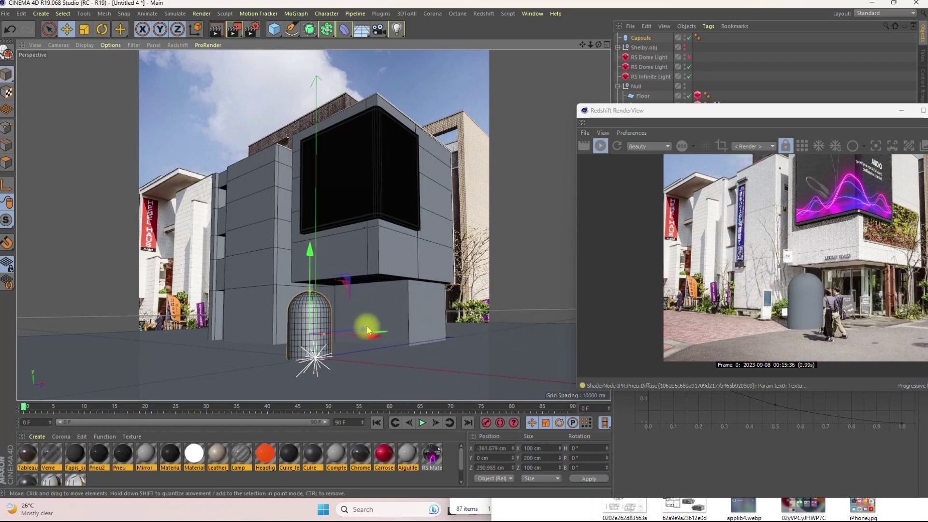
pyautogui.moveTo(370, 330); pyautogui.dragTo(499, 398)
pyautogui.moveTo(501, 342); pyautogui.dragTo(431, 335)
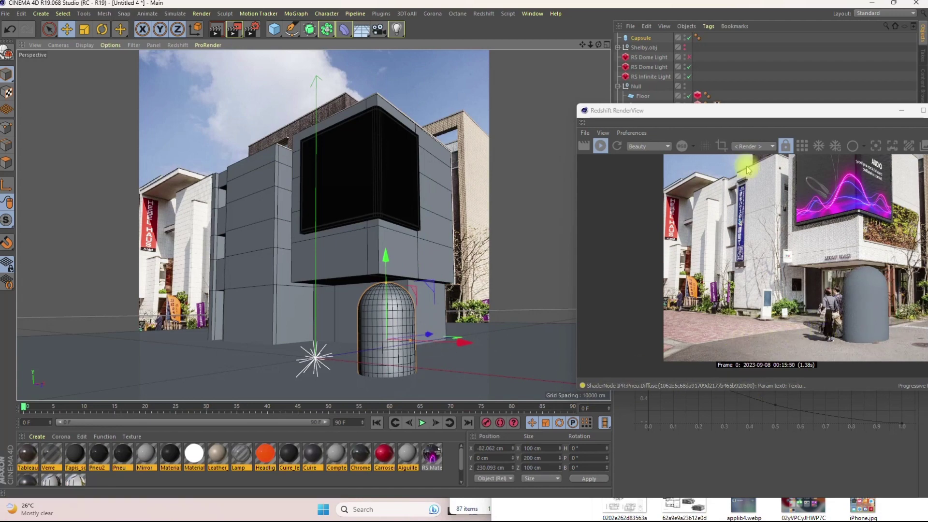
# Step: Rotate RS Infinite Light to about H 72.7°, P -24.1°, B 1.0°, comparing the capsule with the pedestrians' shadows in the render
pyautogui.moveTo(718, 110); pyautogui.dragTo(606, 69)
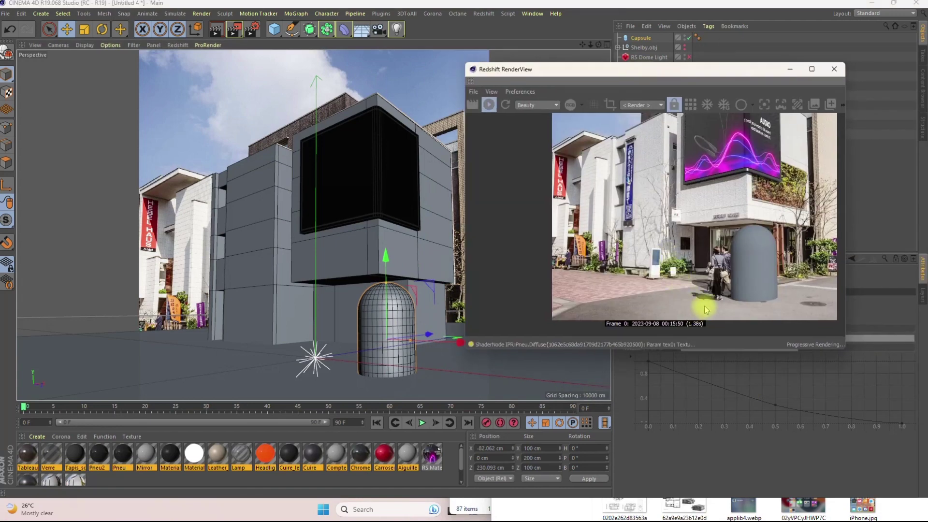
pyautogui.scroll(5, 725, 283)
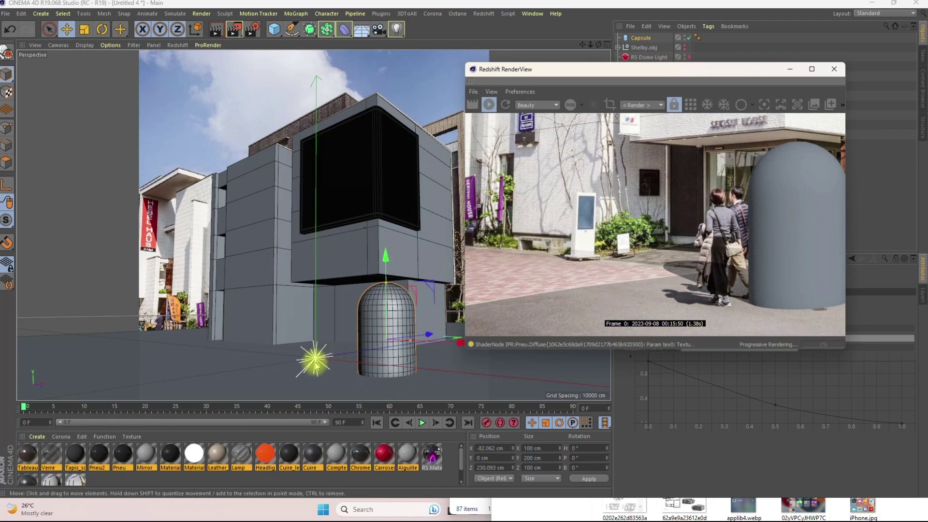
pyautogui.moveTo(657, 72); pyautogui.dragTo(679, 153)
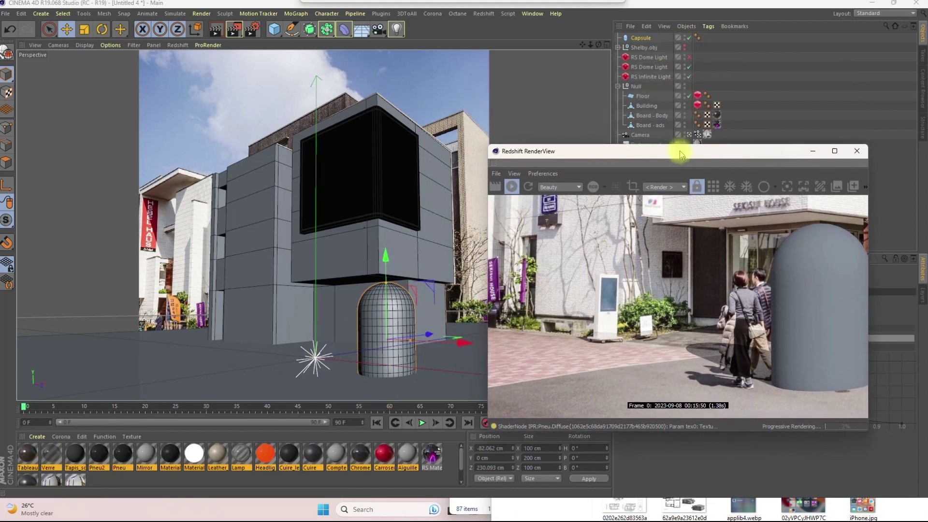
pyautogui.click(648, 76)
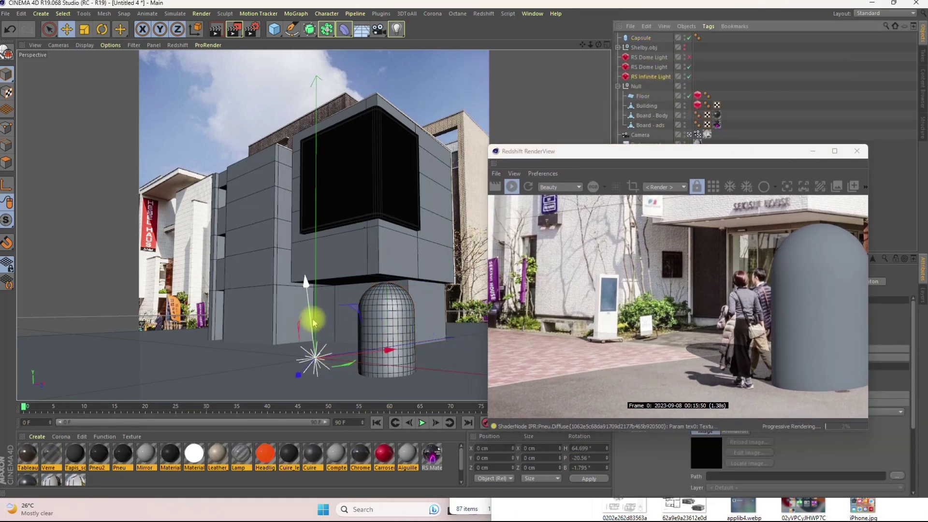
pyautogui.press('r')
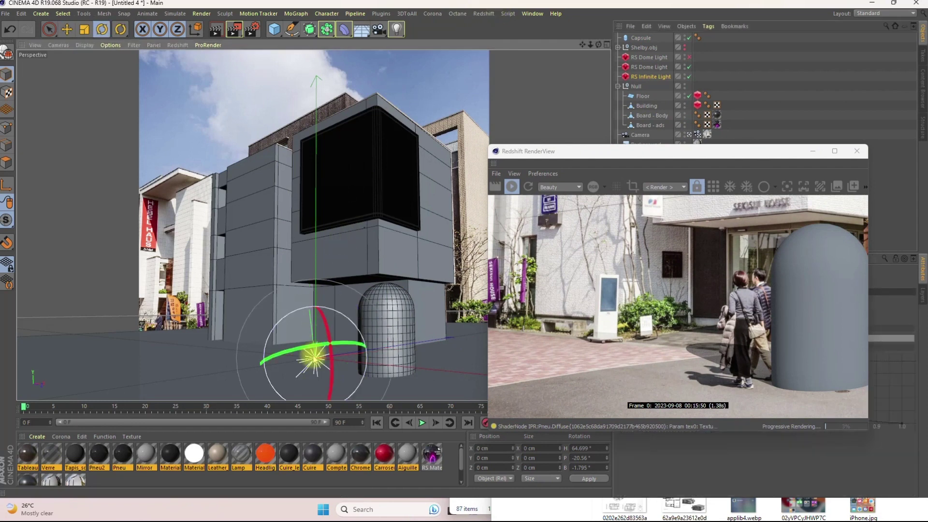
pyautogui.moveTo(312, 347); pyautogui.dragTo(333, 330)
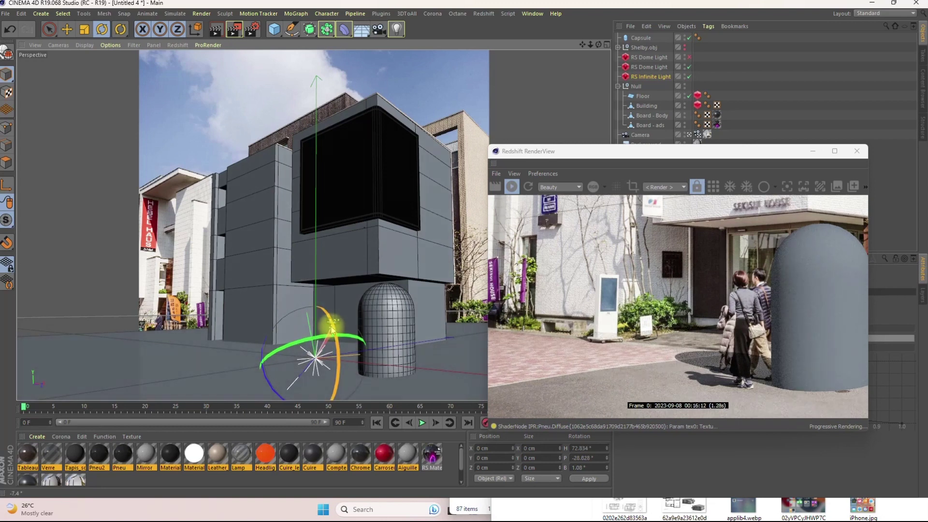
pyautogui.moveTo(332, 328); pyautogui.dragTo(336, 330)
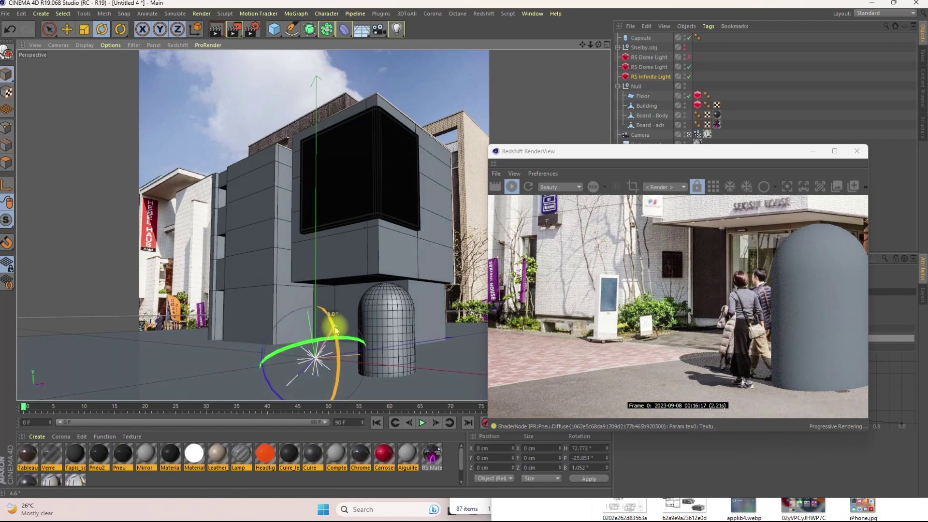
pyautogui.moveTo(337, 331); pyautogui.dragTo(334, 329)
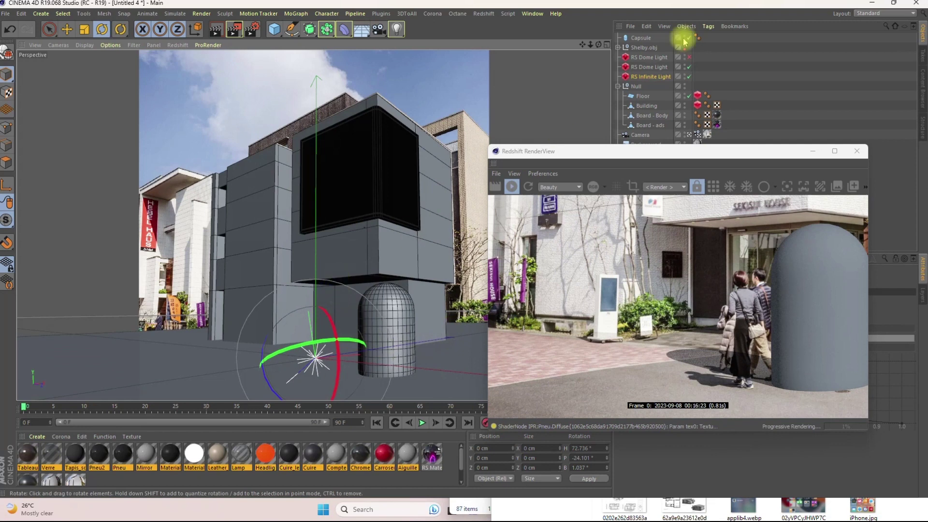
pyautogui.click(638, 38)
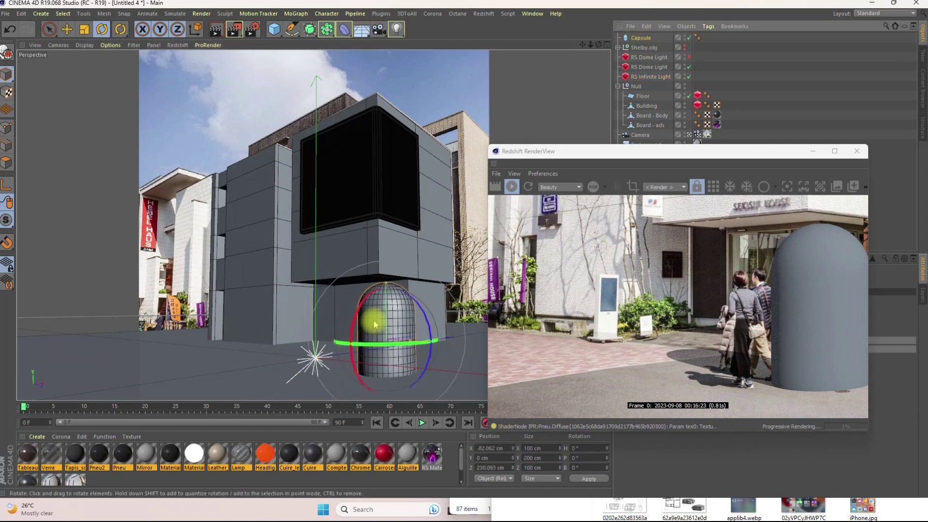
pyautogui.press('e')
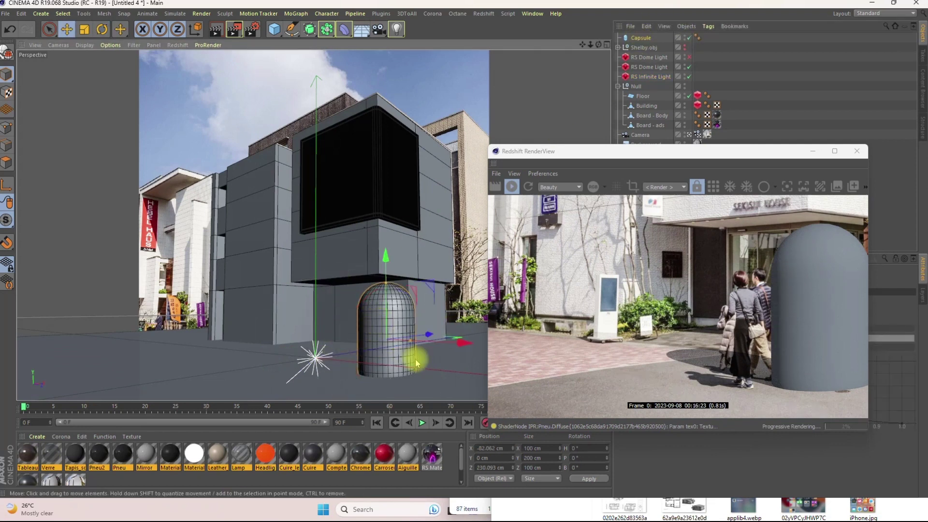
pyautogui.scroll(-4, 686, 312)
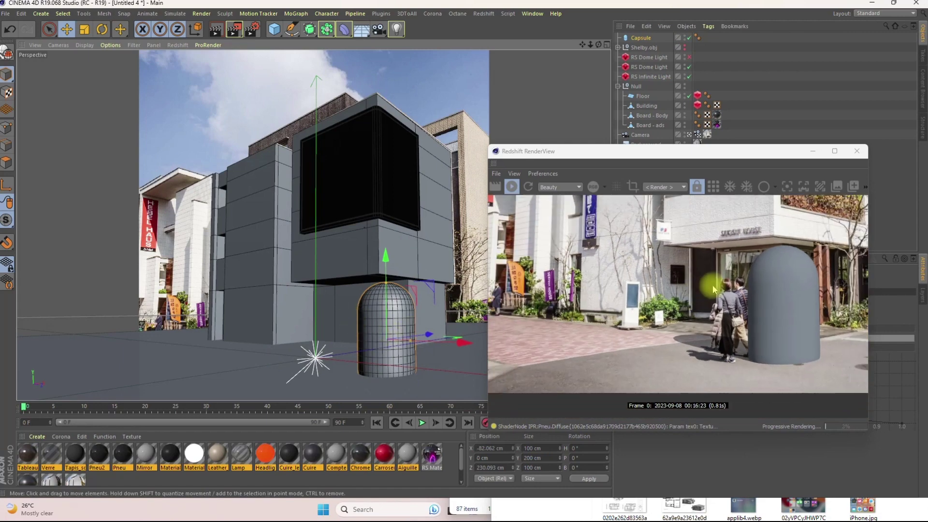
pyautogui.moveTo(385, 456); pyautogui.dragTo(385, 314)
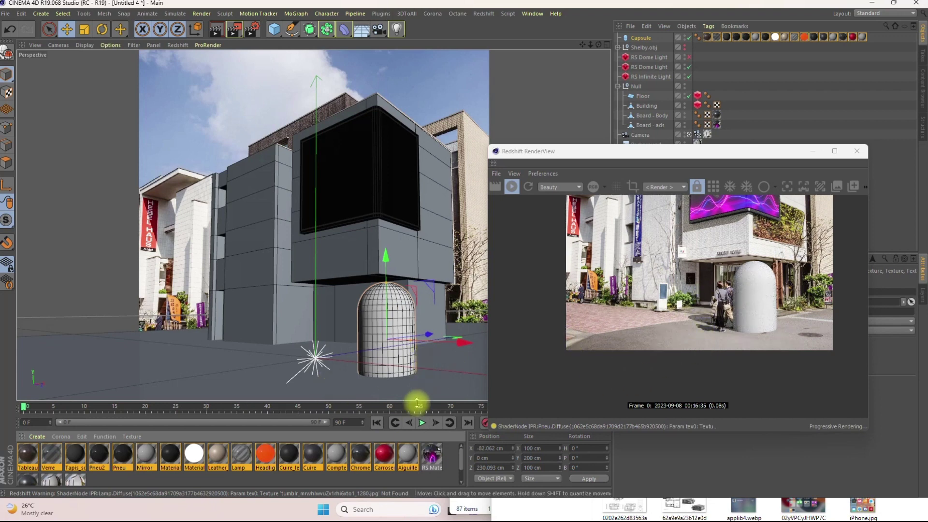
pyautogui.hotkey('ctrl', 'z')
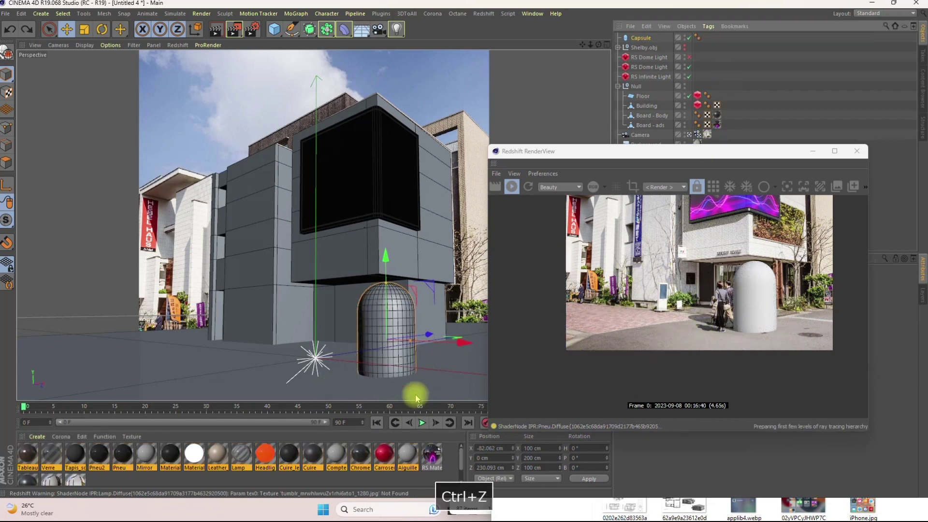
# Step: Apply only the red Carroserie material to the capsule and inspect its shading in the render
pyautogui.click(385, 477)
pyautogui.moveTo(384, 454); pyautogui.dragTo(647, 38)
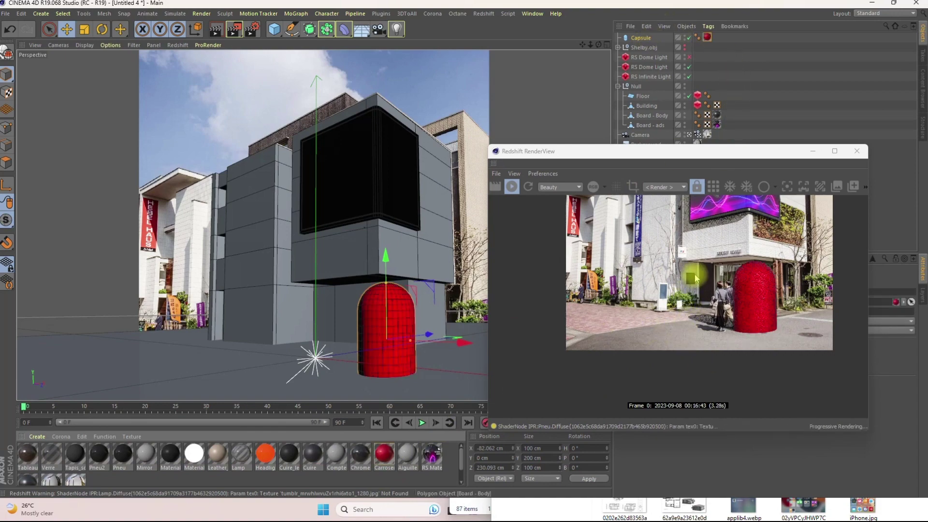
pyautogui.scroll(3, 763, 273)
pyautogui.scroll(4, 763, 264)
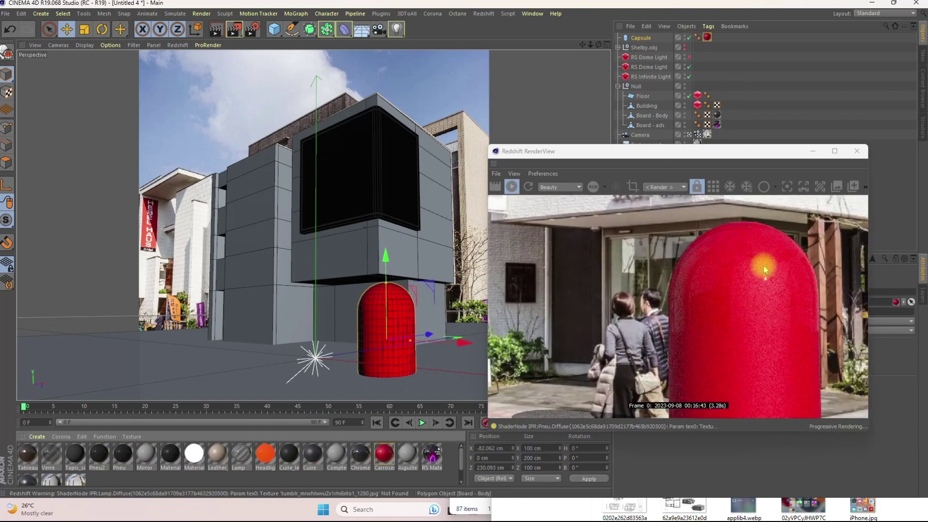
pyautogui.scroll(-5, 770, 297)
pyautogui.scroll(-6, 753, 292)
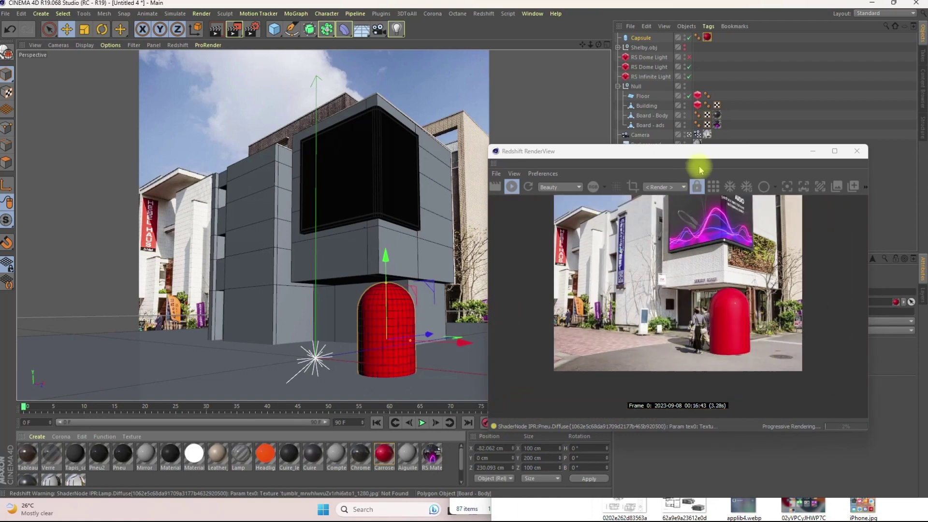
# Step: Examine how the red capsule and the billboard building blend with the background photo in the render
pyautogui.moveTo(681, 148); pyautogui.dragTo(504, 73)
pyautogui.scroll(-2, 540, 242)
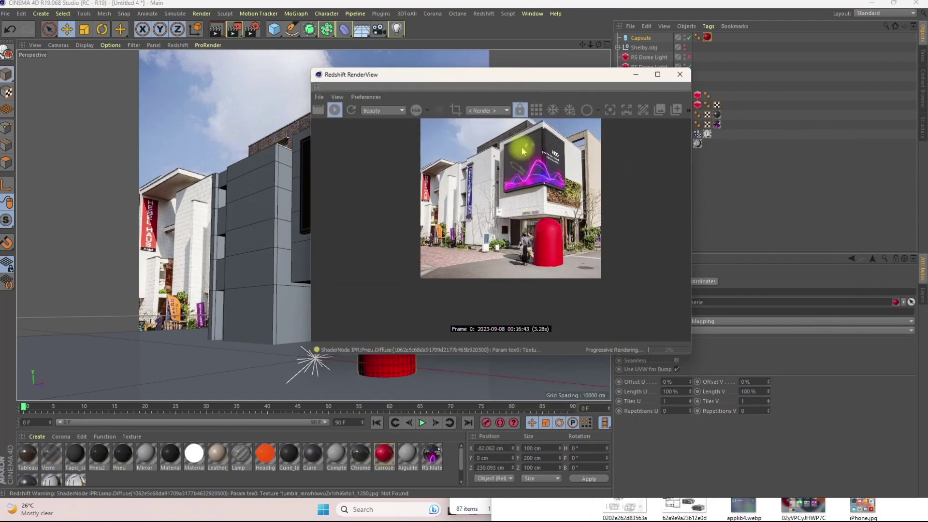
pyautogui.scroll(4, 521, 147)
pyautogui.scroll(-4, 538, 215)
pyautogui.scroll(2, 547, 185)
pyautogui.scroll(3, 547, 197)
pyautogui.scroll(-3, 543, 217)
pyautogui.scroll(4, 549, 145)
pyautogui.scroll(-3, 439, 213)
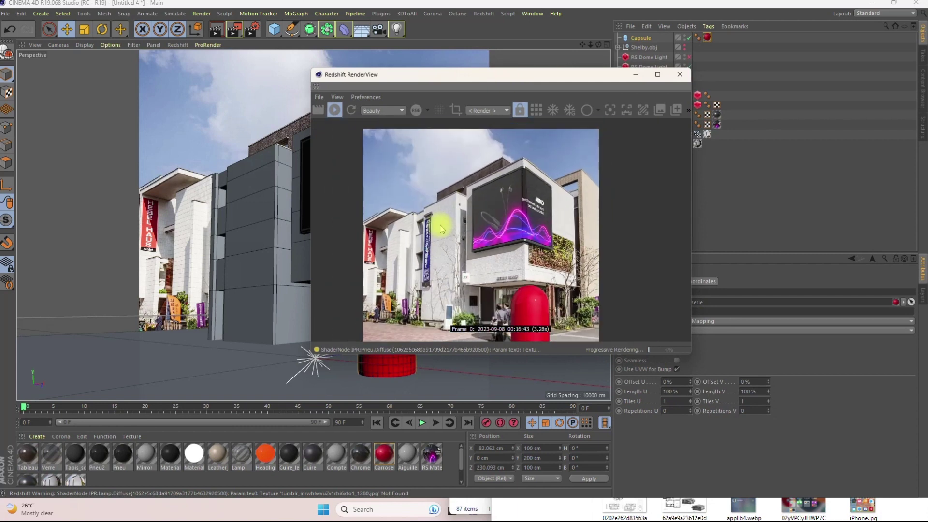
# Step: Replace the enabled RS Dome Light's dome map with modern_buildings_2_8k.exr from the Downloads folder and refresh the render
pyautogui.moveTo(556, 73); pyautogui.dragTo(428, 46)
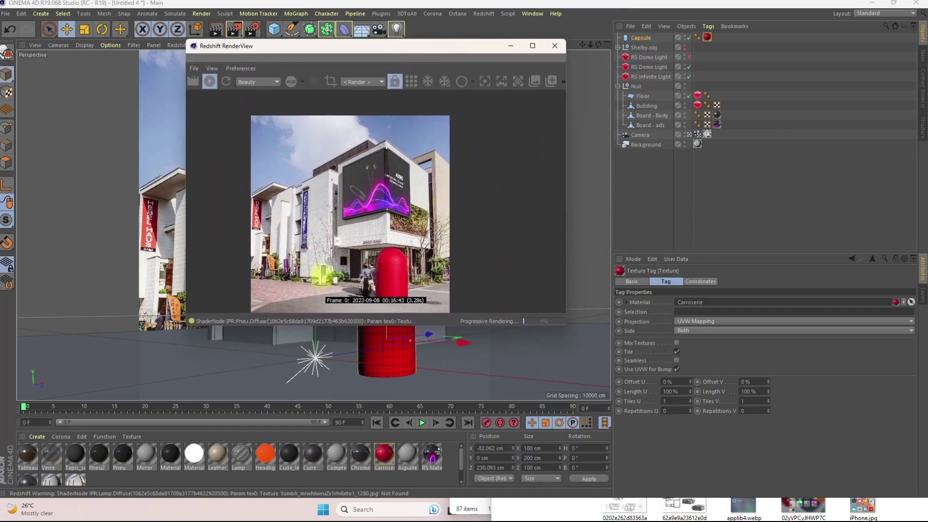
pyautogui.click(639, 38)
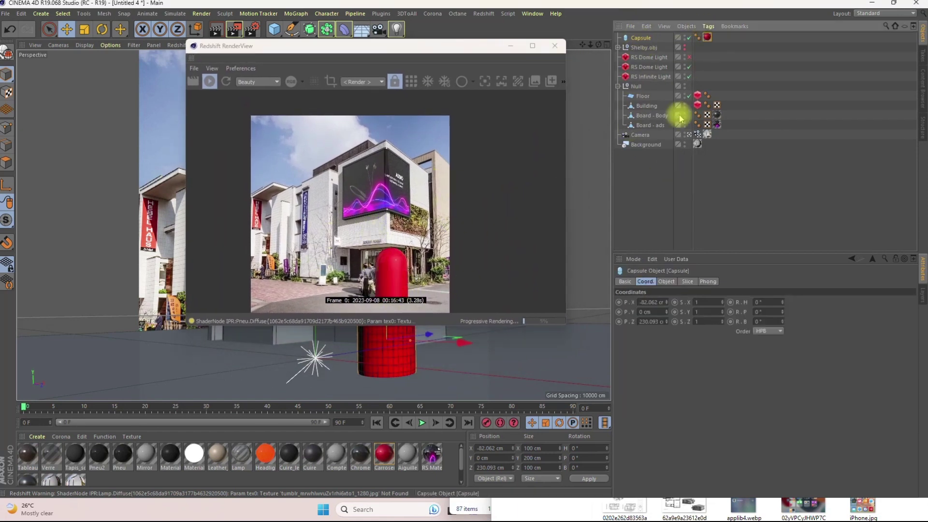
pyautogui.click(650, 59)
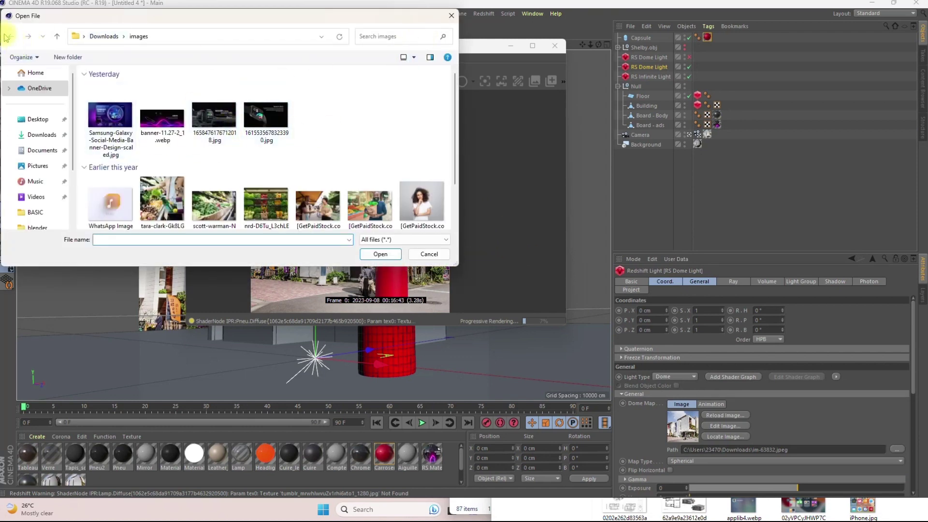
pyautogui.click(57, 36)
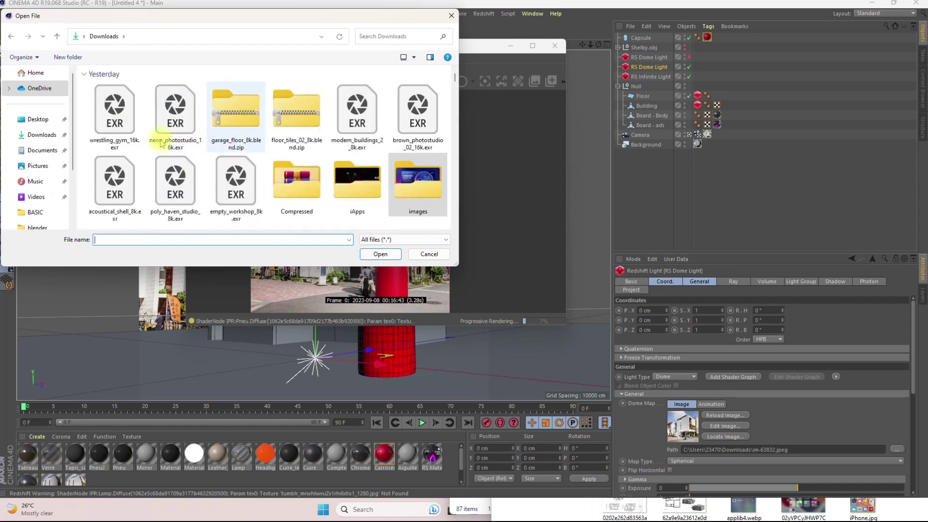
pyautogui.click(357, 114)
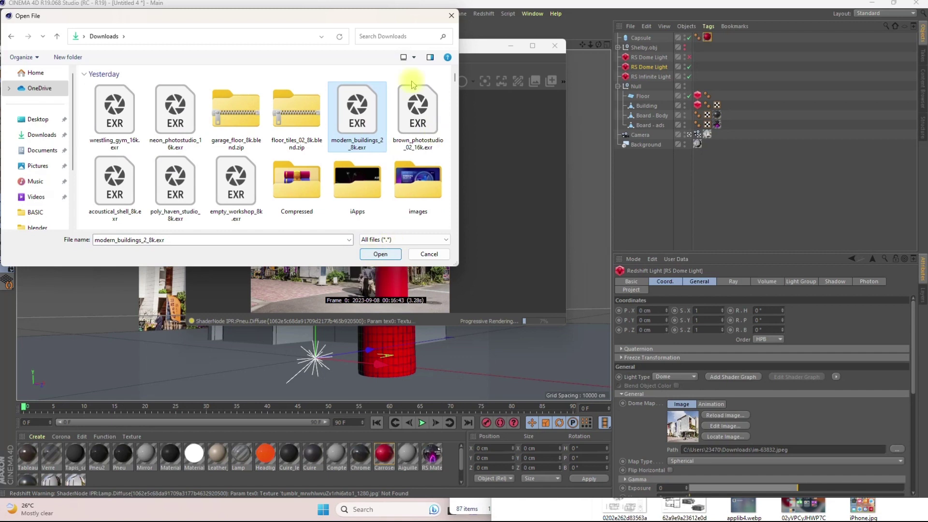
pyautogui.click(380, 254)
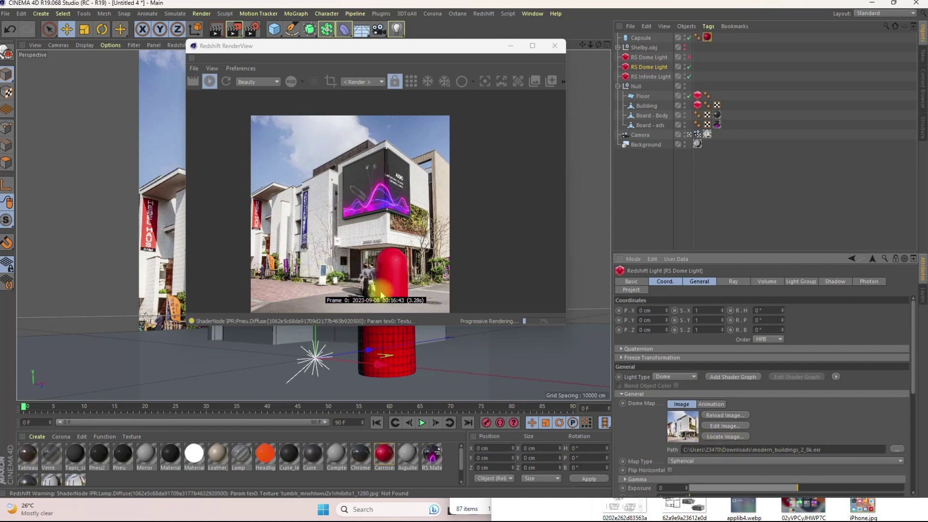
pyautogui.click(209, 82)
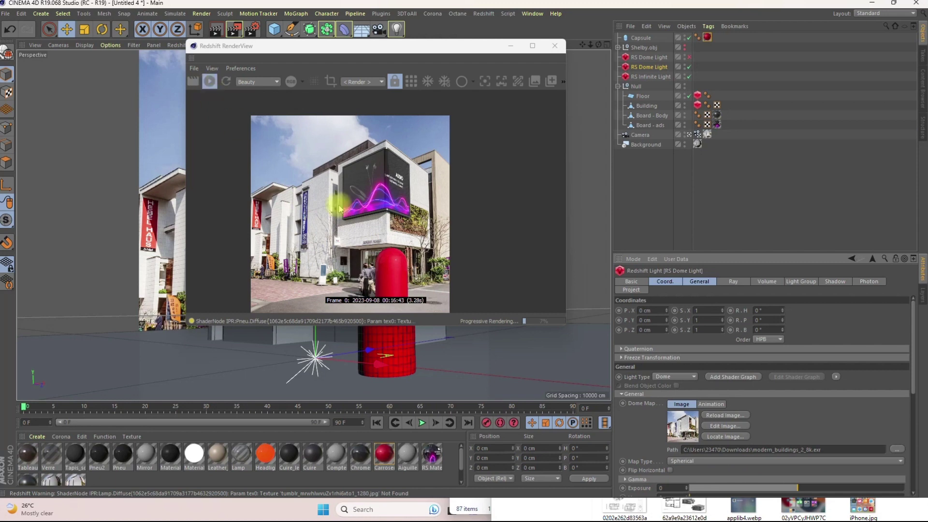
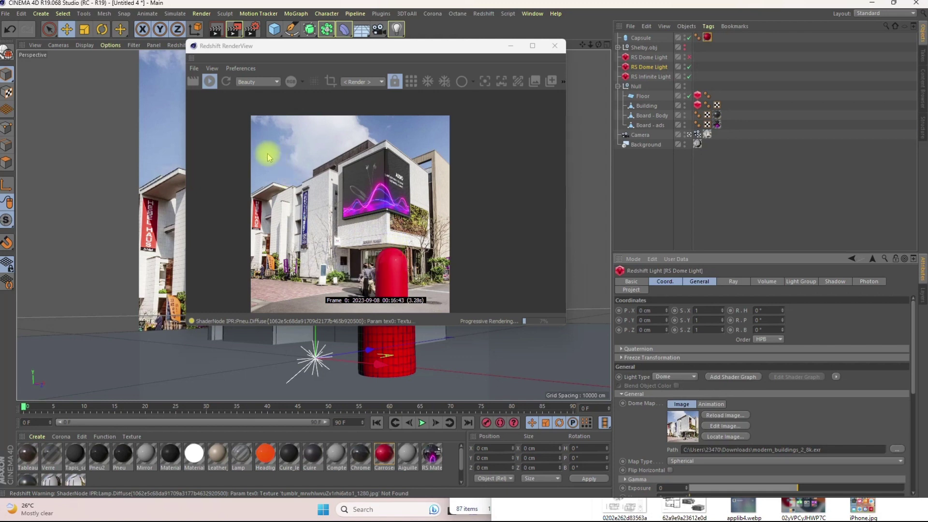
pyautogui.click(209, 81)
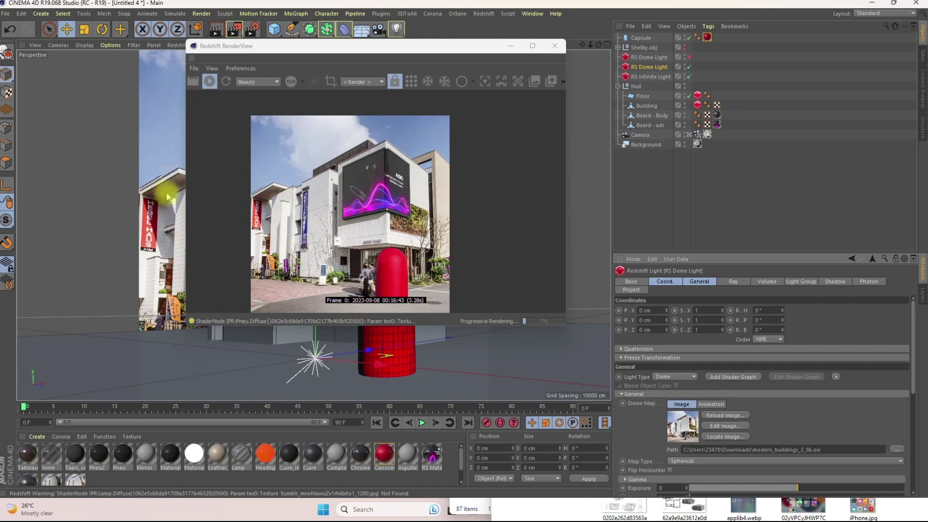
pyautogui.hotkey('alt', 'F2')
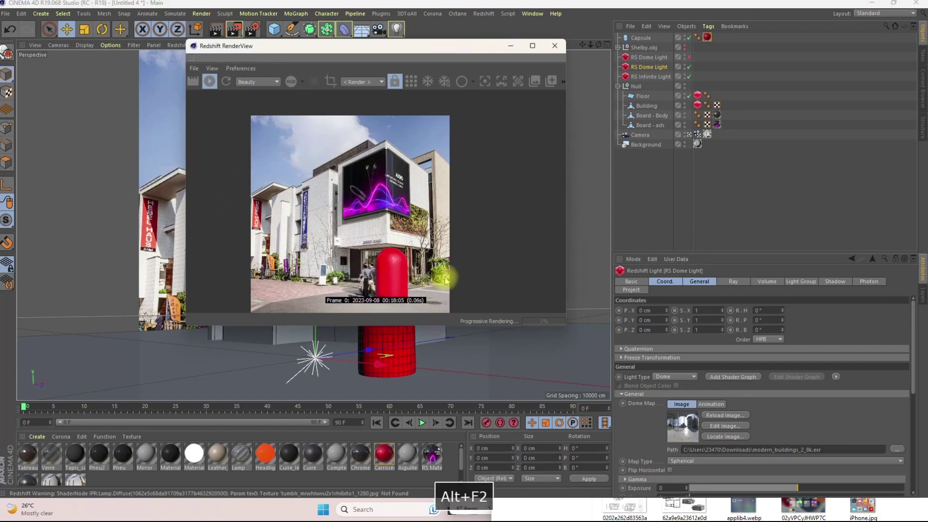
# Step: Examine the red capsule, the pedestrians' shadows and the billboard's reflections under the new dome map in the render
pyautogui.scroll(3, 369, 306)
pyautogui.scroll(-3, 397, 173)
pyautogui.scroll(5, 364, 274)
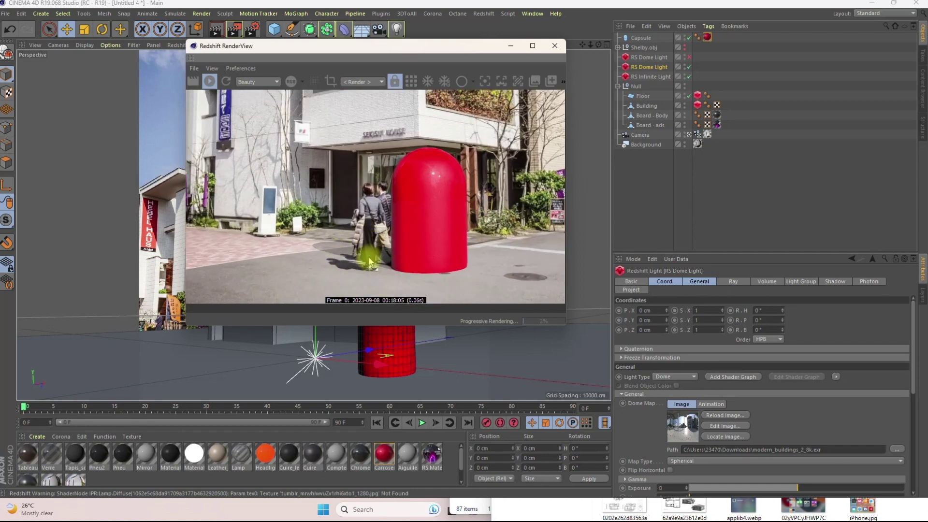
pyautogui.scroll(2, 377, 257)
pyautogui.scroll(-3, 323, 260)
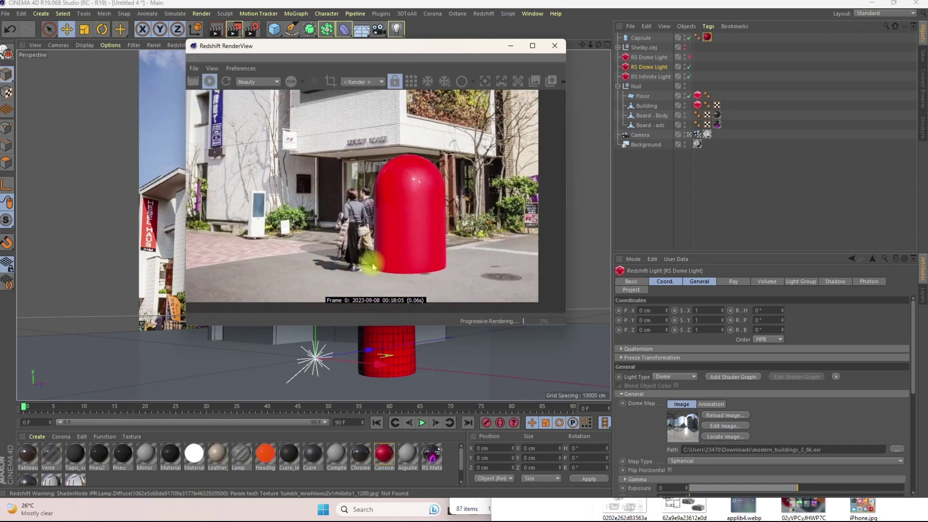
pyautogui.scroll(4, 372, 265)
pyautogui.scroll(-4, 372, 266)
pyautogui.scroll(-5, 372, 266)
pyautogui.scroll(3, 384, 184)
pyautogui.scroll(4, 384, 183)
pyautogui.scroll(-5, 379, 198)
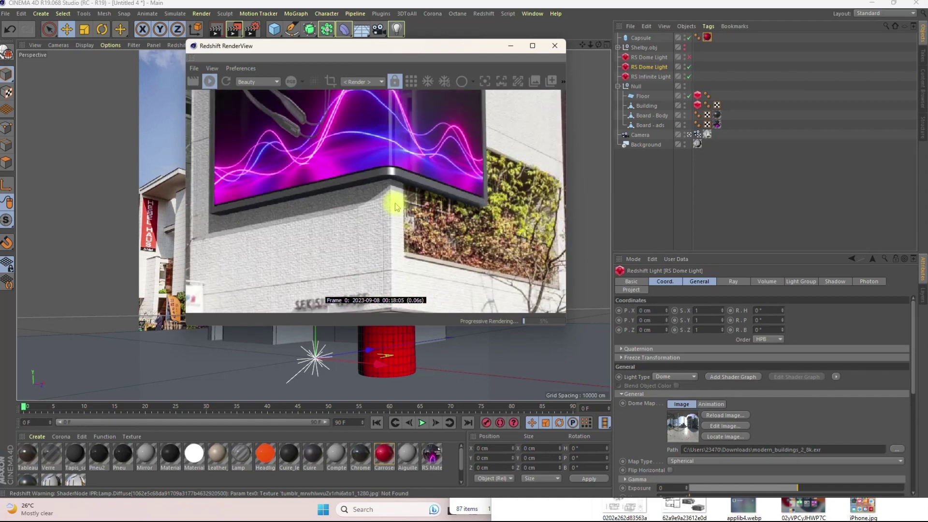
pyautogui.scroll(4, 320, 218)
pyautogui.scroll(-3, 326, 279)
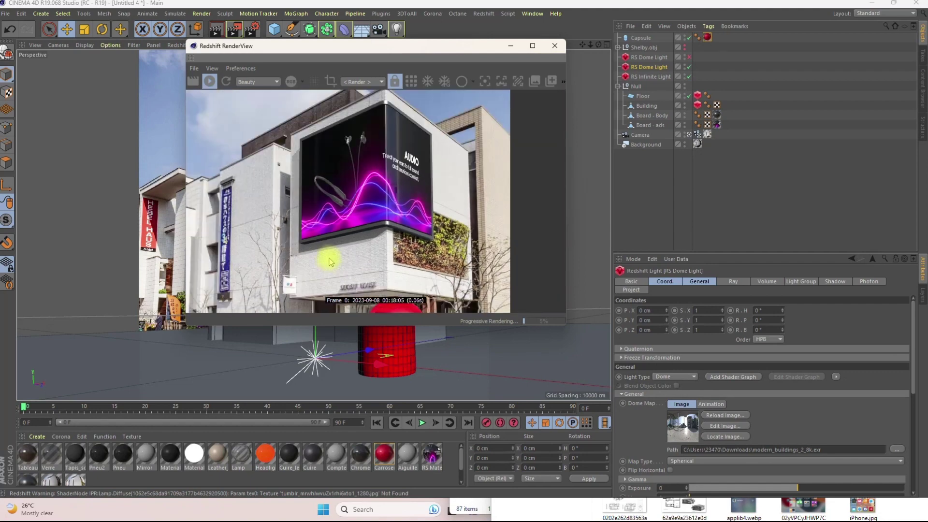
# Step: Try different heading rotations on the enabled RS Dome Light, ending at H 10°, while checking the billboard's reflections
pyautogui.click(651, 67)
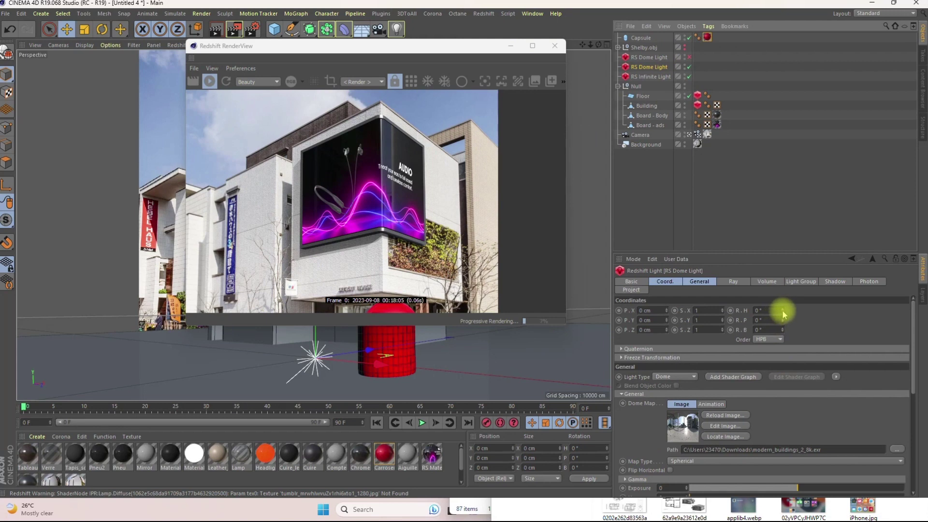
pyautogui.moveTo(782, 311); pyautogui.dragTo(783, 305)
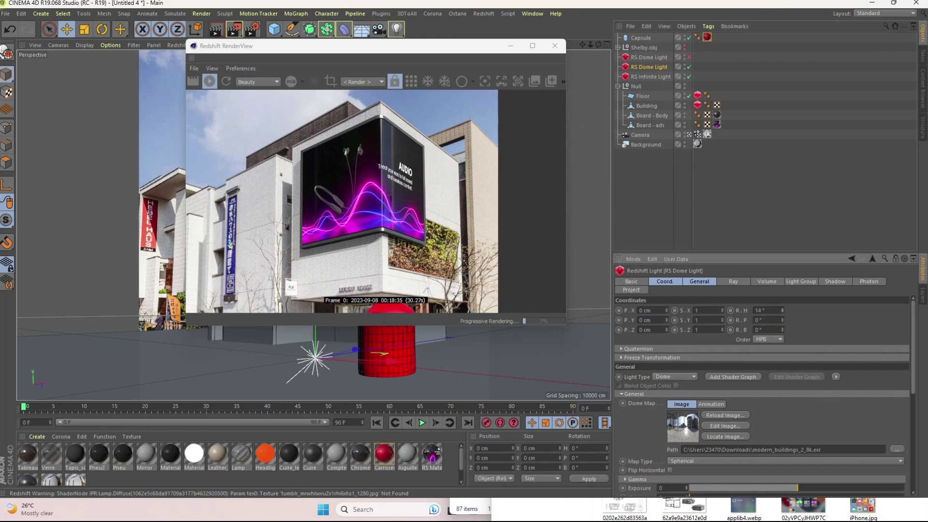
pyautogui.click(782, 307)
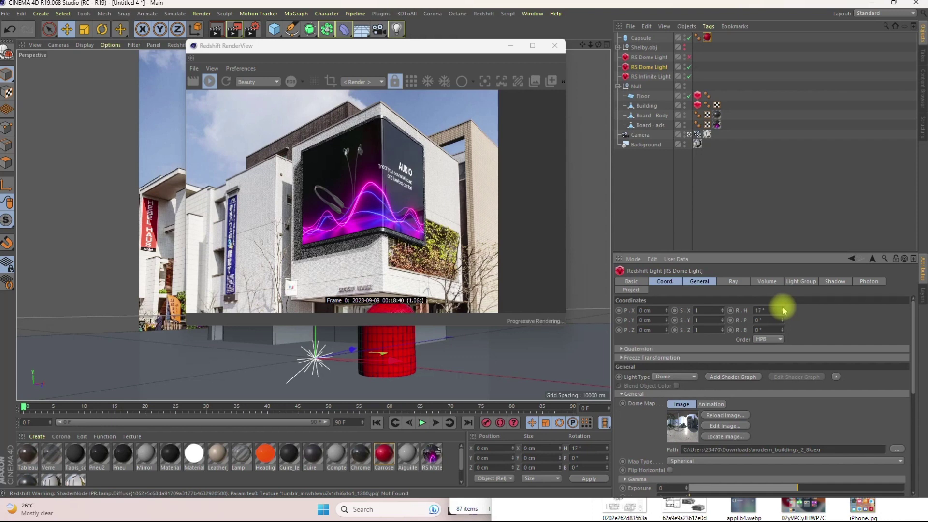
pyautogui.moveTo(782, 310); pyautogui.dragTo(782, 304)
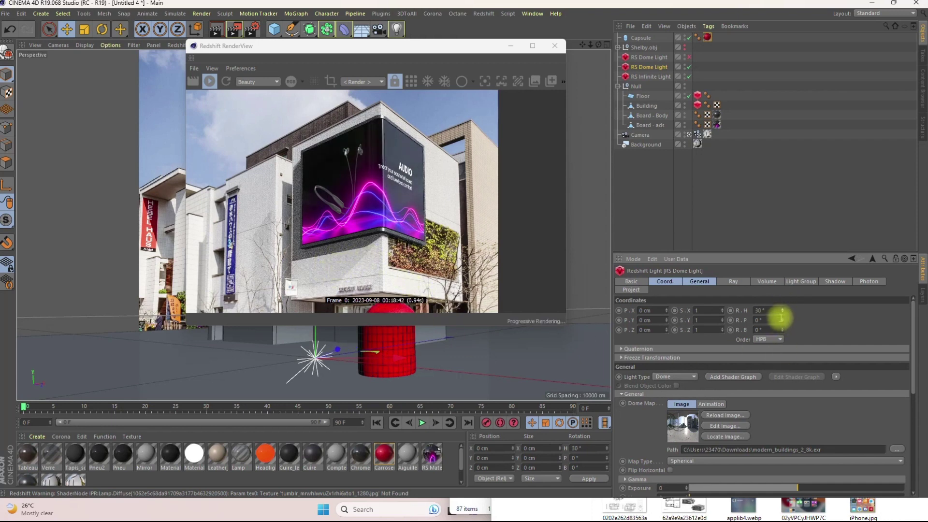
pyautogui.moveTo(782, 309); pyautogui.dragTo(783, 311)
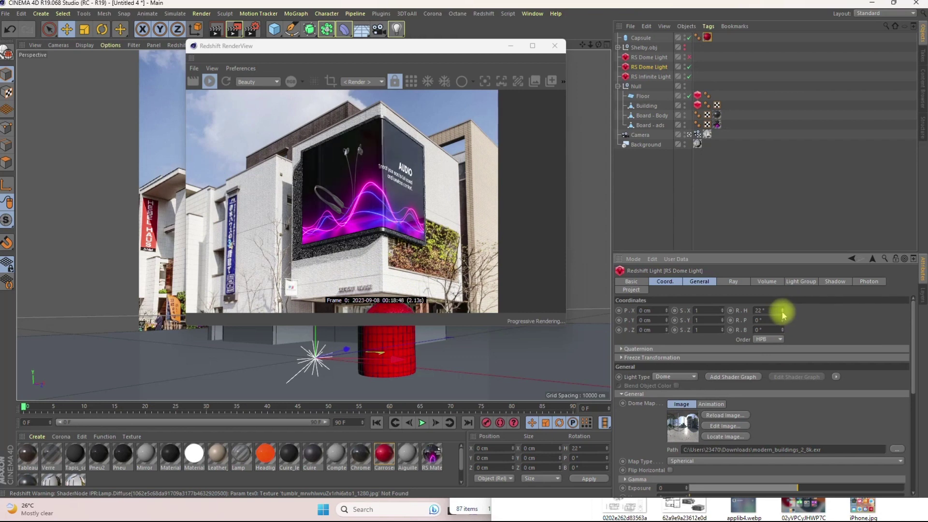
pyautogui.moveTo(783, 315); pyautogui.dragTo(783, 315)
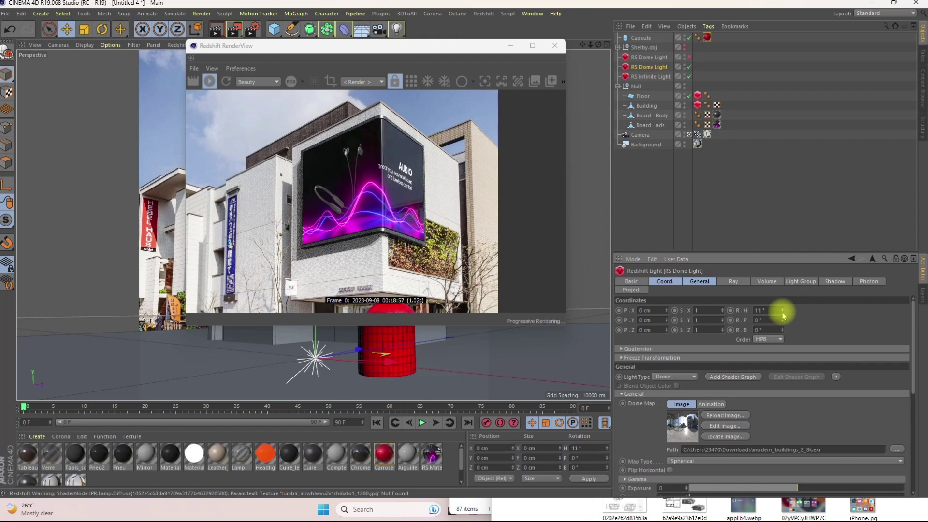
pyautogui.scroll(4, 294, 172)
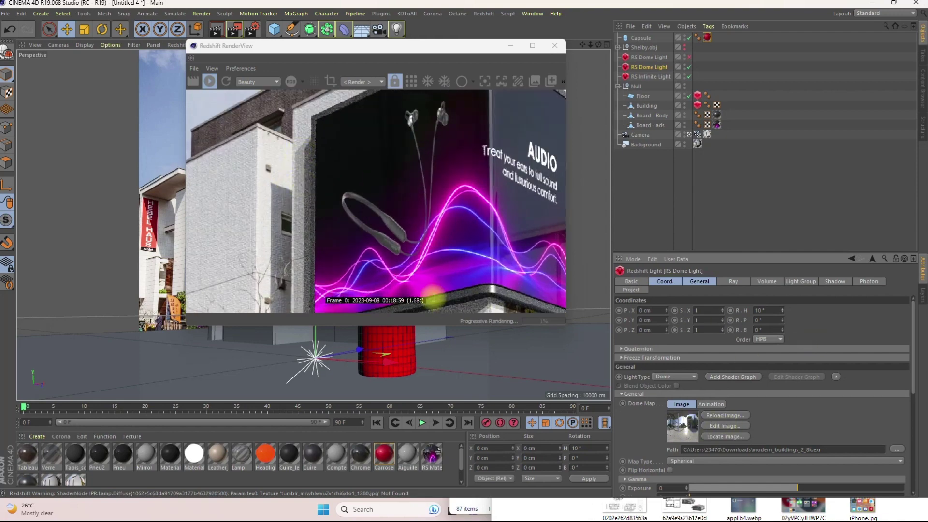
pyautogui.scroll(-4, 398, 266)
pyautogui.scroll(3, 415, 266)
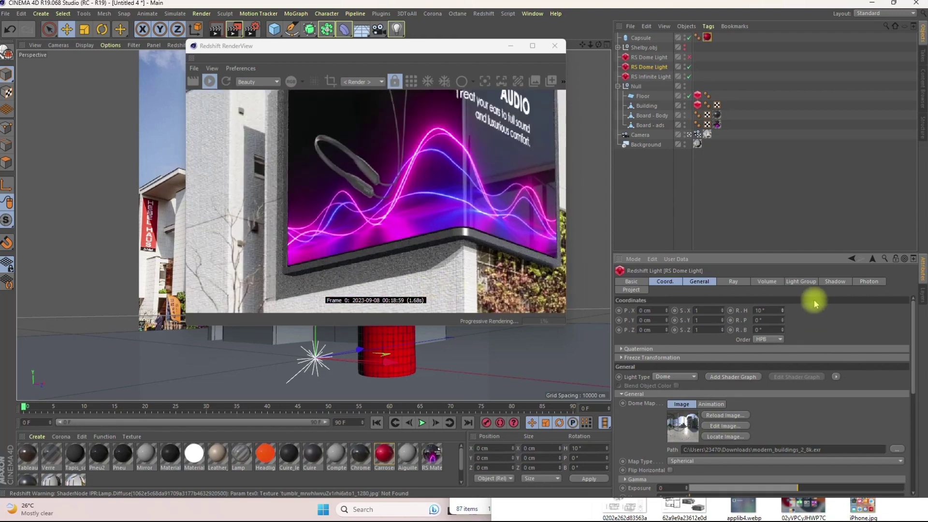
# Step: Try pitch and bank rotations on the RS Dome Light, ending at P 3° and B 0°
pyautogui.click(782, 319)
pyautogui.click(781, 318)
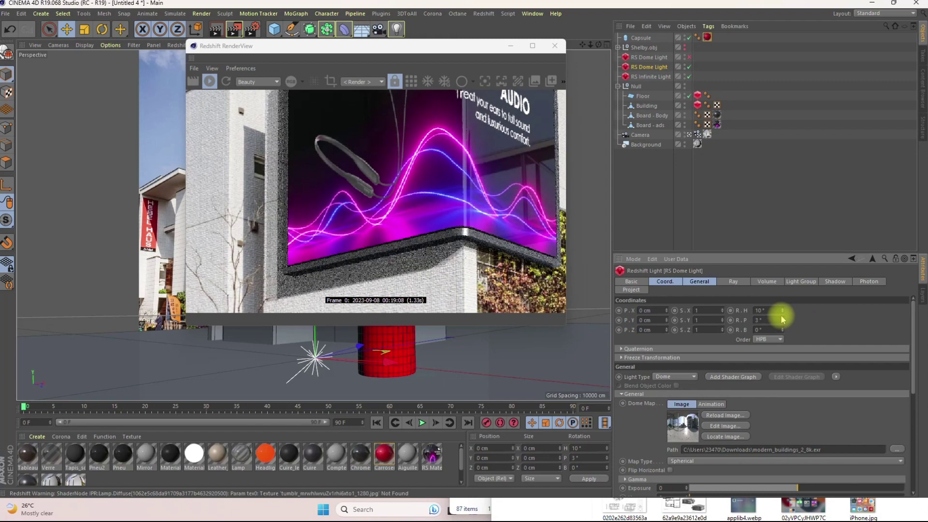
pyautogui.click(782, 318)
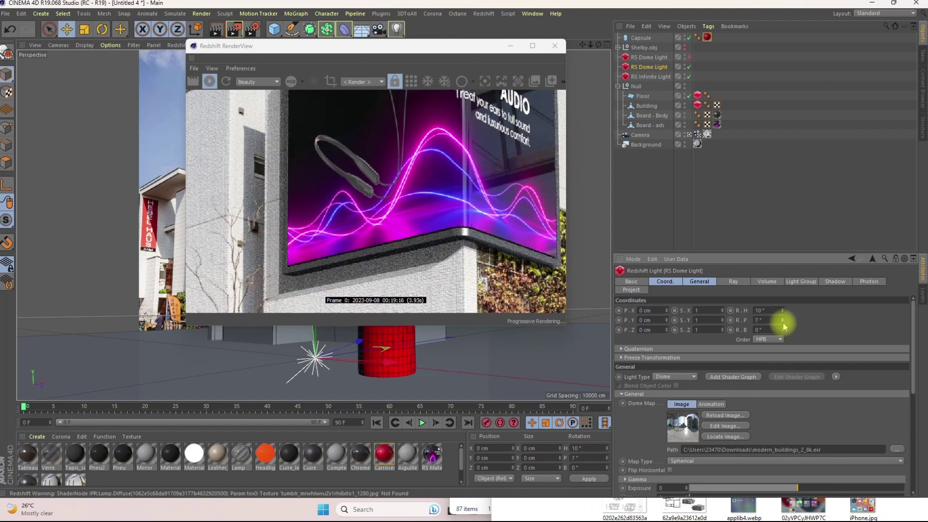
pyautogui.click(783, 323)
pyautogui.click(783, 323)
pyautogui.click(783, 323)
pyautogui.click(782, 323)
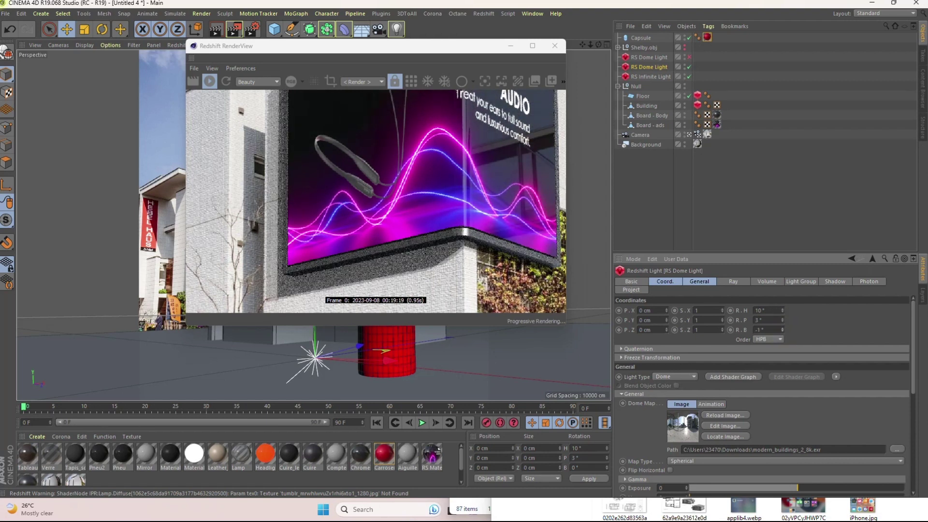
pyautogui.moveTo(782, 330); pyautogui.dragTo(782, 331)
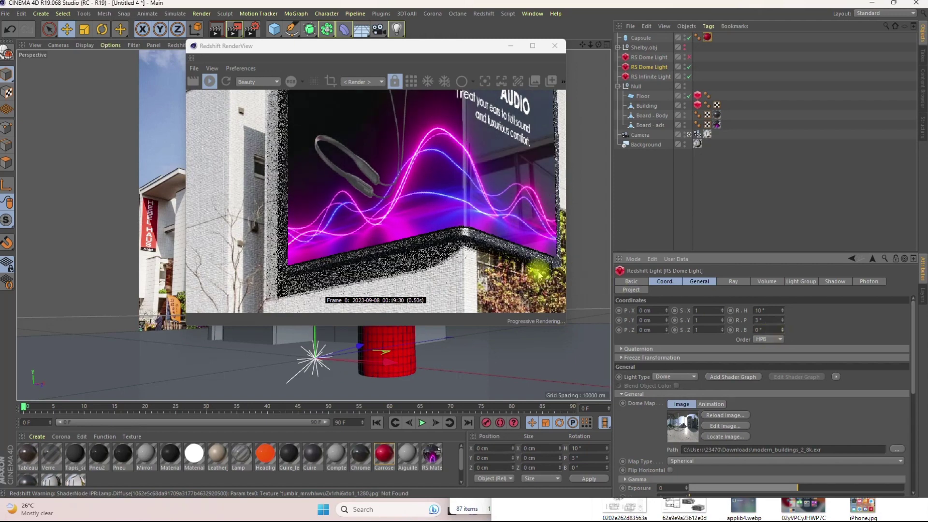
# Step: Compare the capsule's shading and shadow with the pedestrians and the building across the whole render
pyautogui.scroll(-5, 445, 270)
pyautogui.scroll(-3, 493, 231)
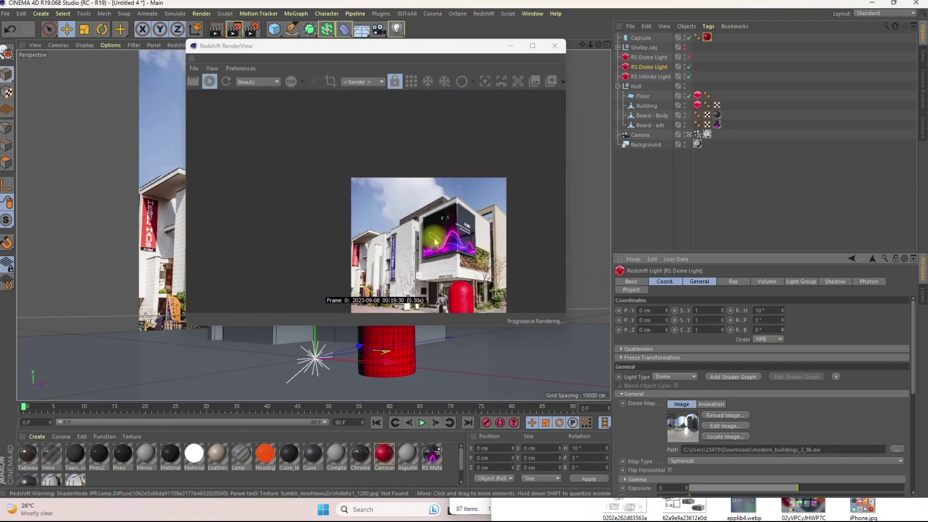
pyautogui.scroll(2, 445, 307)
pyautogui.scroll(1, 444, 304)
pyautogui.scroll(-1, 444, 299)
pyautogui.scroll(4, 445, 295)
pyautogui.scroll(2, 447, 291)
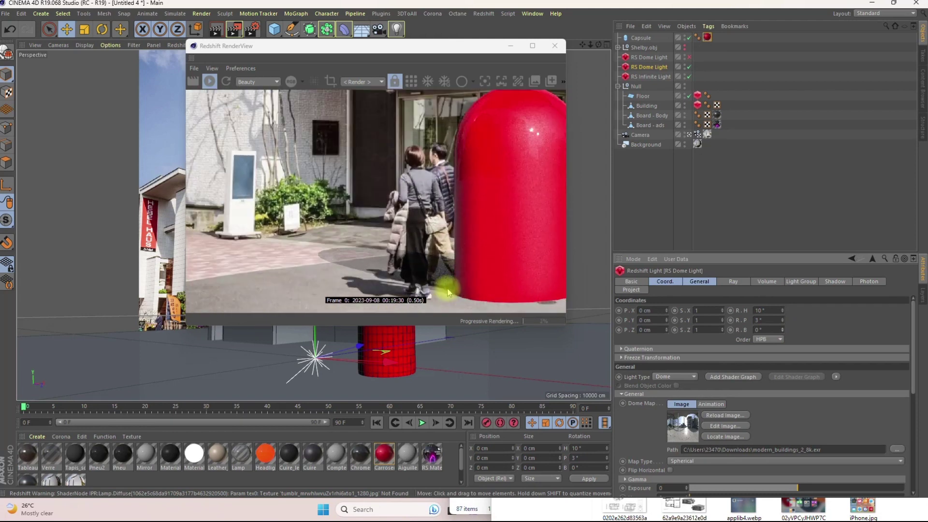
pyautogui.scroll(-5, 424, 270)
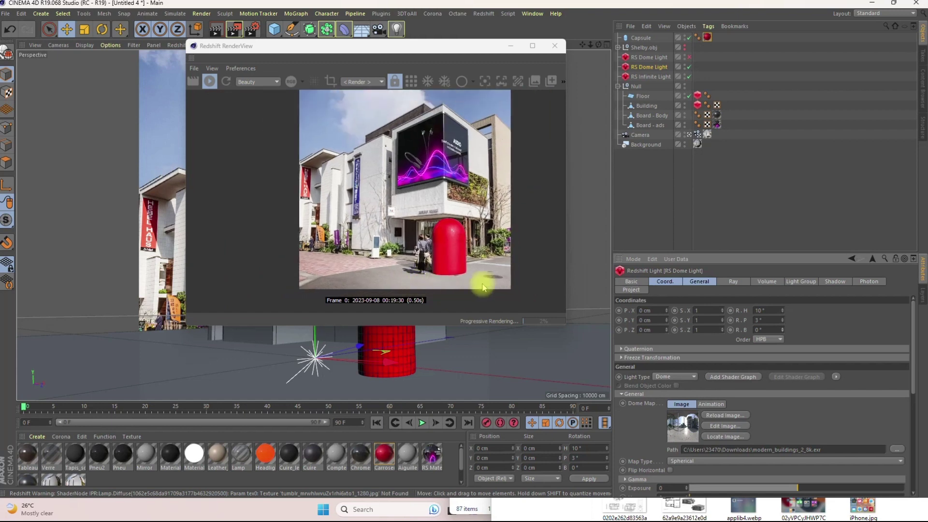
# Step: Rotate the RS Dome Light to H 2°, P -10°, B 2°, checking the billboard and capsule in the render
pyautogui.scroll(3, 399, 178)
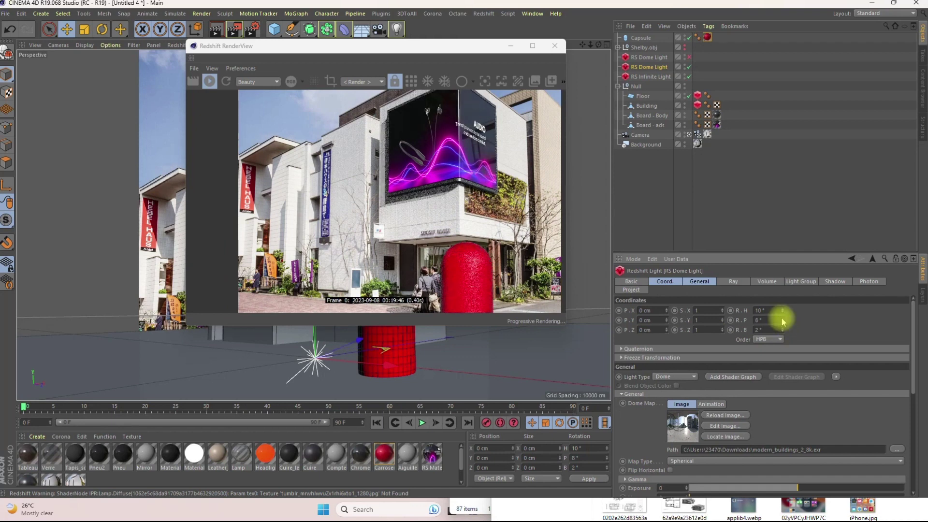
pyautogui.moveTo(782, 321); pyautogui.dragTo(785, 323)
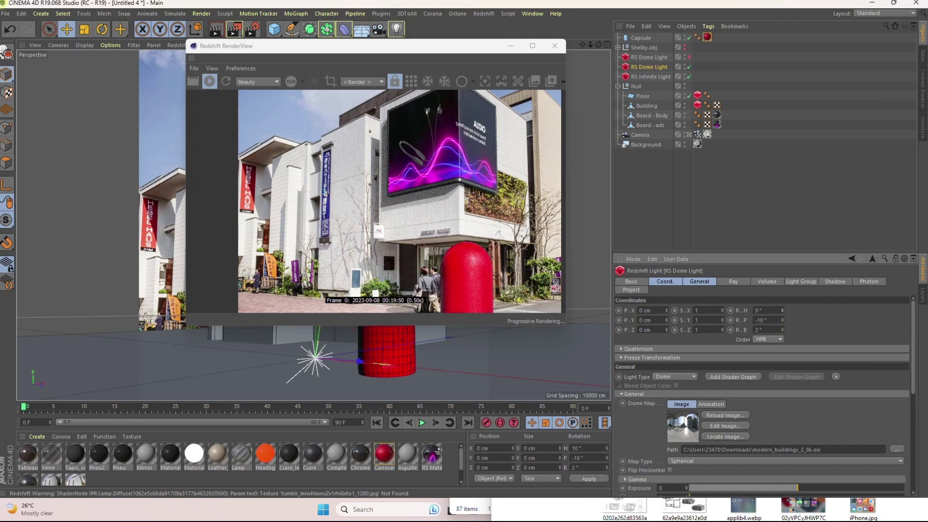
pyautogui.click(783, 309)
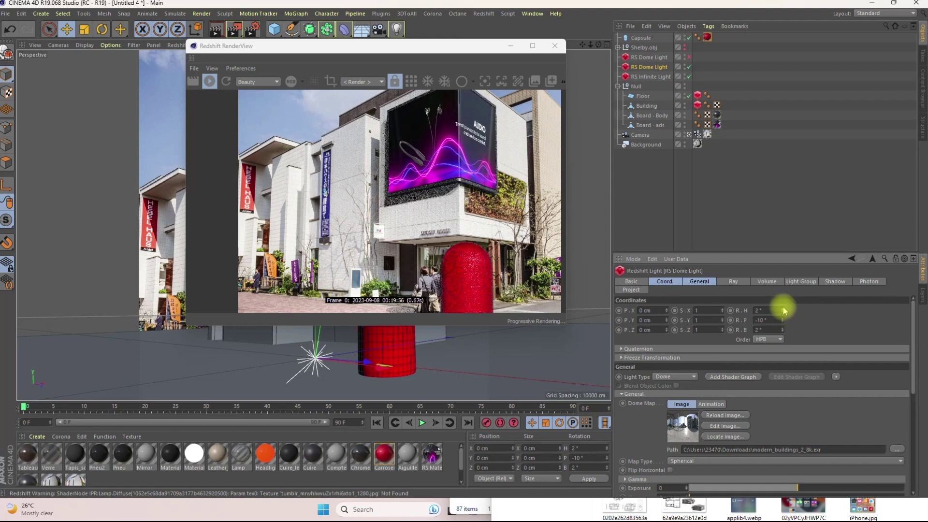
pyautogui.scroll(-3, 439, 184)
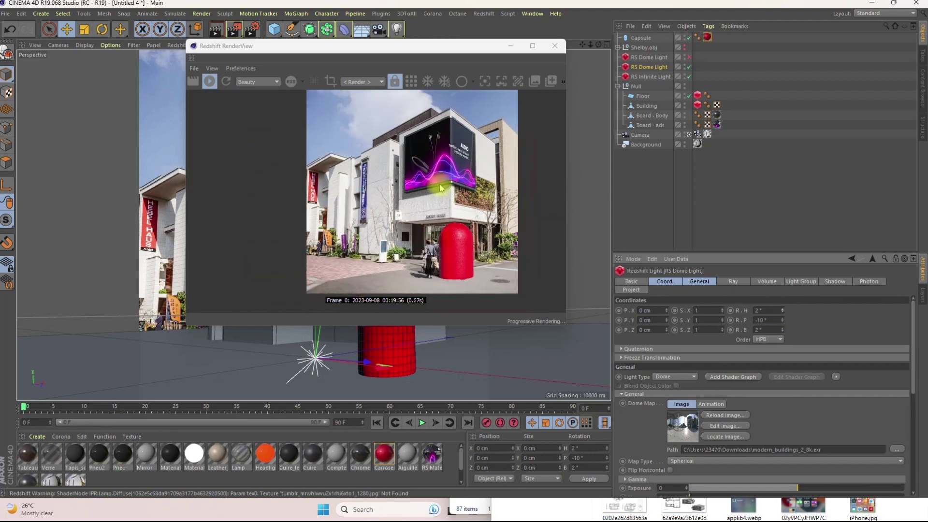
# Step: Rotate the RS Infinite Light to about H 65.2°, P -30.6°, B -2.1° while watching the capsule's shading in the enlarged render
pyautogui.click(650, 76)
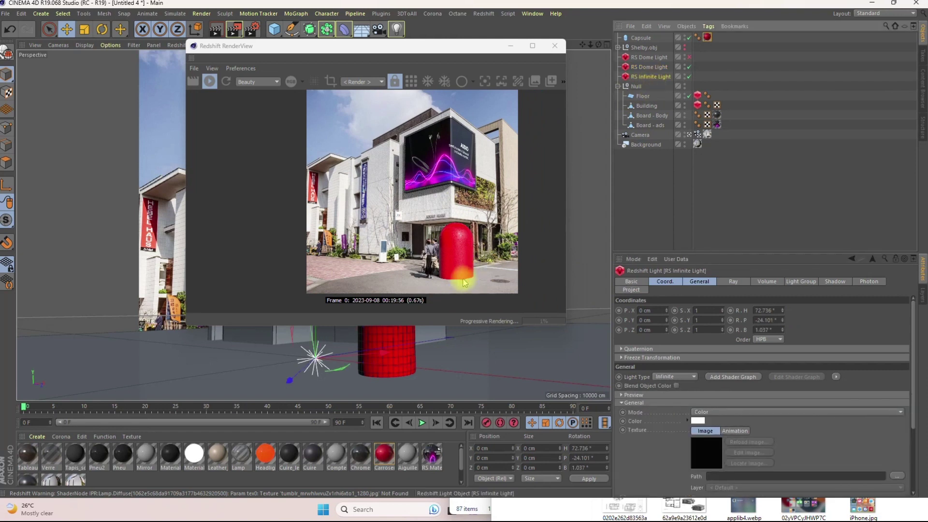
pyautogui.moveTo(692, 59); pyautogui.dragTo(759, 61)
pyautogui.scroll(5, 701, 207)
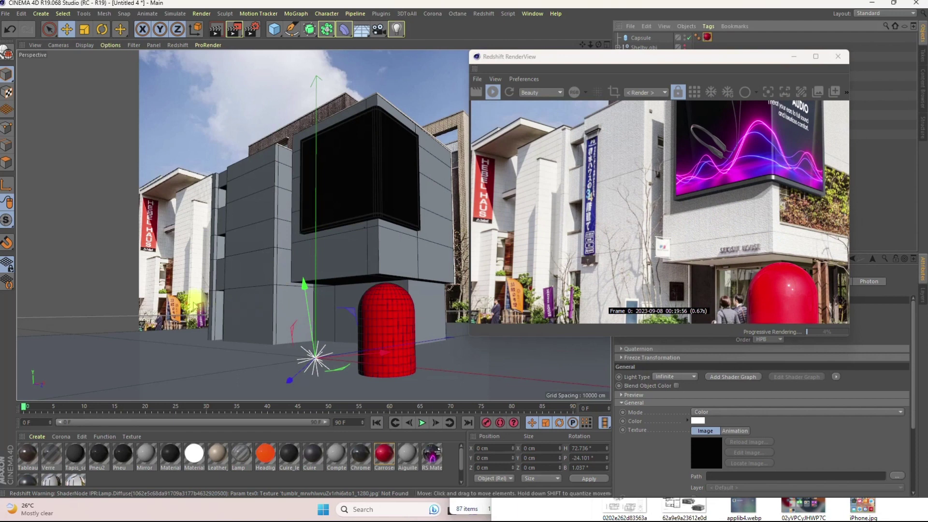
pyautogui.press('r')
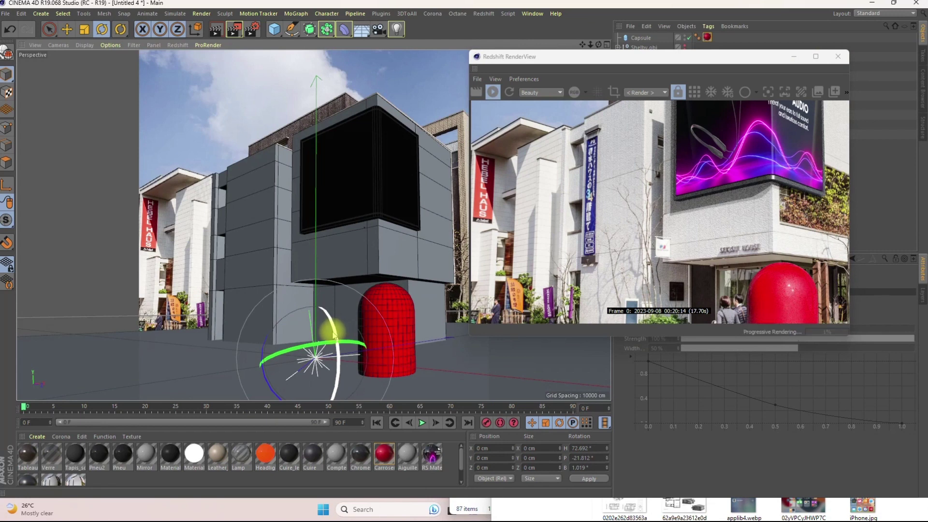
pyautogui.moveTo(335, 334); pyautogui.dragTo(336, 333)
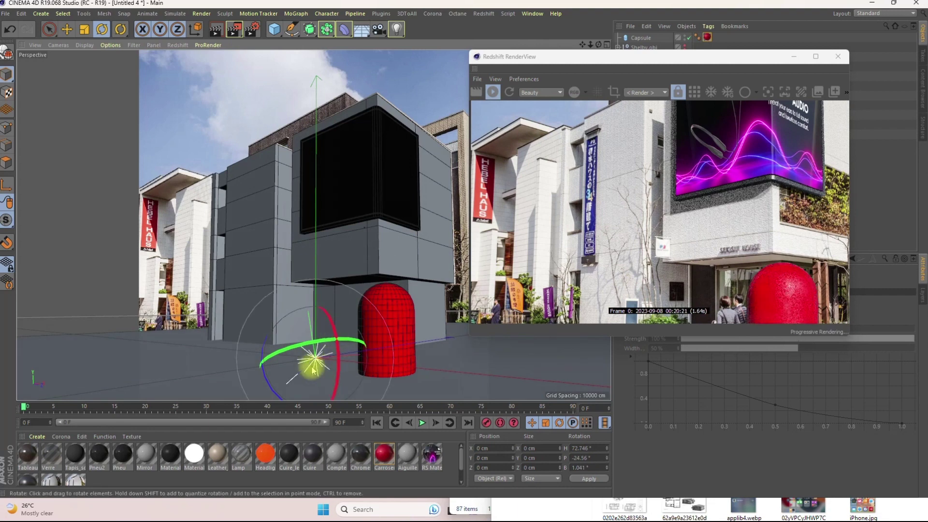
pyautogui.moveTo(306, 350); pyautogui.dragTo(301, 348)
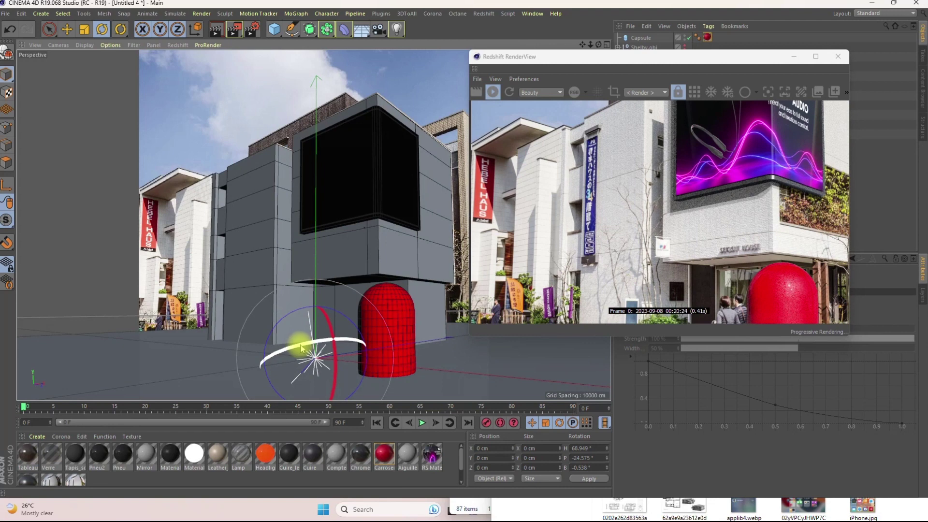
pyautogui.moveTo(306, 347); pyautogui.dragTo(328, 335)
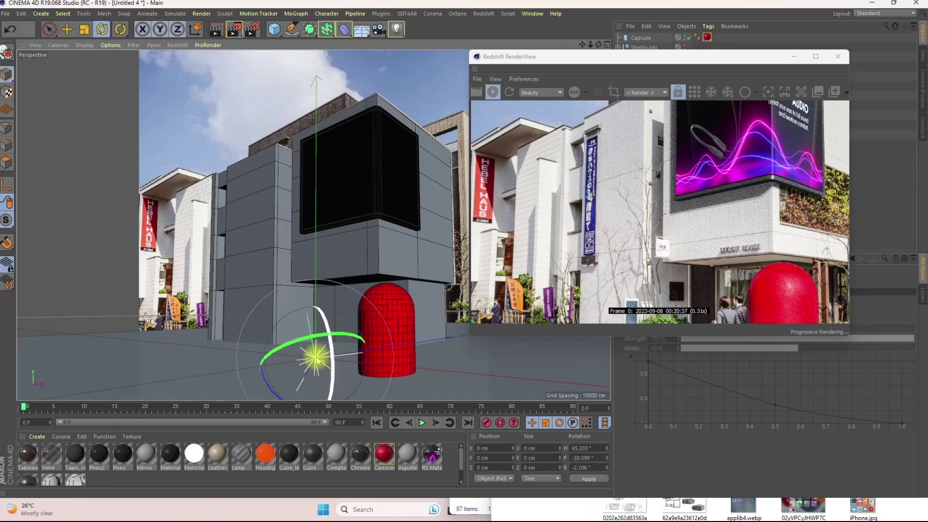
# Step: Compare the capsule's highlight and ground shadow with the pedestrians' shadows, both close up and across the whole render
pyautogui.scroll(-5, 673, 234)
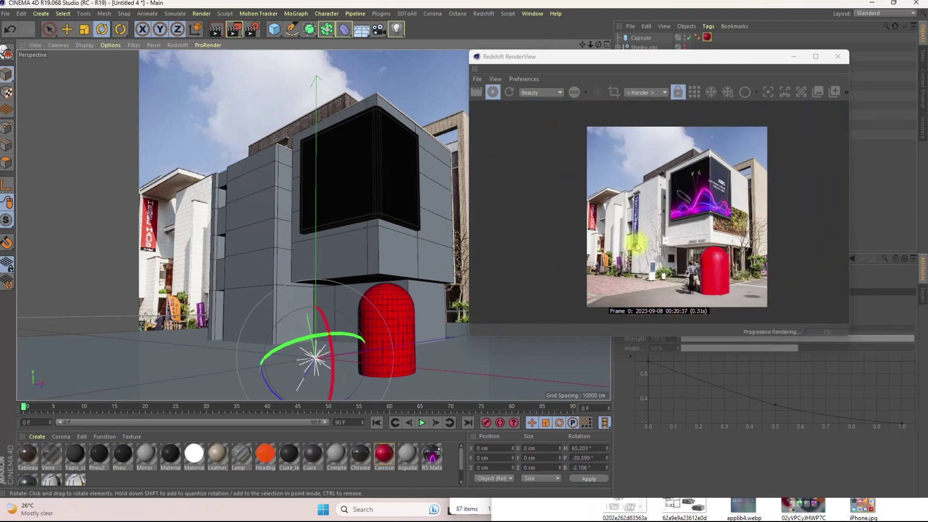
pyautogui.scroll(3, 709, 217)
pyautogui.scroll(-4, 708, 216)
pyautogui.scroll(3, 695, 302)
pyautogui.scroll(4, 694, 303)
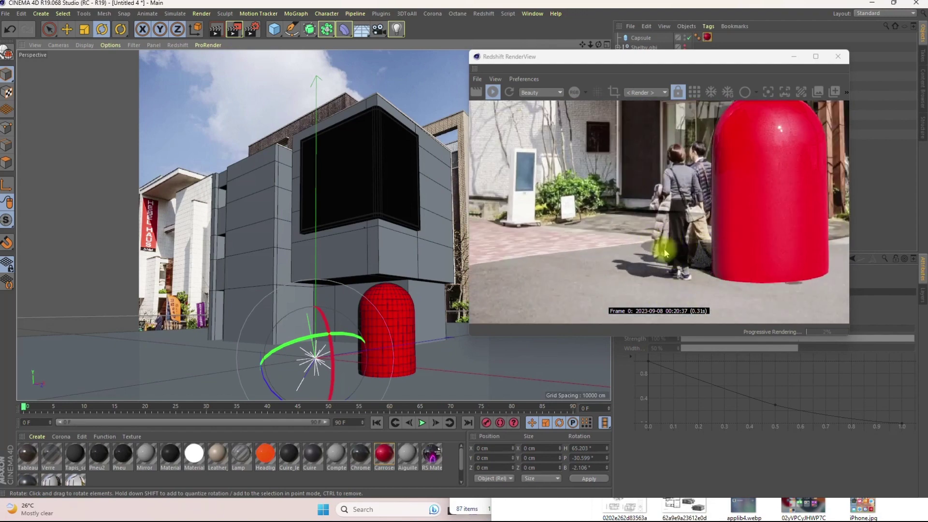
pyautogui.scroll(-3, 651, 264)
pyautogui.scroll(6, 734, 166)
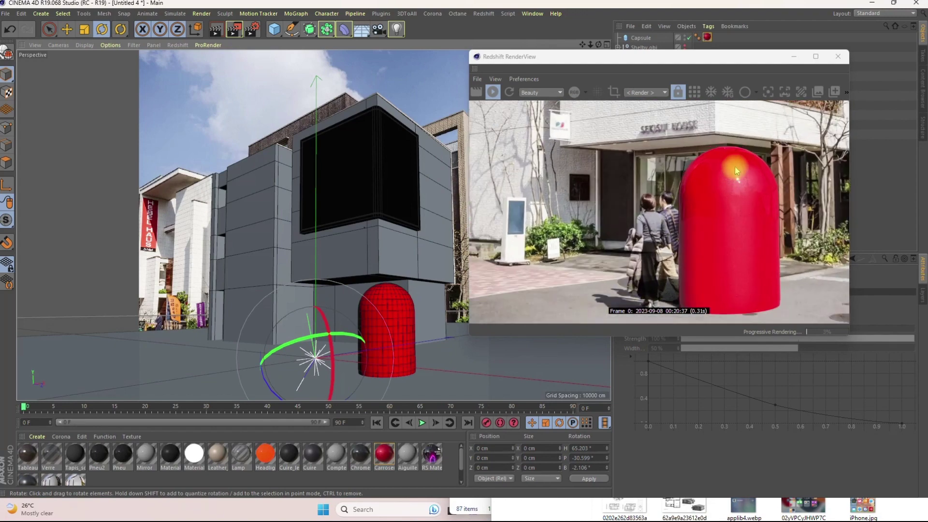
pyautogui.scroll(-6, 715, 194)
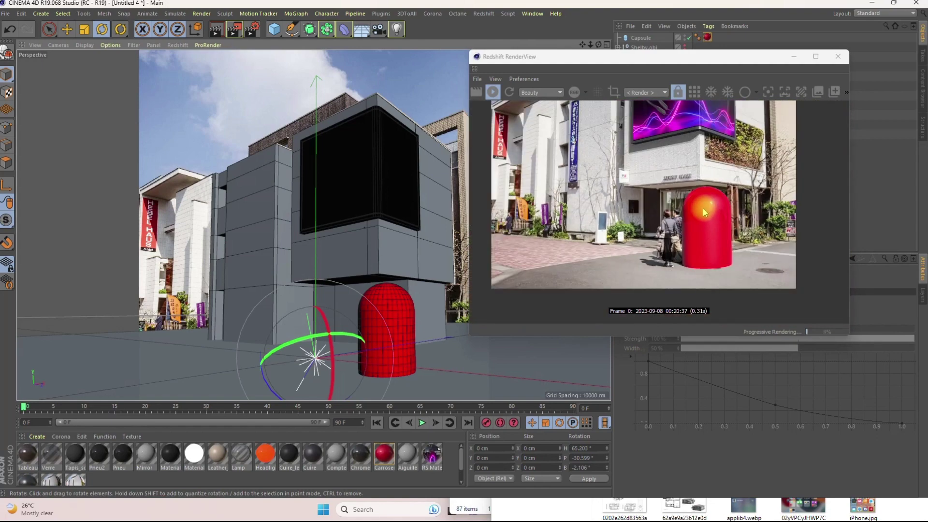
pyautogui.scroll(-2, 709, 213)
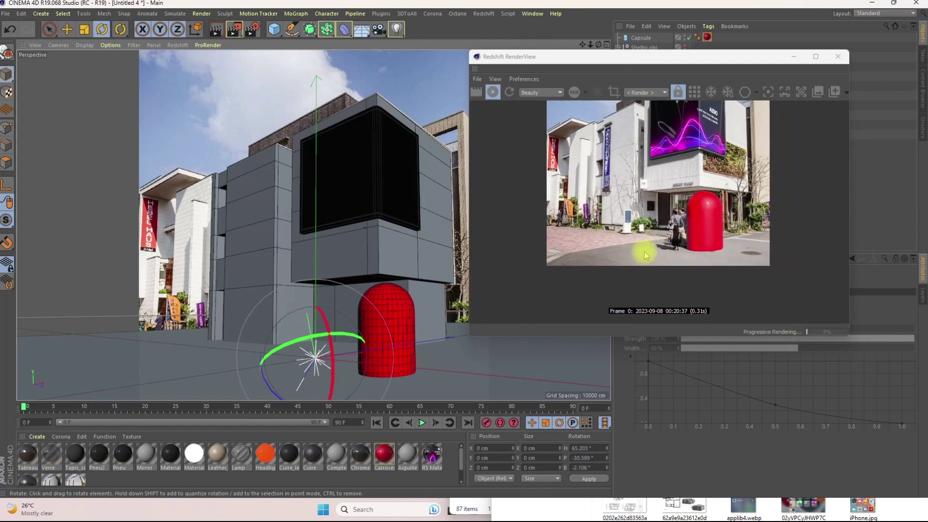
# Step: Move the Capsule across the ground and back to the building's entrance, at about X -464 cm, Z 593 cm
pyautogui.moveTo(696, 64); pyautogui.dragTo(389, 58)
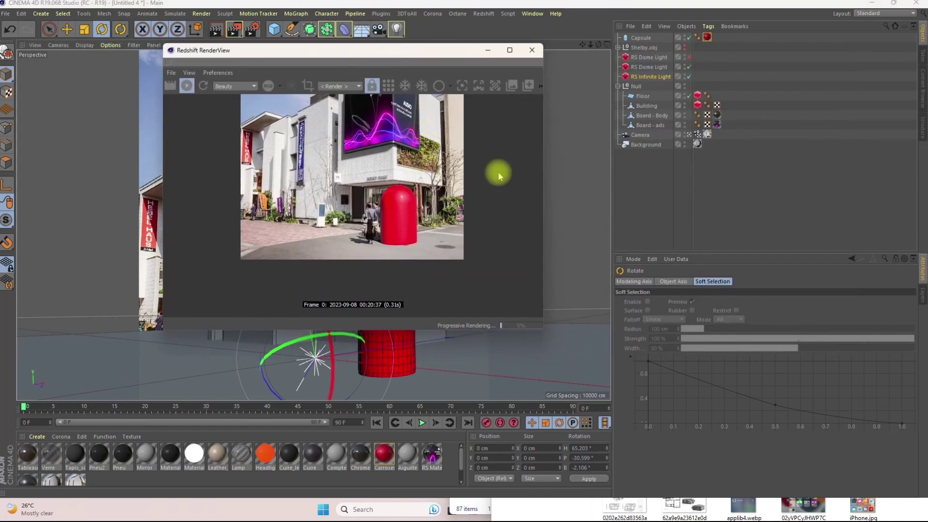
pyautogui.click(642, 38)
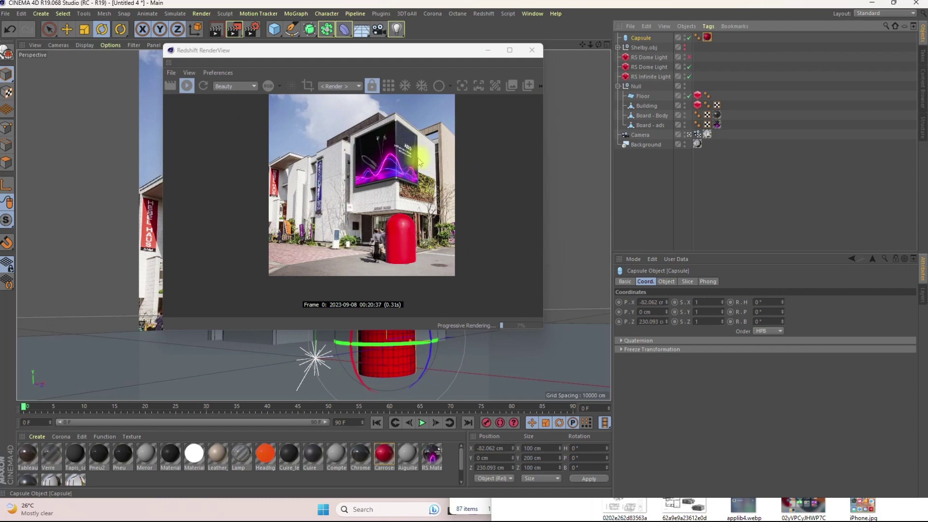
pyautogui.moveTo(320, 59); pyautogui.dragTo(617, 84)
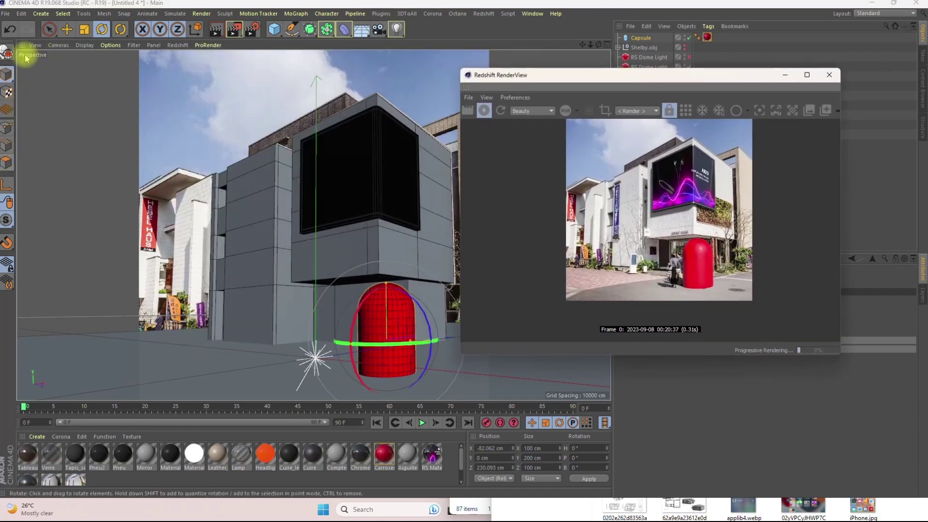
pyautogui.click(66, 29)
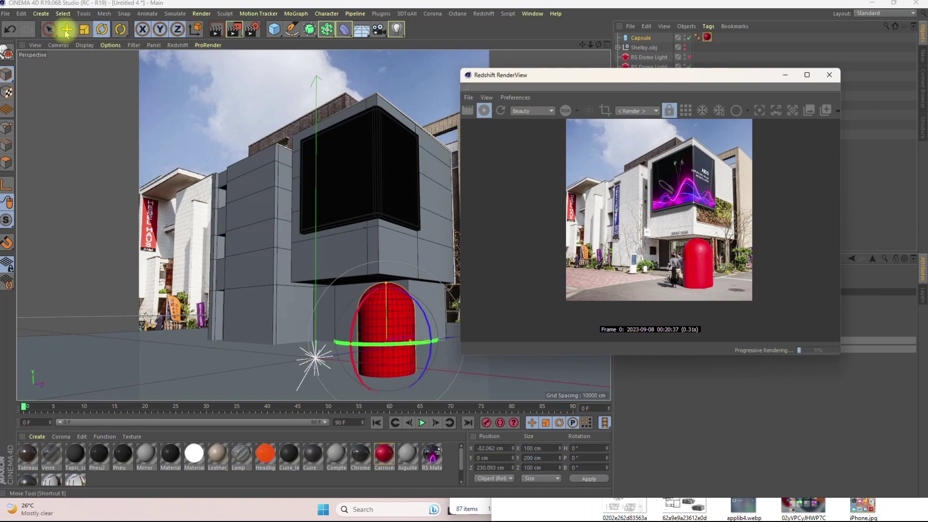
pyautogui.moveTo(429, 354); pyautogui.dragTo(364, 354)
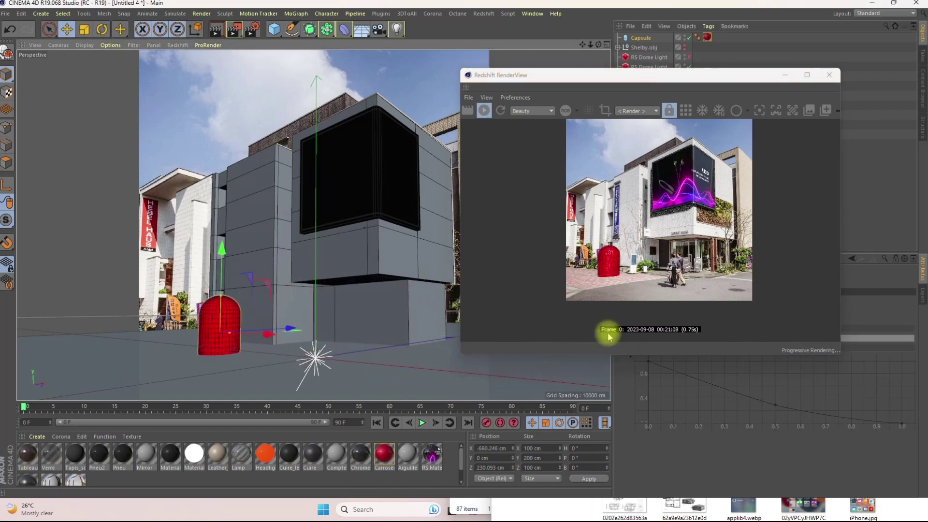
pyautogui.moveTo(286, 329); pyautogui.dragTo(423, 337)
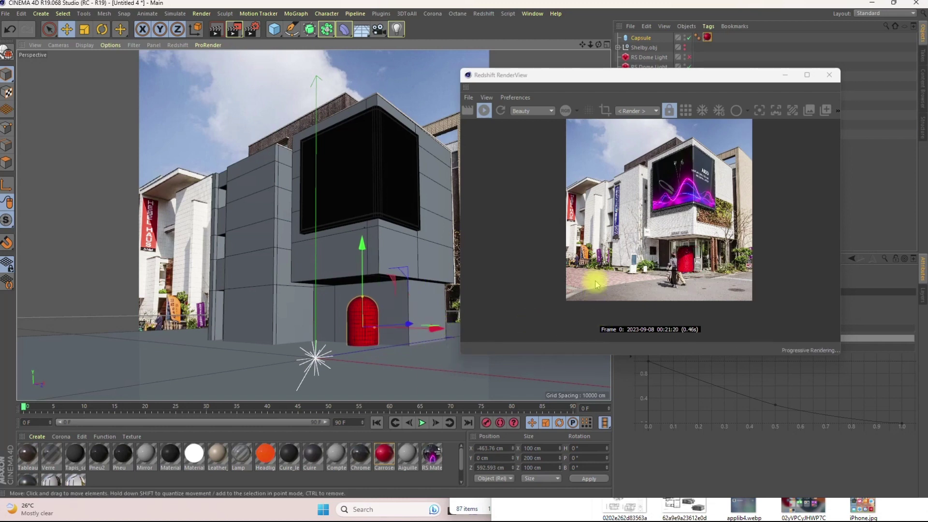
# Step: Examine the billboard's frame, screen reflections and fit against the building in the render, close up and from farther out
pyautogui.scroll(3, 700, 211)
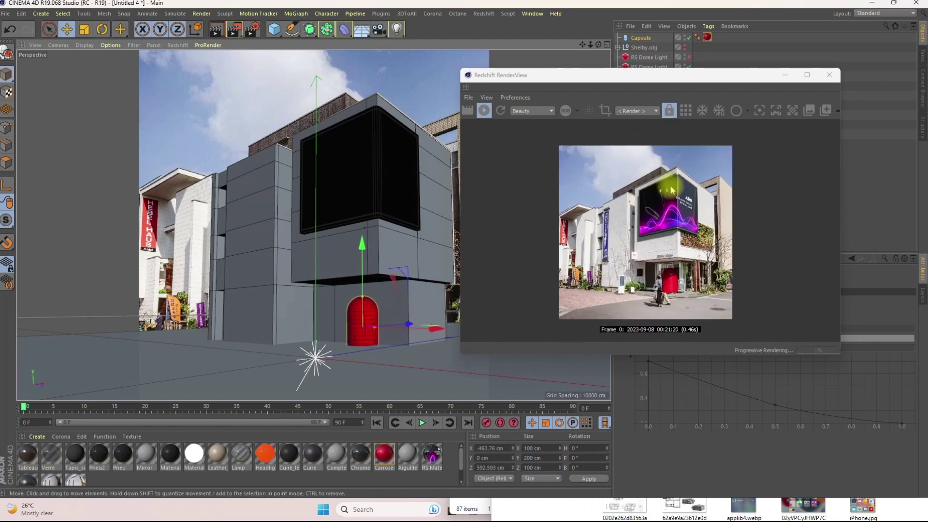
pyautogui.scroll(-1, 662, 223)
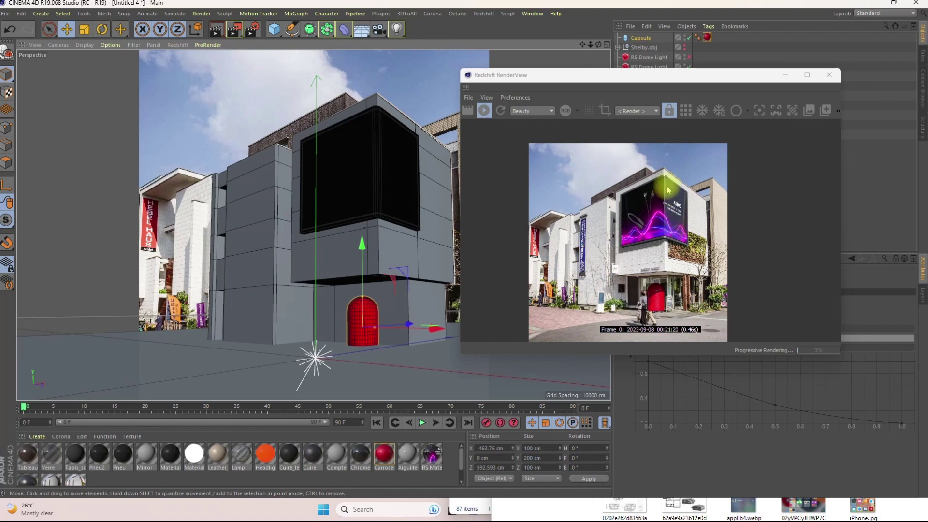
pyautogui.scroll(6, 671, 177)
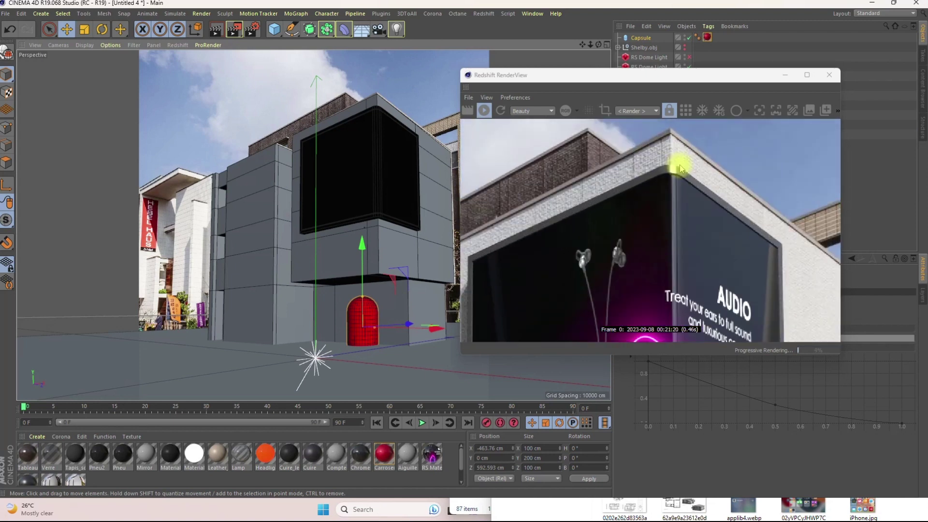
pyautogui.scroll(-7, 646, 186)
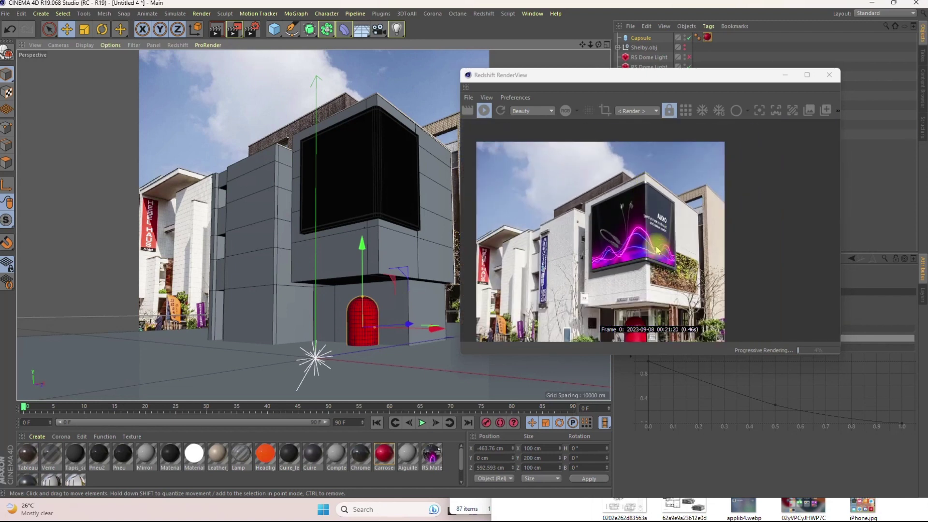
pyautogui.scroll(4, 659, 240)
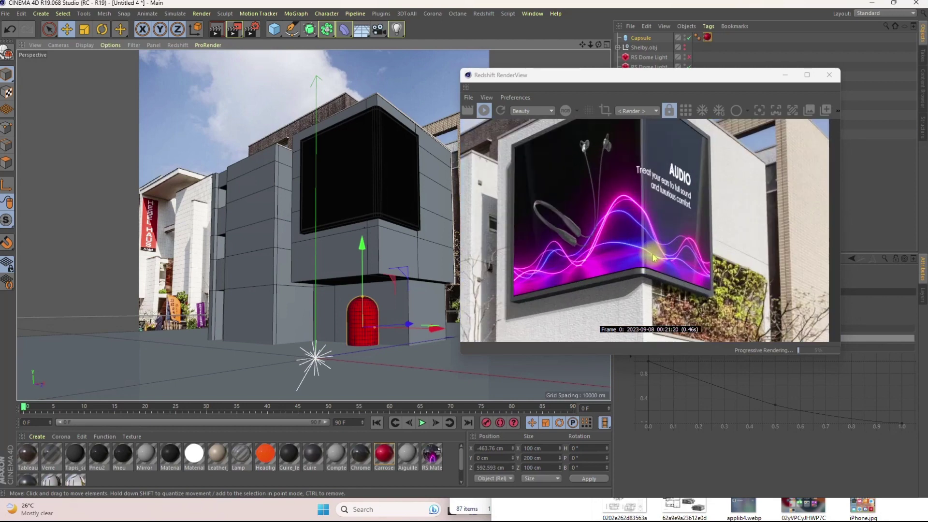
pyautogui.scroll(-4, 653, 256)
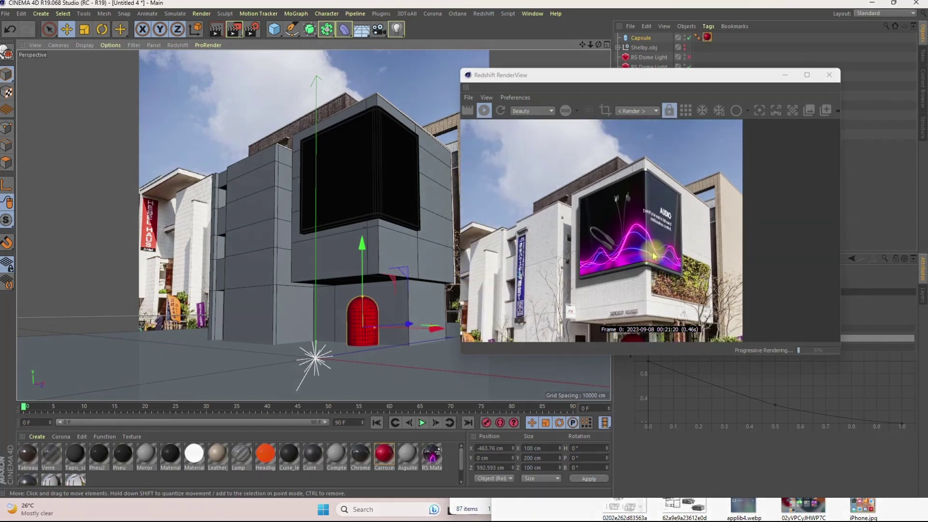